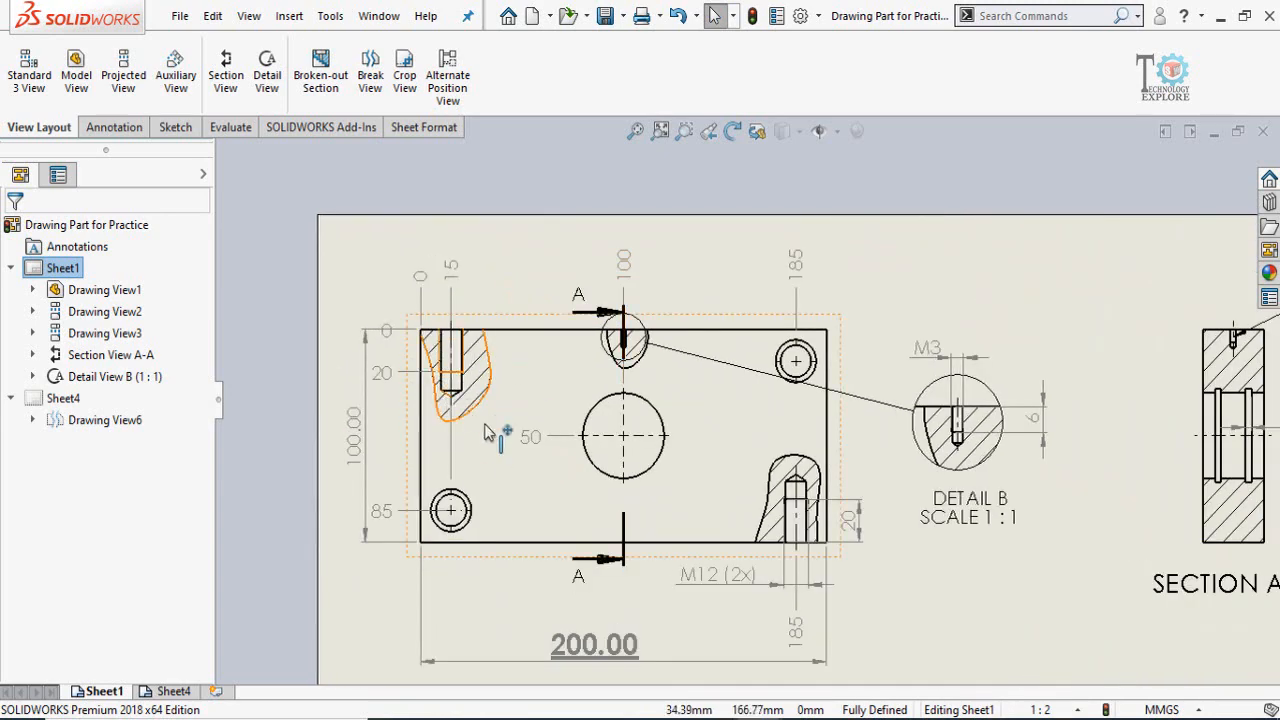
Examine the views, sections and dimensions on the finished drawing sheet of the practice part.
scroll(705, 472, up, 3)
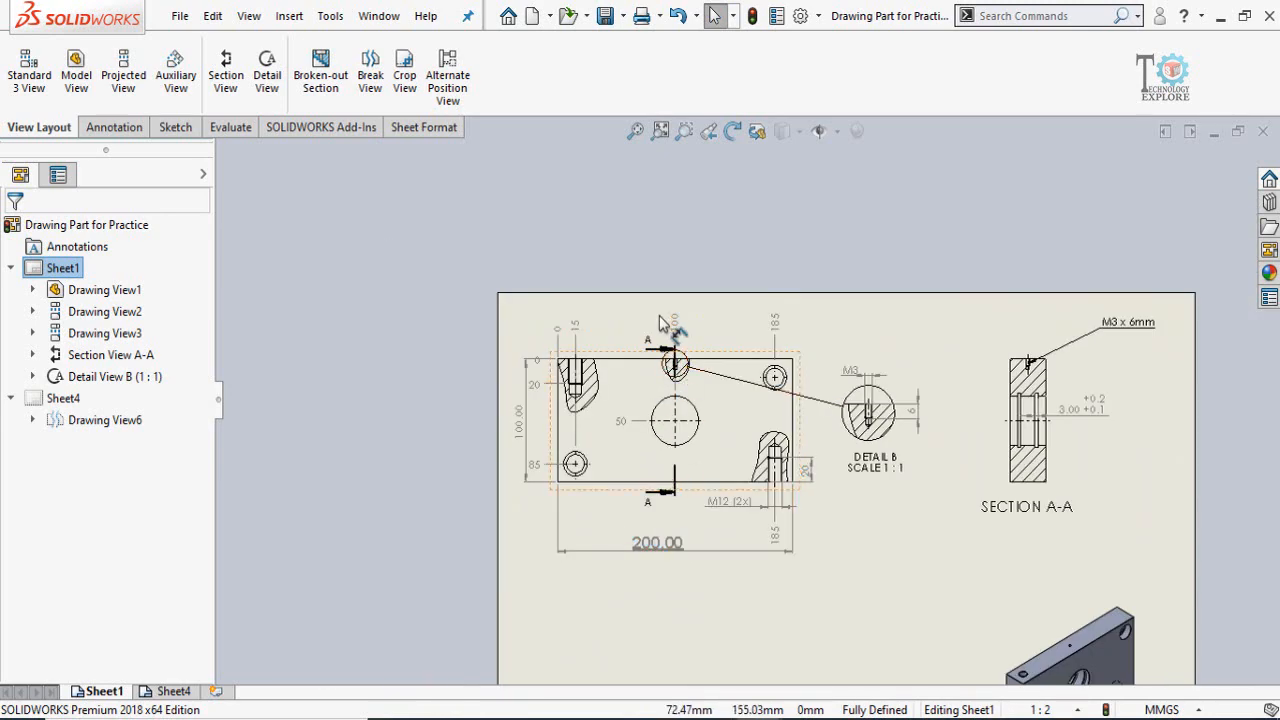
scroll(1142, 484, down, 3)
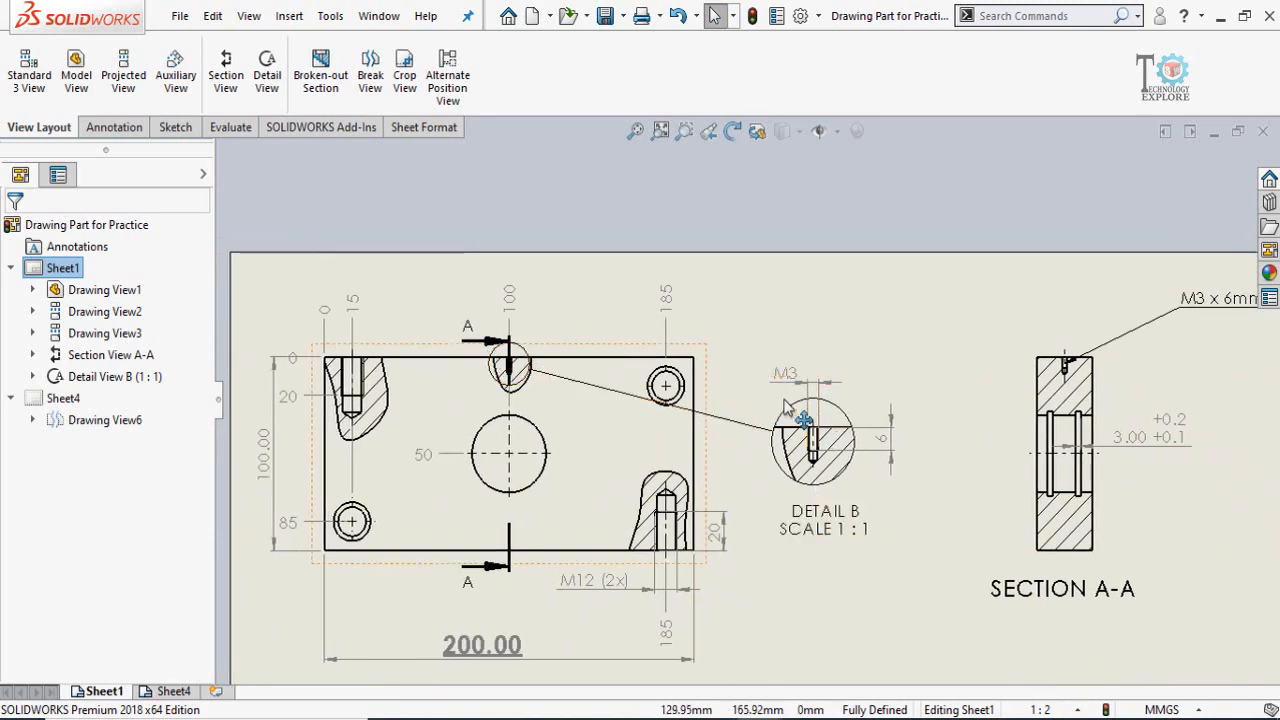
scroll(528, 492, down, 3)
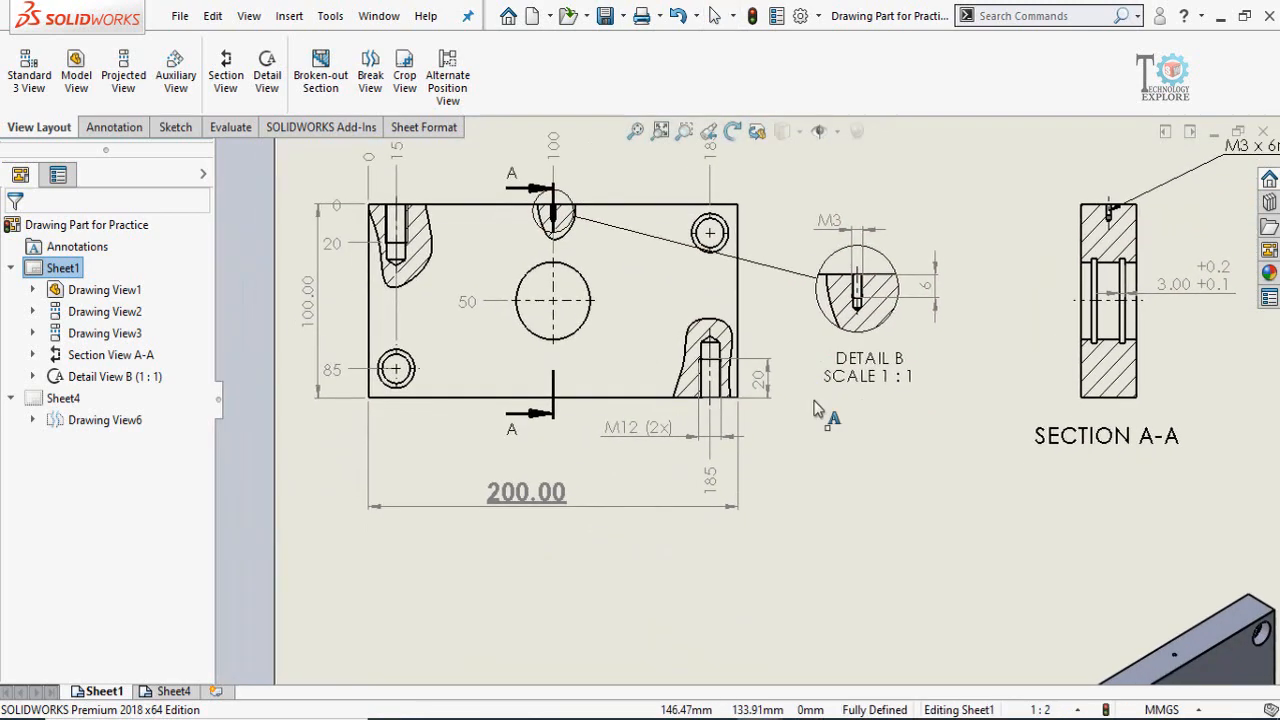
scroll(528, 492, down, 1)
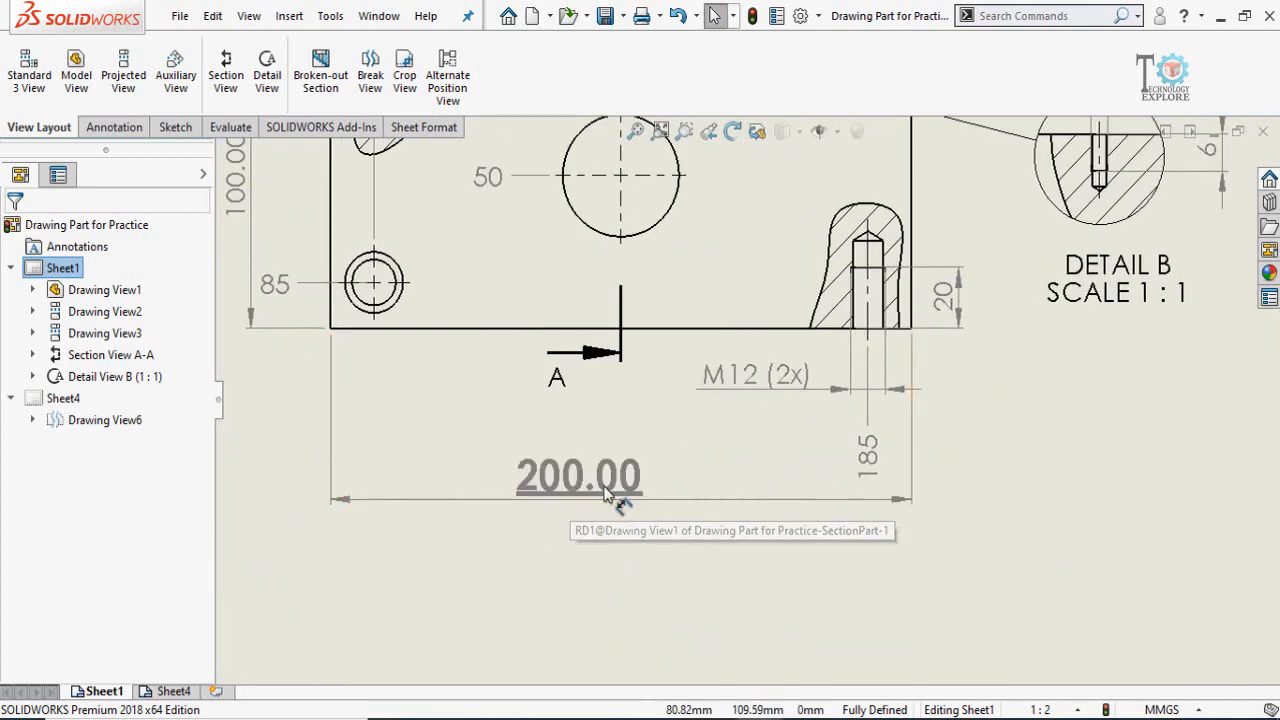
scroll(868, 480, up, 10)
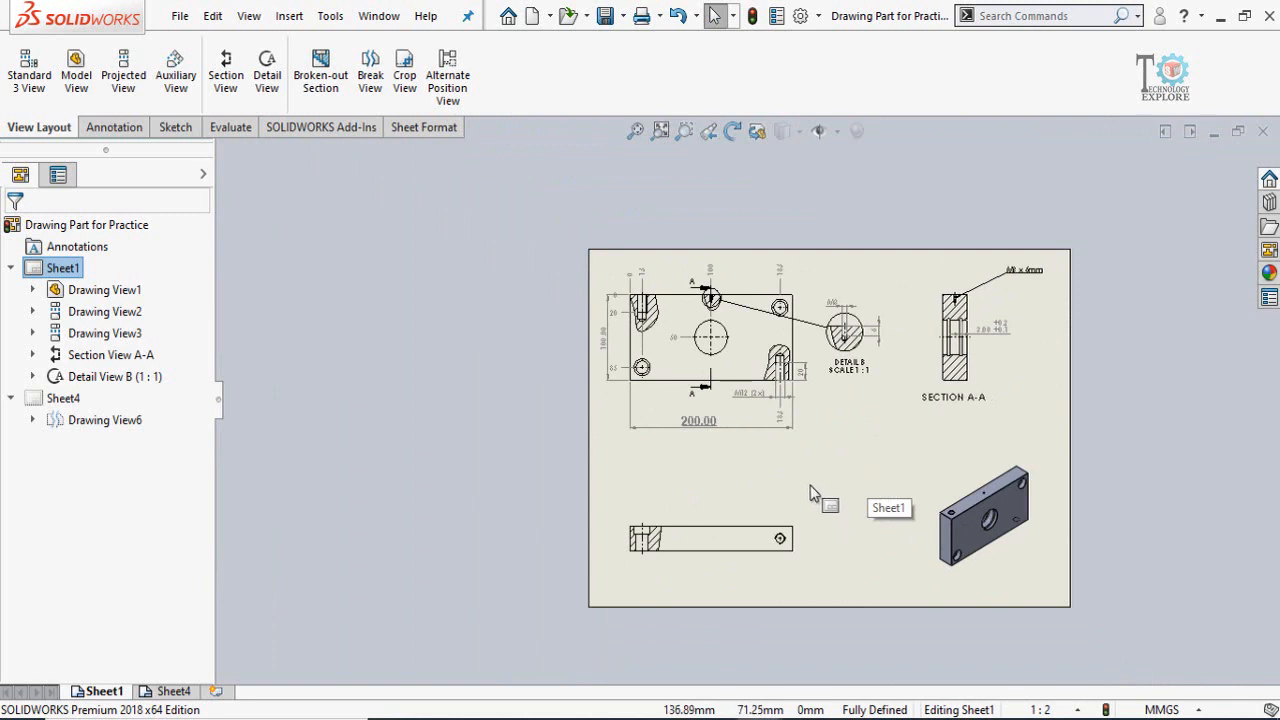
scroll(793, 487, down, 2)
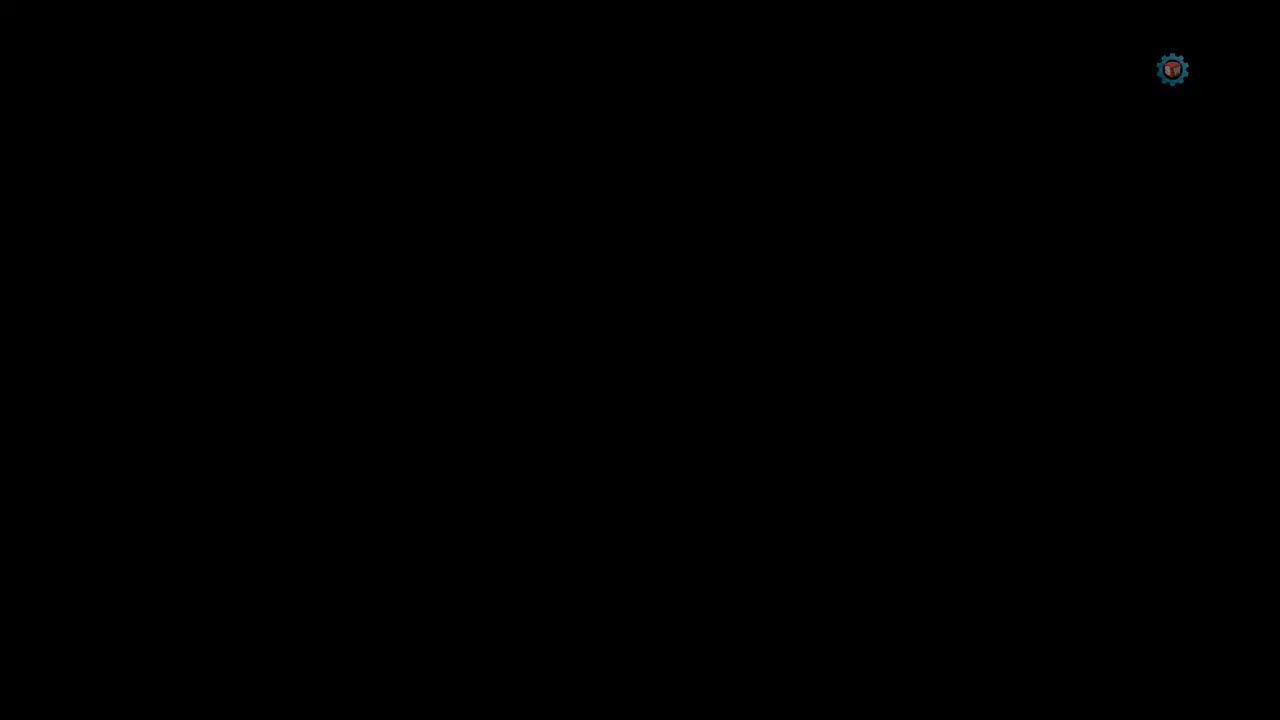
Inspect the plate model of the practice part, including its central bore and corner holes.
scroll(810, 610, up, 2)
scroll(826, 597, down, 3)
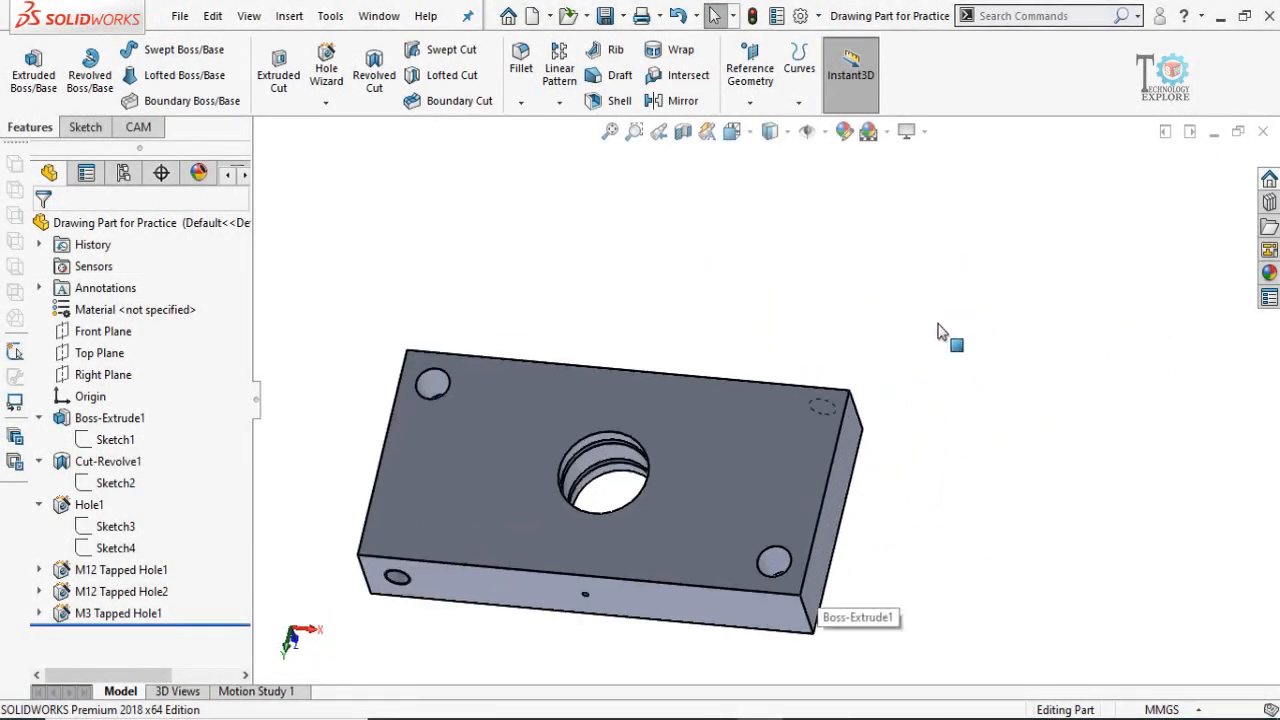
scroll(654, 470, down, 4)
scroll(643, 508, up, 3)
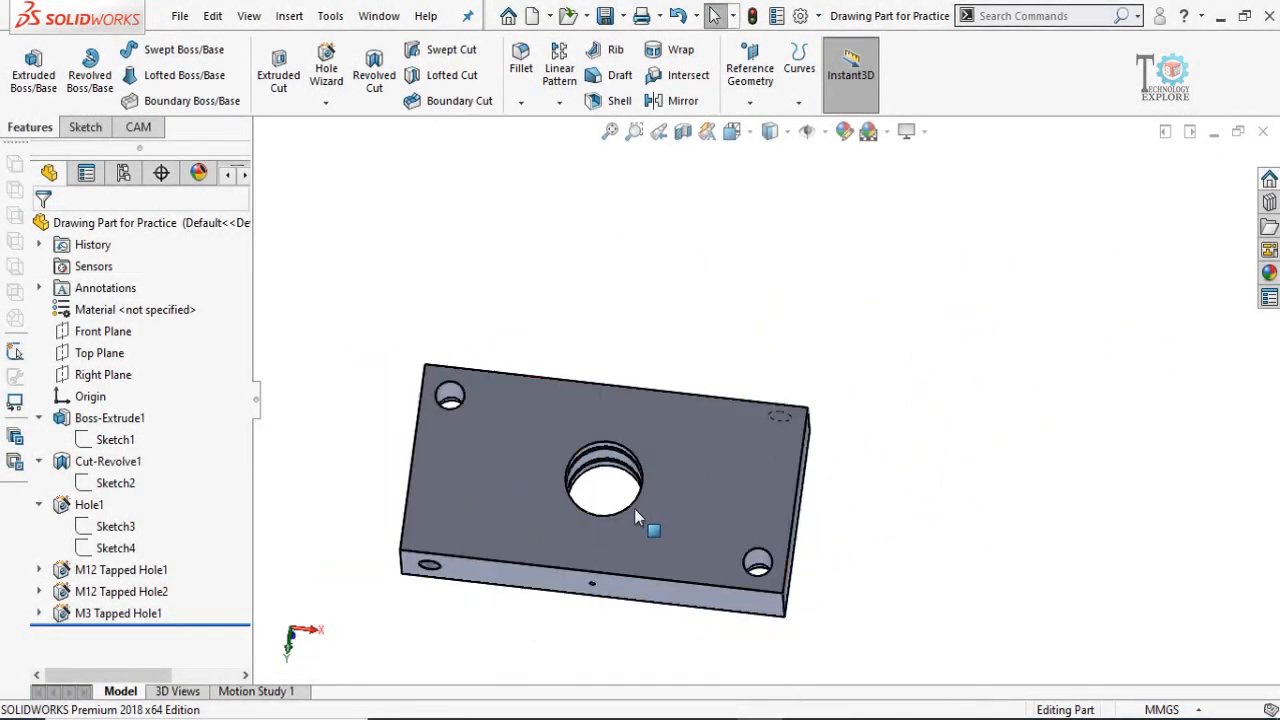
scroll(633, 507, down, 2)
middle_drag(633, 511, 637, 473)
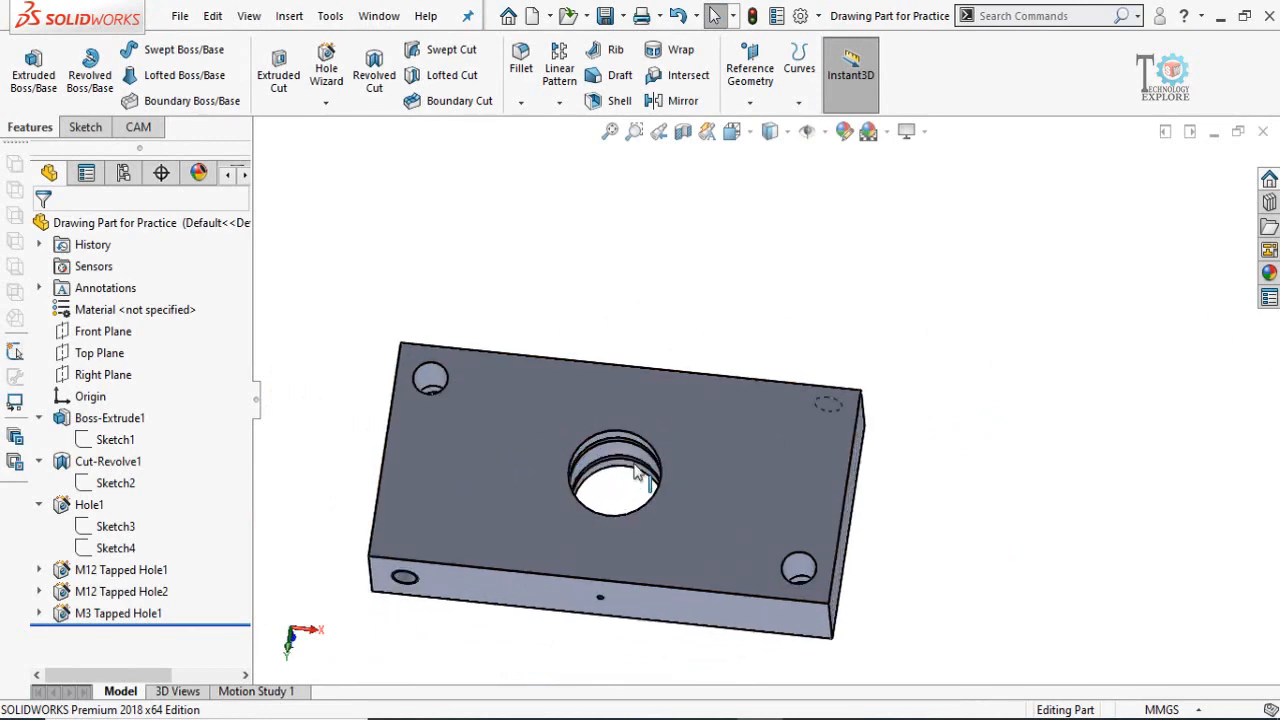
Create a new document from the Drawing template.
click(535, 17)
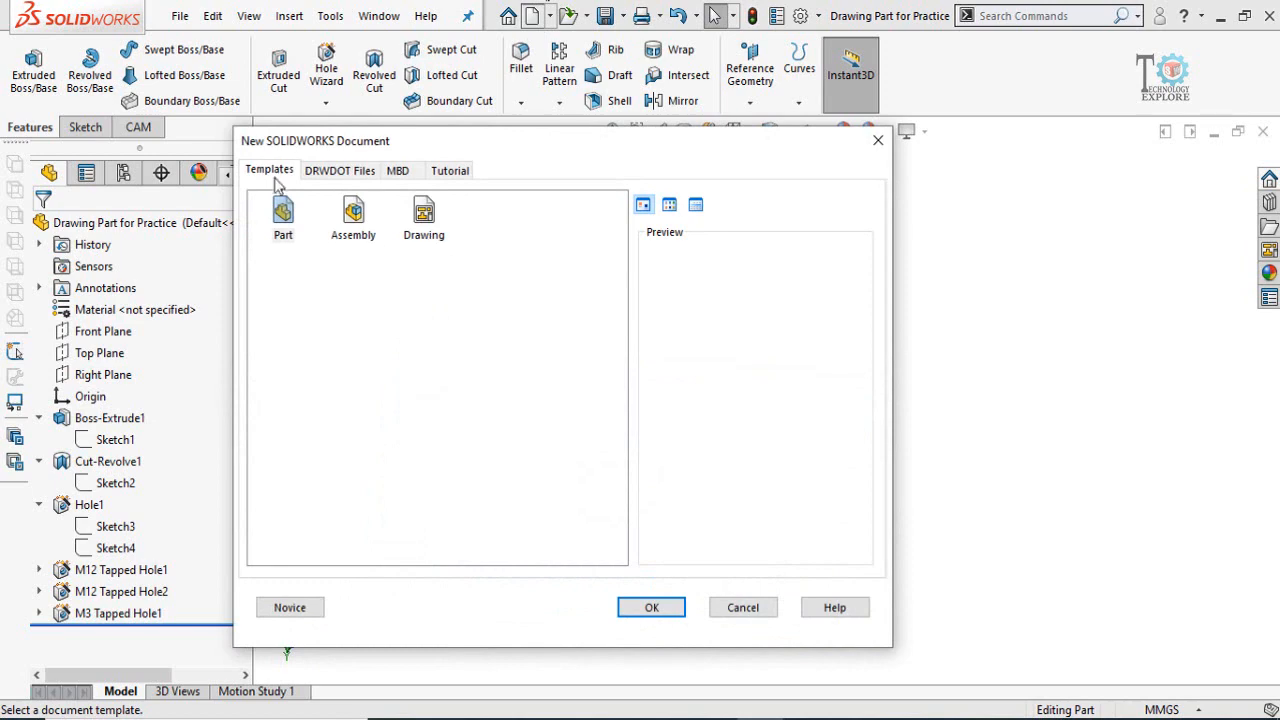
click(426, 232)
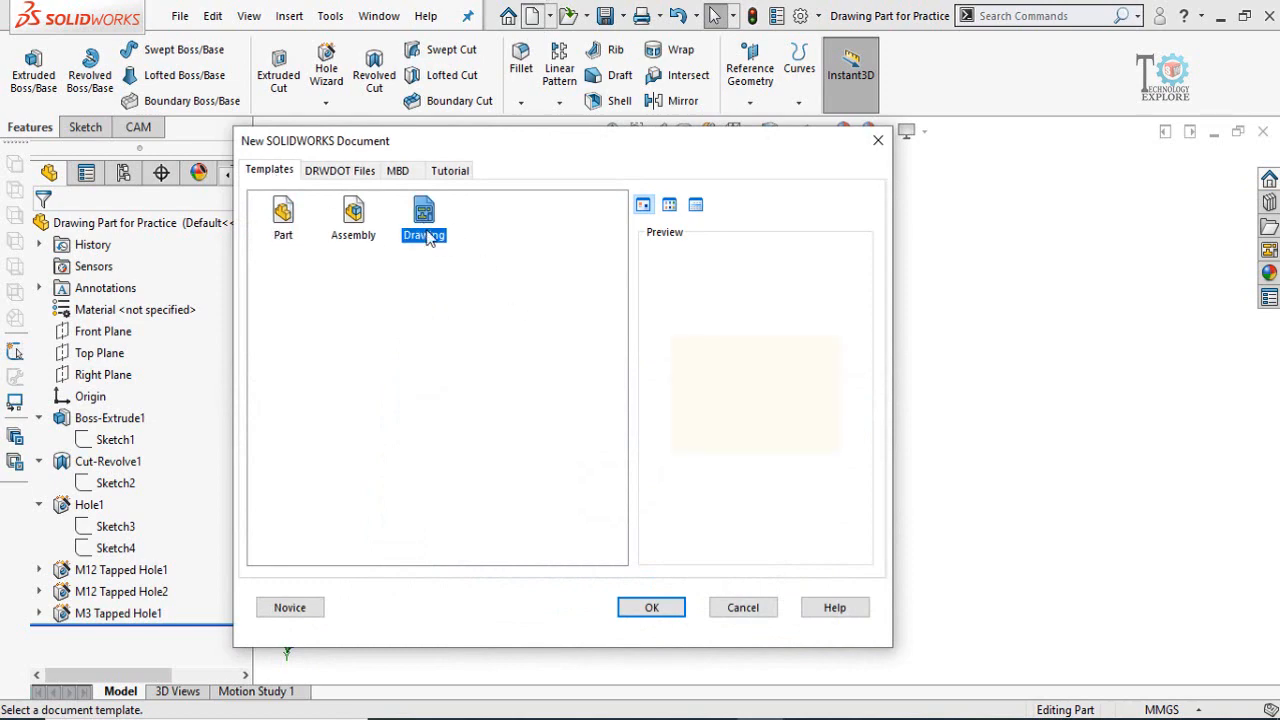
click(650, 608)
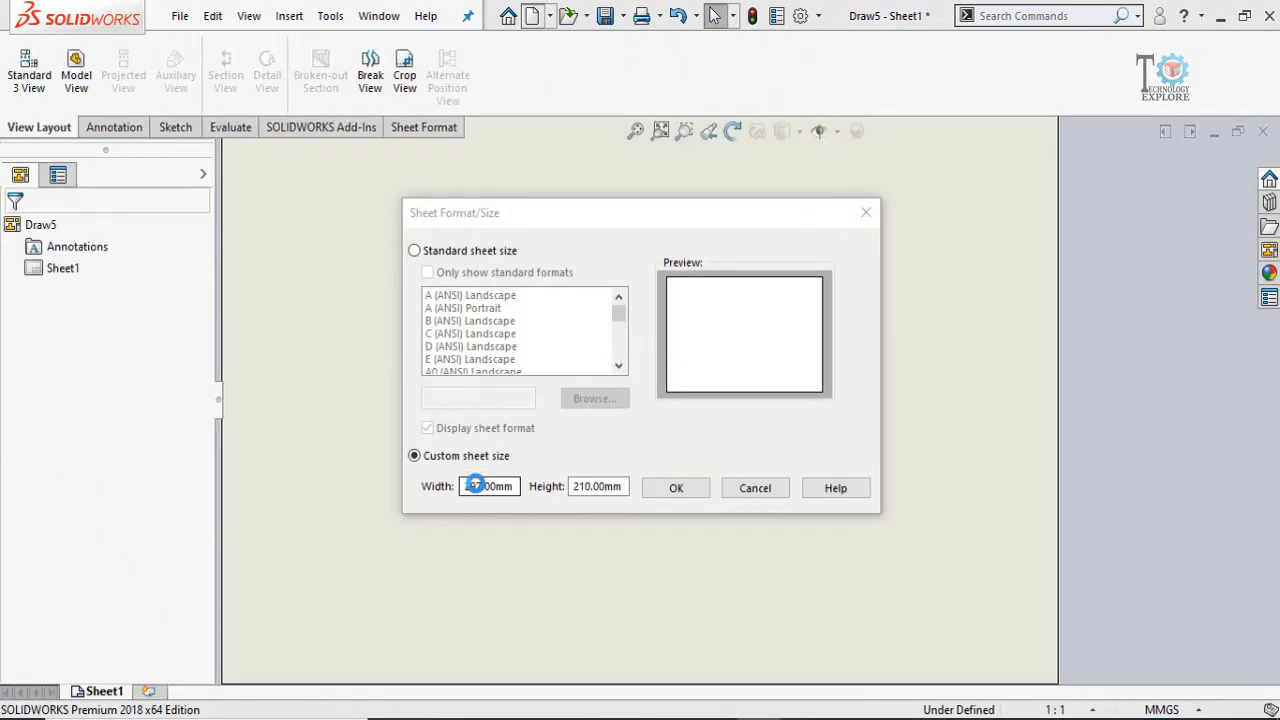
Try standard sheet sizes for the new drawing, from D (ANSI) Landscape through to A4 (ANSI) Landscape.
click(414, 251)
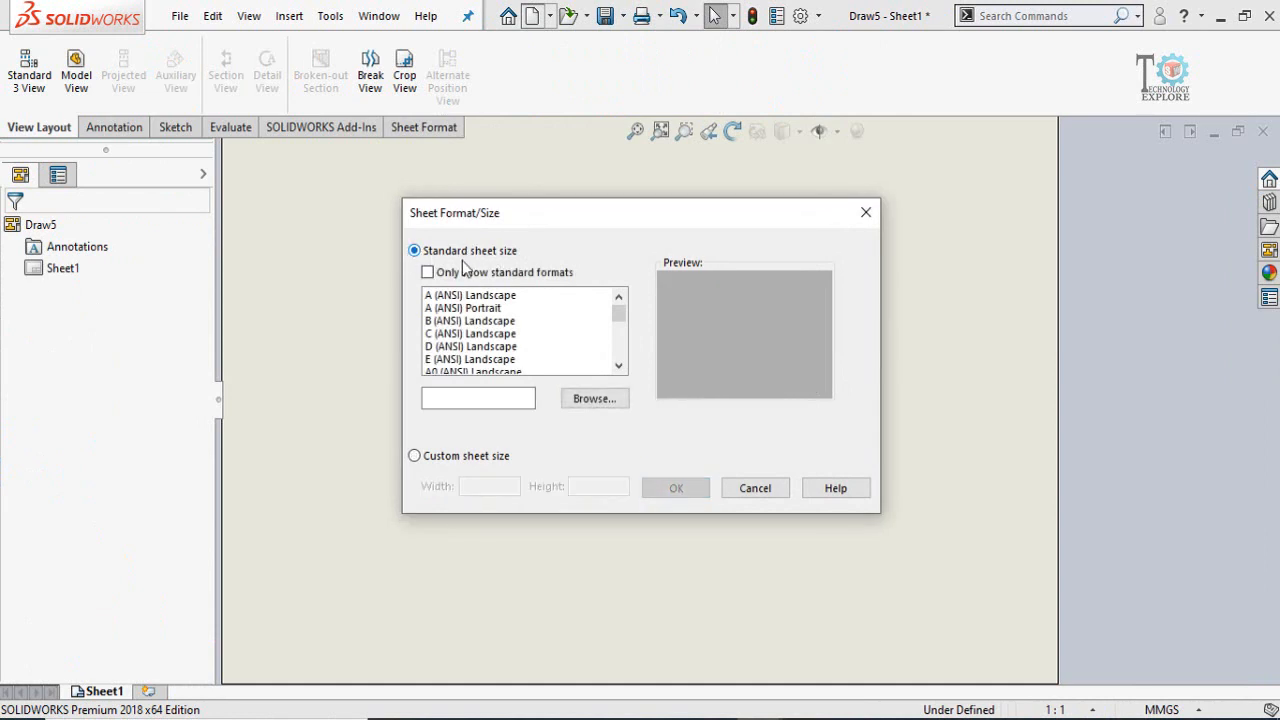
click(497, 347)
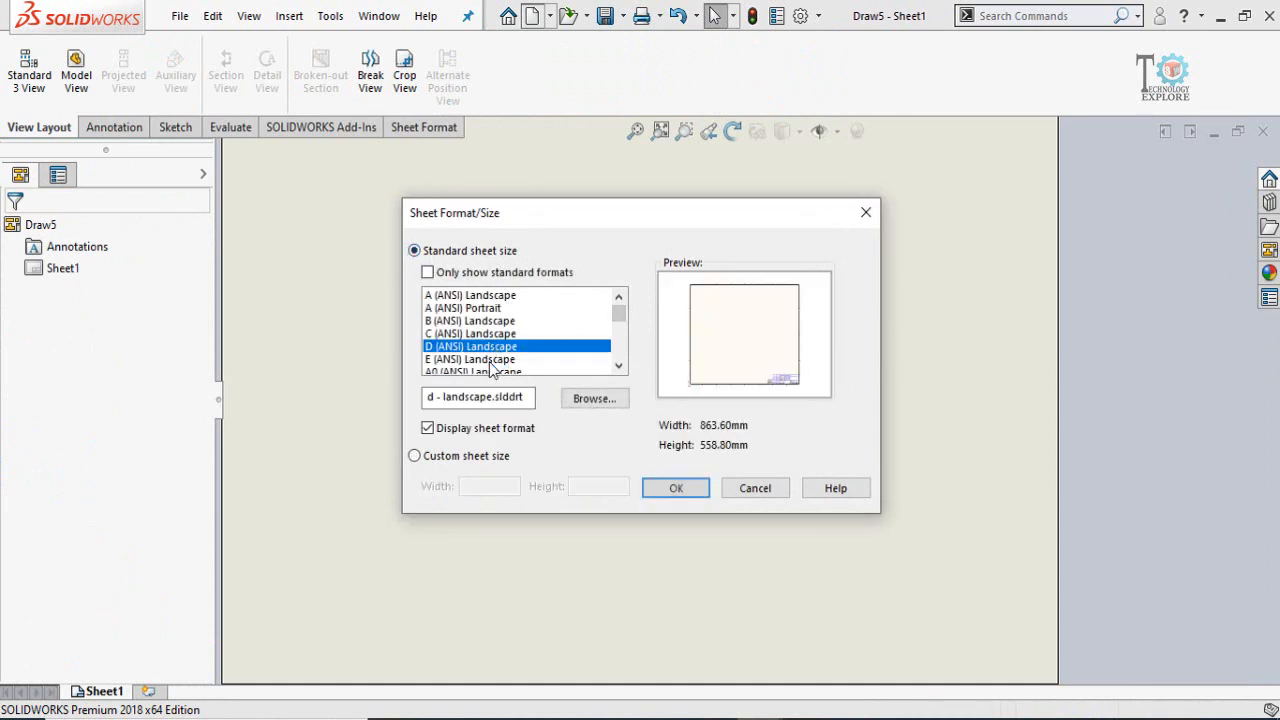
key(Down)
drag(620, 318, 622, 325)
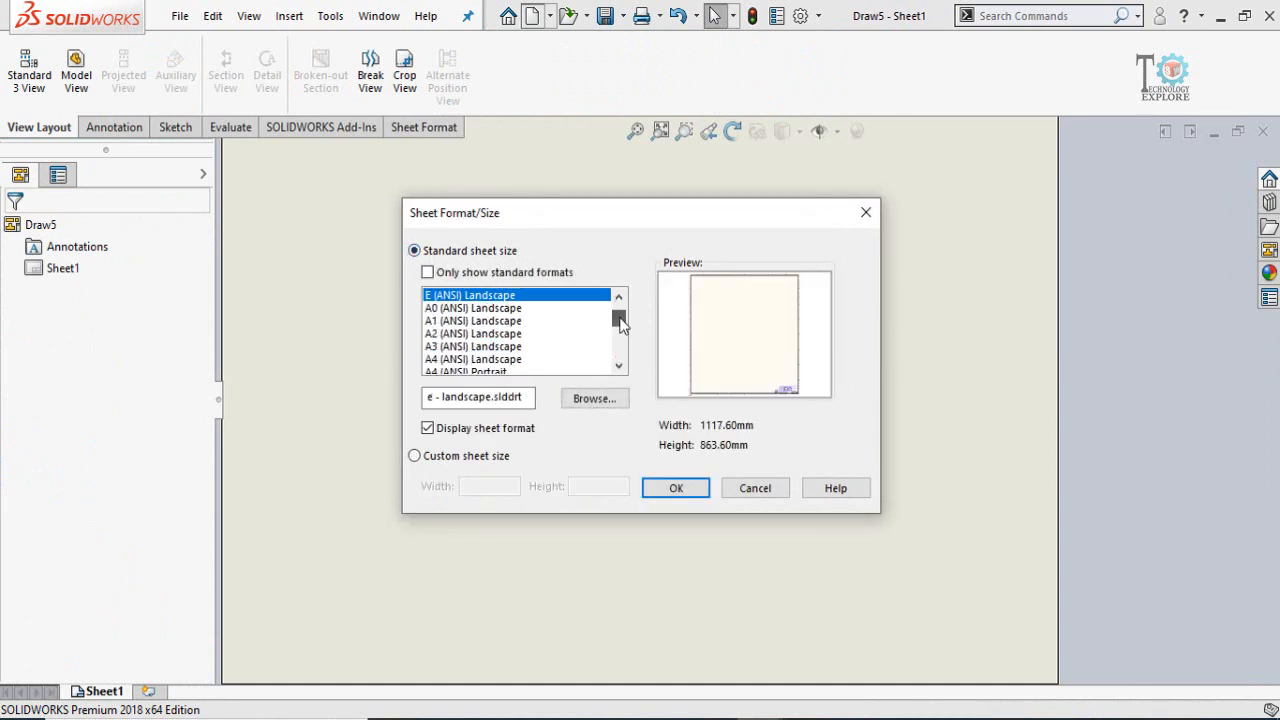
click(506, 359)
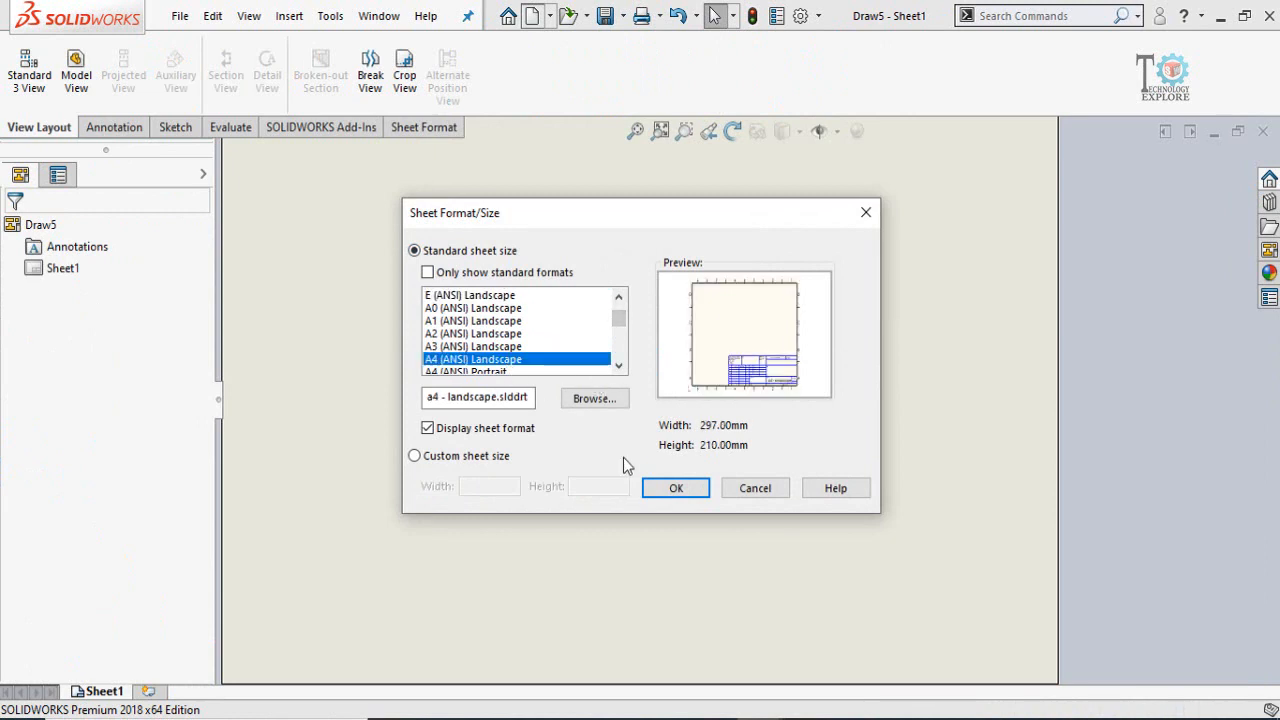
Create the drawing sheet with a custom size of 297 mm wide by 210 mm high.
click(430, 460)
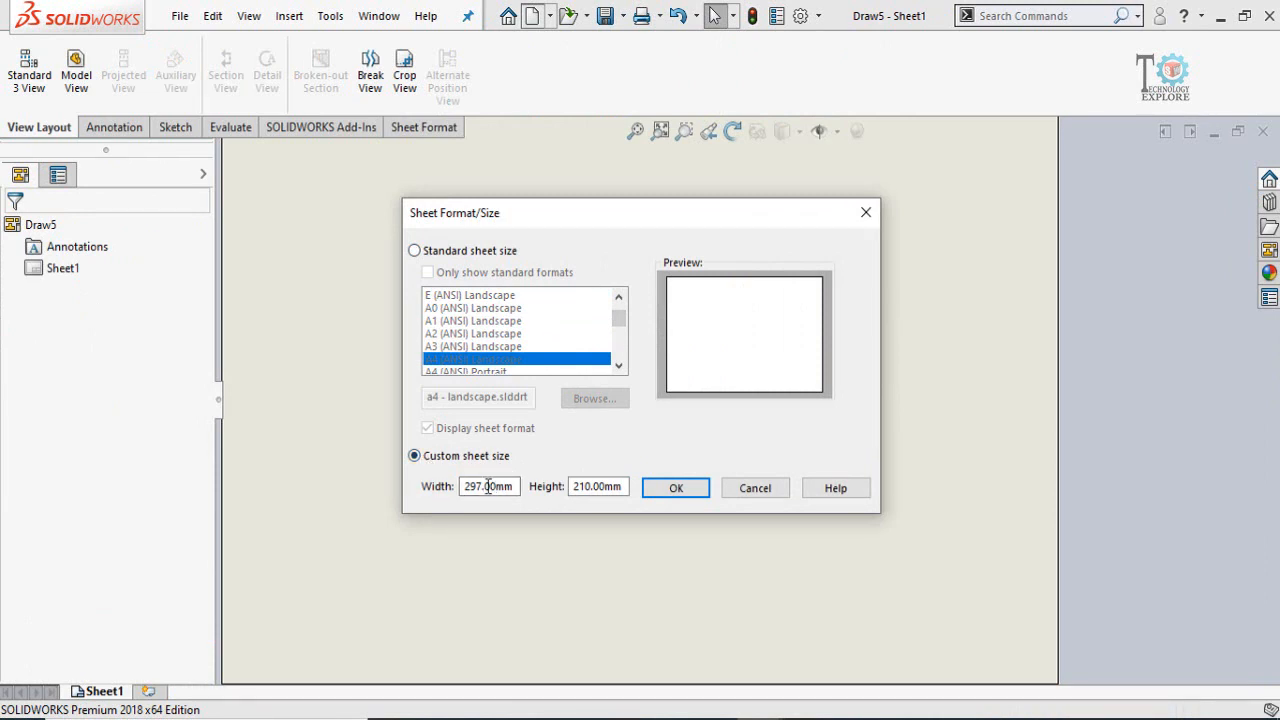
click(670, 490)
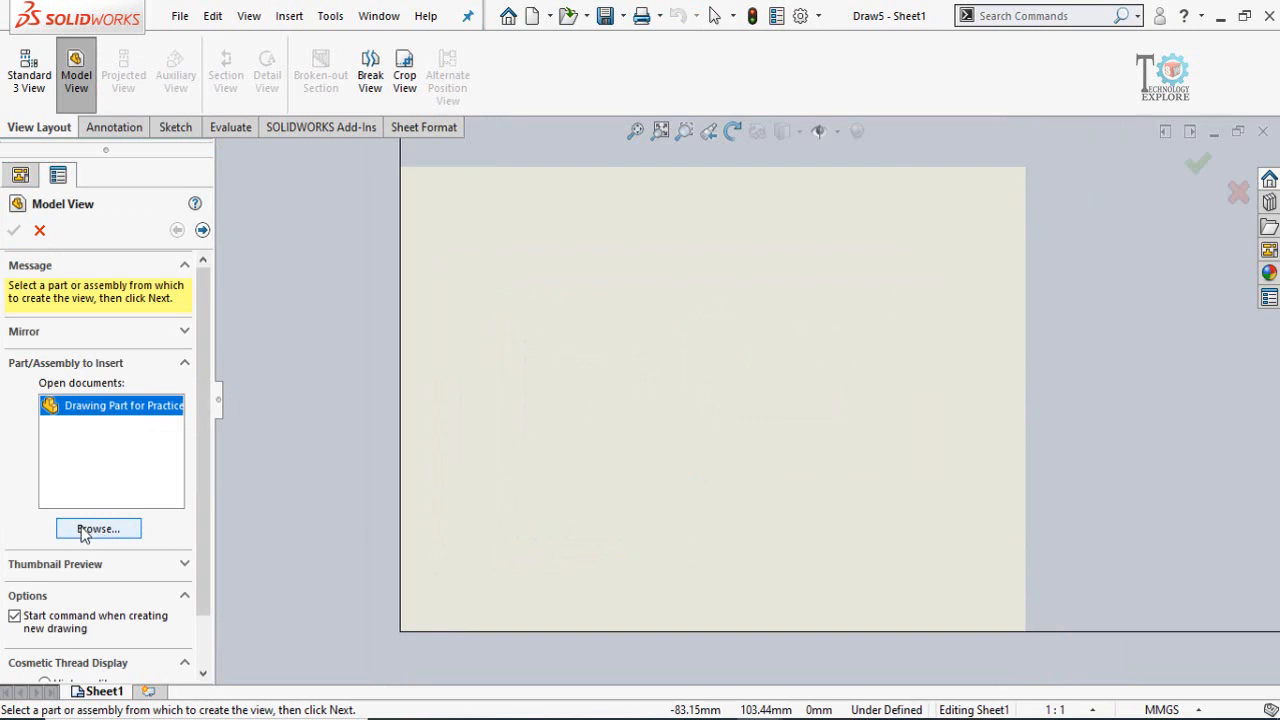
Load the open part Drawing Part for Practice as a model view in the Front orientation.
double_click(80, 406)
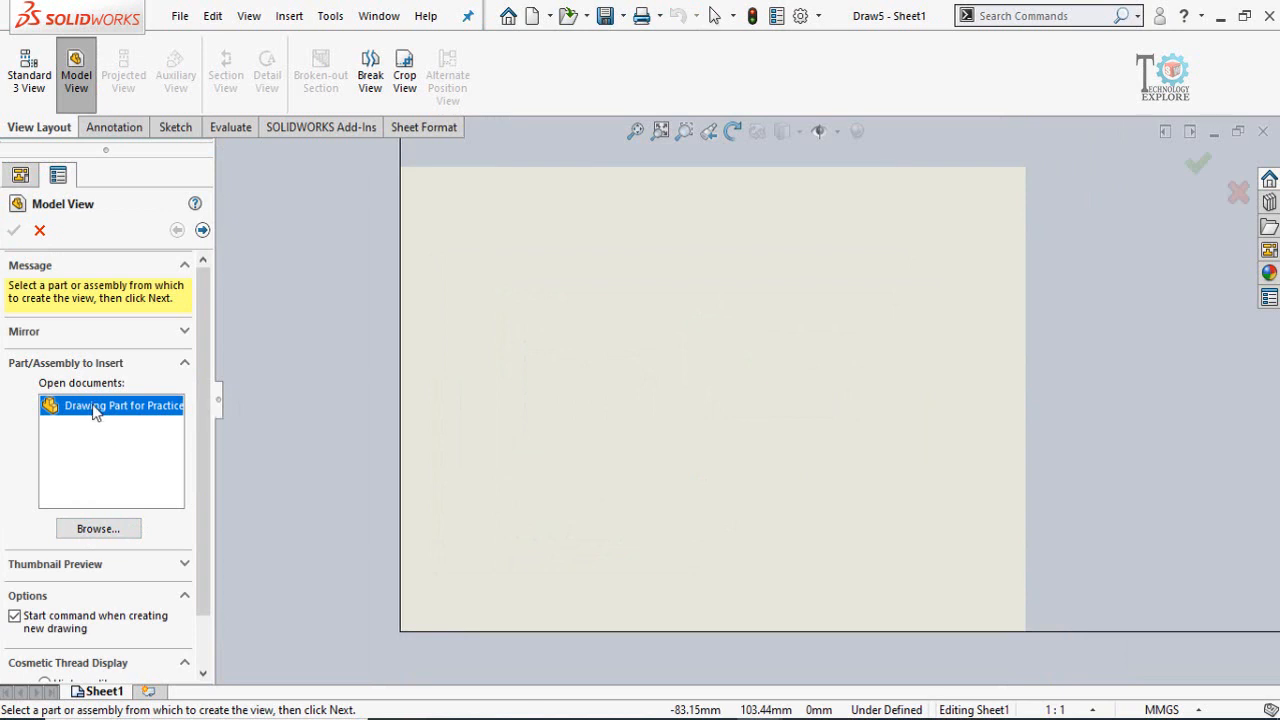
mouse_move(666, 419)
middle_down()
mouse_move(531, 355)
mouse_move(532, 441)
middle_up()
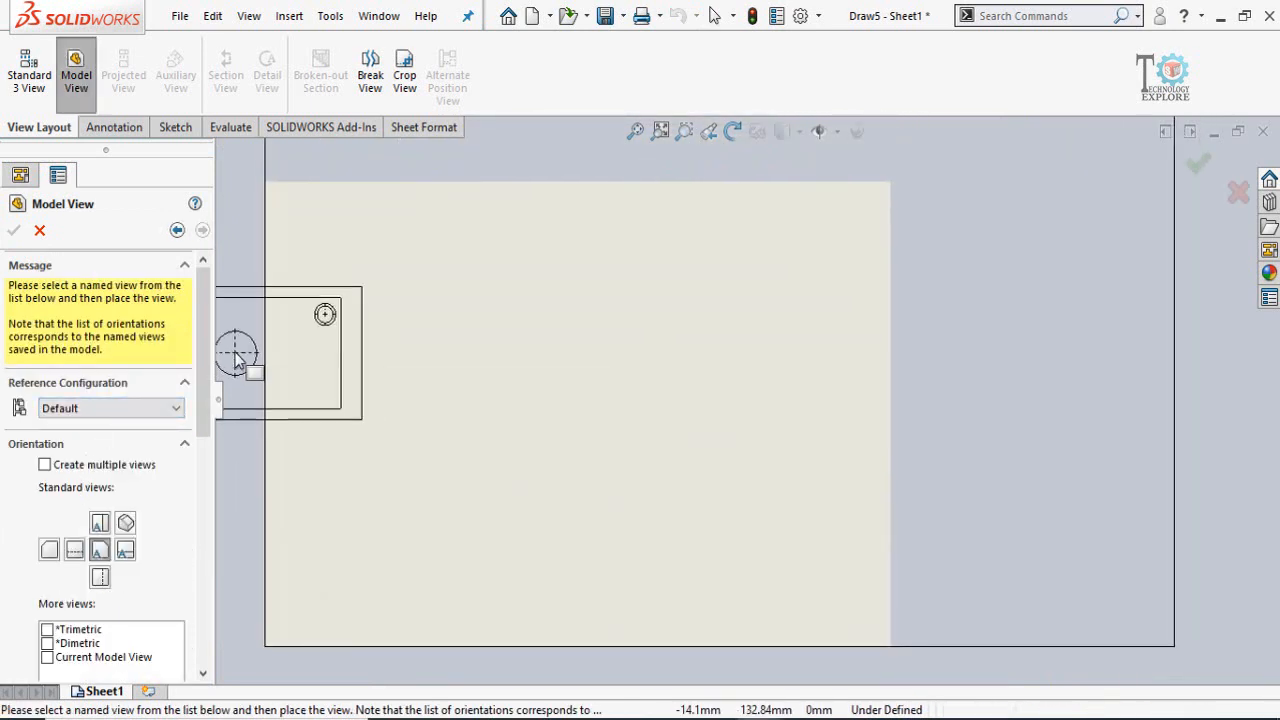
scroll(203, 364, down, 2)
scroll(203, 364, down, 1)
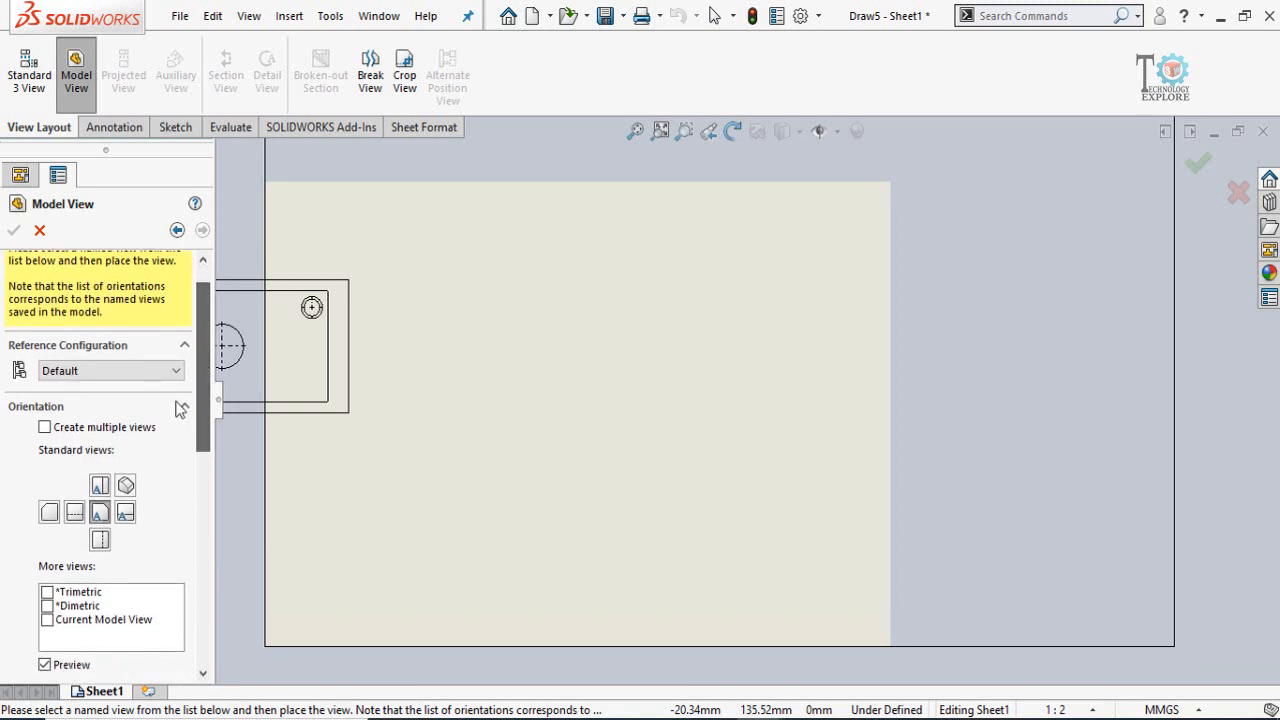
scroll(74, 415, down, 5)
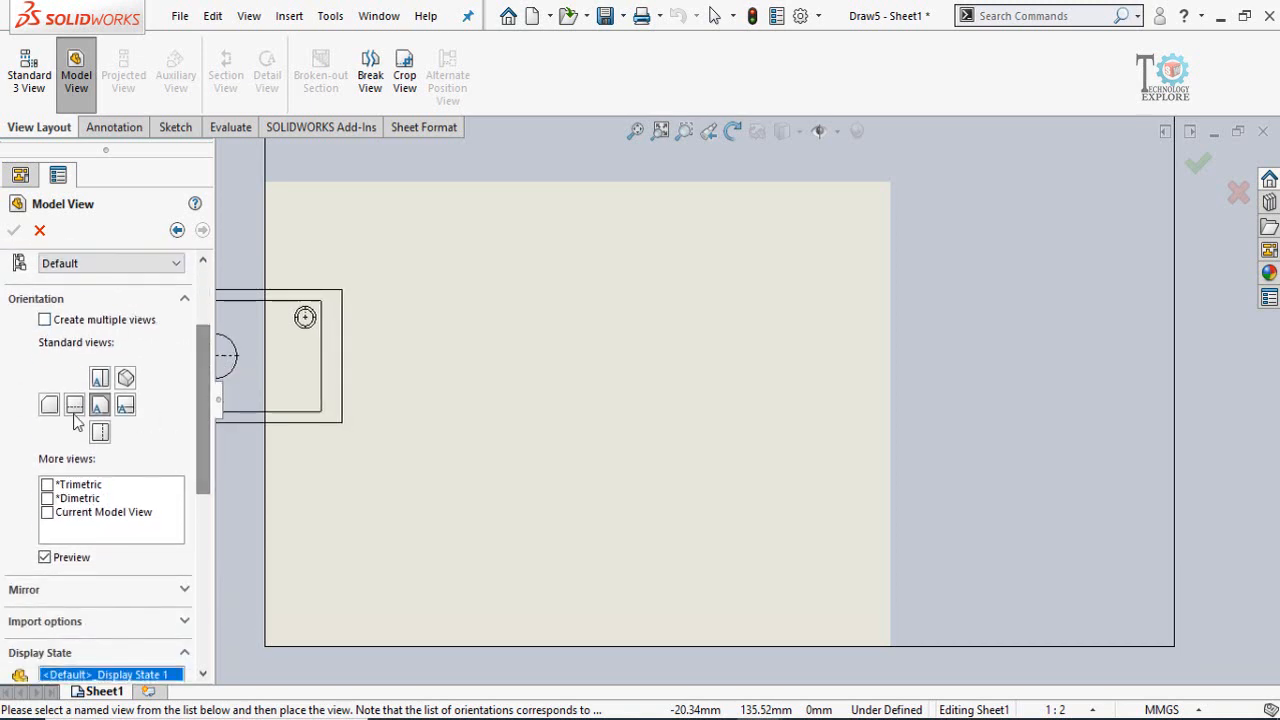
click(74, 404)
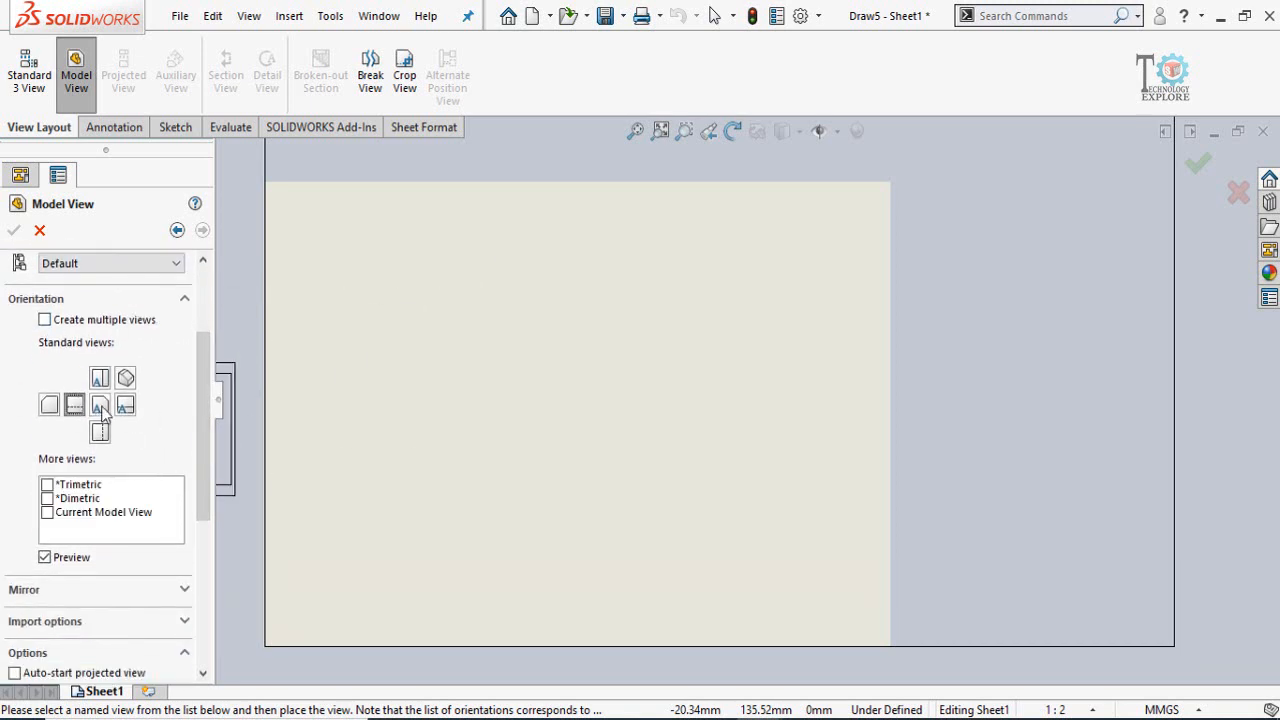
click(101, 406)
Try the Shaded With Edges display style on the model view, then restore Hidden Lines Removed.
scroll(199, 458, down, 4)
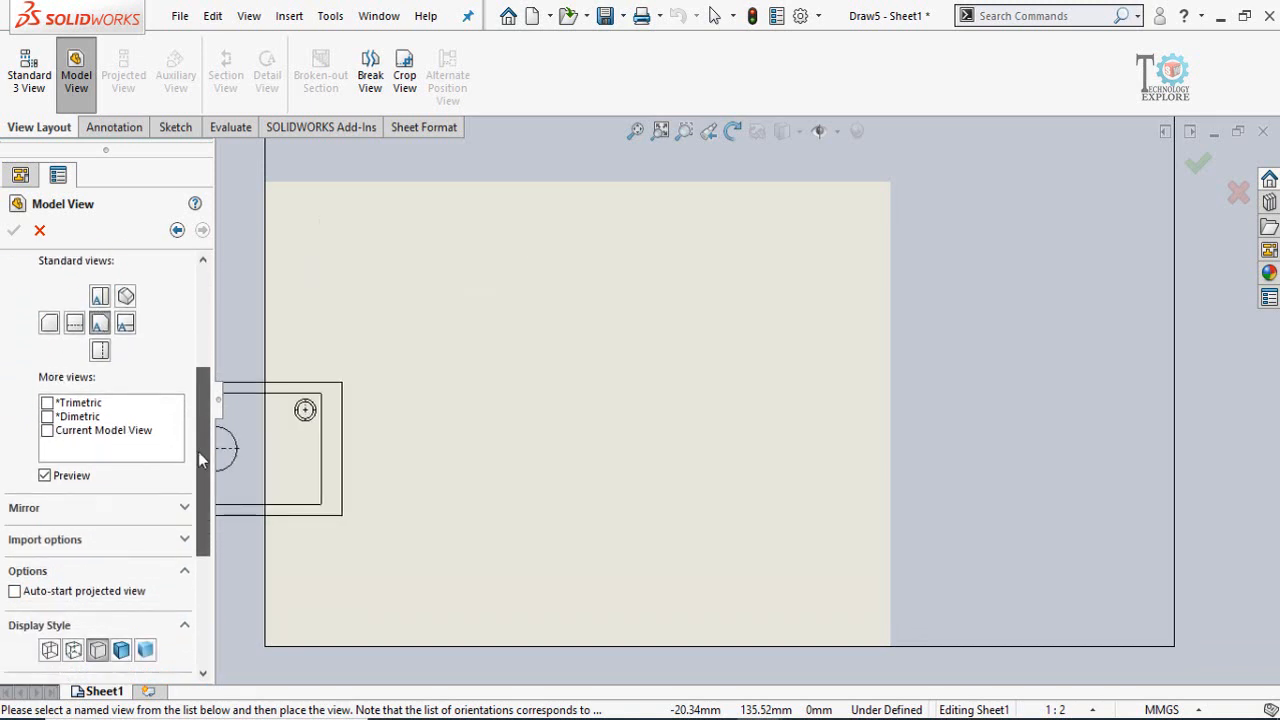
drag(199, 452, 199, 545)
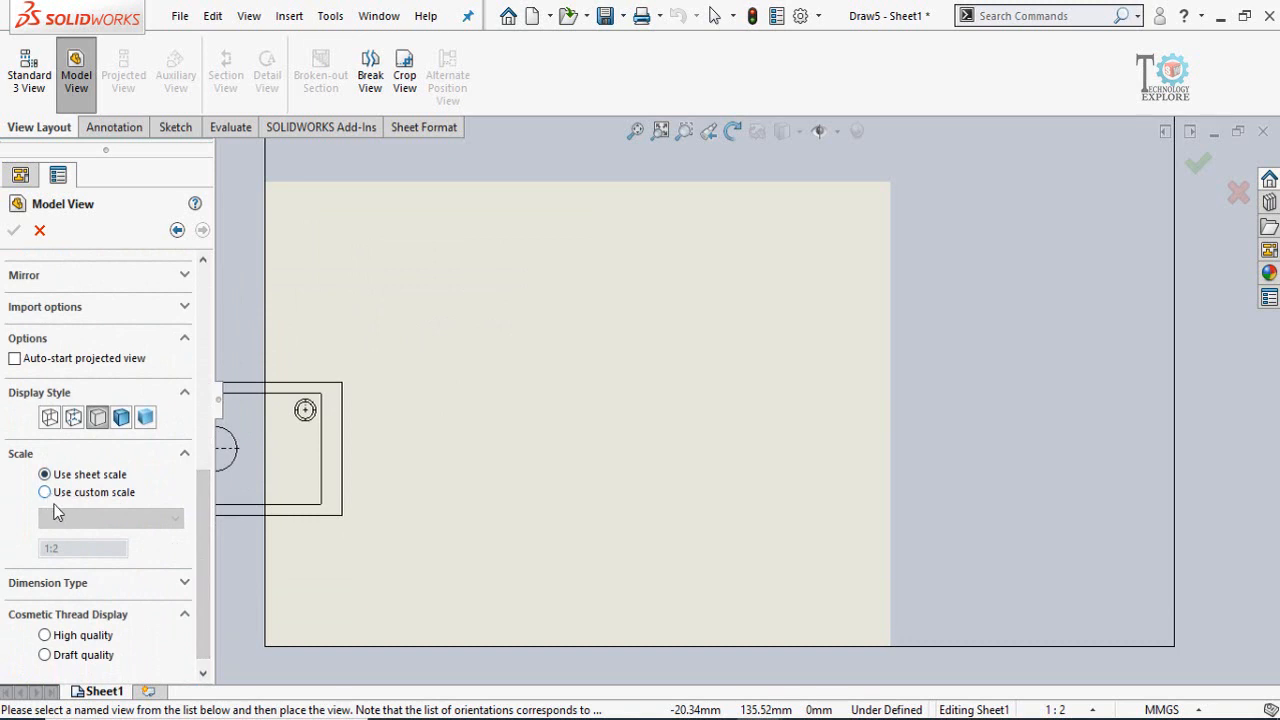
click(121, 417)
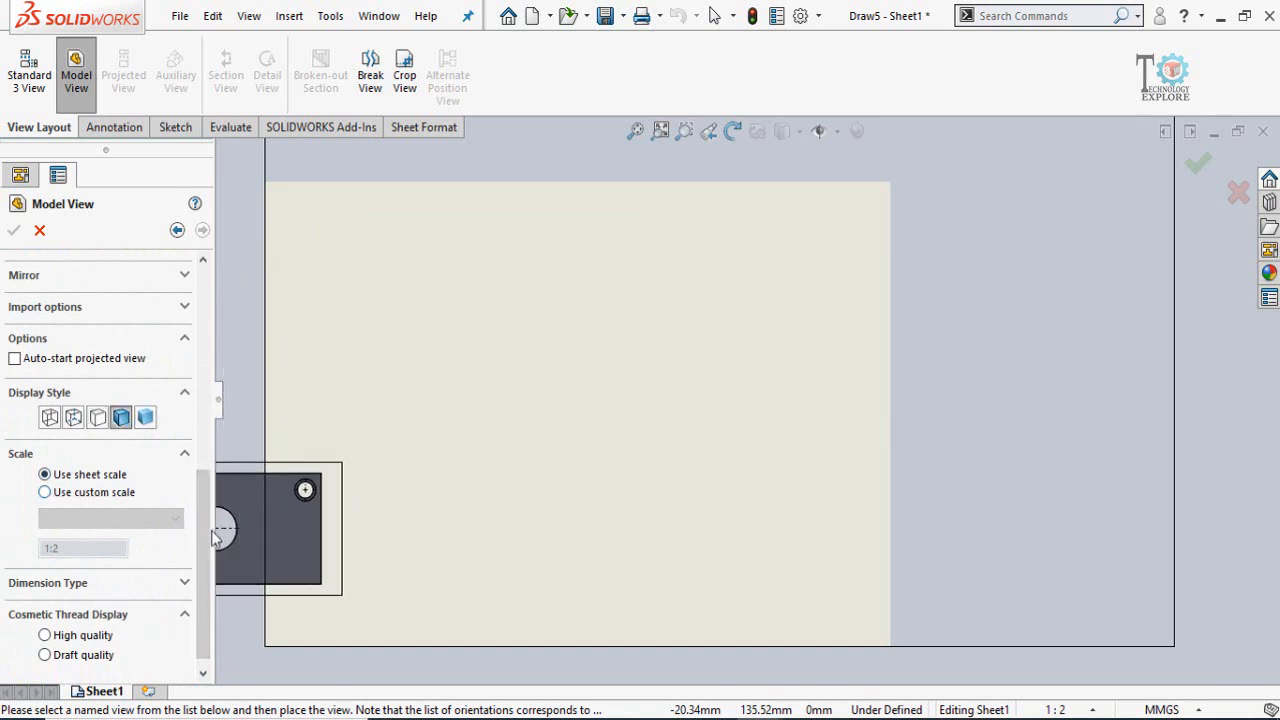
drag(206, 537, 208, 488)
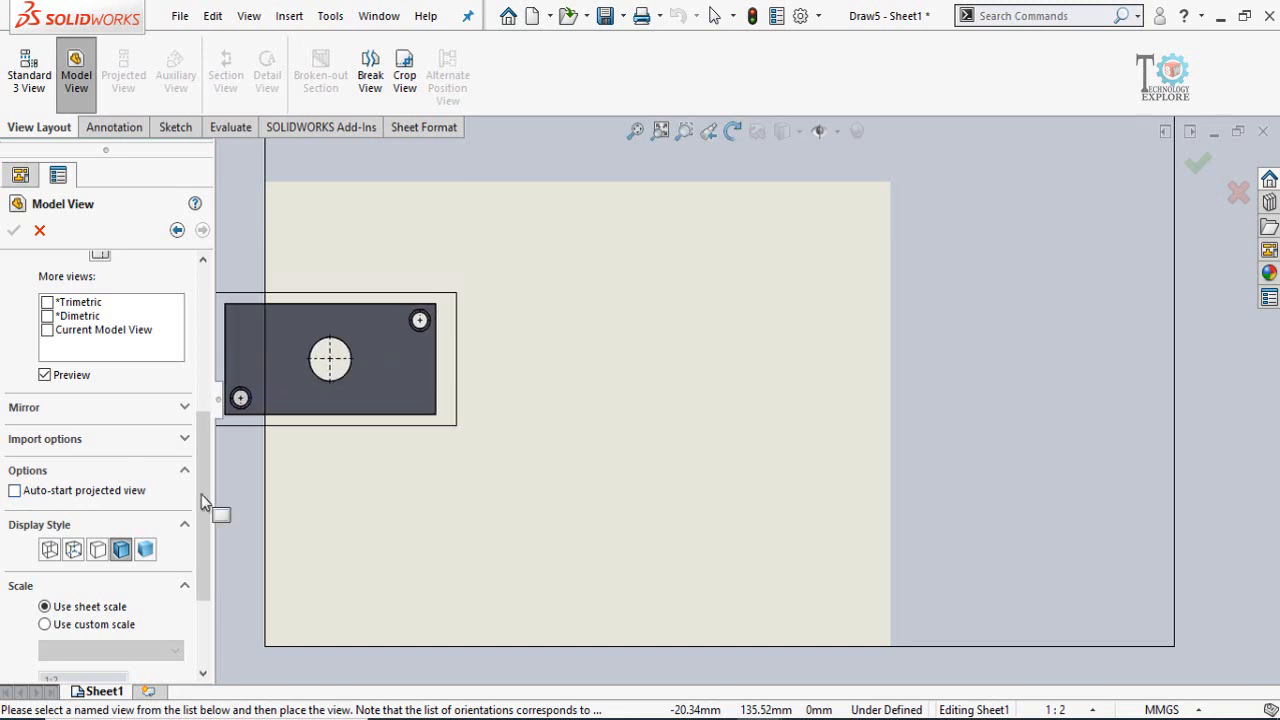
click(97, 549)
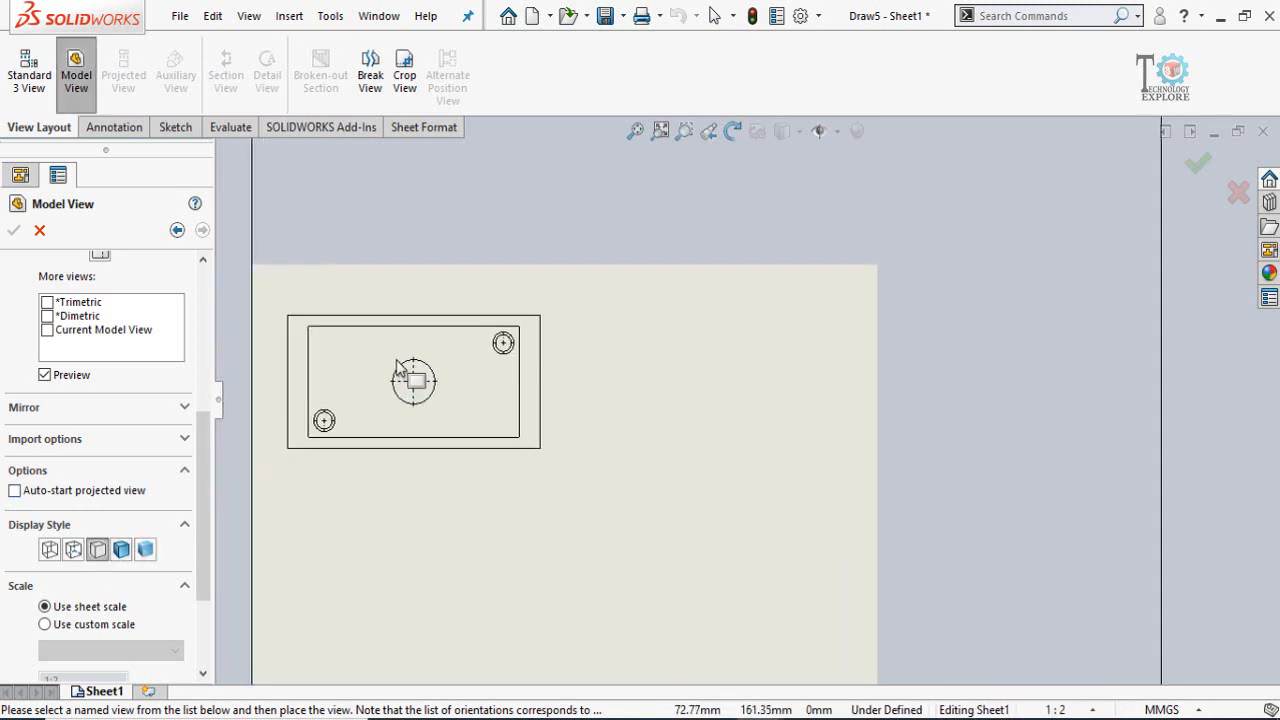
Place the front view of the plate in the upper-left area of the sheet at the 1:2 sheet scale.
middle_drag(403, 372, 370, 457)
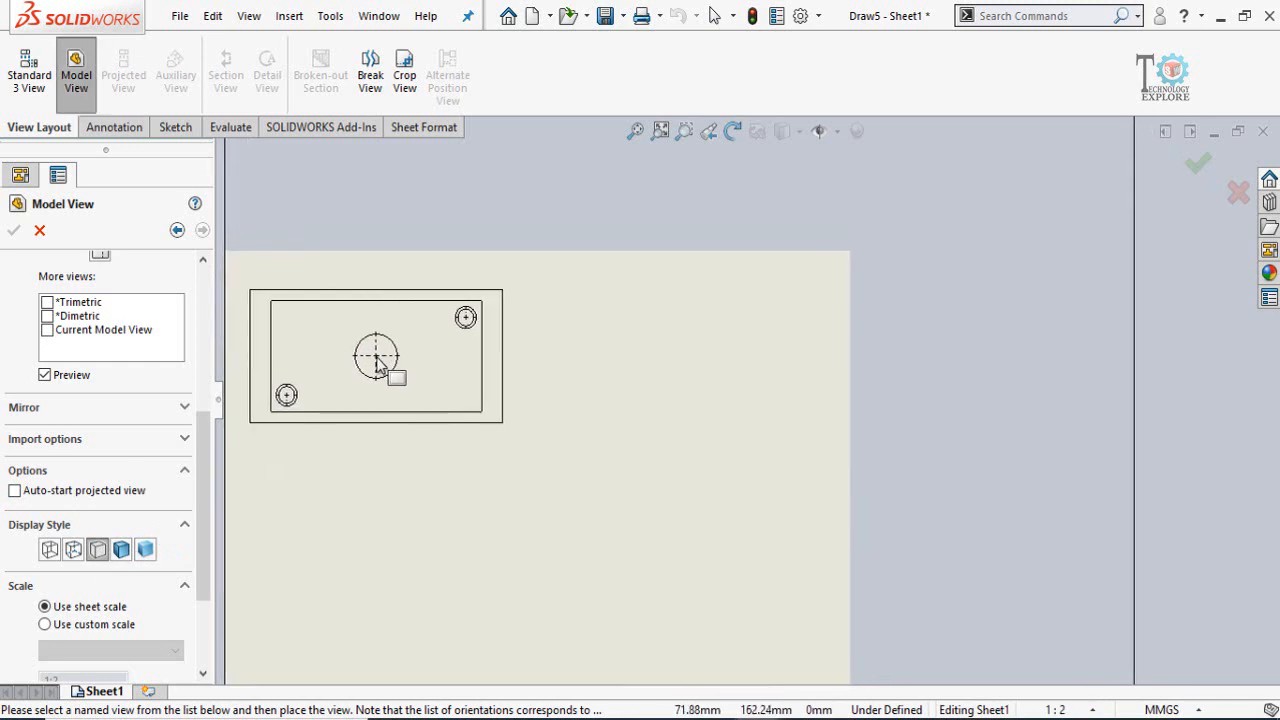
click(374, 360)
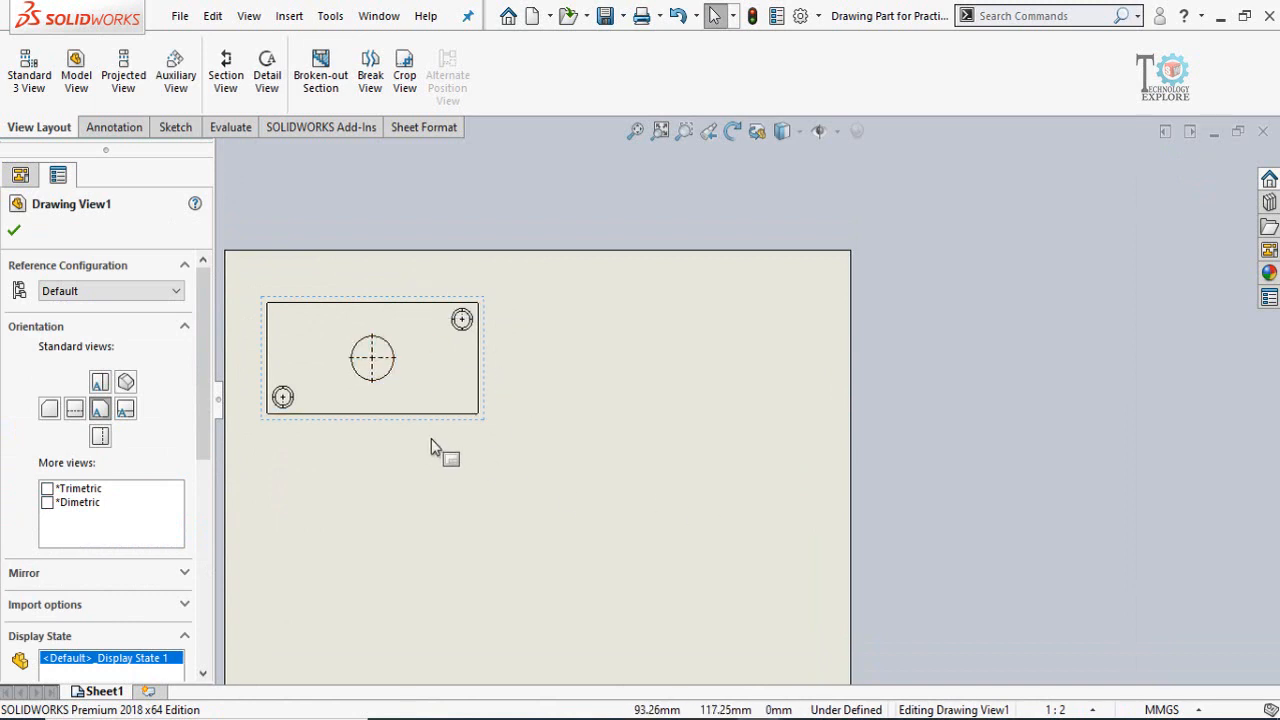
middle_drag(448, 475, 459, 456)
click(14, 232)
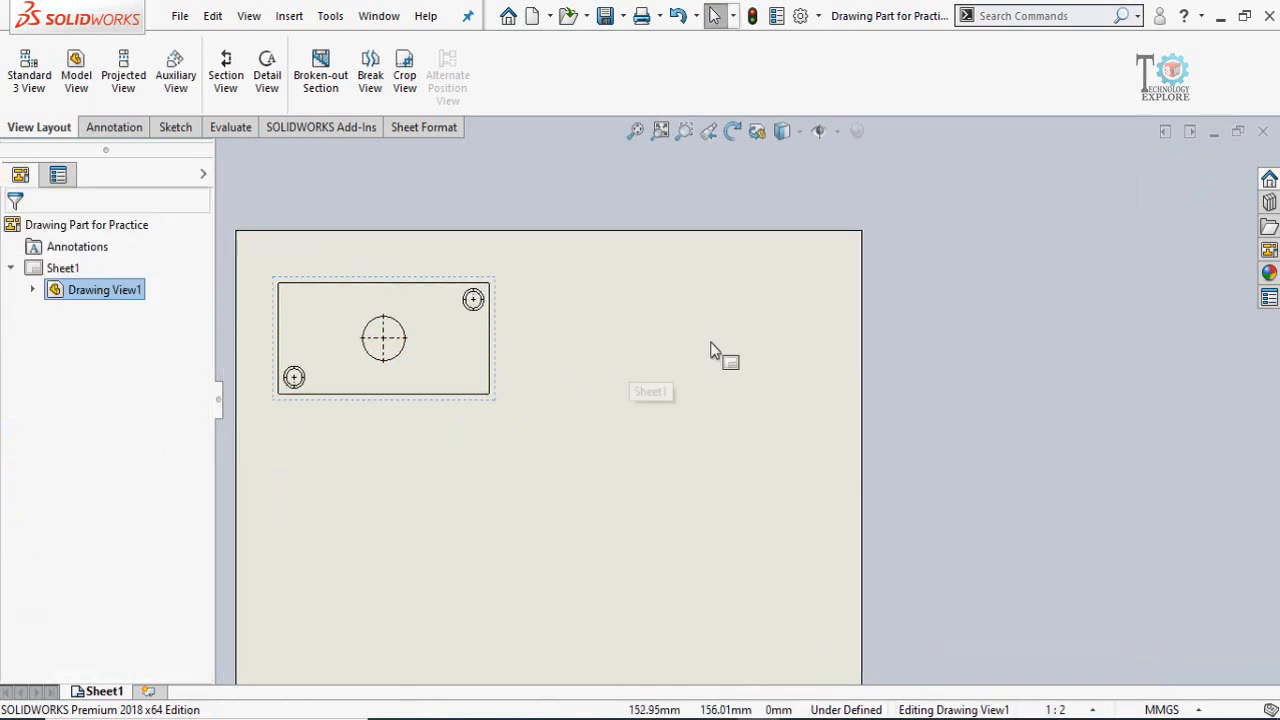
Create a projected view from the front view and place it directly below, in the lower part of the sheet.
middle_drag(540, 474, 551, 436)
scroll(560, 464, up, 1)
scroll(517, 494, up, 1)
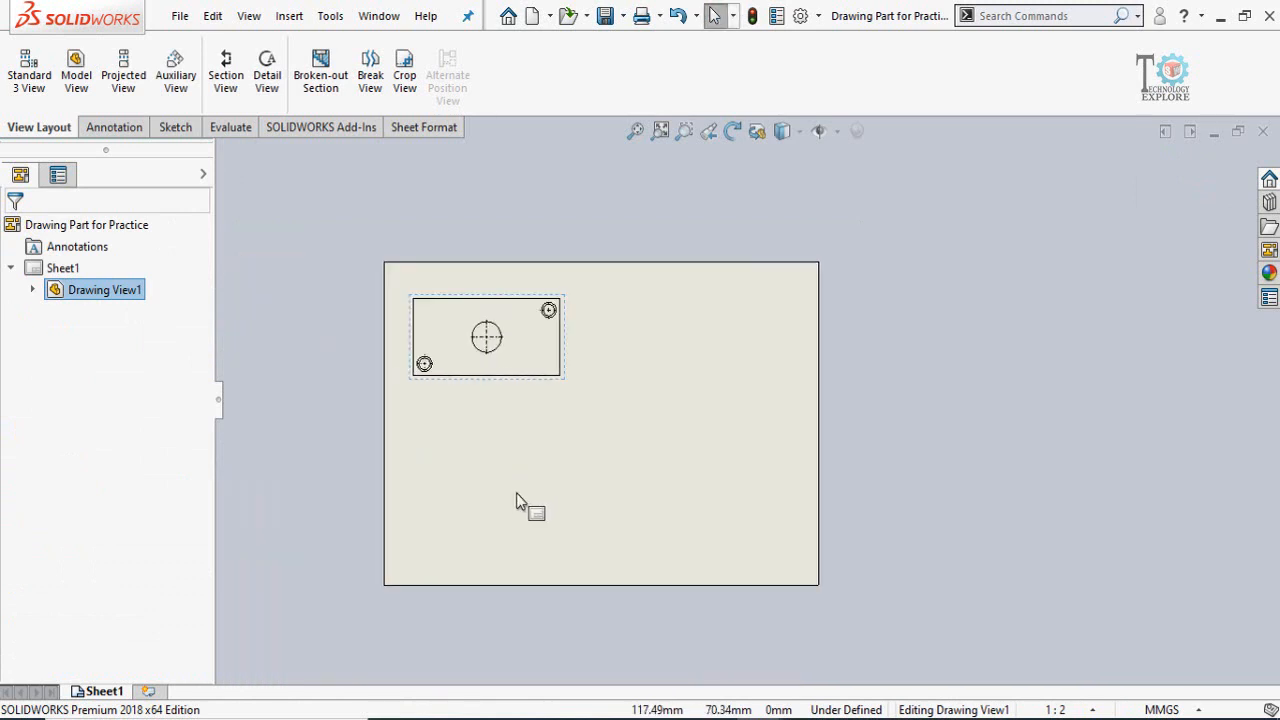
middle_drag(517, 494, 441, 492)
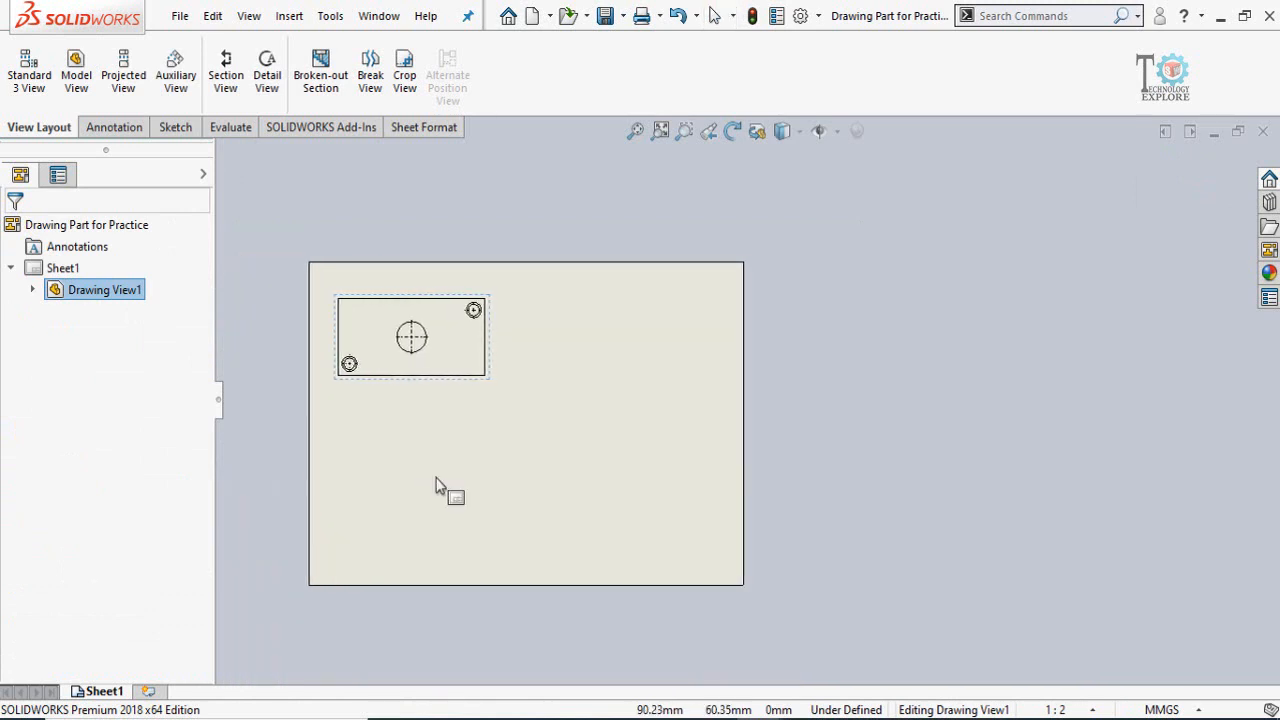
click(411, 390)
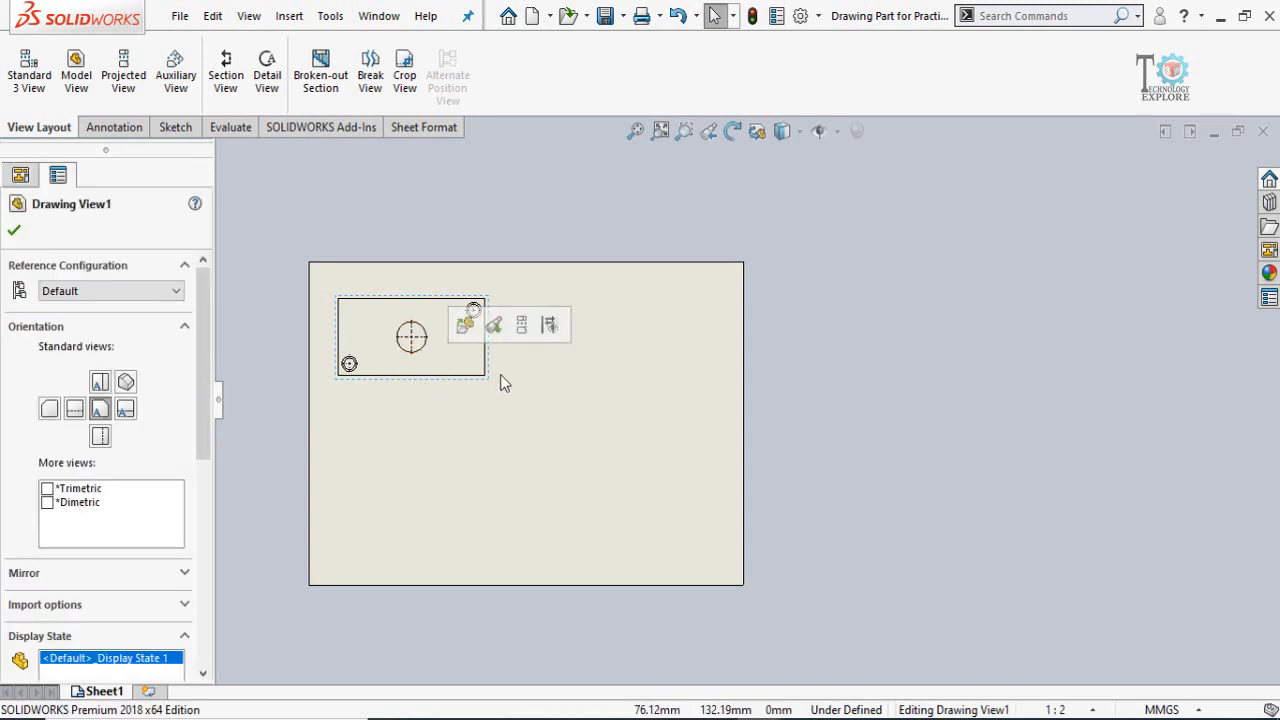
click(522, 327)
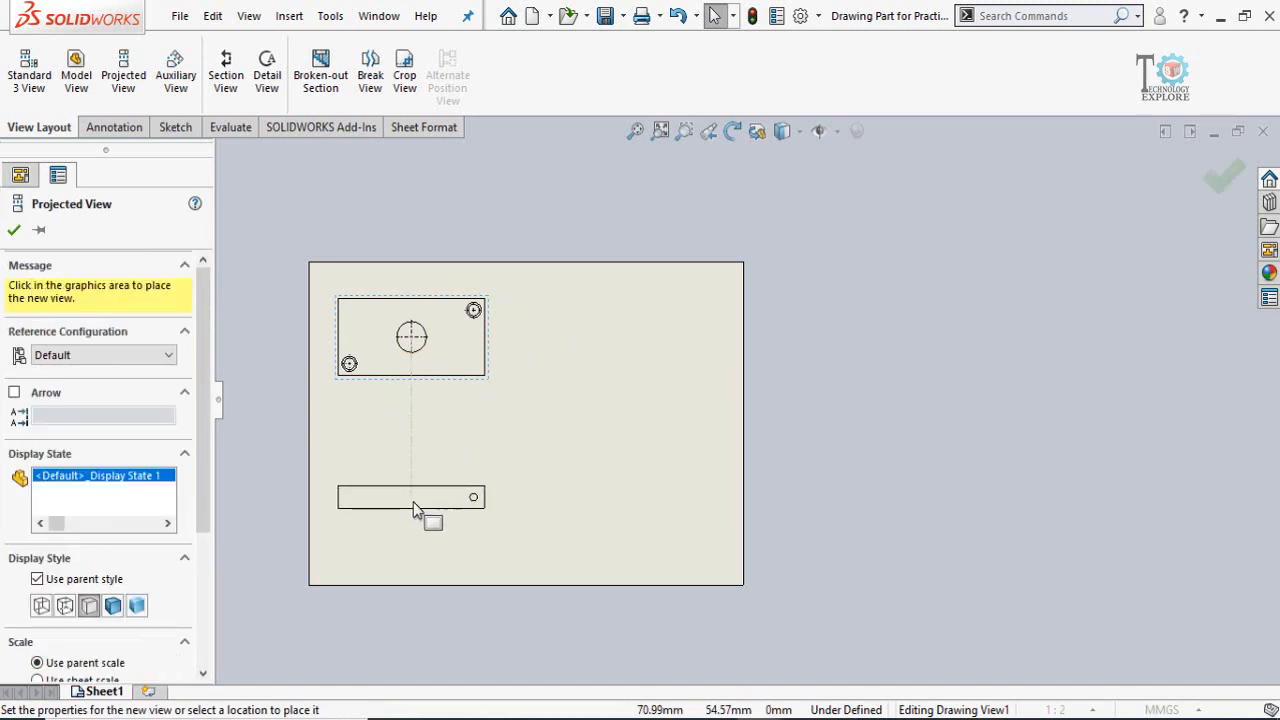
click(417, 509)
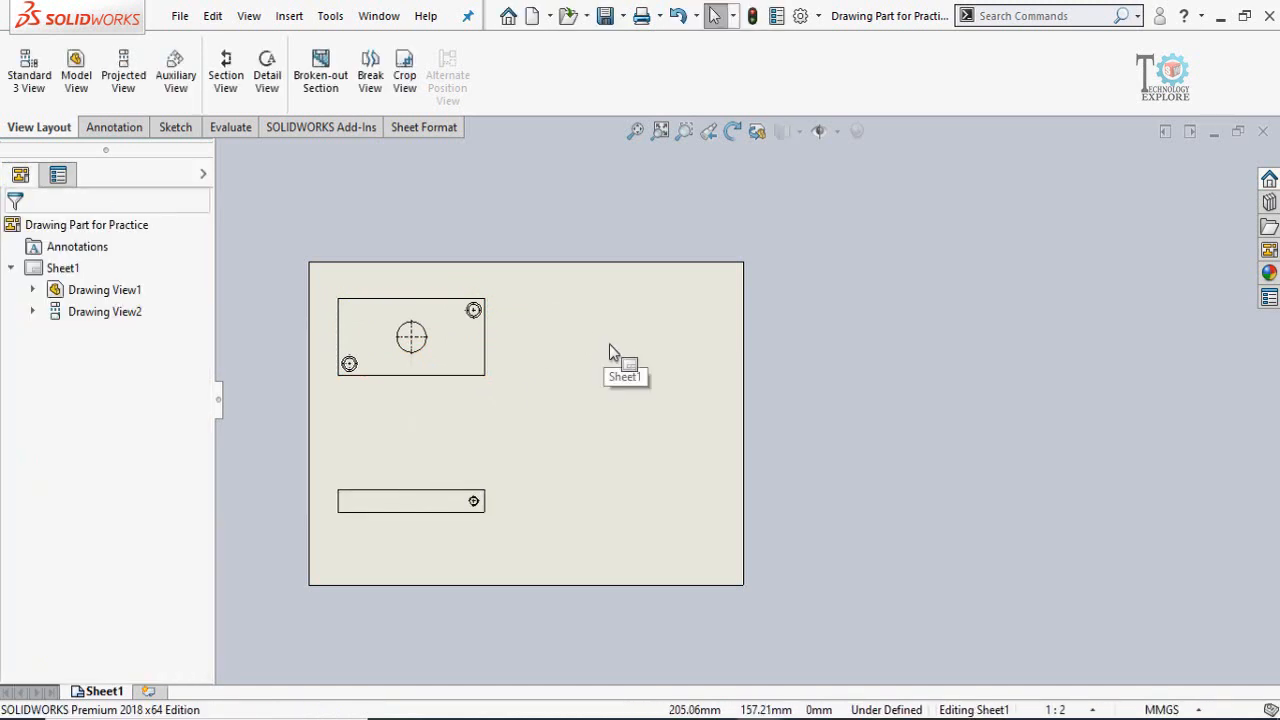
Create a diagonally projected isometric view from the front view and move it to the lower-right area of the sheet.
mouse_move(526, 460)
middle_down()
mouse_move(493, 460)
mouse_move(517, 441)
middle_up()
click(409, 377)
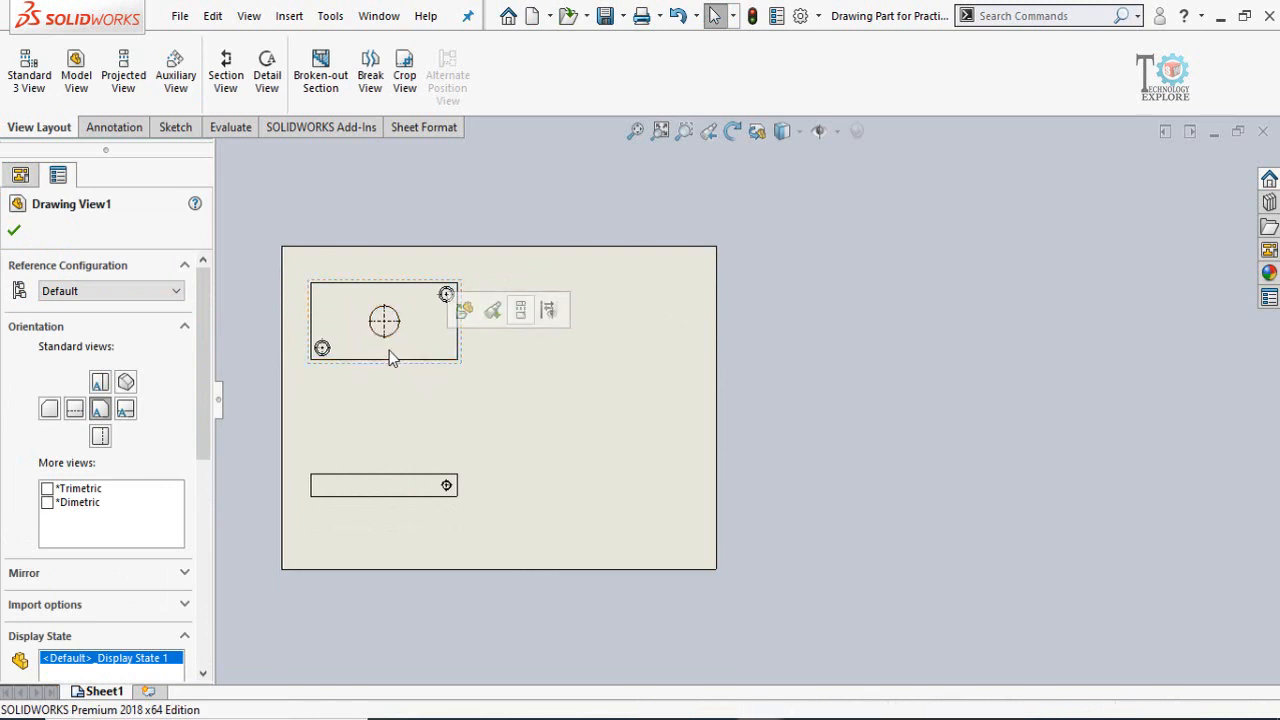
click(520, 312)
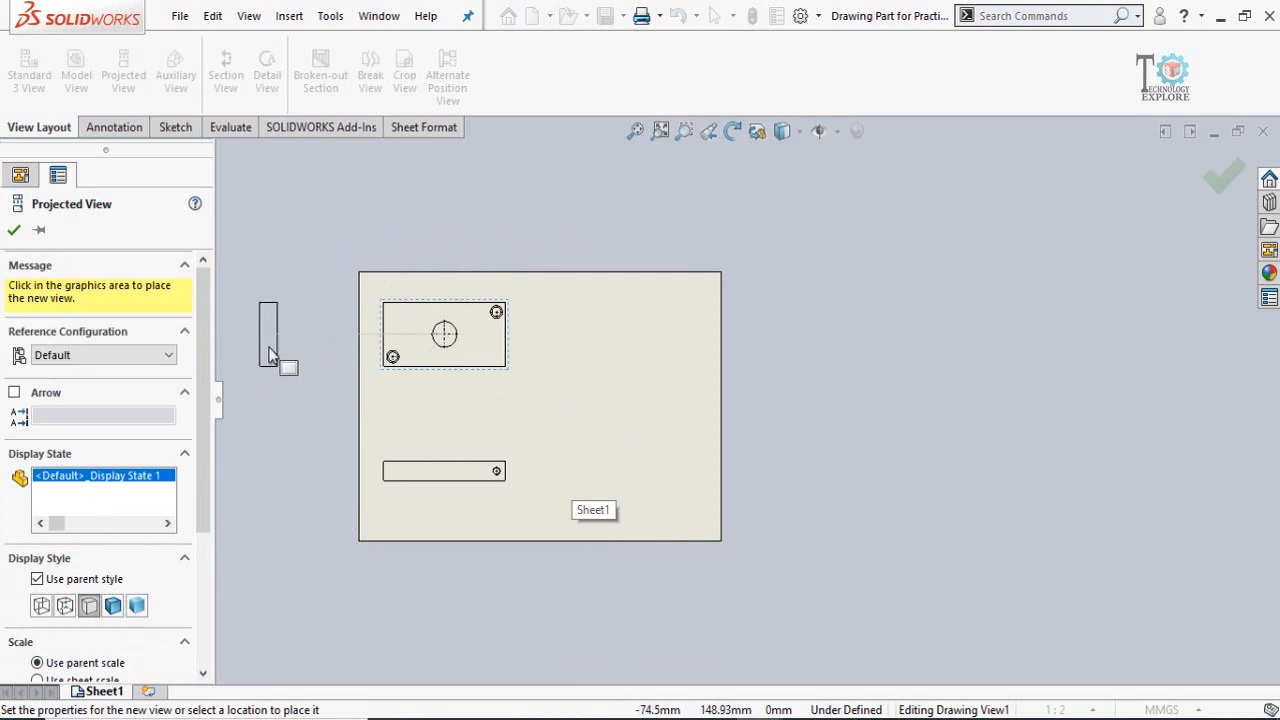
click(628, 340)
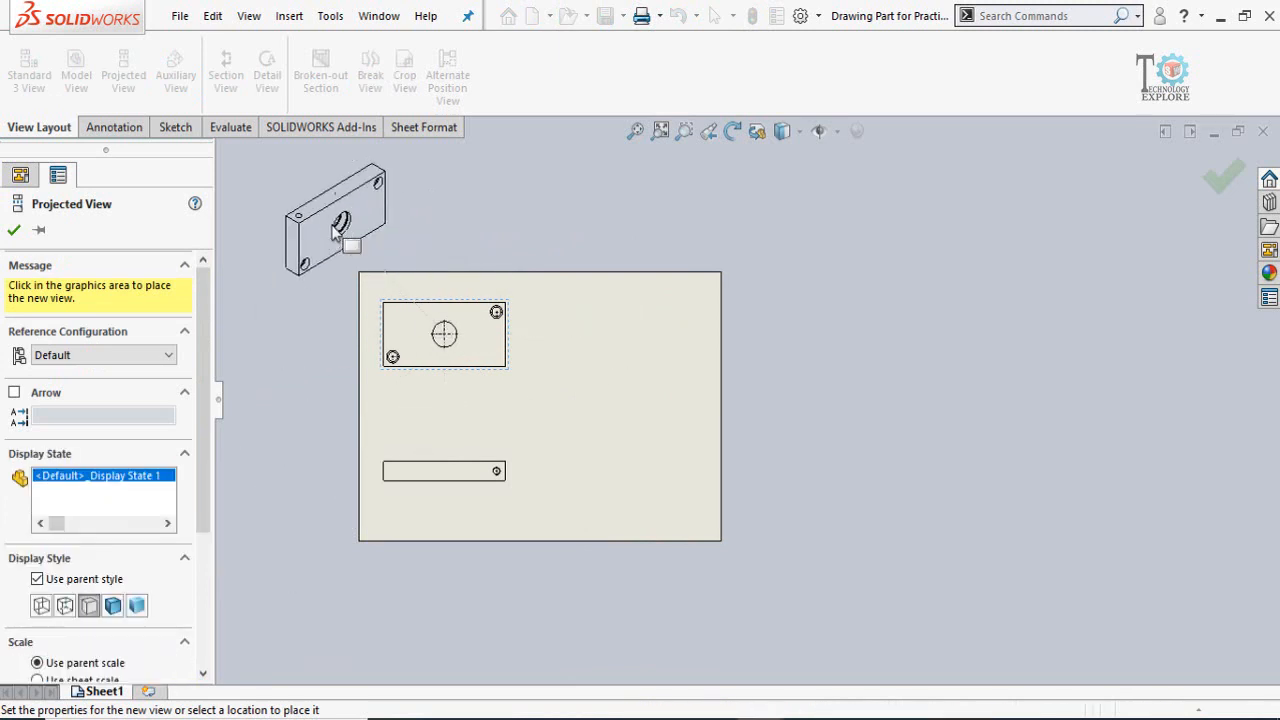
click(335, 232)
scroll(787, 577, up, 1)
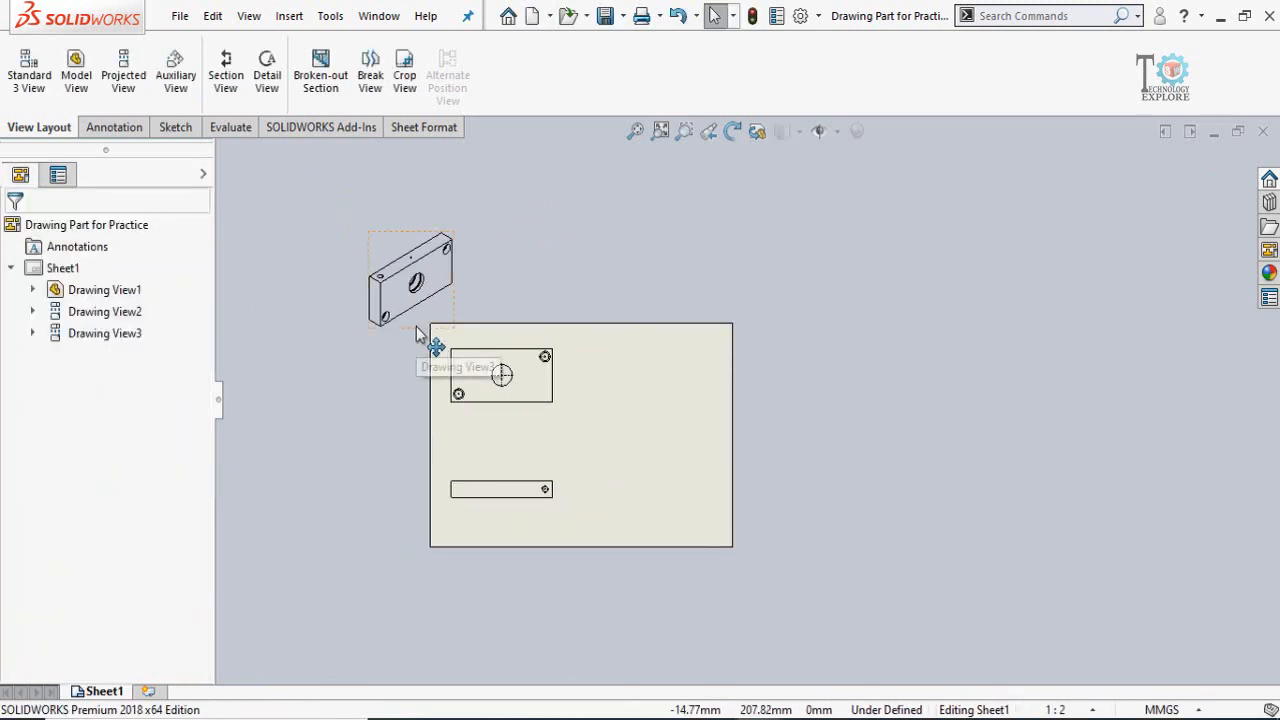
drag(418, 333, 674, 531)
scroll(590, 484, down, 1)
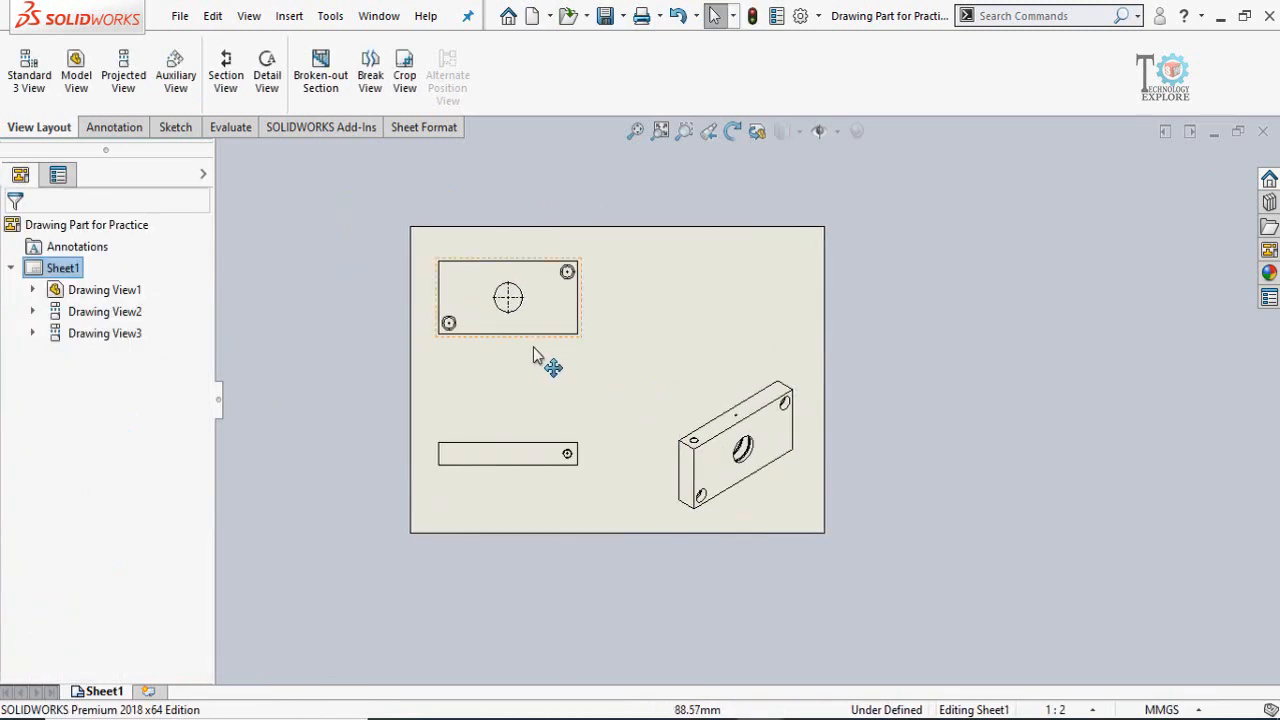
click(532, 348)
click(643, 286)
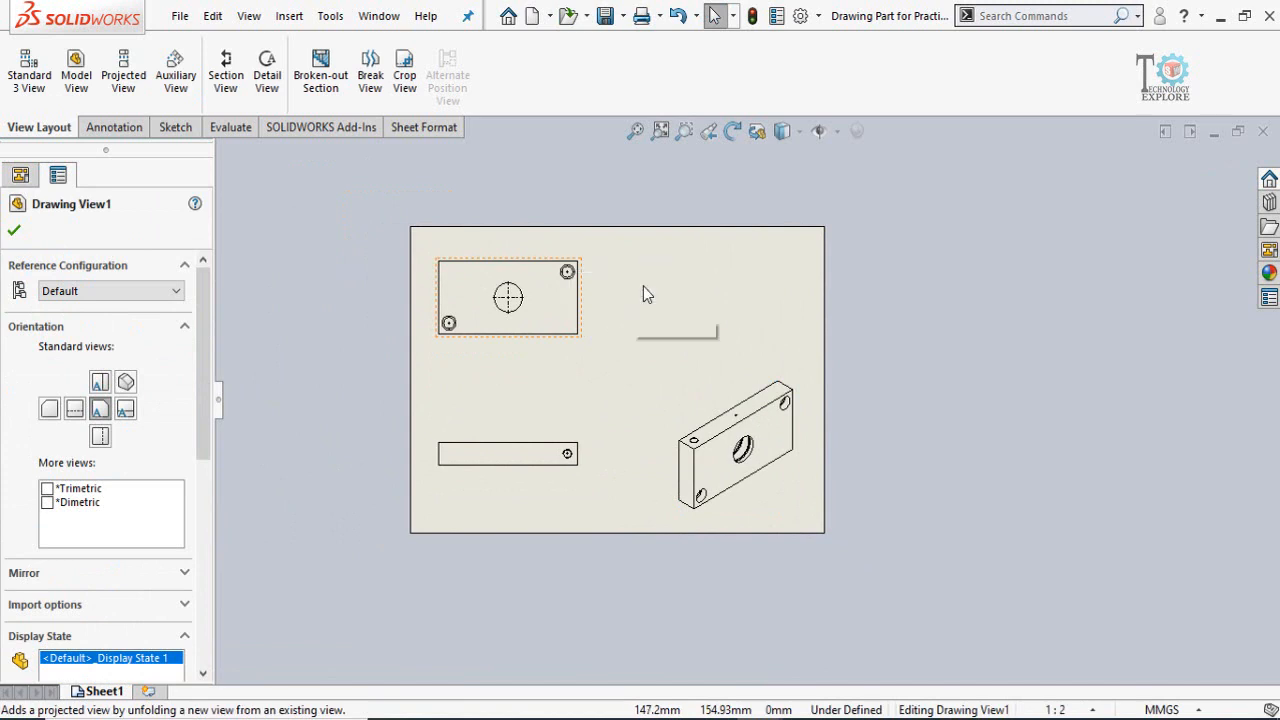
scroll(720, 400, up, 1)
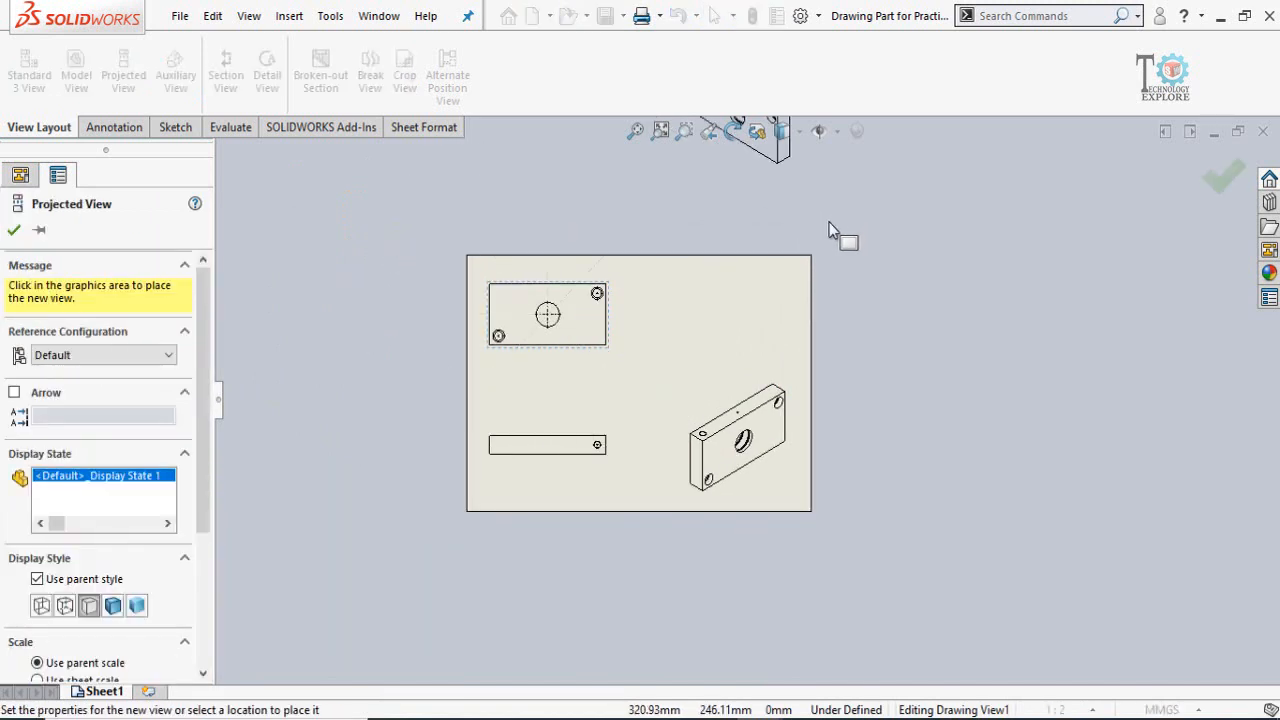
scroll(545, 484, up, 1)
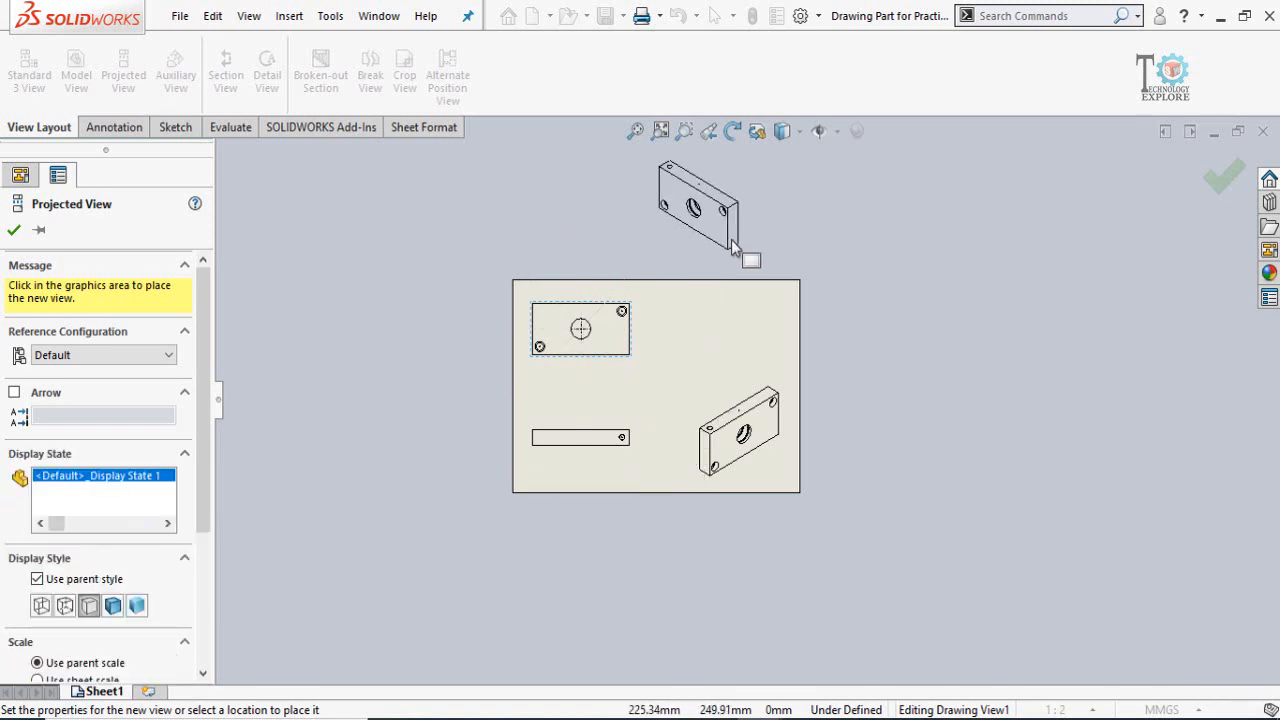
scroll(716, 215, down, 1)
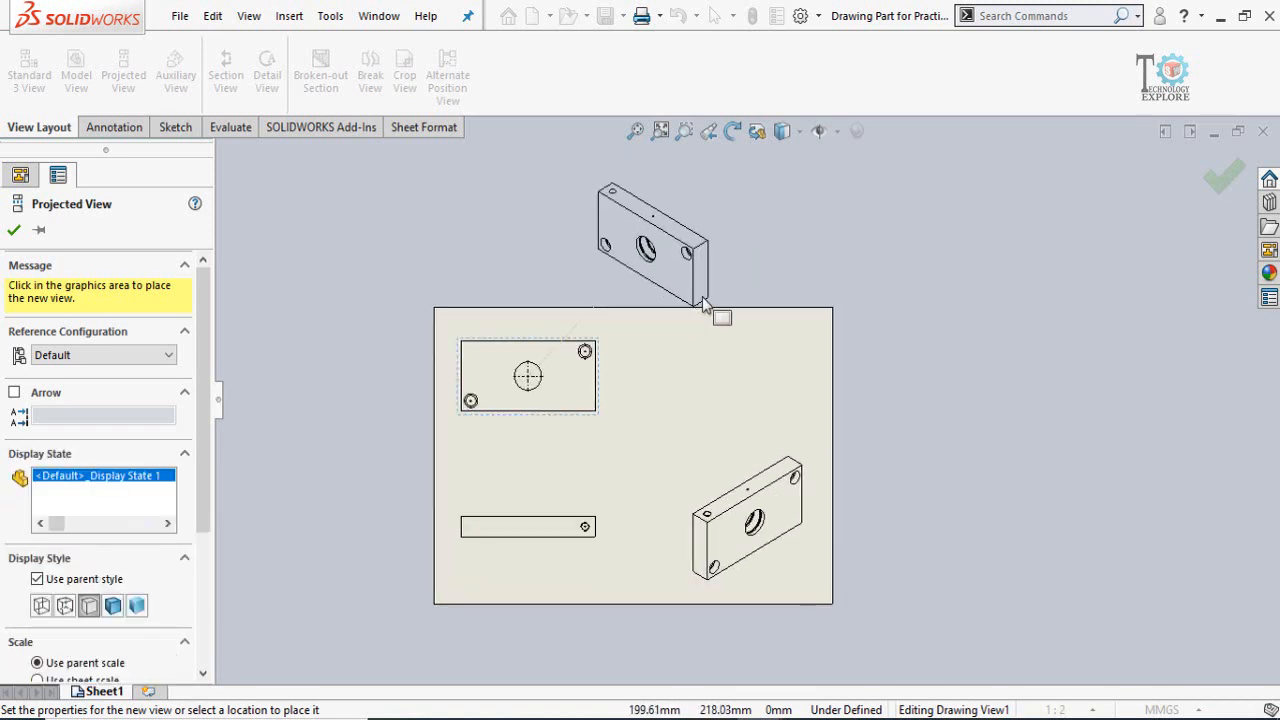
key(Escape)
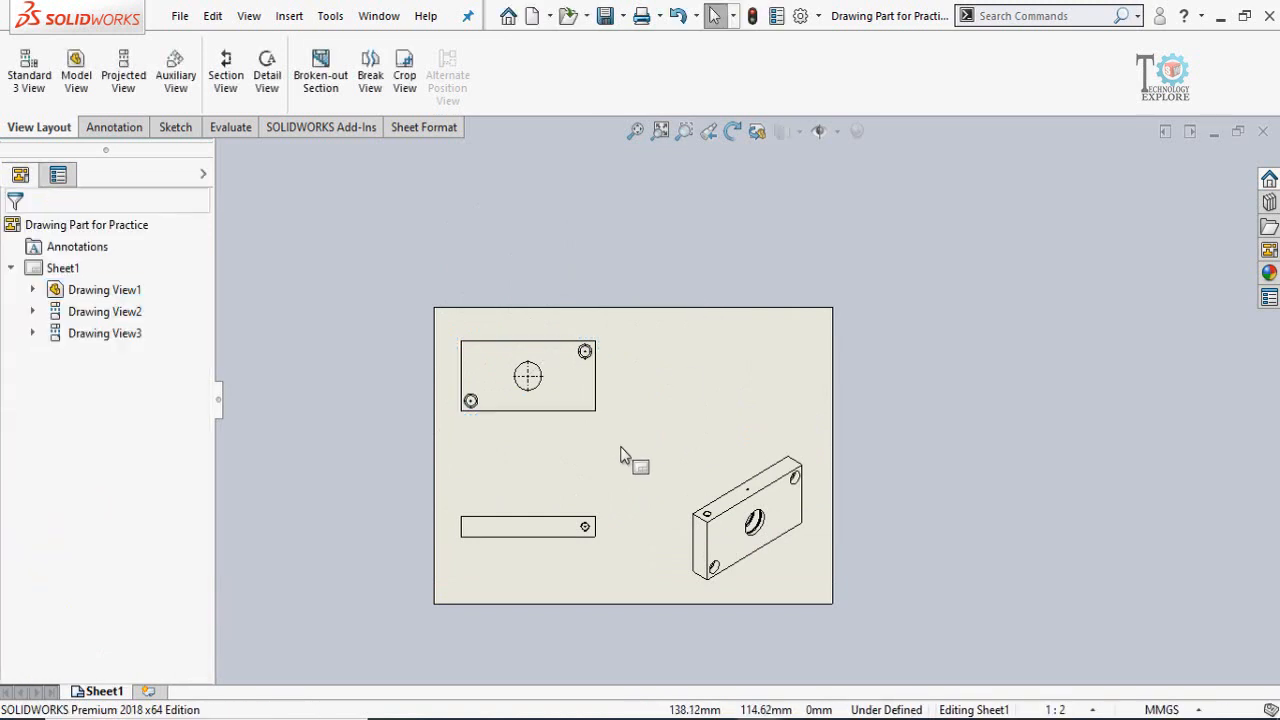
click(543, 550)
click(650, 490)
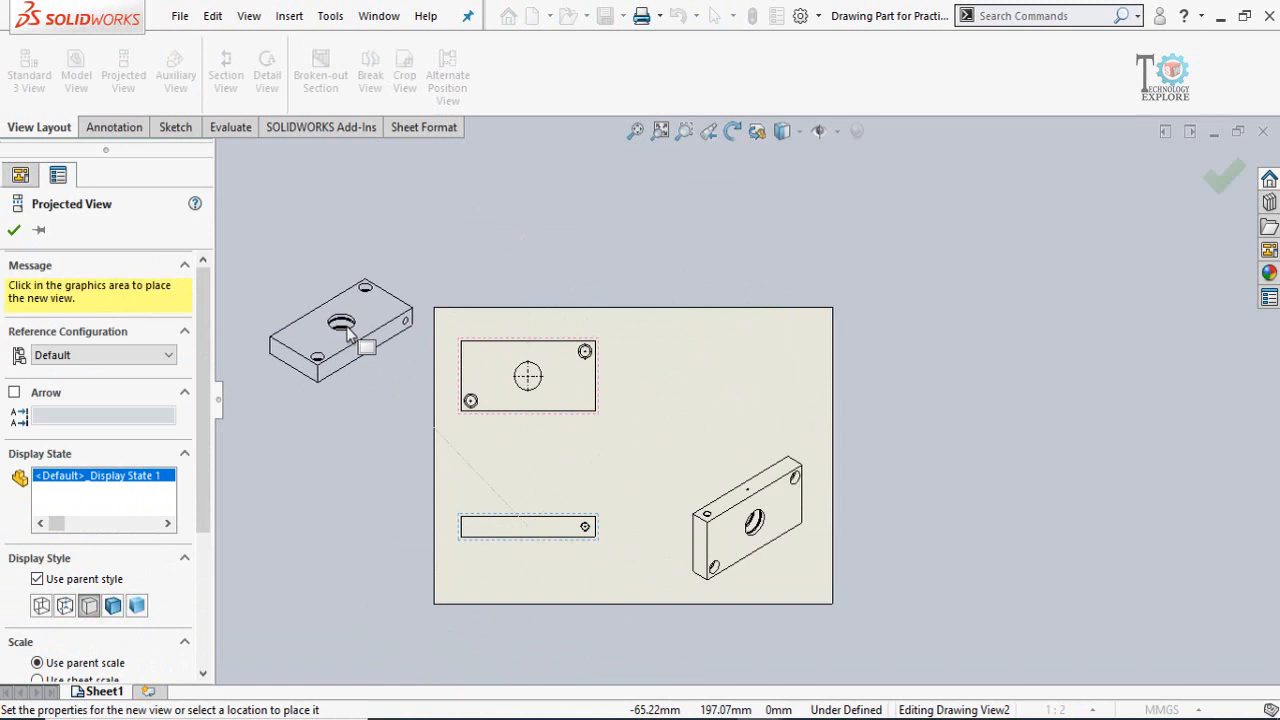
key(Escape)
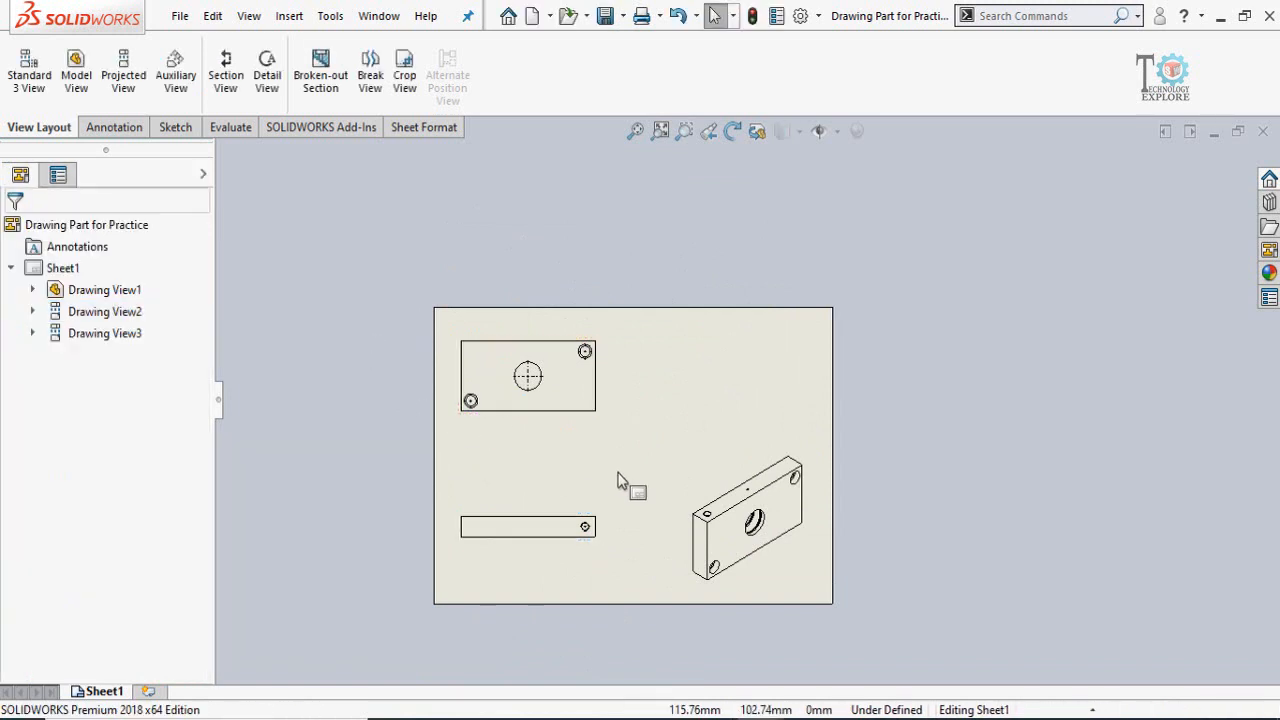
Start a section view on the front view with a vertical cutting line through the centre of the large hole.
scroll(628, 438, down, 1)
mouse_move(630, 428)
middle_down()
mouse_move(579, 400)
mouse_move(554, 436)
middle_up()
scroll(568, 470, down, 4)
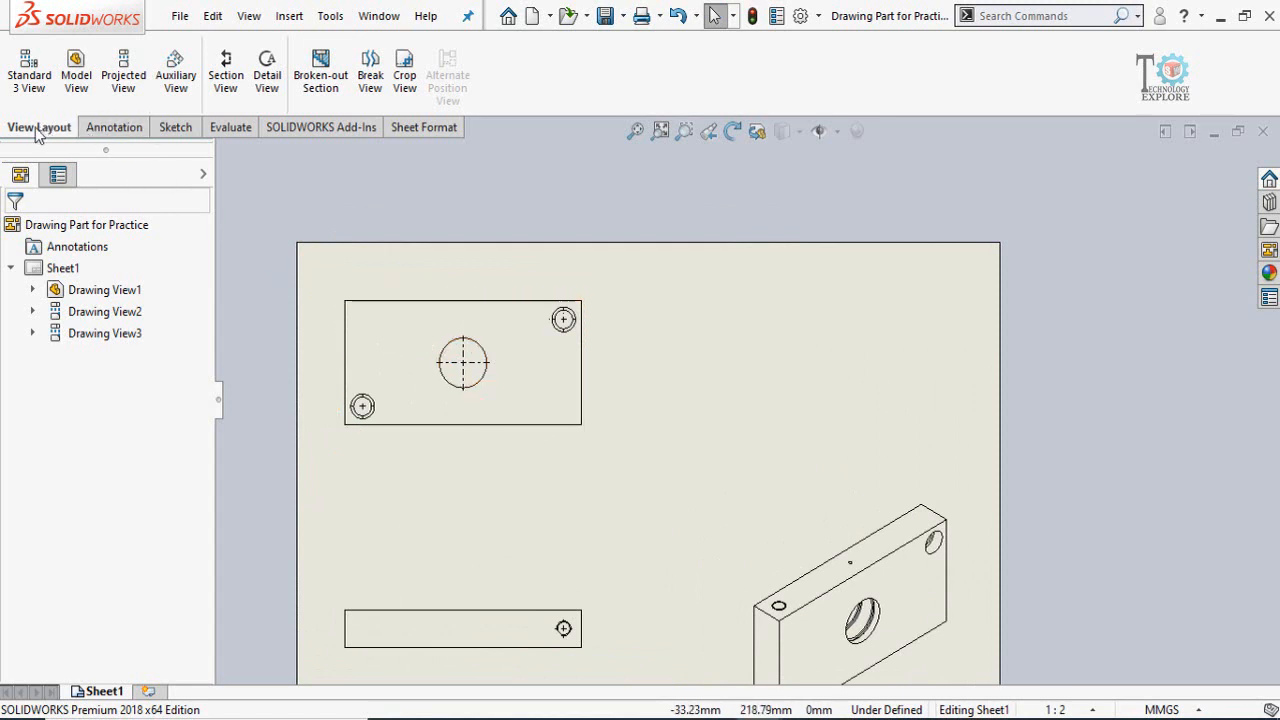
click(224, 102)
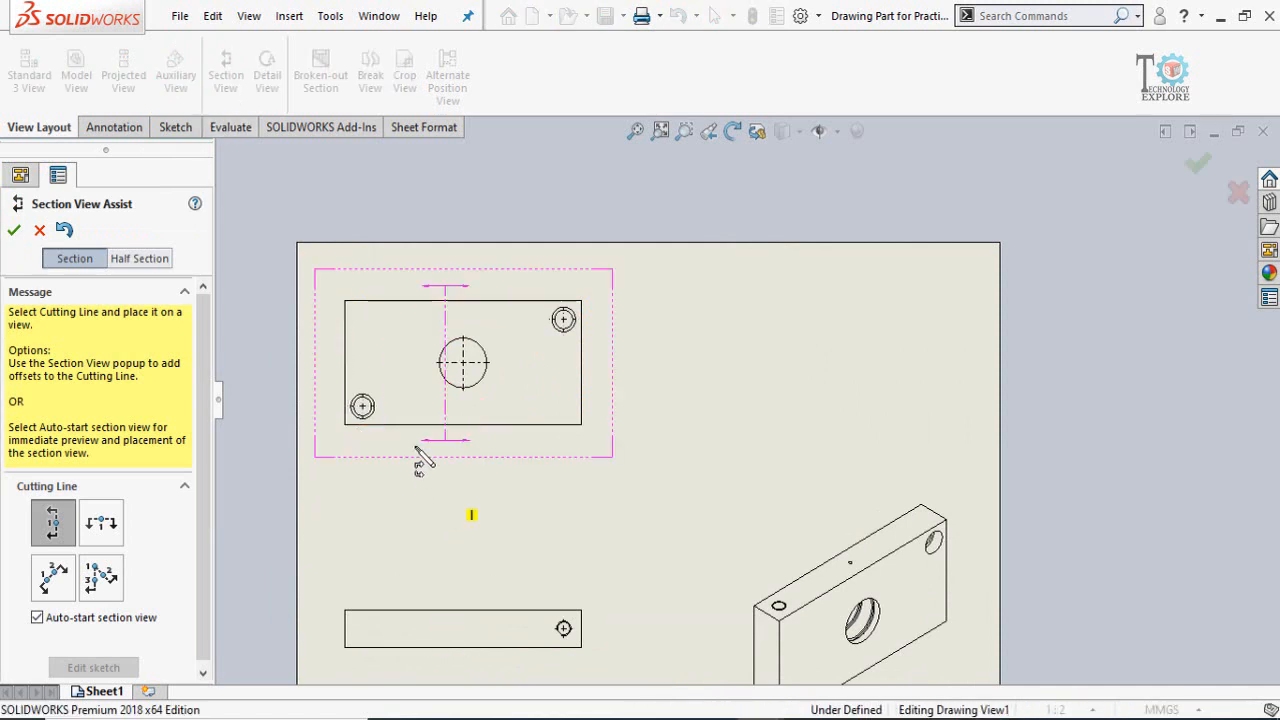
middle_drag(418, 450, 371, 377)
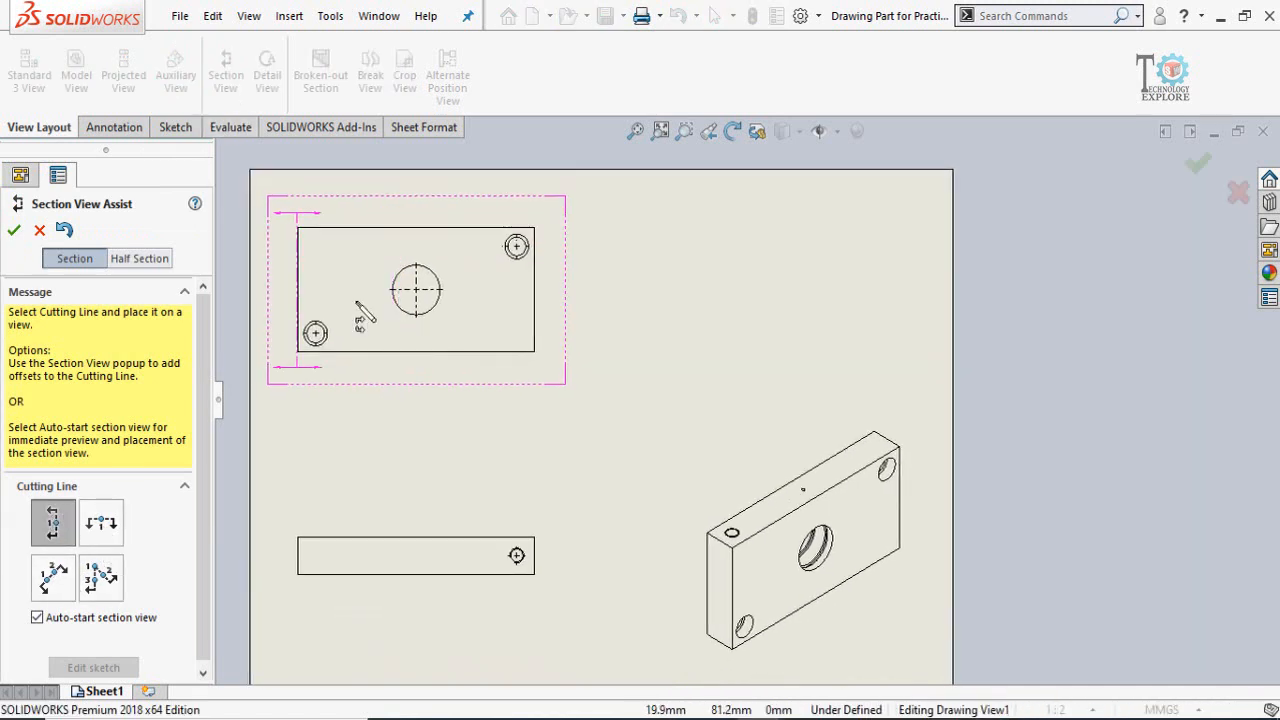
click(118, 522)
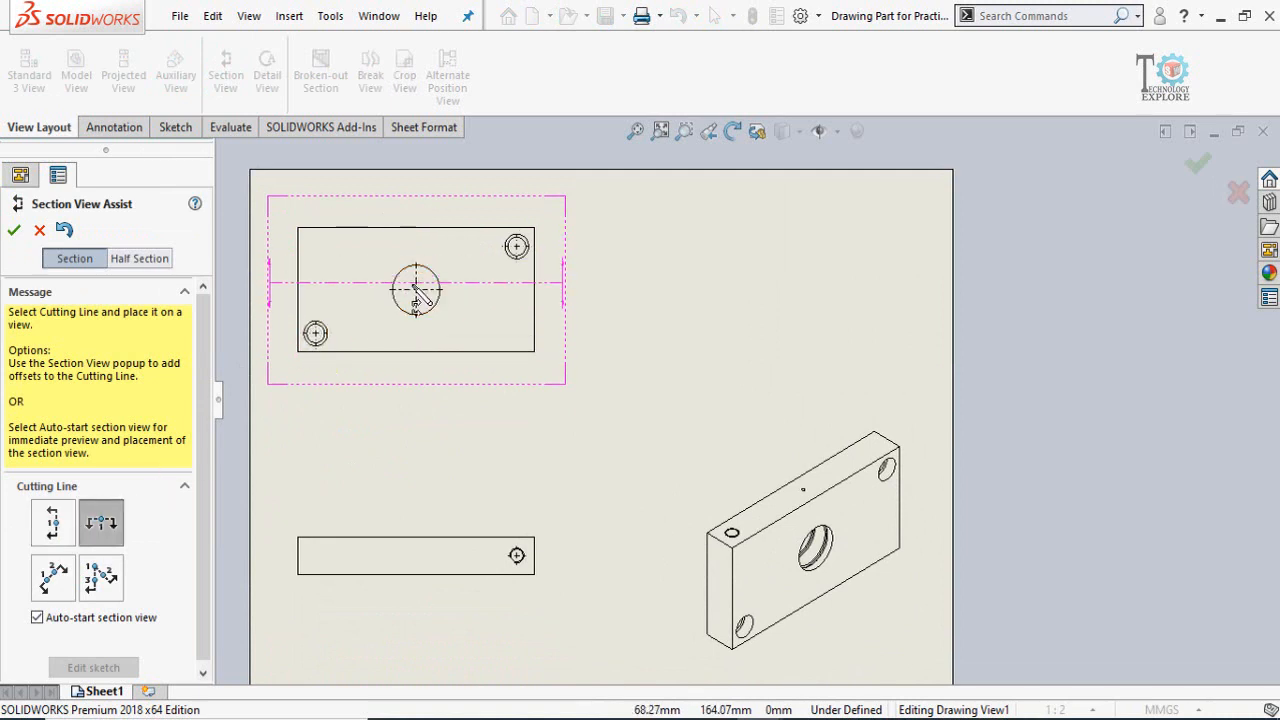
click(58, 522)
scroll(455, 312, down, 2)
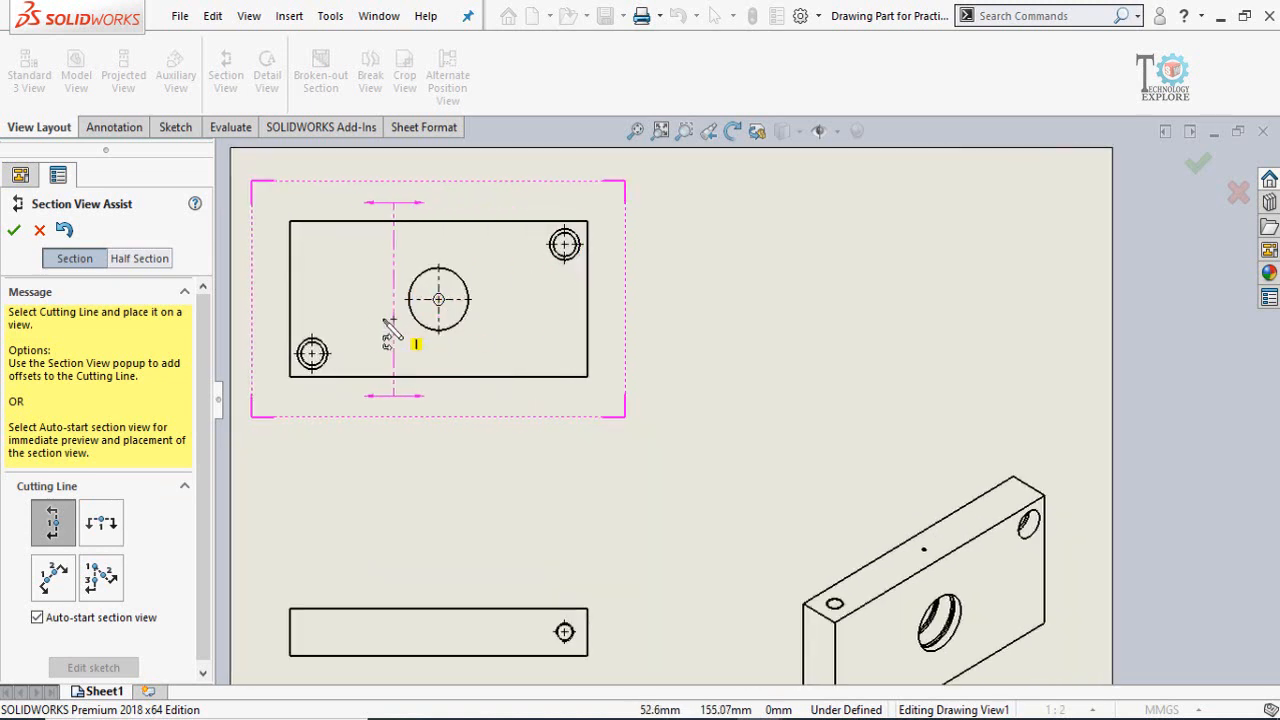
click(438, 345)
Flip the cutting direction of section A-A and place the section view to the right of the front view, above the isometric view.
scroll(693, 362, up, 3)
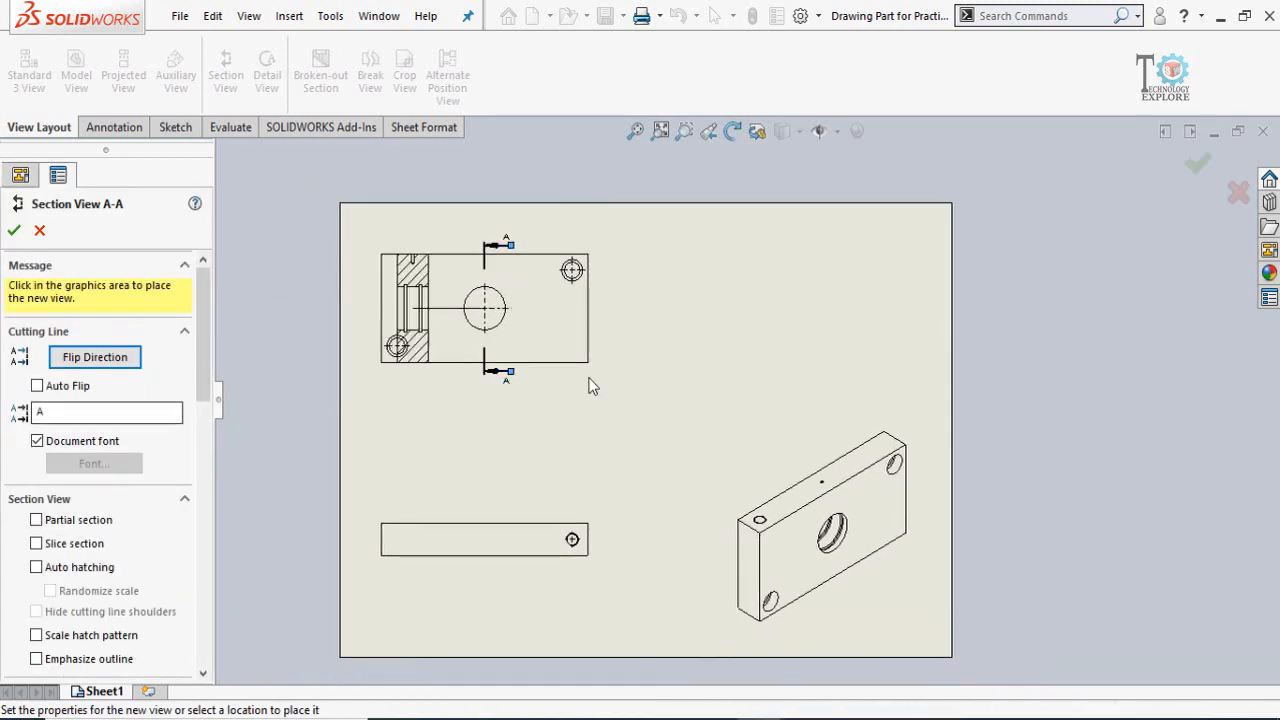
scroll(440, 252, down, 2)
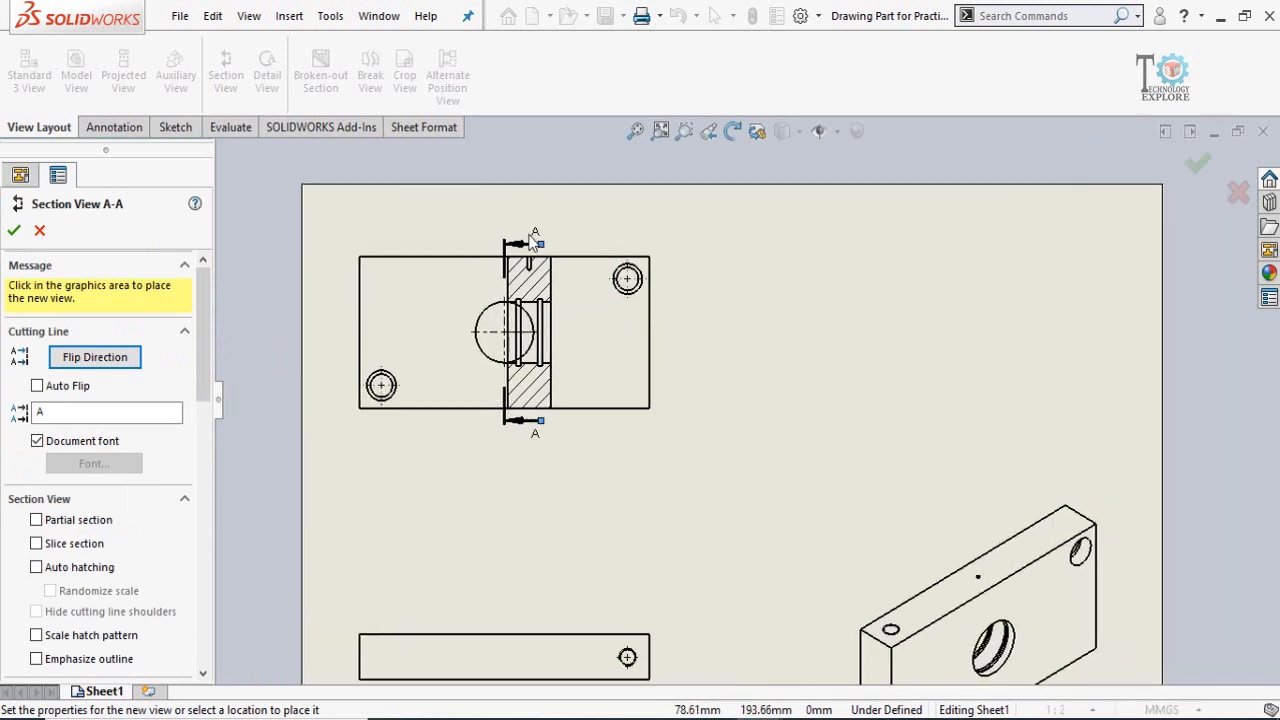
click(75, 367)
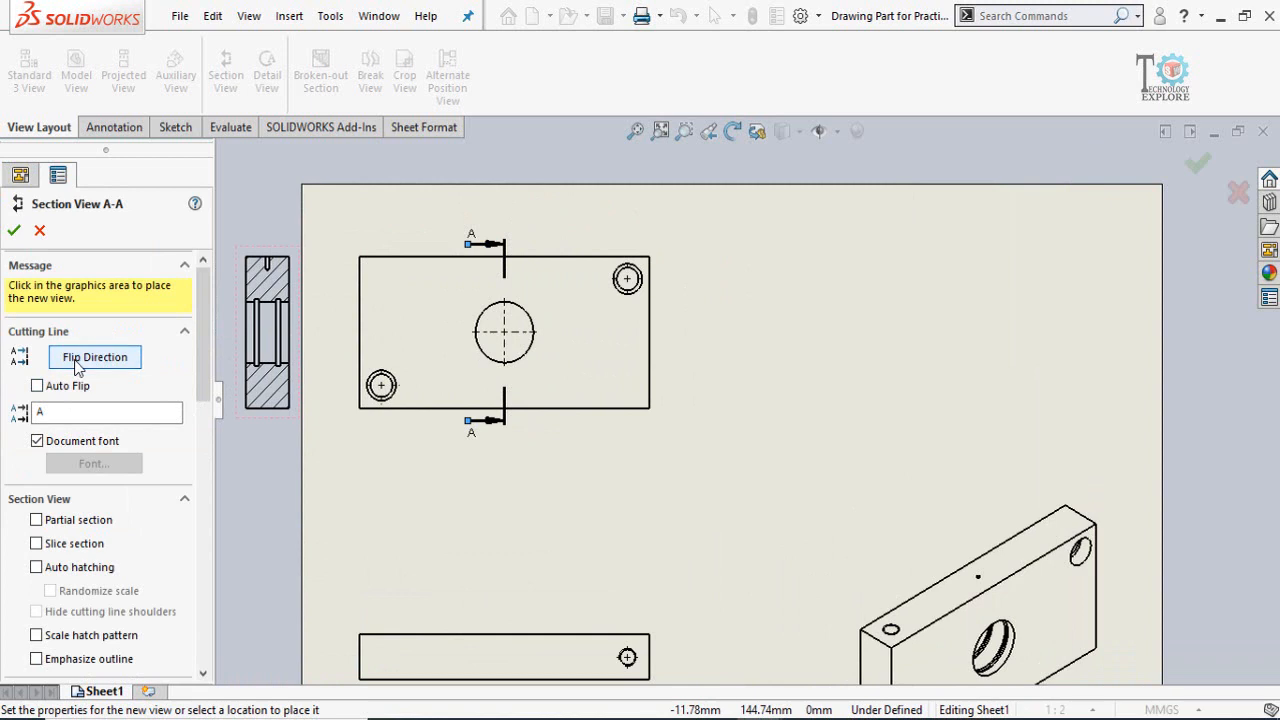
scroll(832, 378, up, 2)
middle_drag(832, 378, 770, 378)
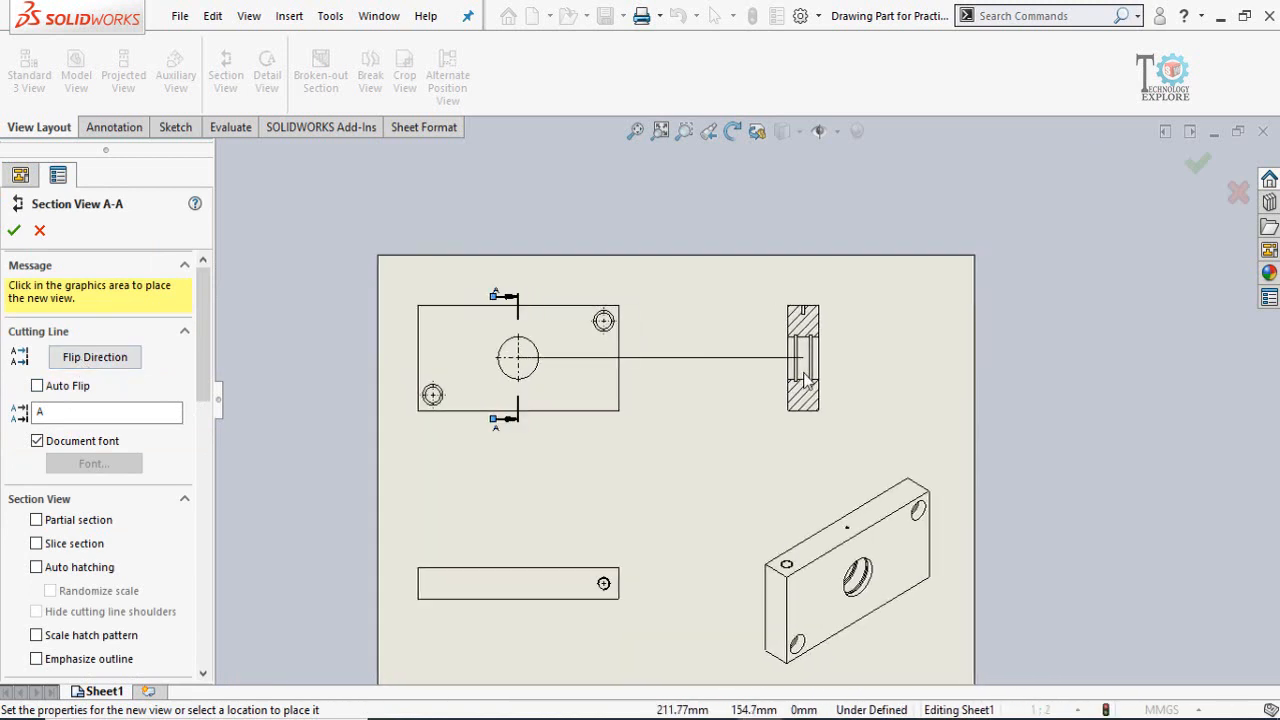
click(805, 378)
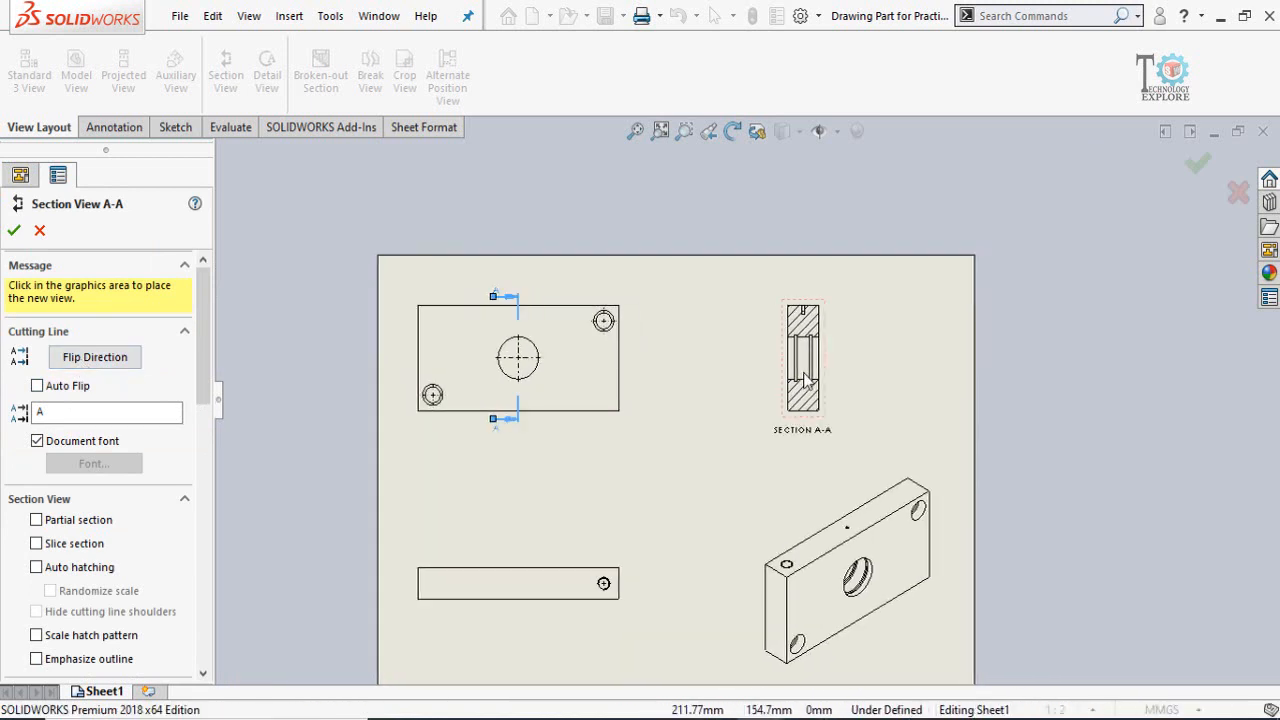
click(13, 232)
drag(777, 417, 805, 417)
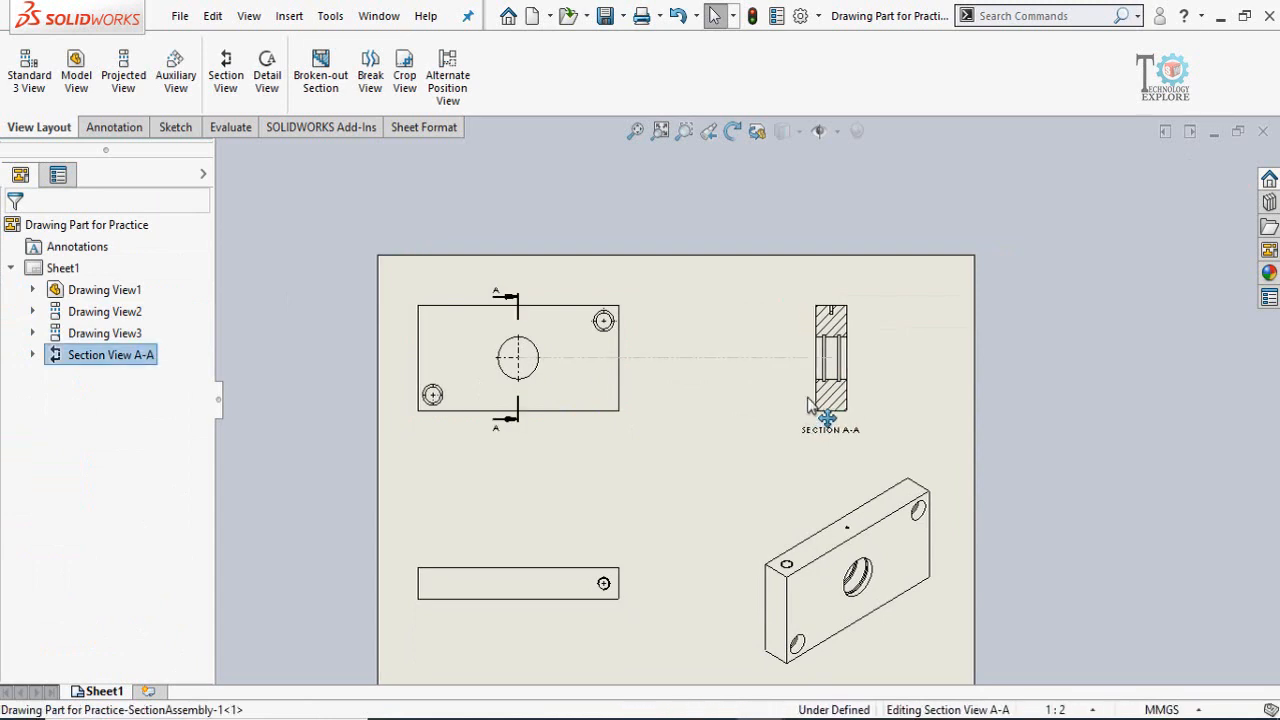
Set the font size of the SECTION A-A label to 18.
scroll(750, 445, down, 3)
key(Escape)
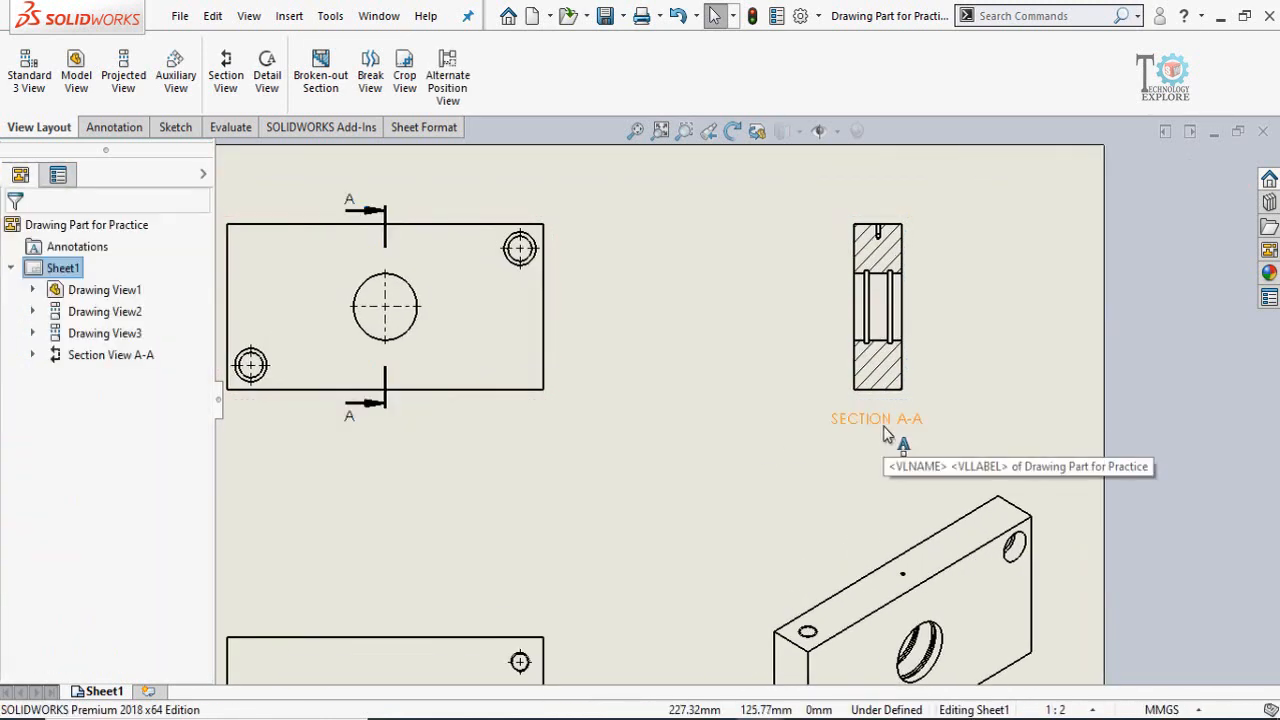
double_click(876, 419)
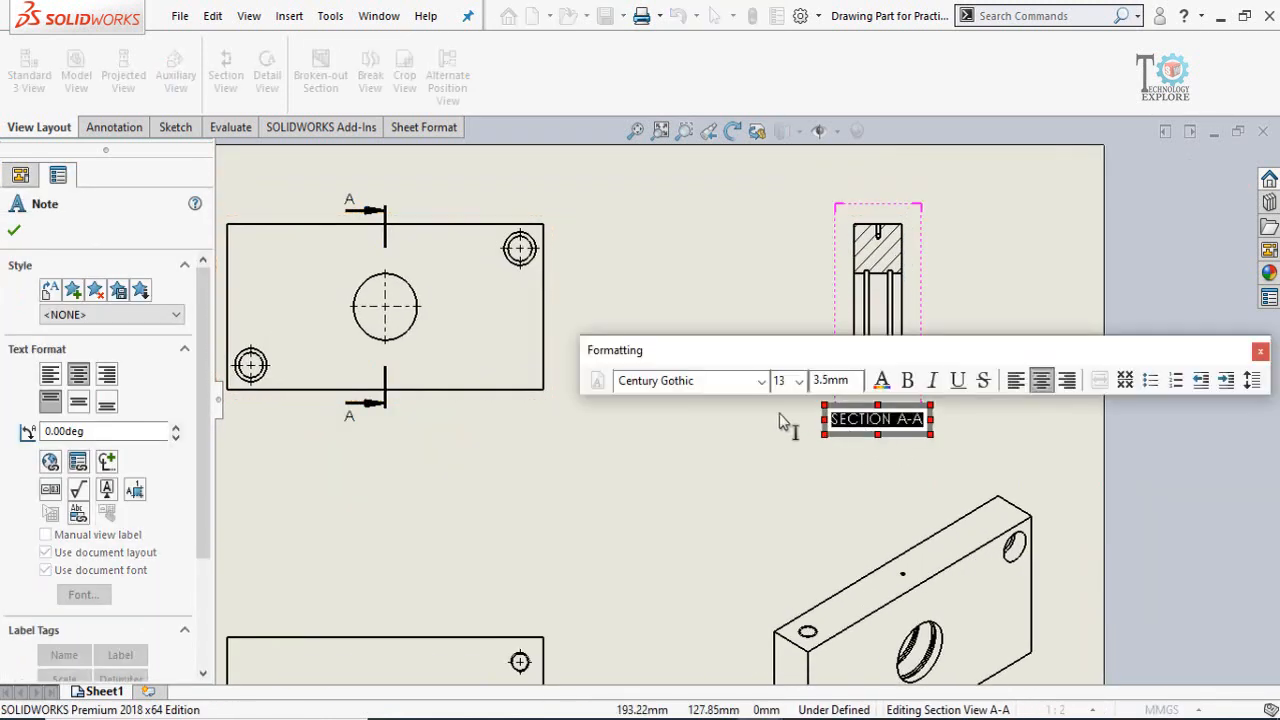
click(800, 382)
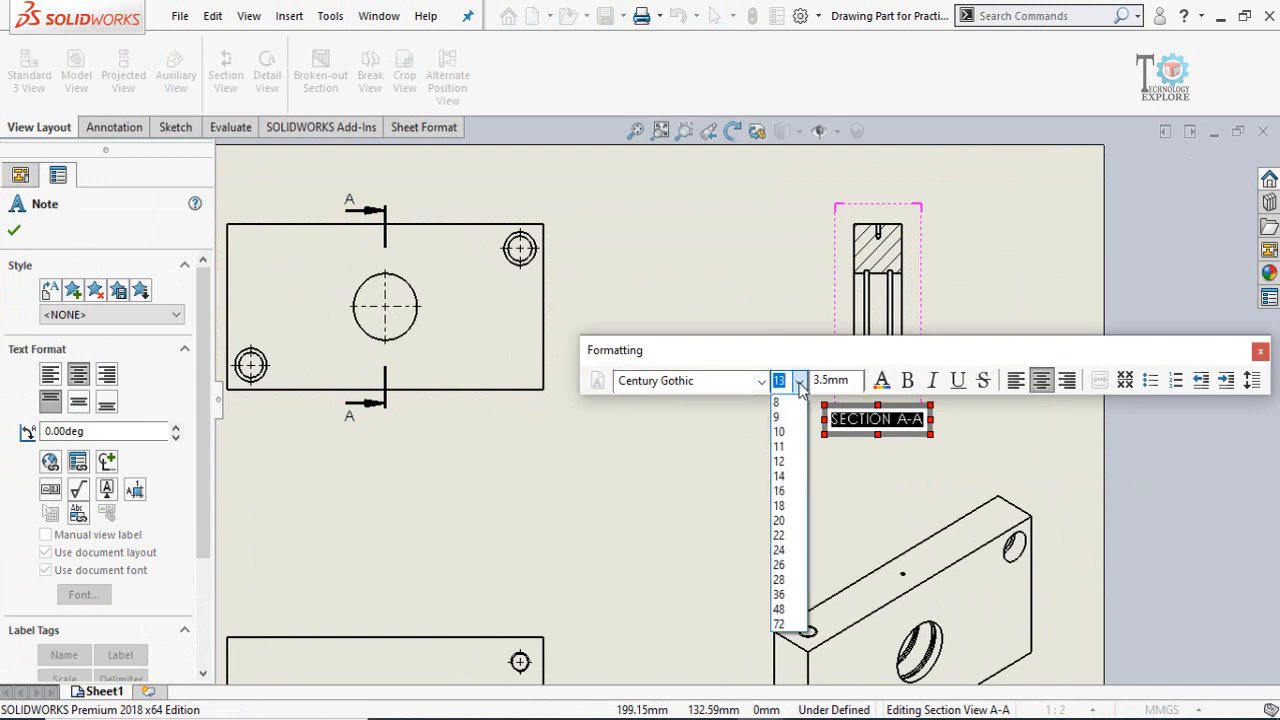
key(Return)
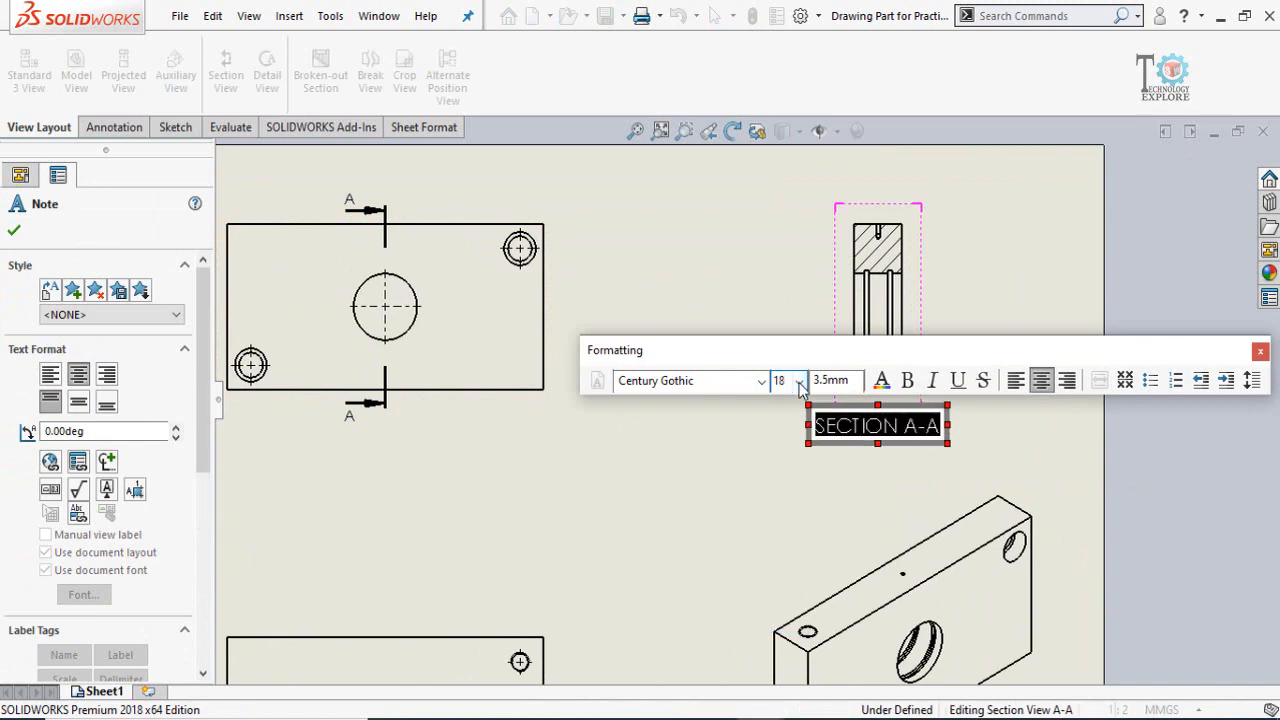
click(13, 232)
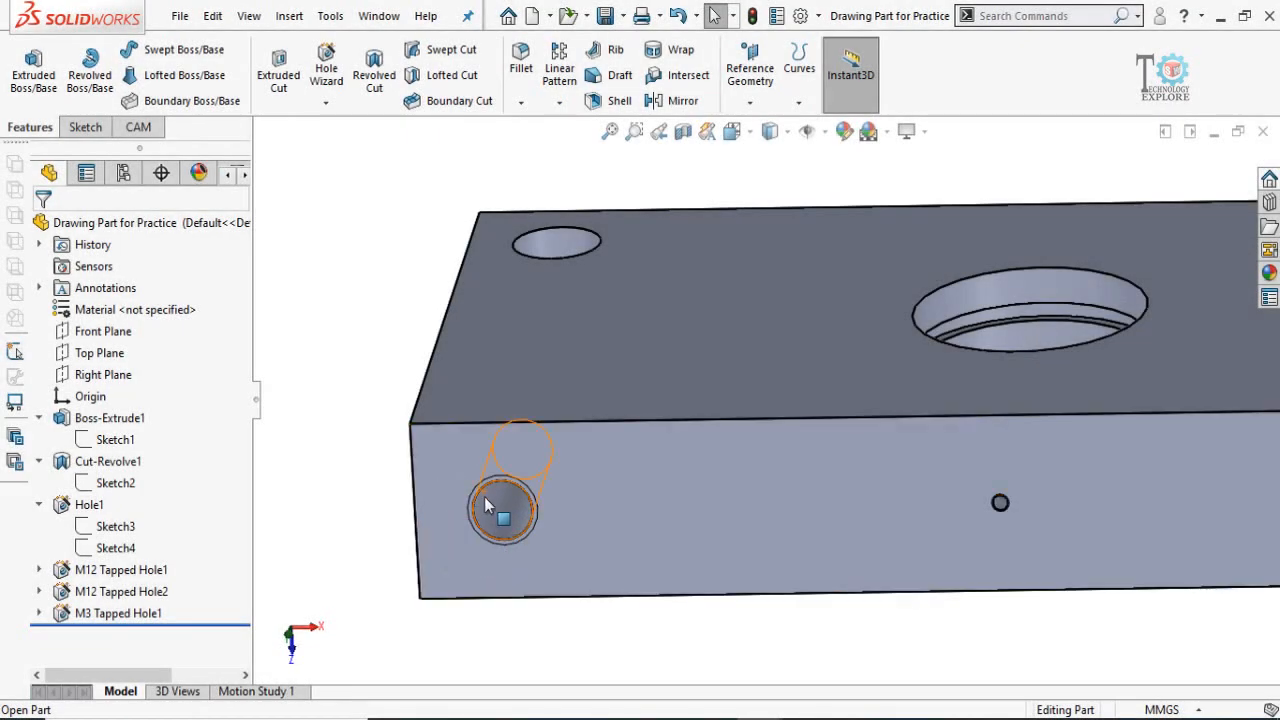
Examine the tapped hole in the long side face of the plate in the part model.
scroll(530, 515, up, 5)
middle_drag(574, 526, 647, 512)
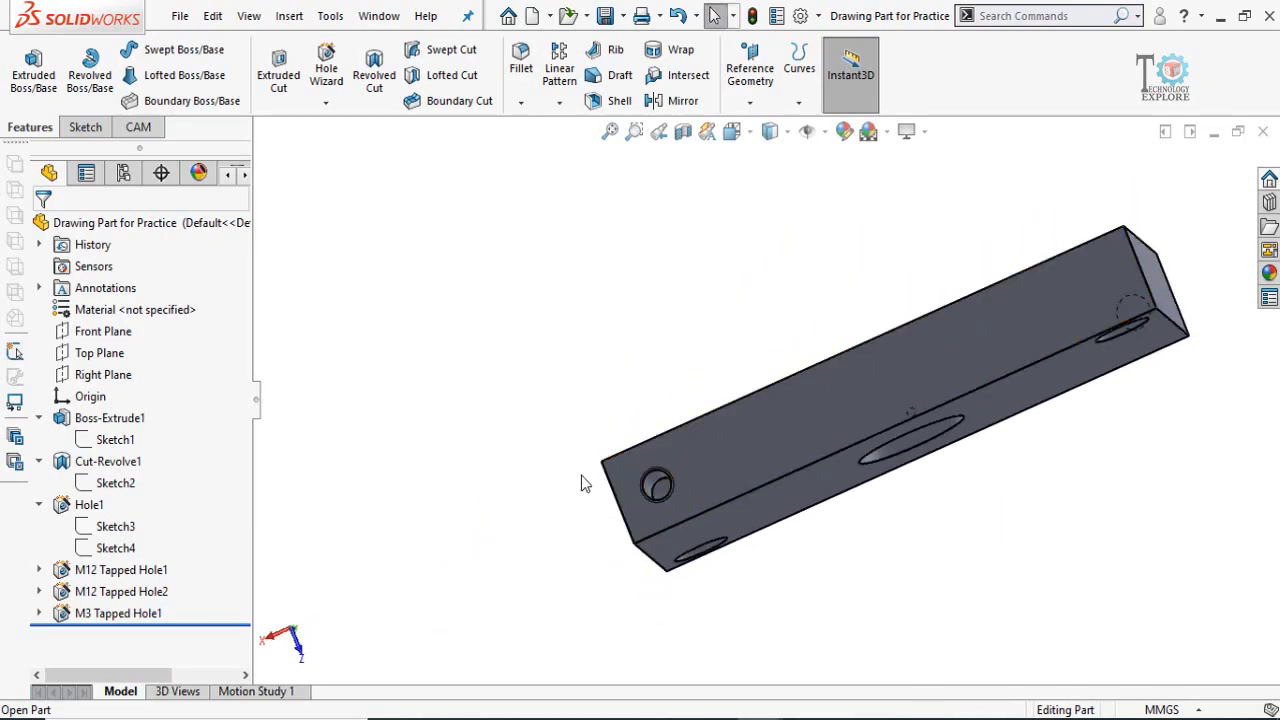
middle_drag(581, 475, 849, 421)
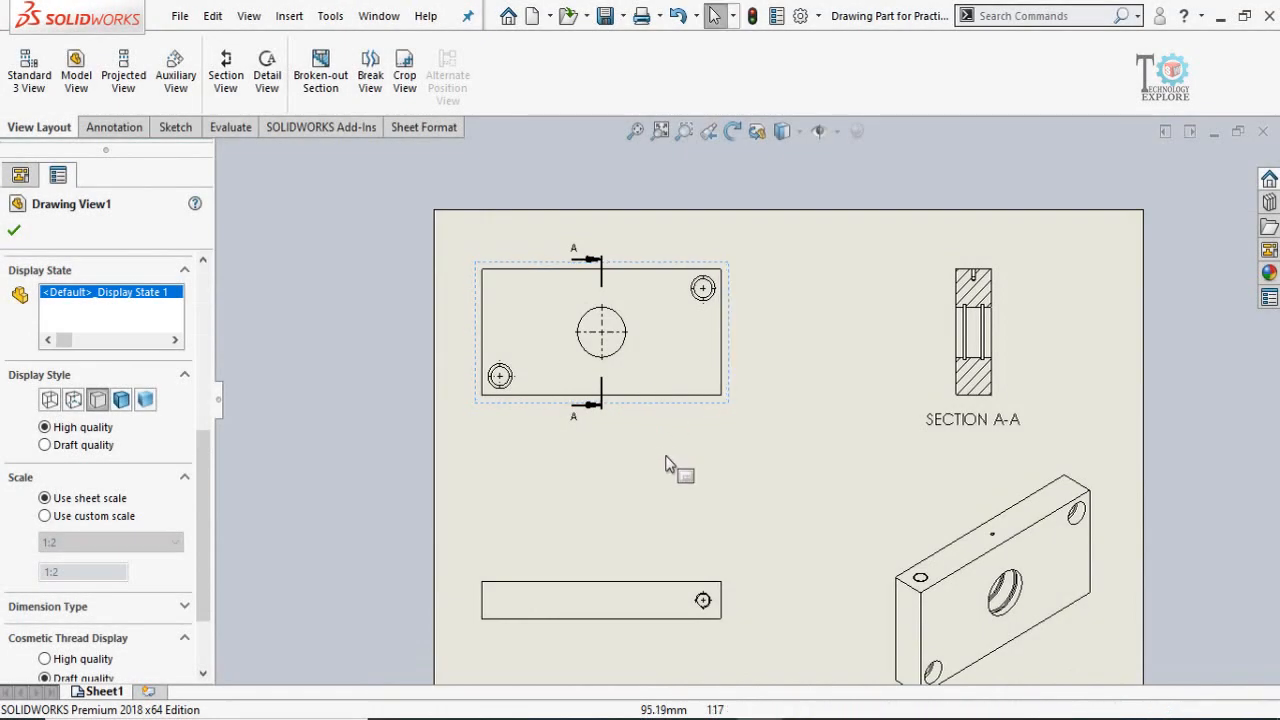
Set the display style of the front view to Hidden Lines Visible.
scroll(668, 464, up, 2)
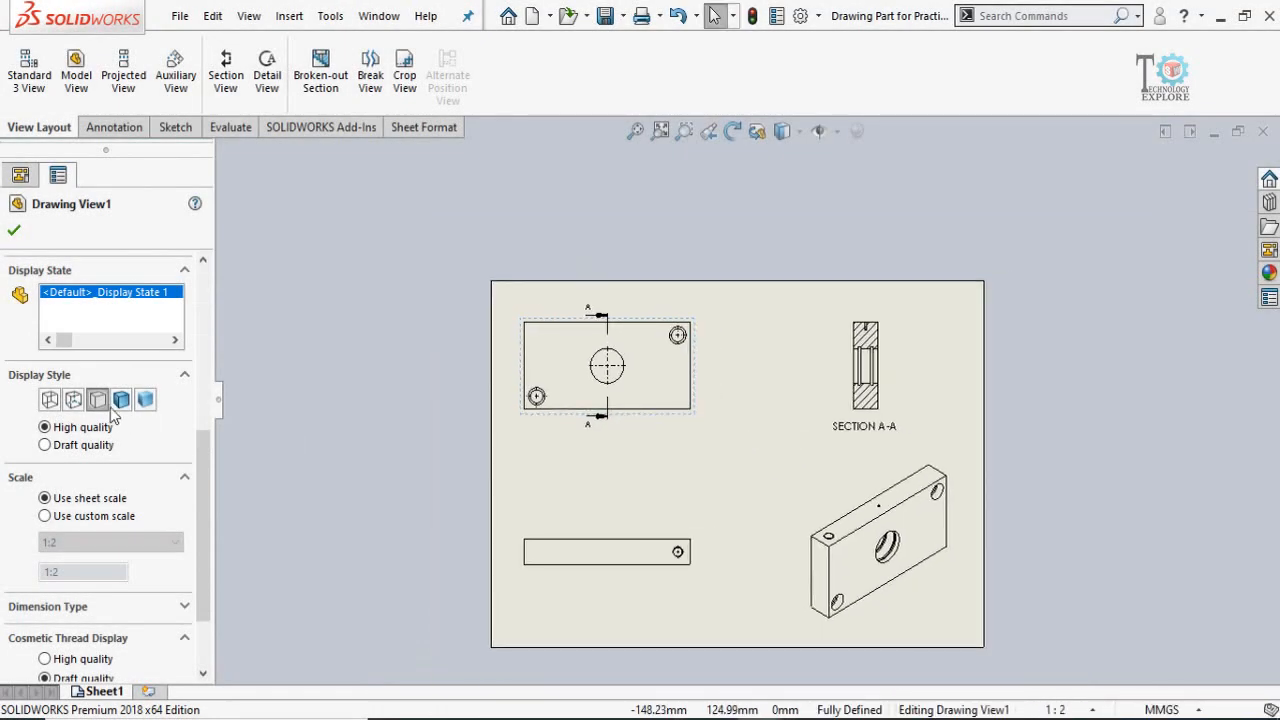
click(75, 401)
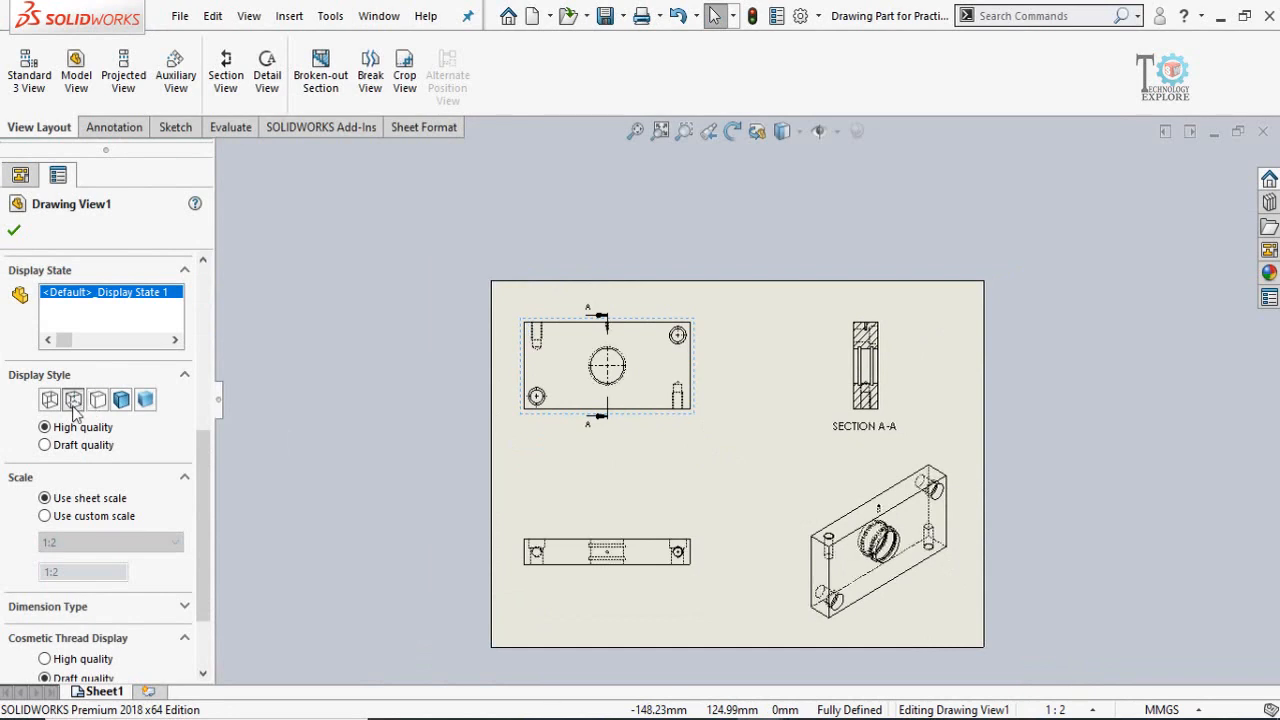
Try a custom scale of 1:1 on the front view and settle on a custom scale of 1:2.
scroll(200, 508, down, 3)
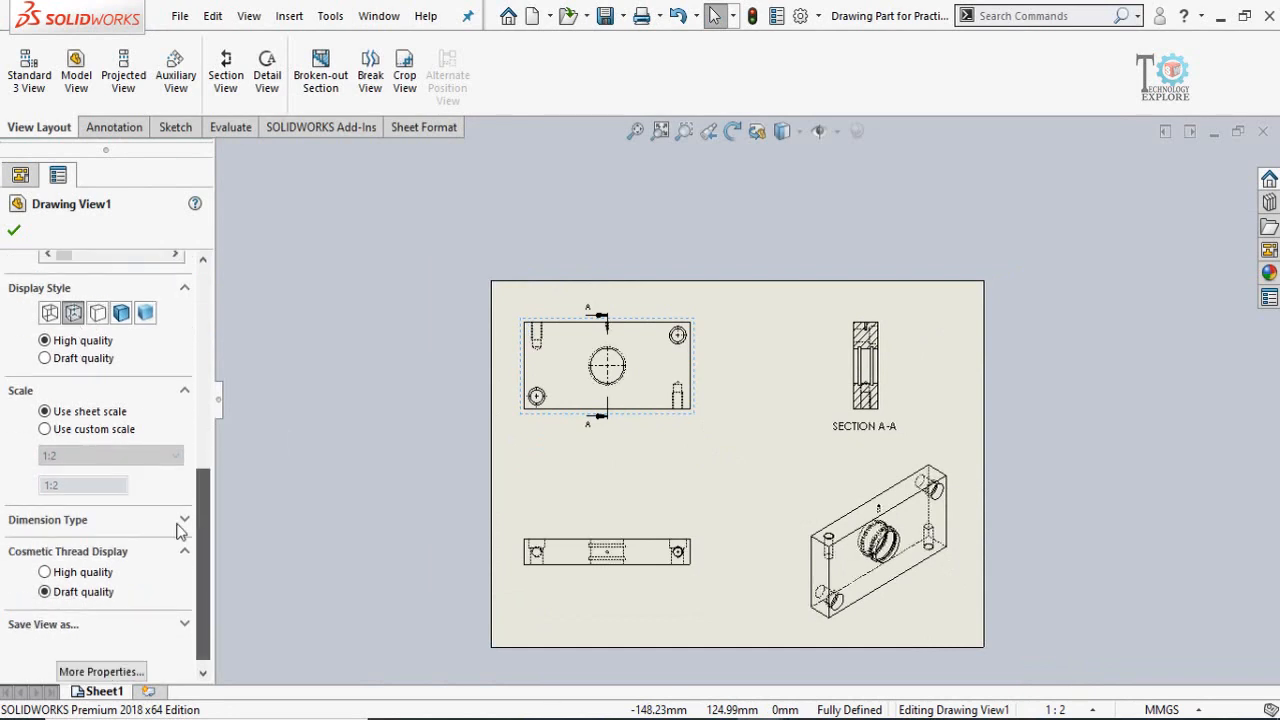
click(76, 433)
click(72, 455)
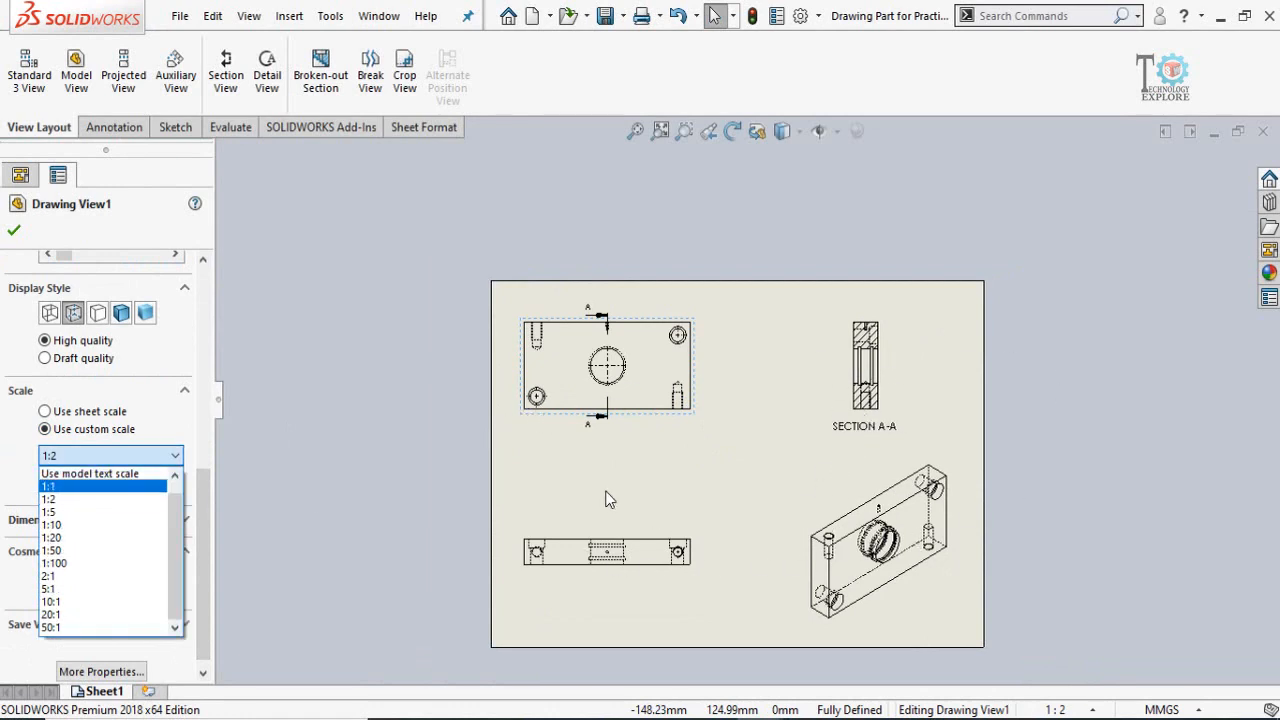
click(74, 487)
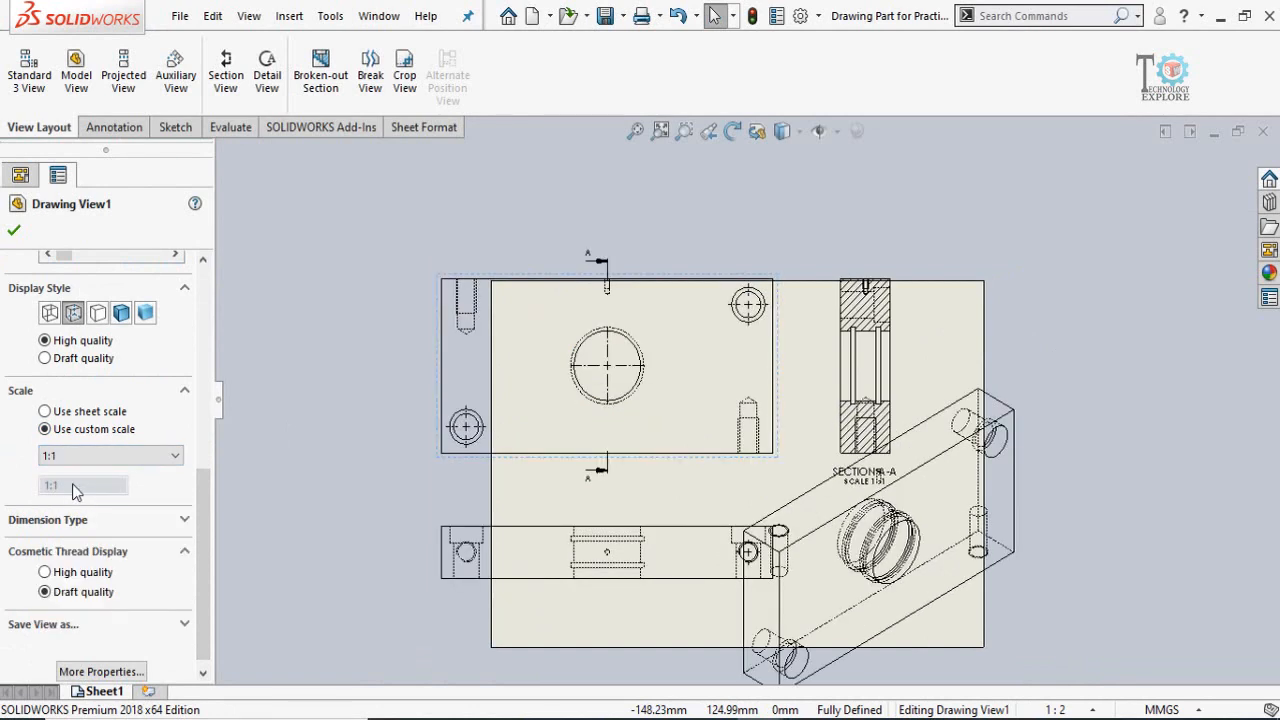
click(72, 452)
click(68, 494)
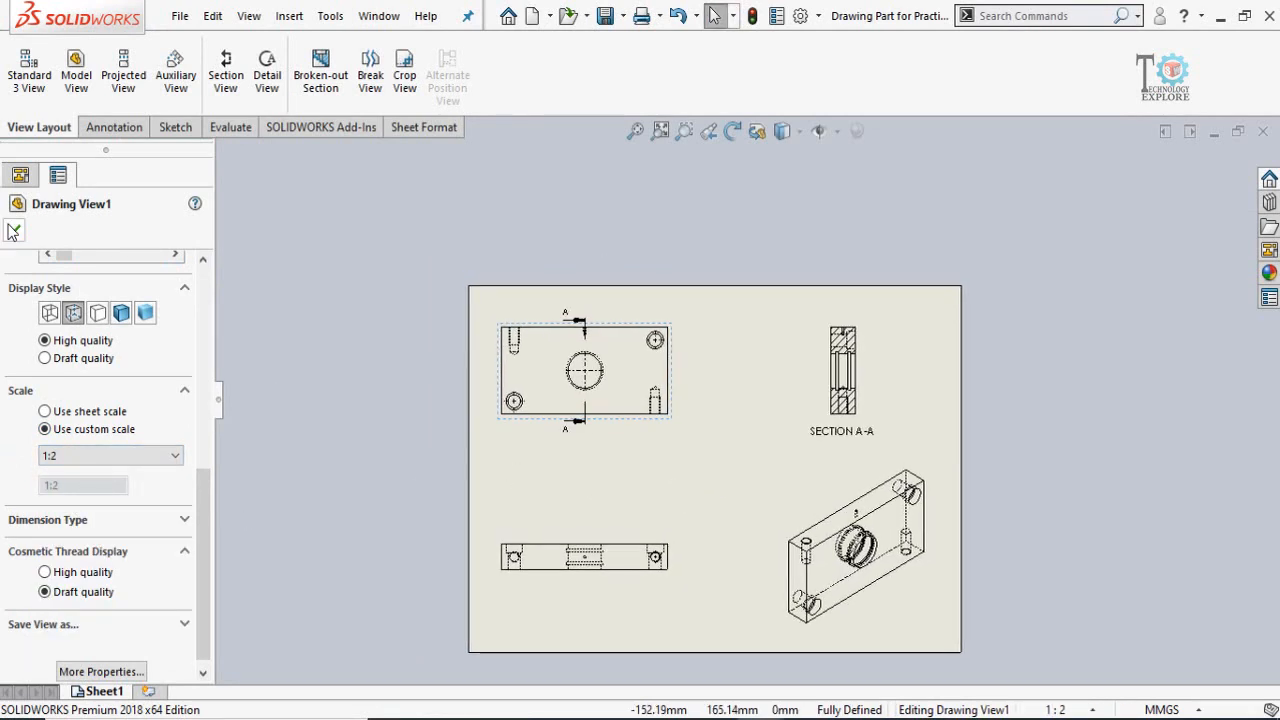
key(Escape)
scroll(668, 400, up, 2)
scroll(668, 400, up, 5)
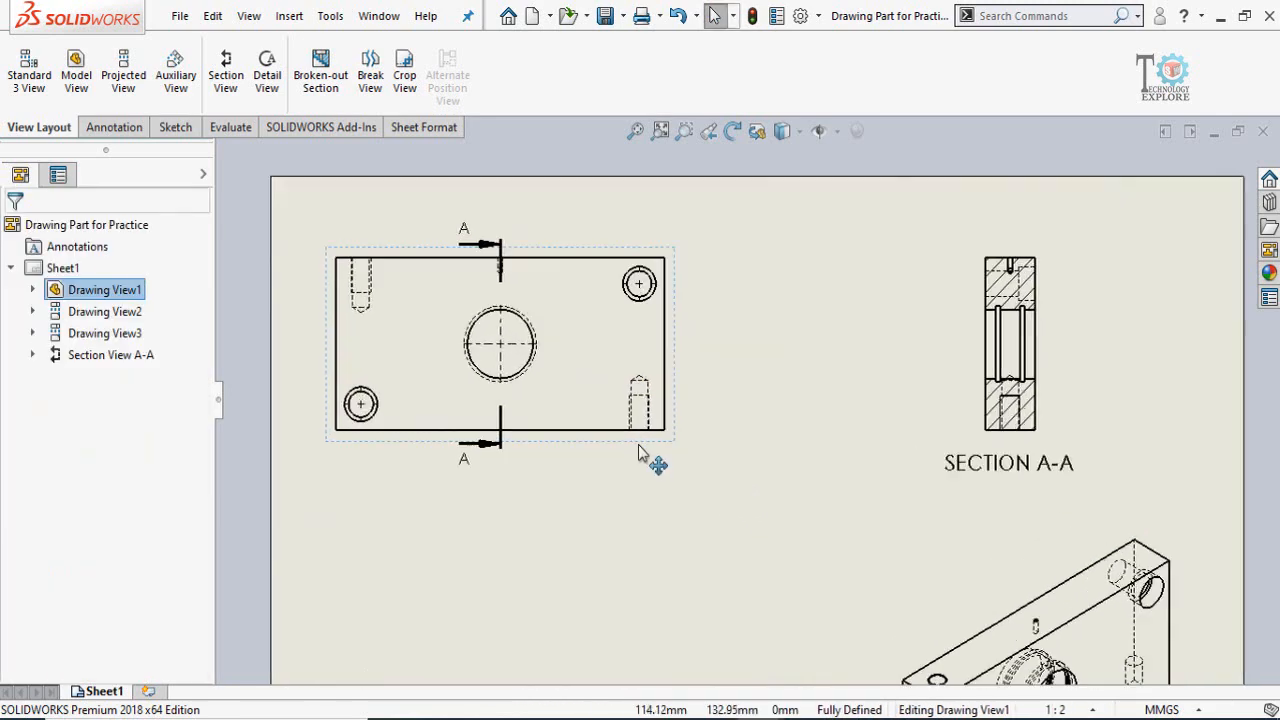
key(Escape)
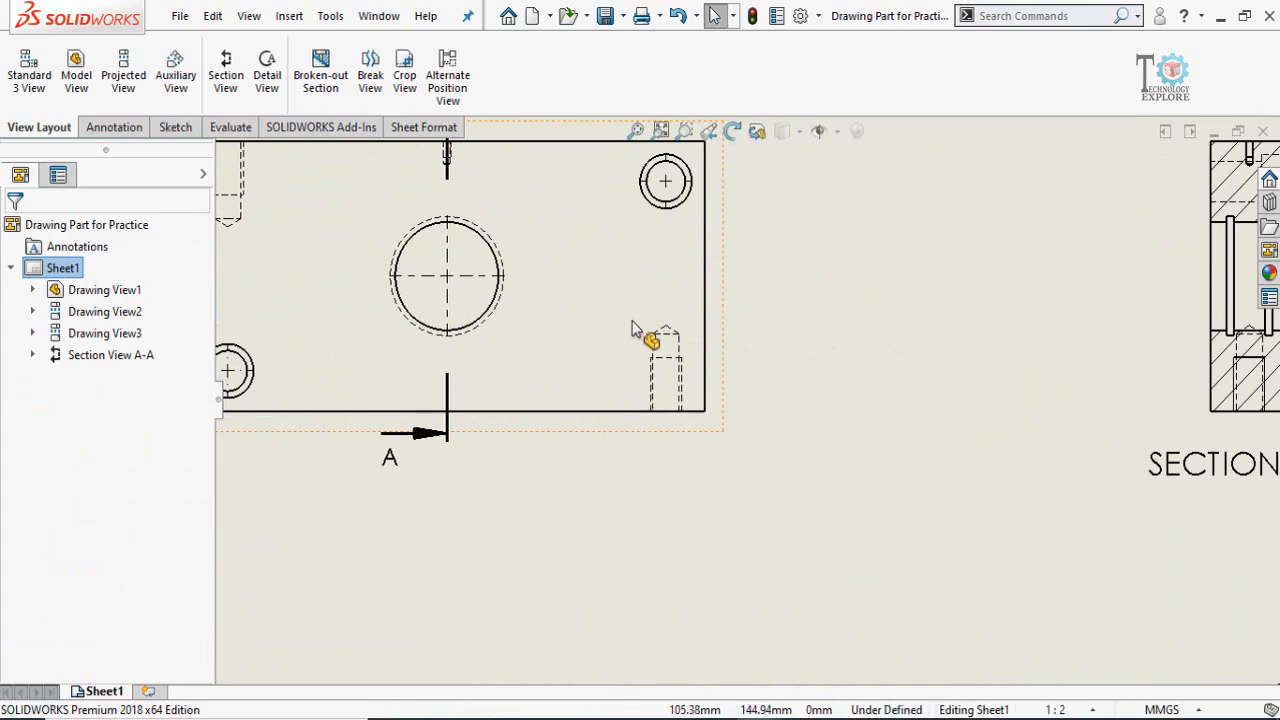
Start a broken-out section on the front view with a closed spline around the tapped hole near the plate's lower-right corner.
scroll(735, 294, up, 4)
scroll(737, 300, down, 2)
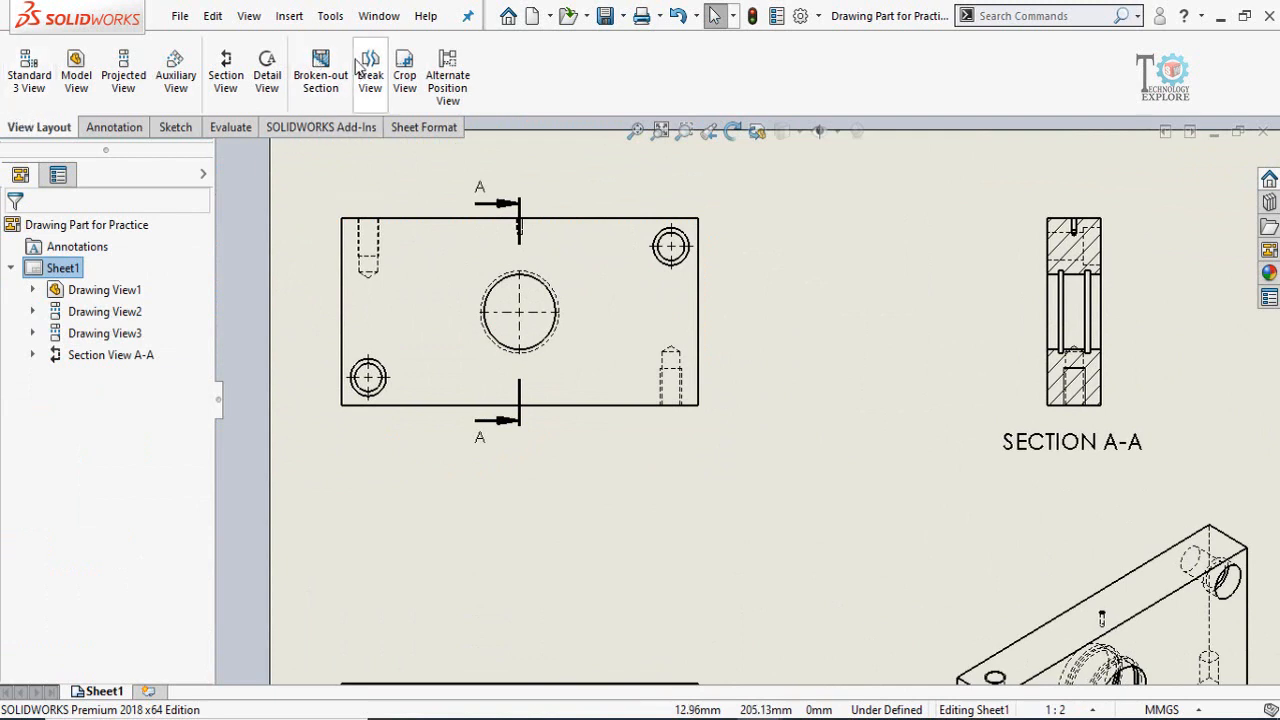
click(330, 85)
scroll(700, 390, down, 2)
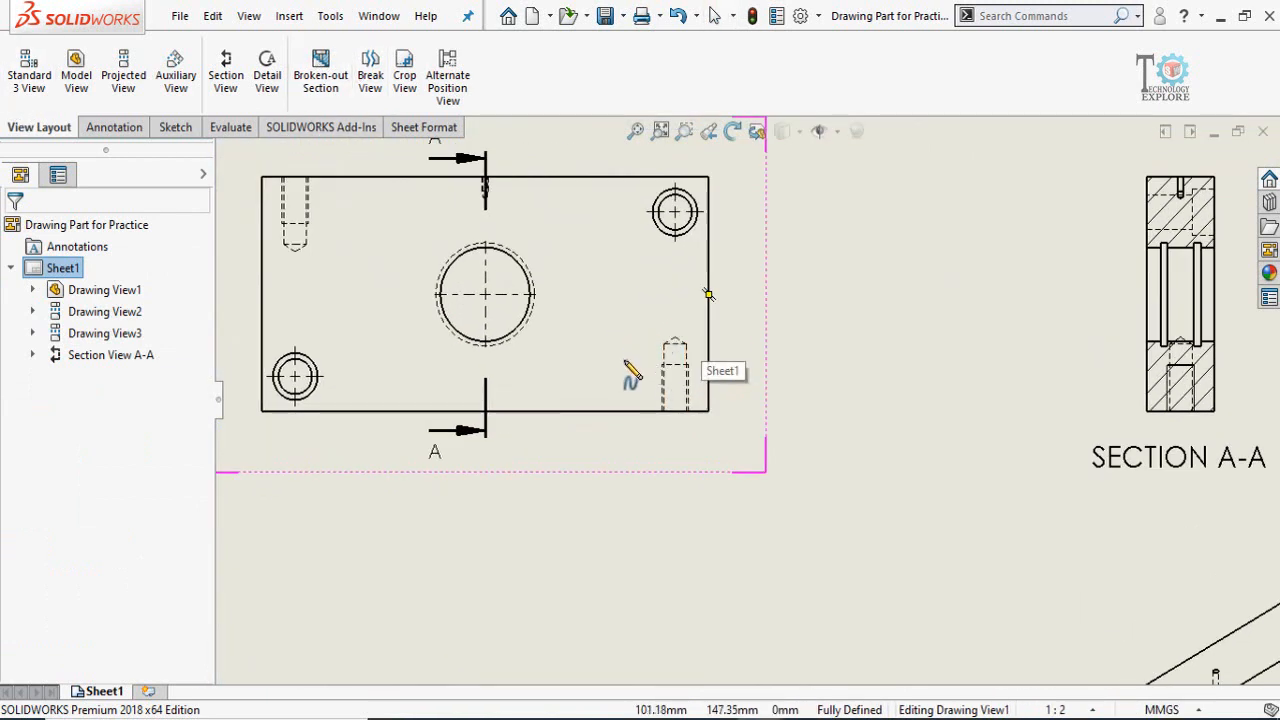
click(694, 323)
click(698, 384)
click(690, 436)
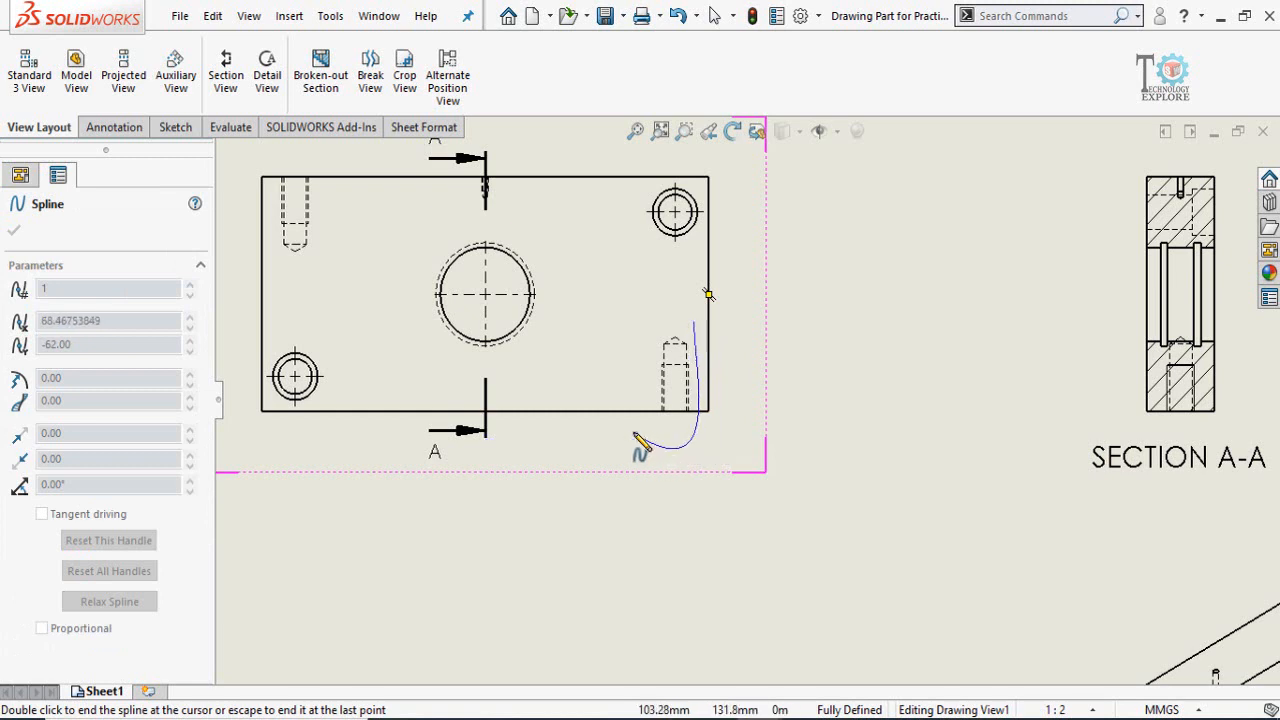
click(634, 433)
click(643, 370)
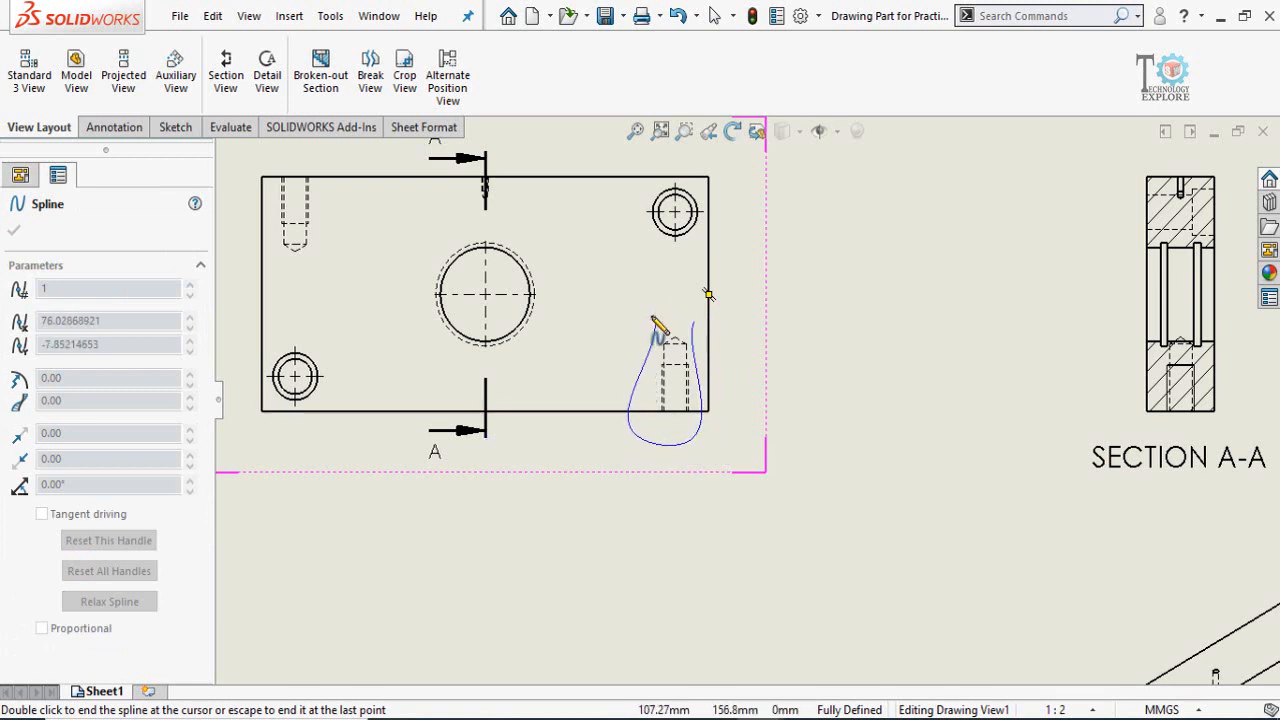
click(653, 318)
click(694, 322)
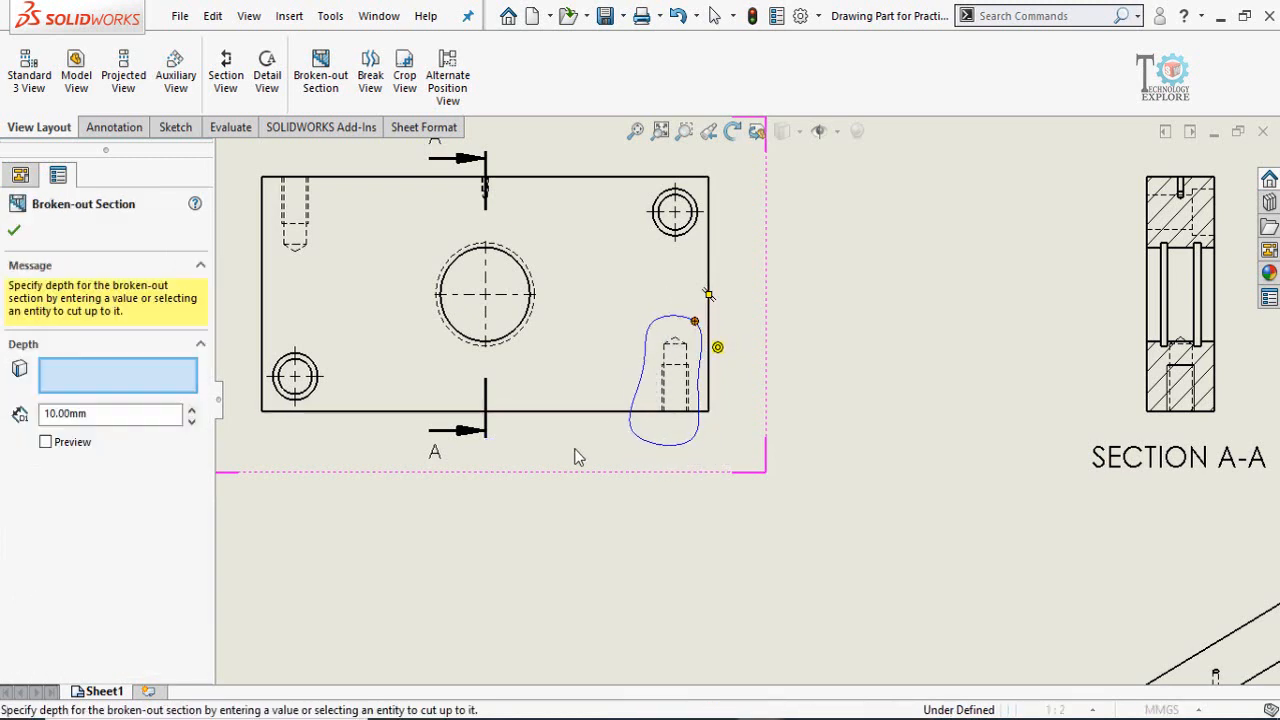
Set the depth of the broken-out section to 15 mm, preview it and finish the section.
scroll(674, 451, up, 2)
scroll(707, 402, down, 2)
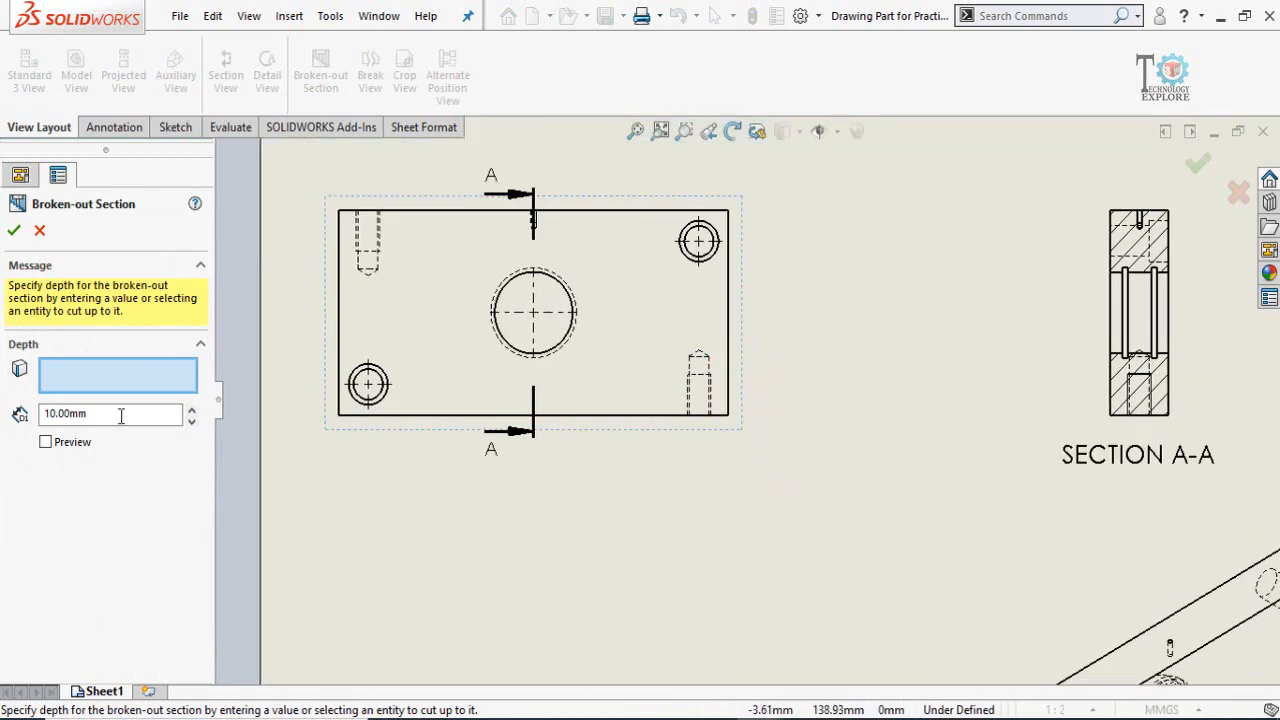
double_click(110, 418)
scroll(758, 507, up, 2)
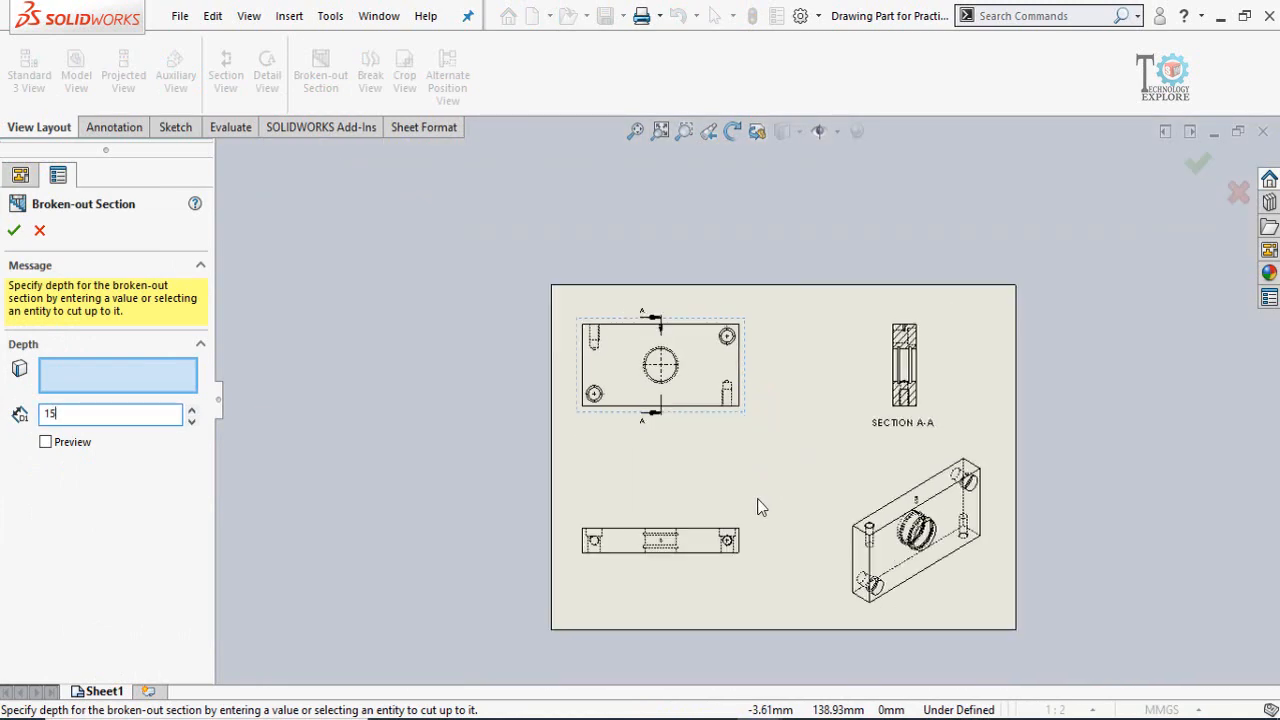
scroll(737, 566, down, 5)
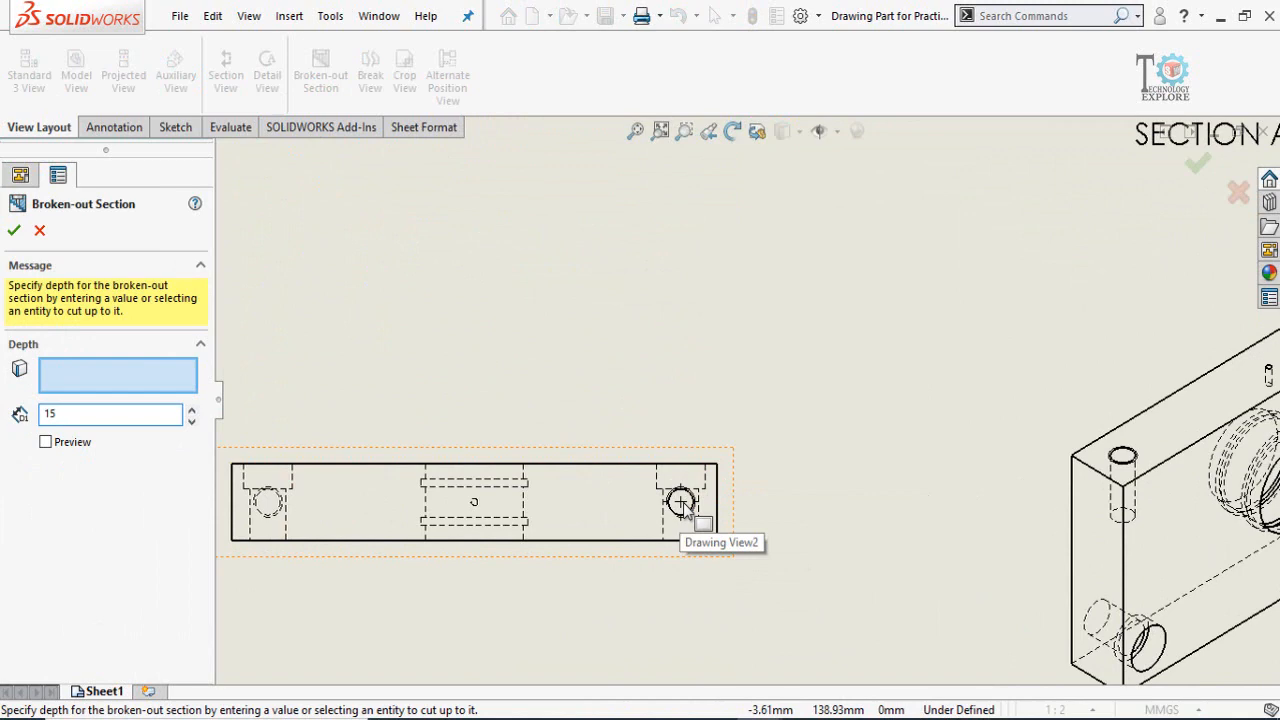
scroll(776, 354, up, 3)
scroll(705, 266, down, 5)
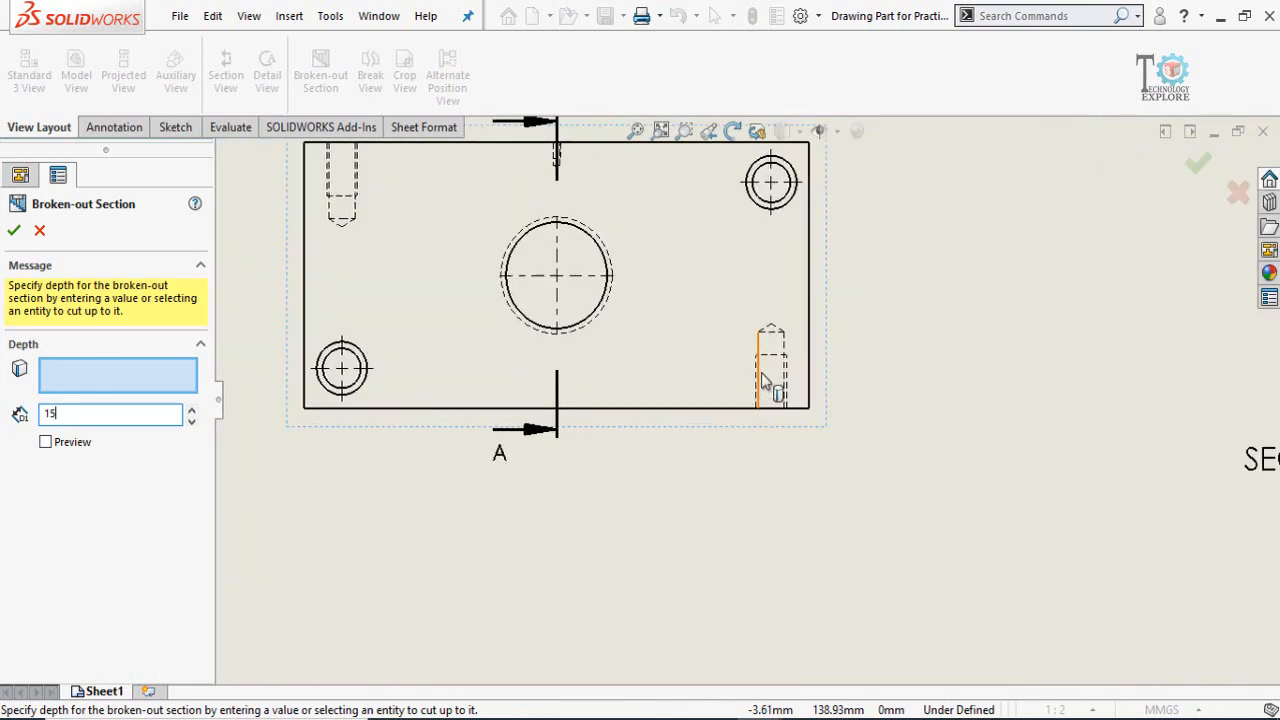
click(69, 446)
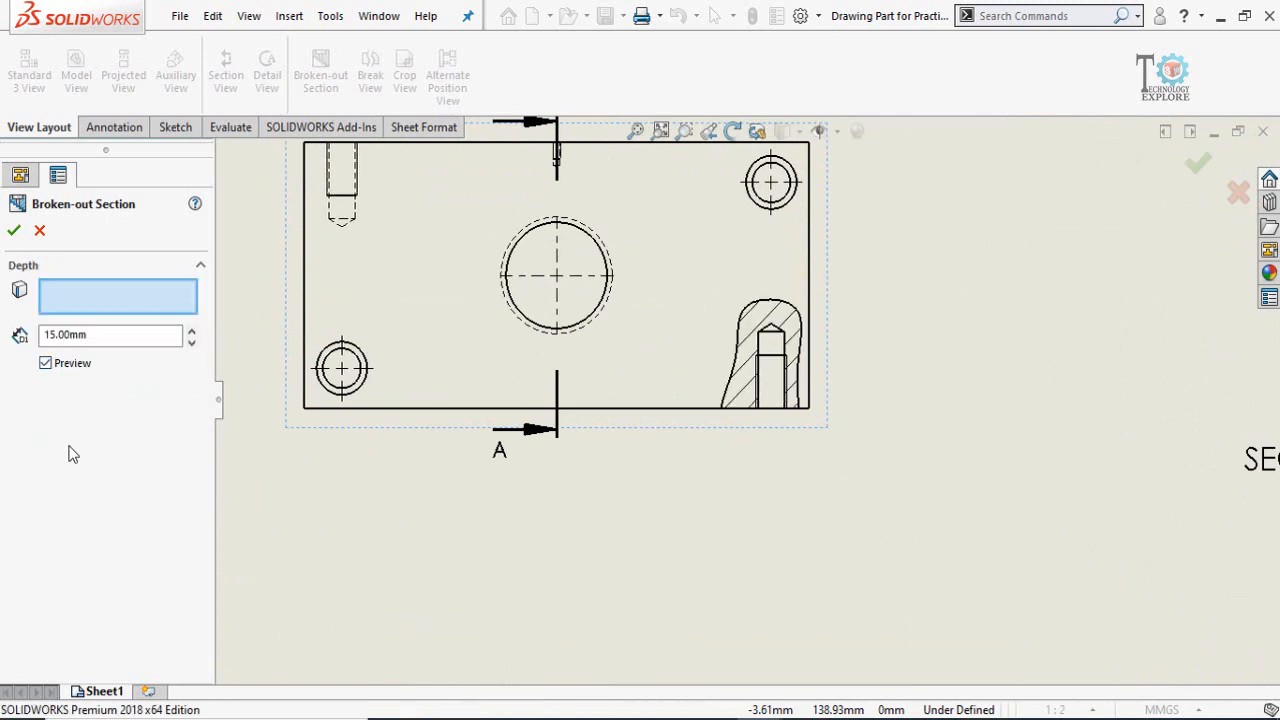
click(13, 231)
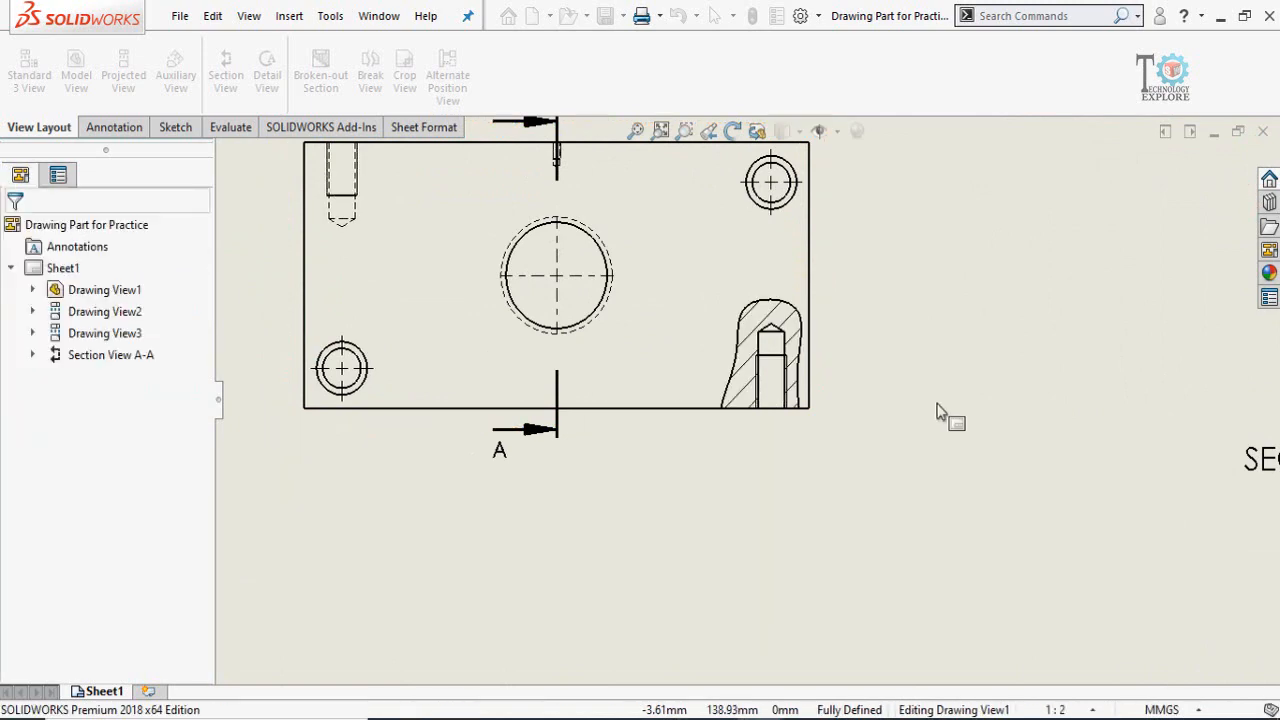
Add a broken-out section to the front view around the tapped hole near the plate's upper-left corner.
scroll(930, 410, up, 2)
scroll(914, 410, down, 4)
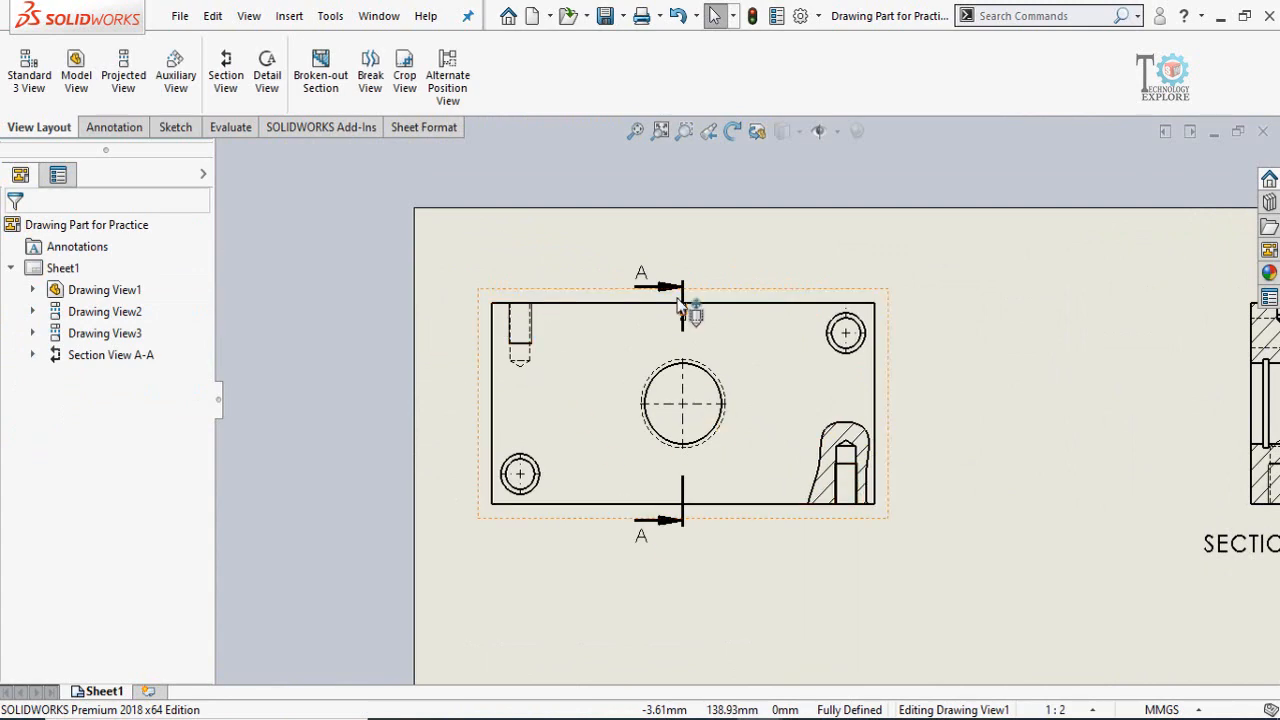
scroll(690, 295, down, 3)
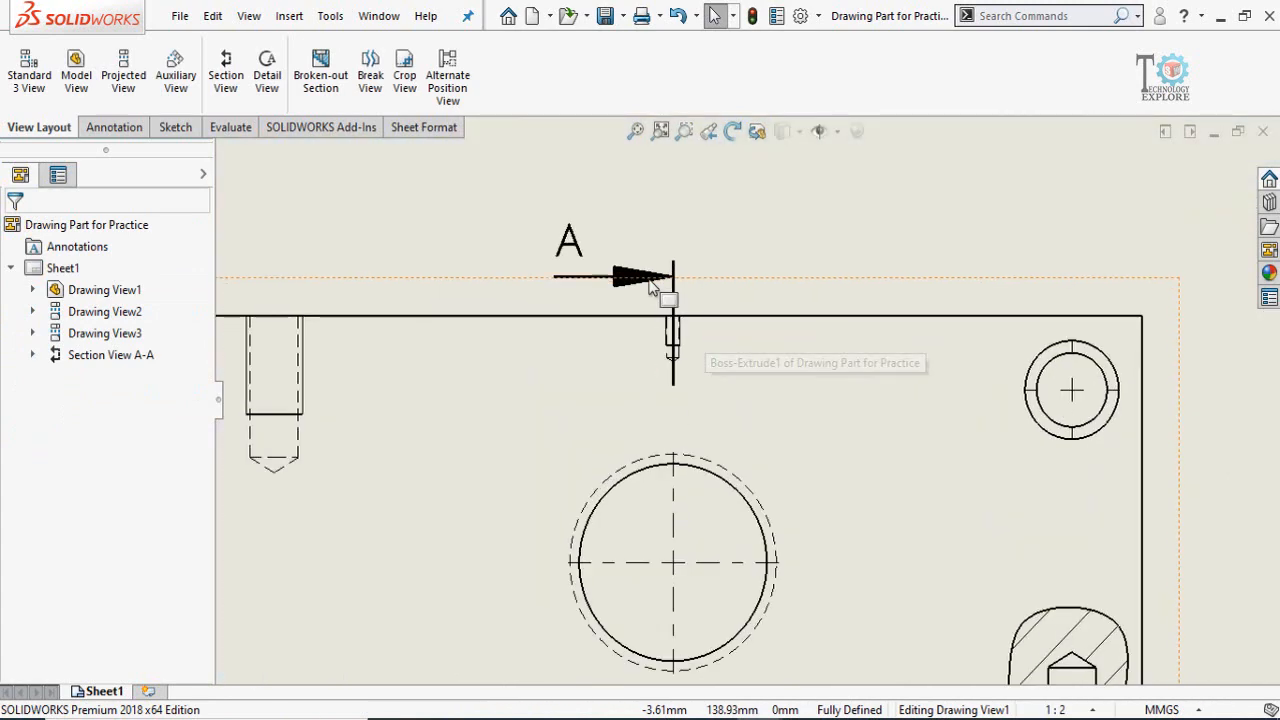
scroll(650, 287, up, 5)
scroll(663, 440, down, 2)
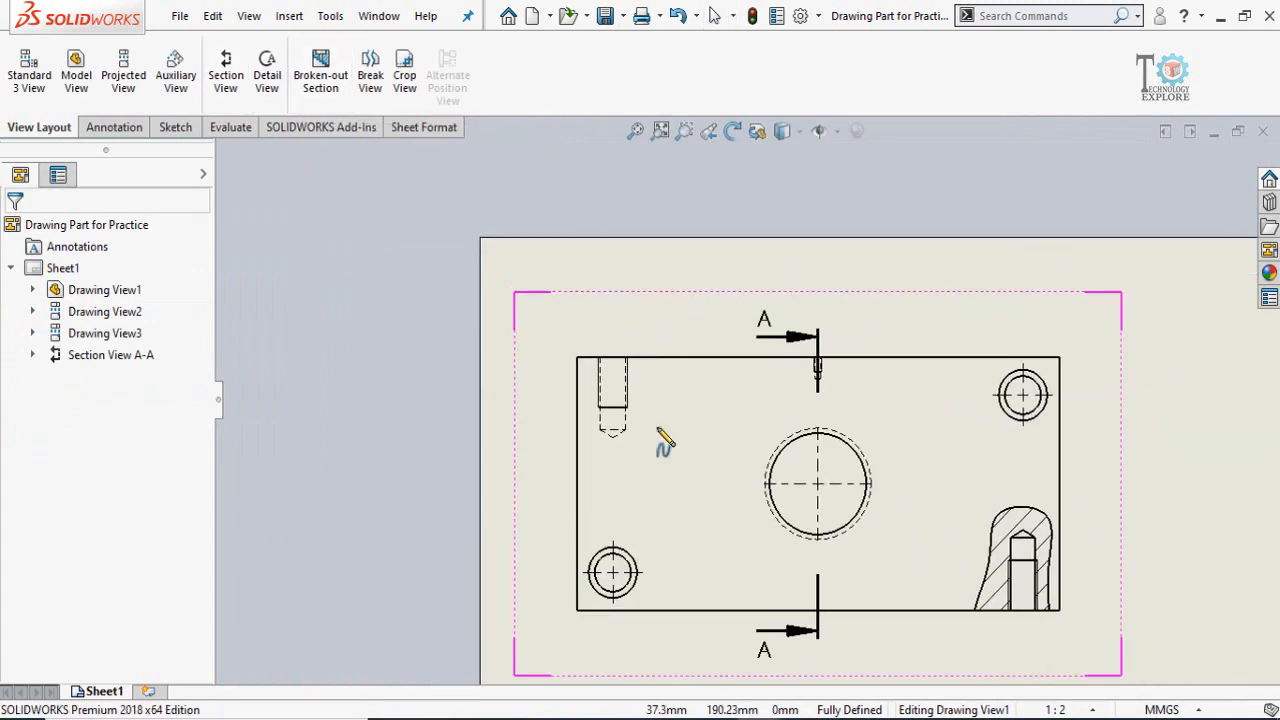
click(657, 430)
click(607, 466)
click(577, 350)
click(609, 308)
click(657, 429)
double_click(106, 420)
text(20)
click(15, 231)
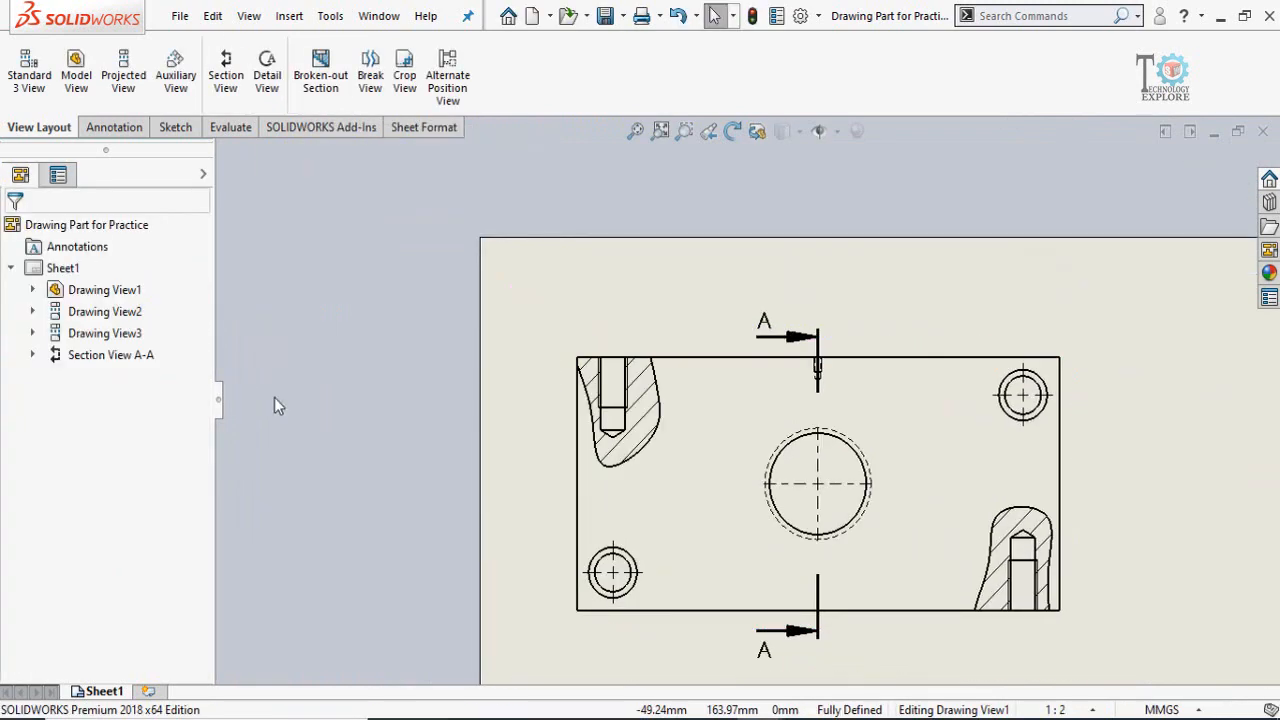
Add a 15 mm deep broken-out section around the small hole at the middle of the front view's upper edge.
click(320, 75)
scroll(880, 320, down, 2)
click(802, 373)
click(777, 464)
click(744, 425)
click(802, 373)
double_click(62, 413)
text(15.00mm)
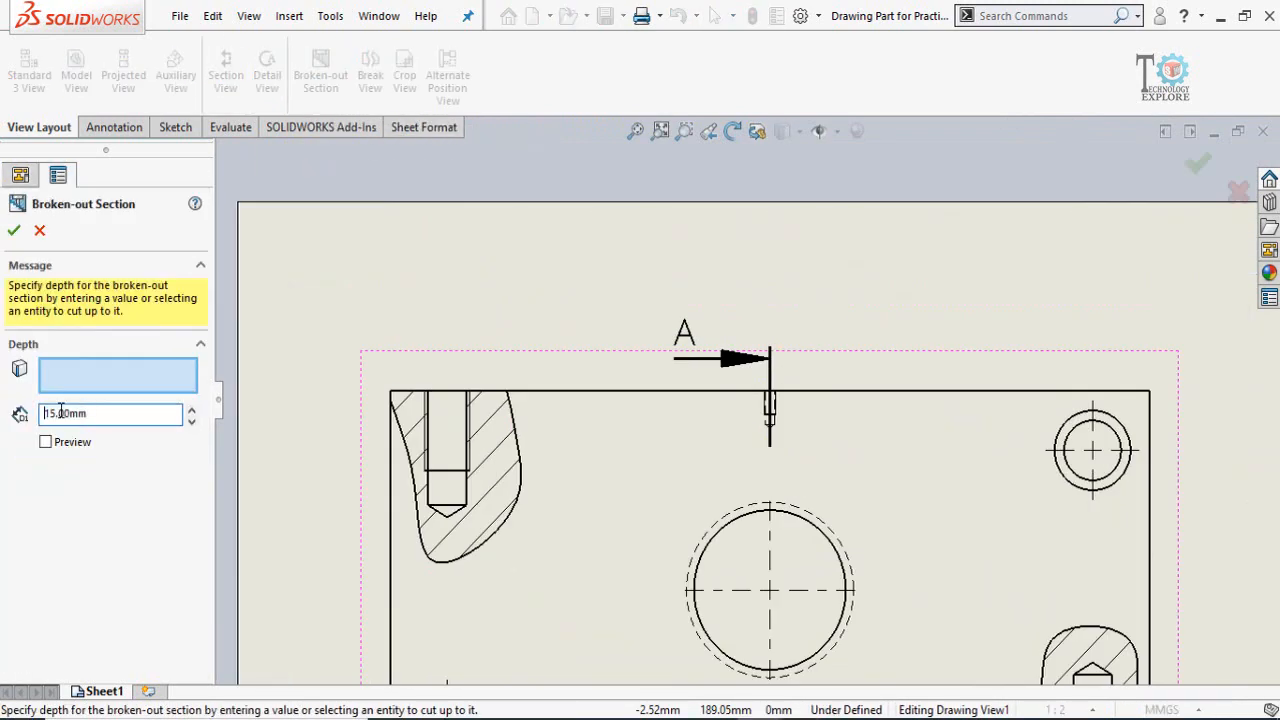
key(Return)
scroll(771, 500, up, 4)
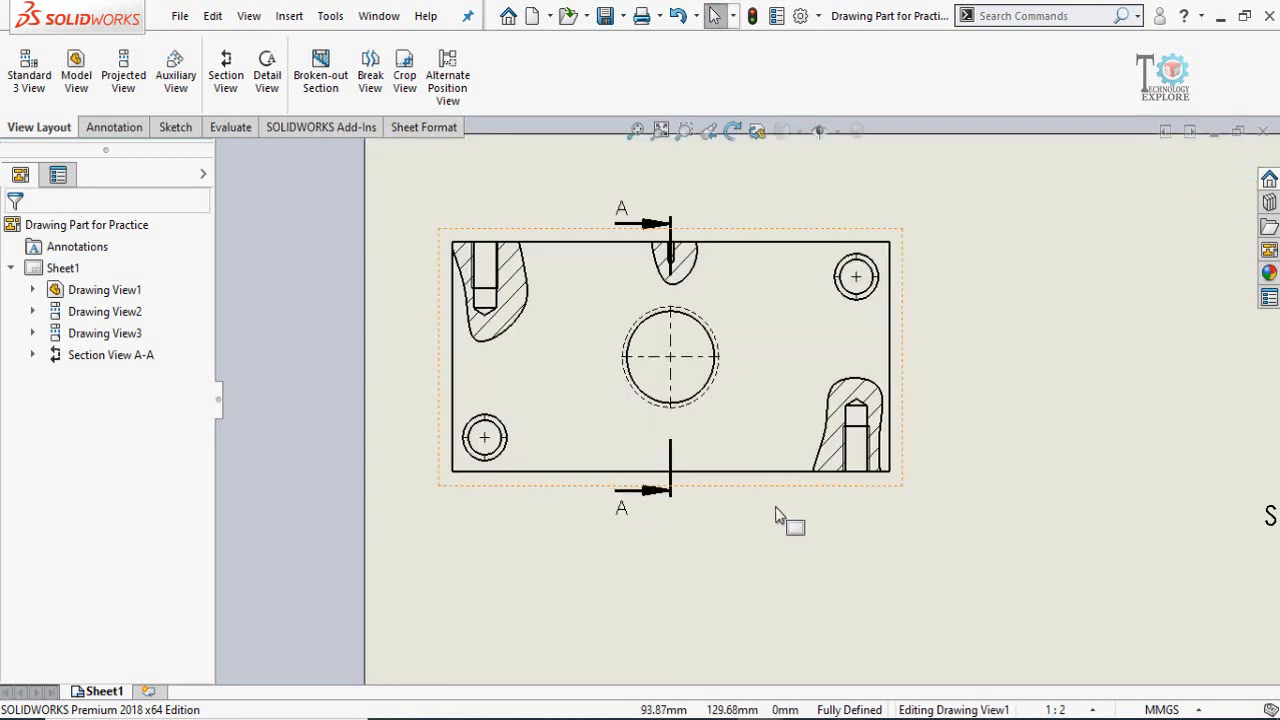
Set the display style of the front view to Hidden Lines Removed.
click(768, 503)
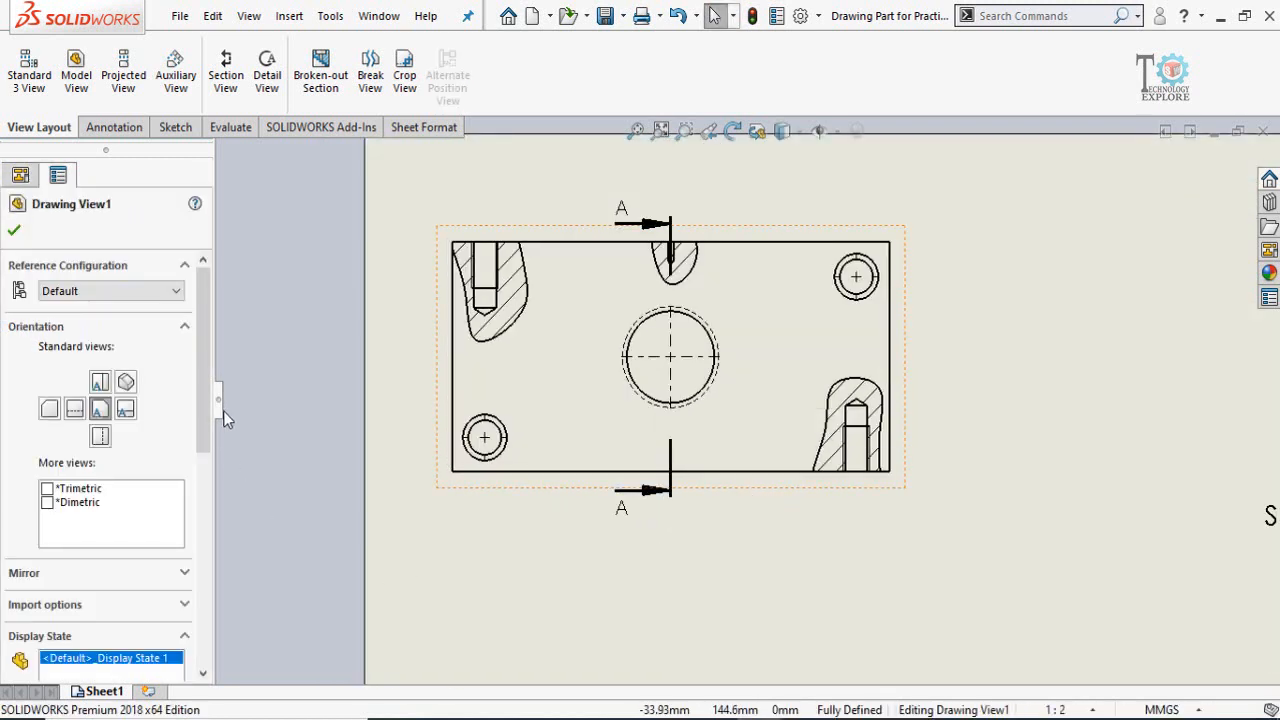
drag(205, 393, 202, 508)
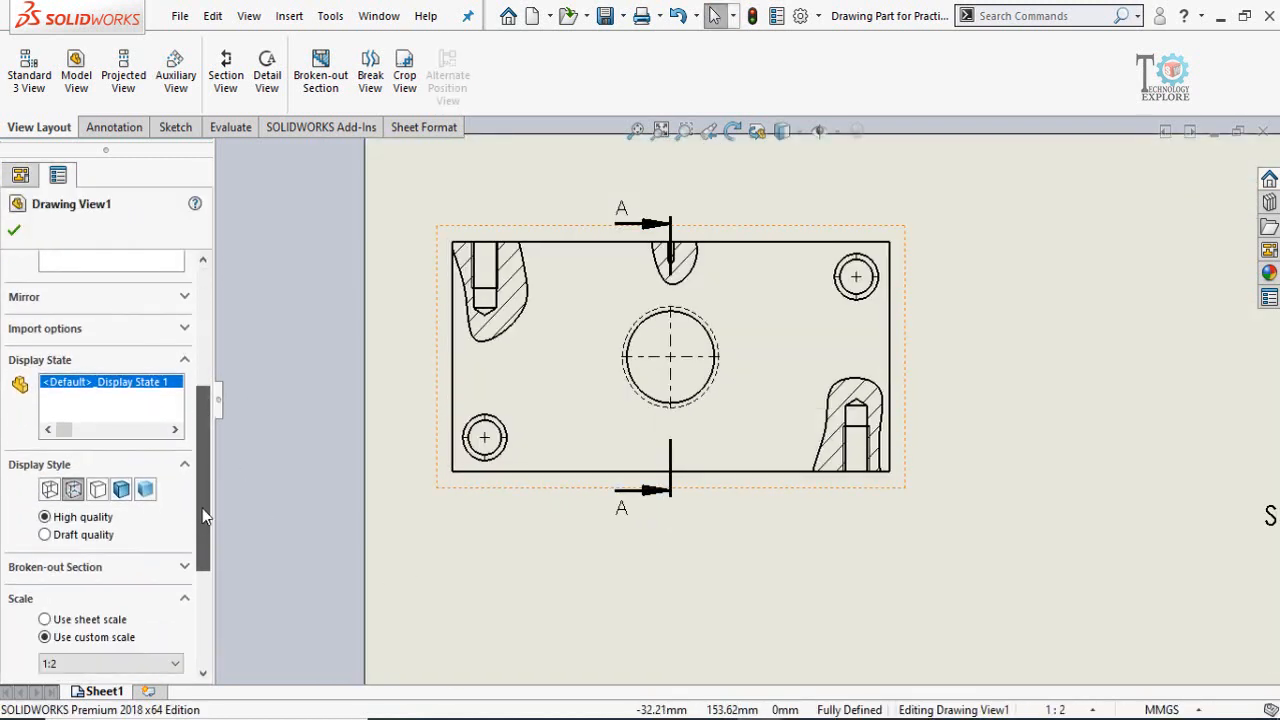
click(97, 487)
scroll(877, 443, up, 3)
scroll(840, 512, down, 2)
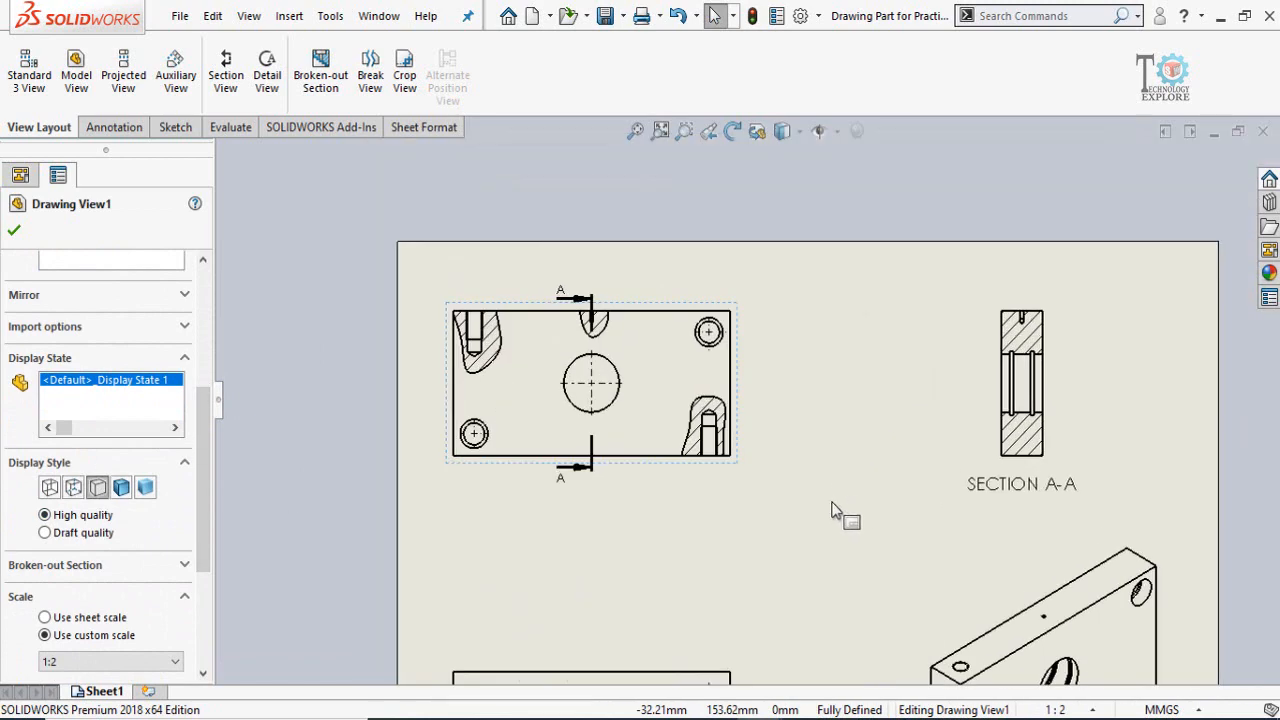
scroll(630, 425, down, 2)
scroll(650, 430, up, 1)
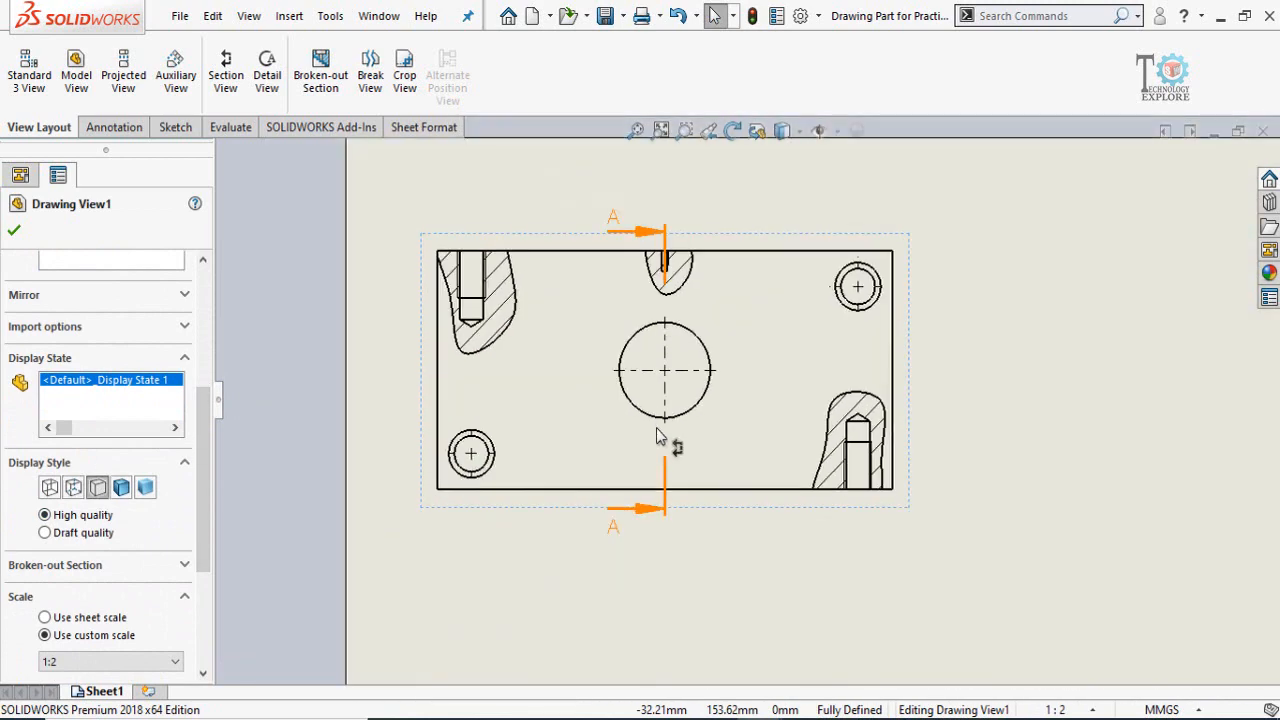
scroll(965, 485, up, 2)
click(955, 466)
scroll(677, 468, down, 2)
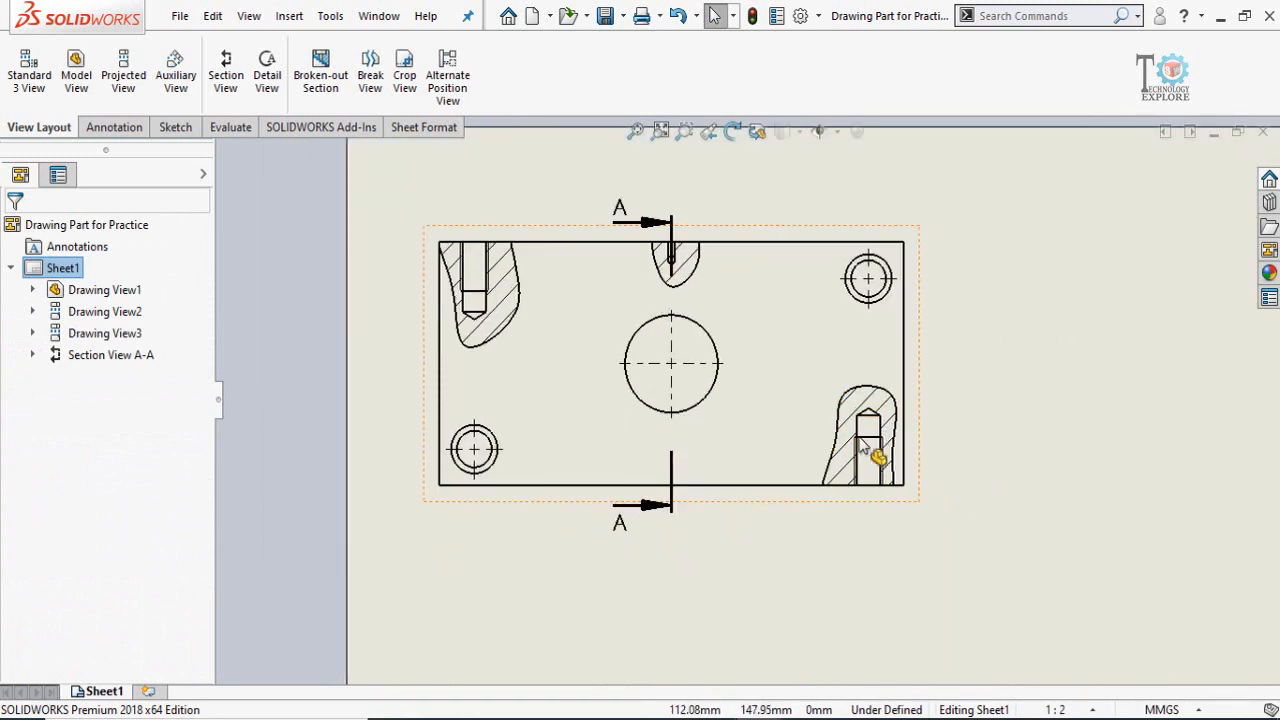
Insert centerlines automatically for the whole front view using the Centerline tool's view selection option.
click(117, 130)
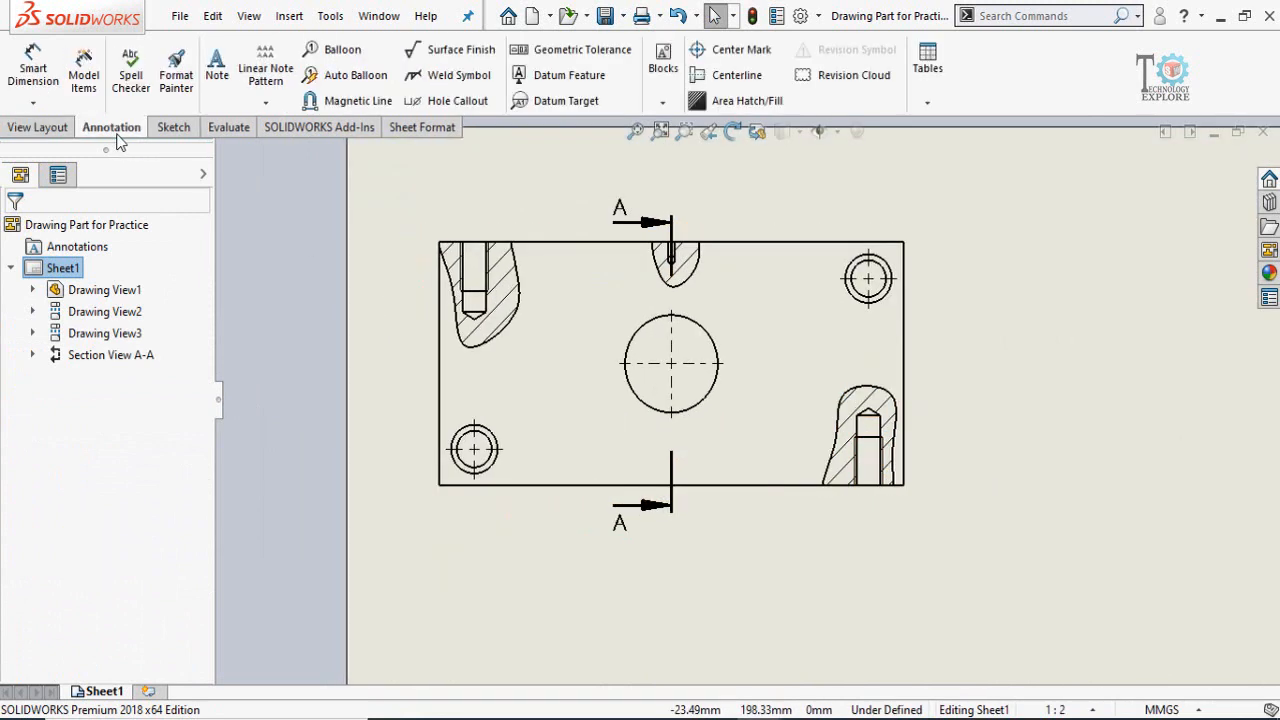
click(733, 76)
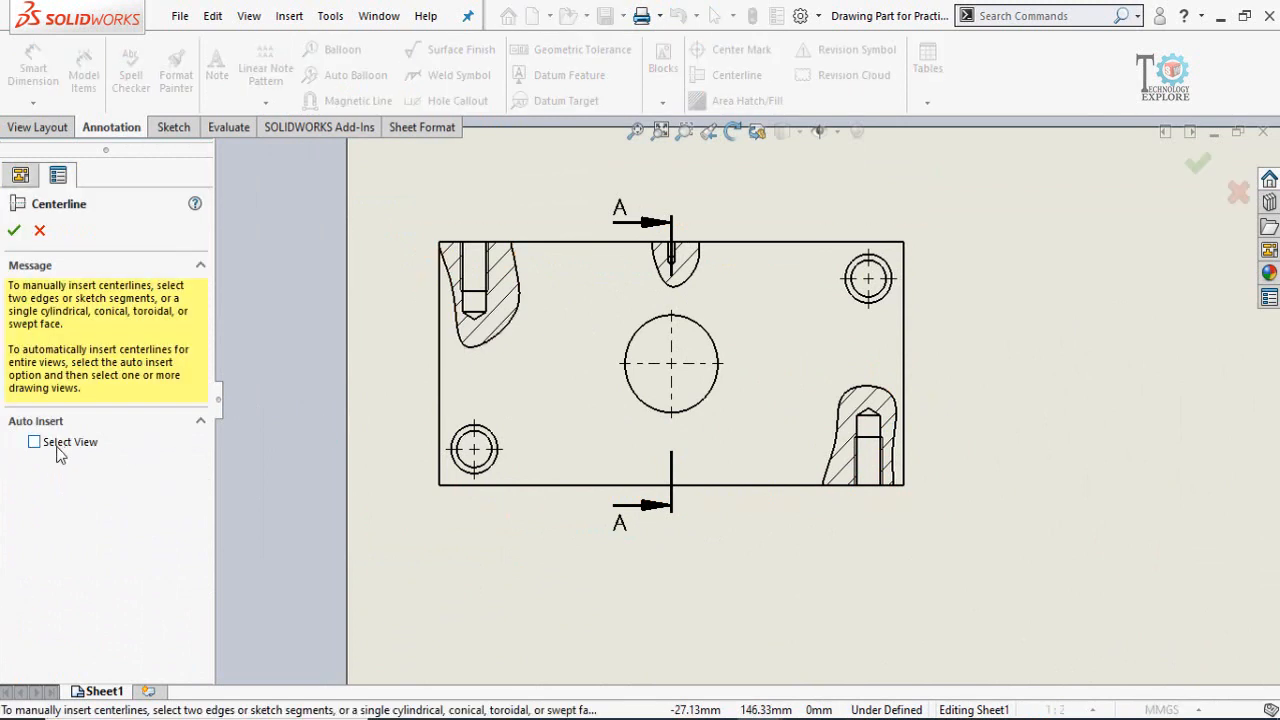
click(722, 518)
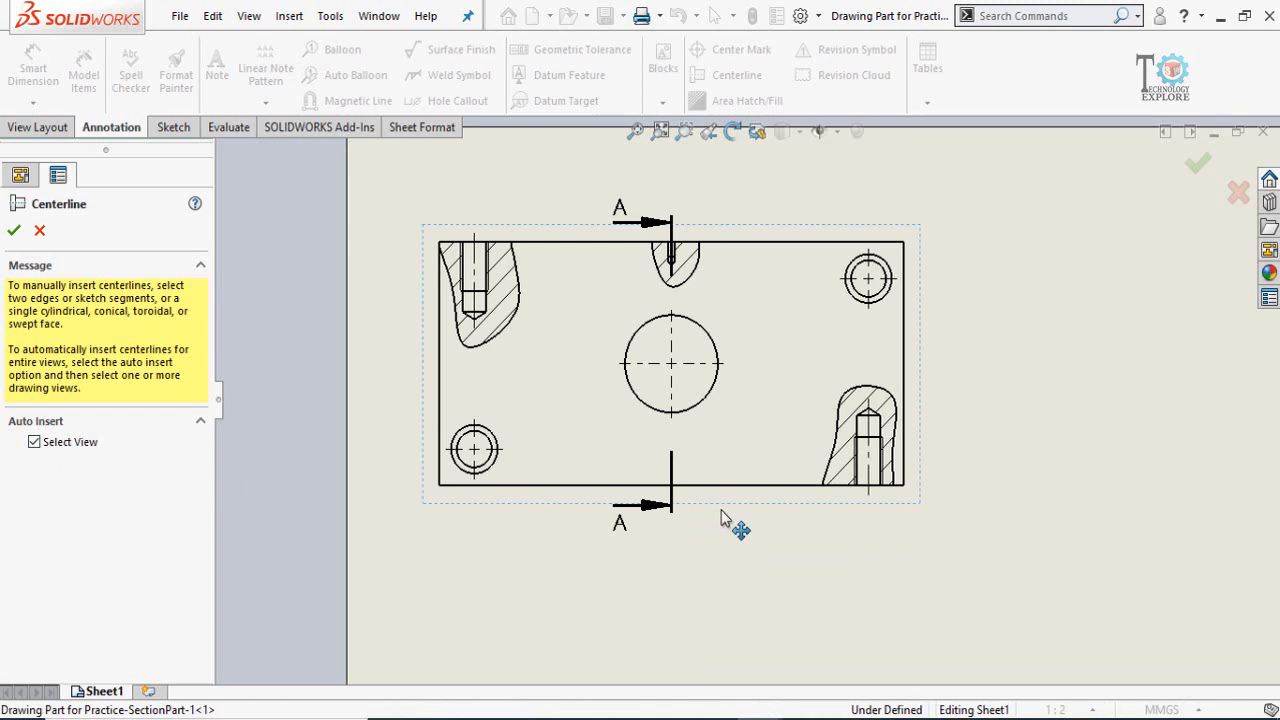
click(14, 231)
scroll(888, 409, up, 3)
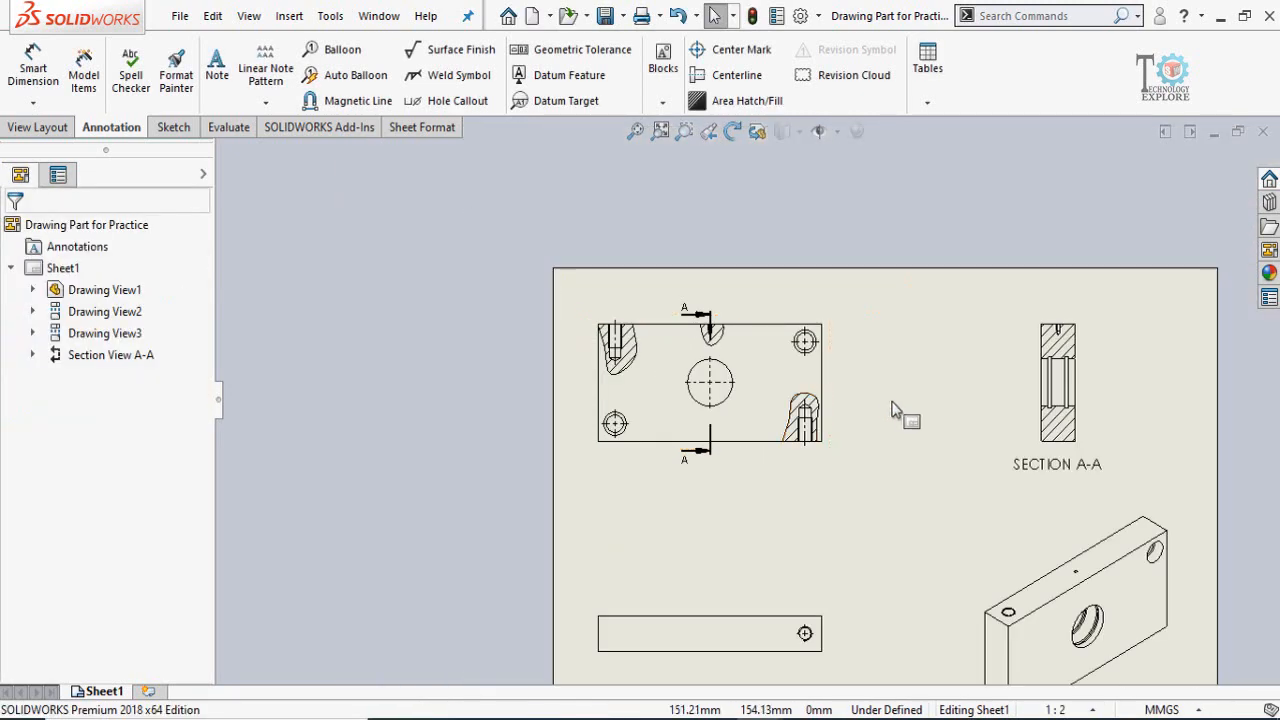
scroll(880, 425, down, 2)
scroll(600, 320, down, 4)
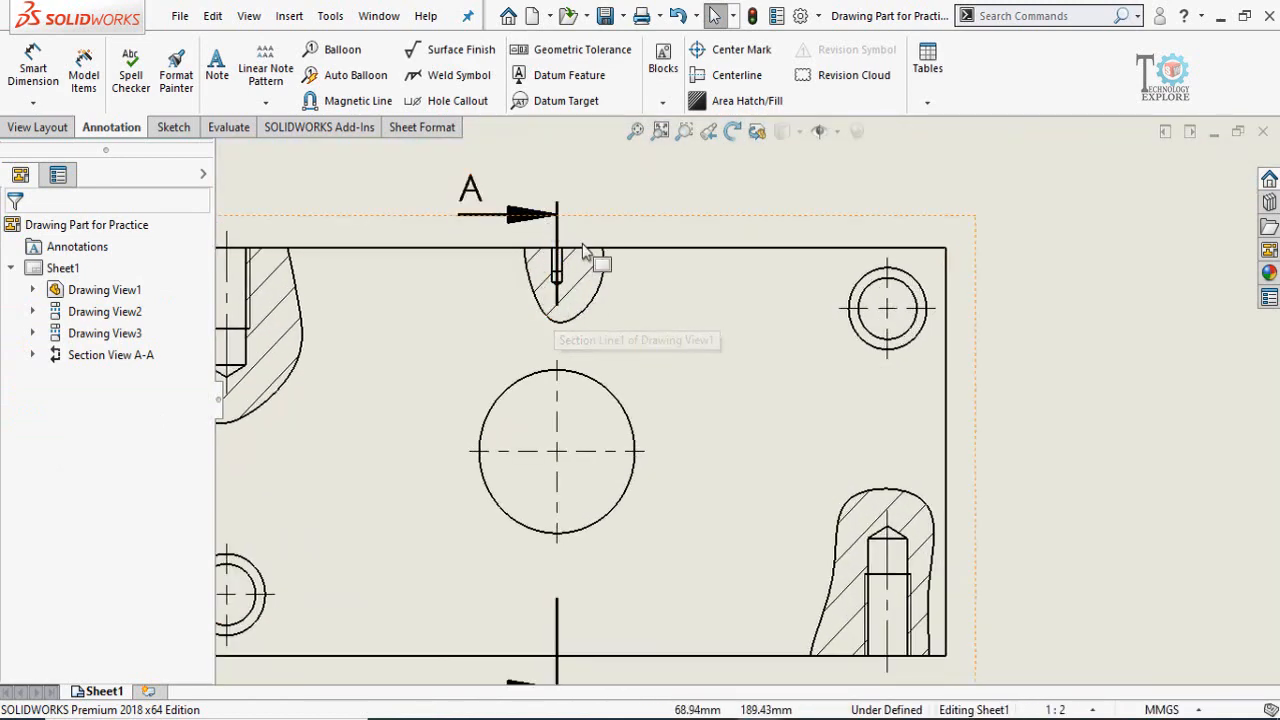
Start a Detail View with a circle of about 11 mm radius around the small hole at the front view's upper edge.
scroll(660, 300, up, 2)
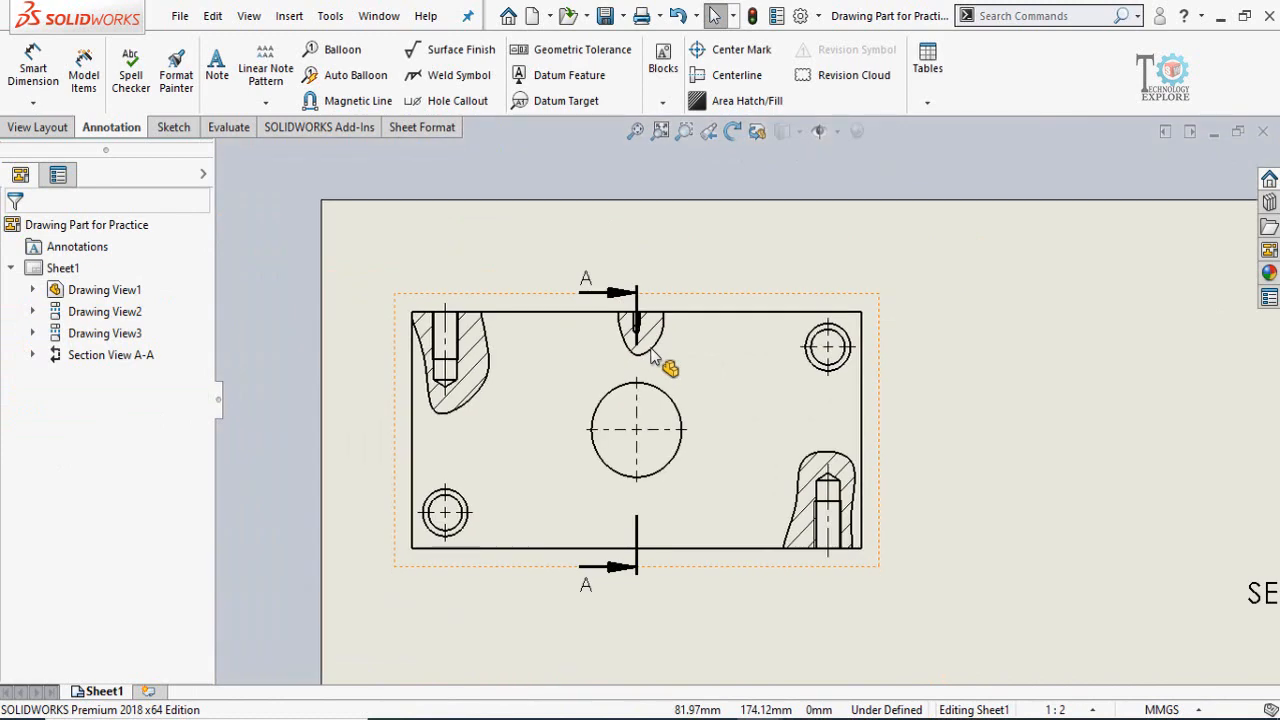
click(40, 128)
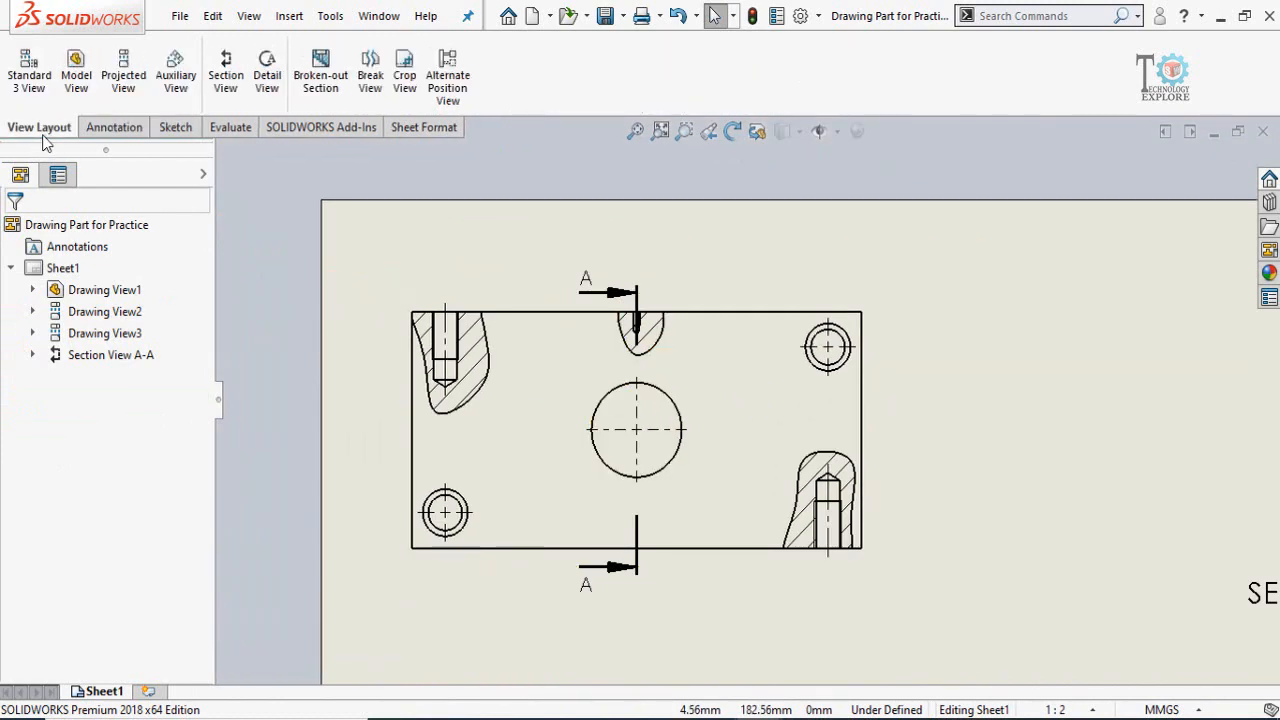
click(267, 84)
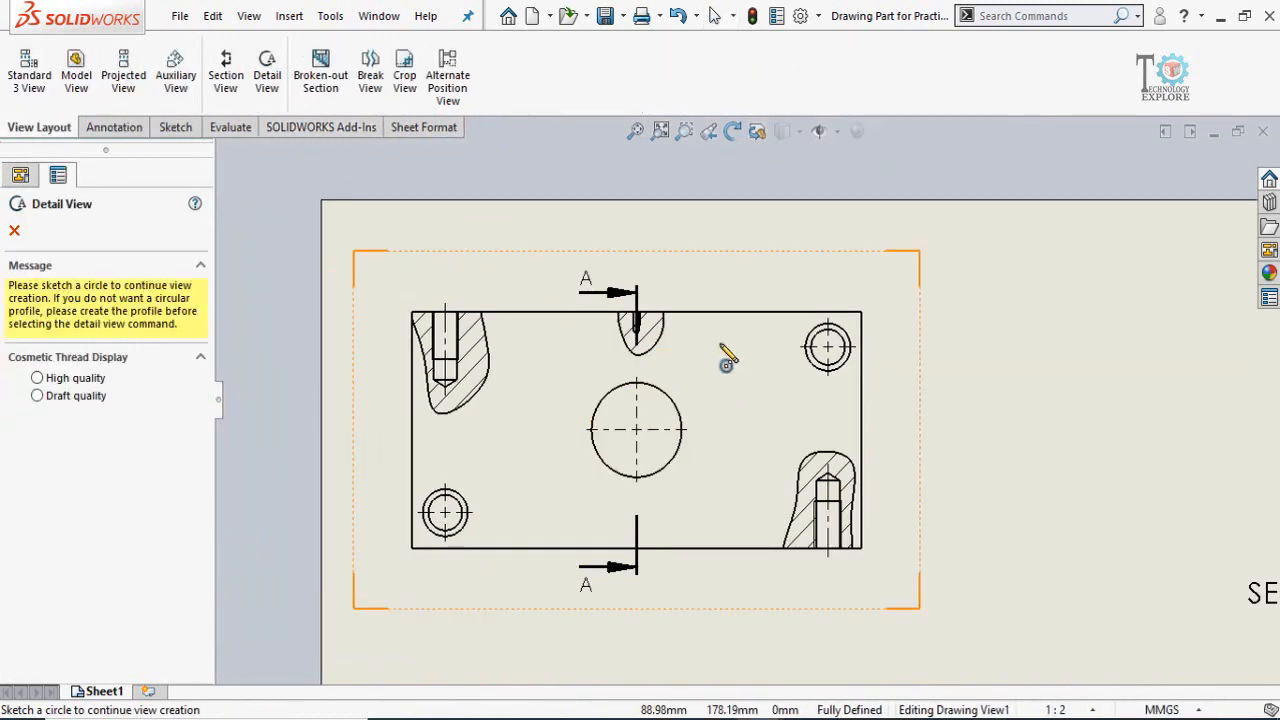
scroll(700, 362, down, 5)
scroll(580, 355, down, 2)
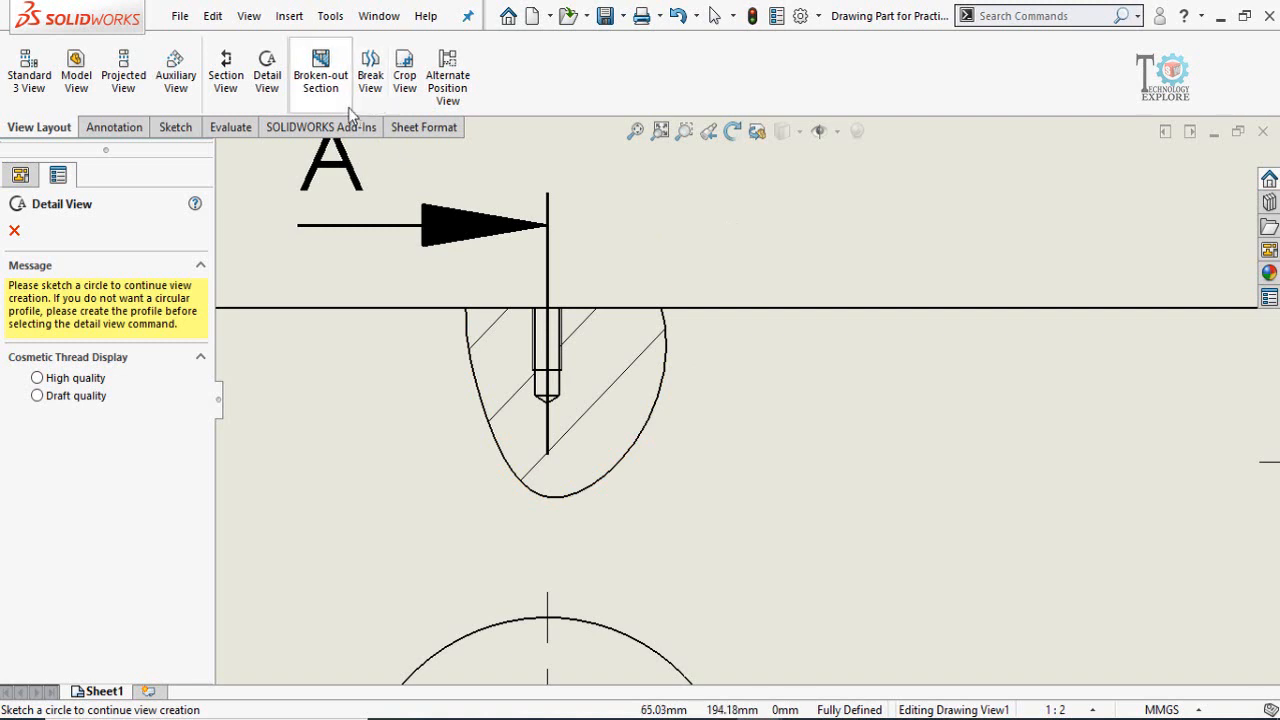
click(547, 345)
click(590, 446)
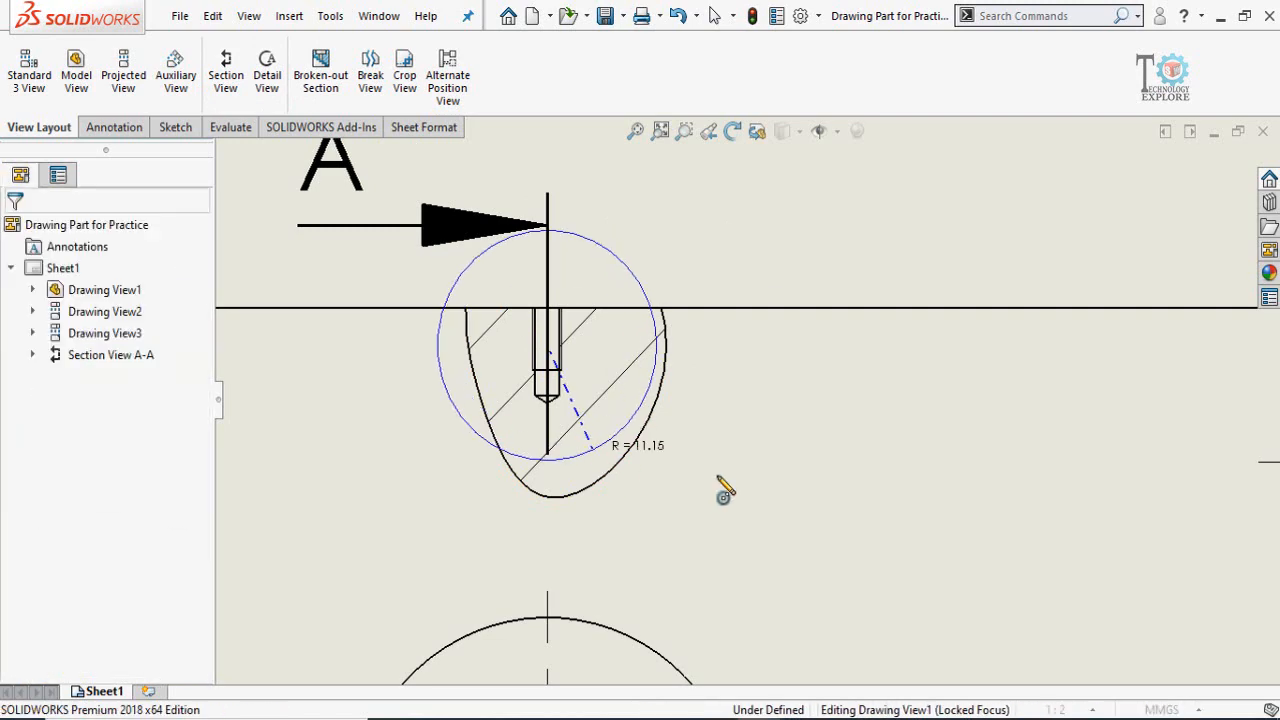
scroll(722, 474, up, 10)
middle_drag(916, 499, 914, 441)
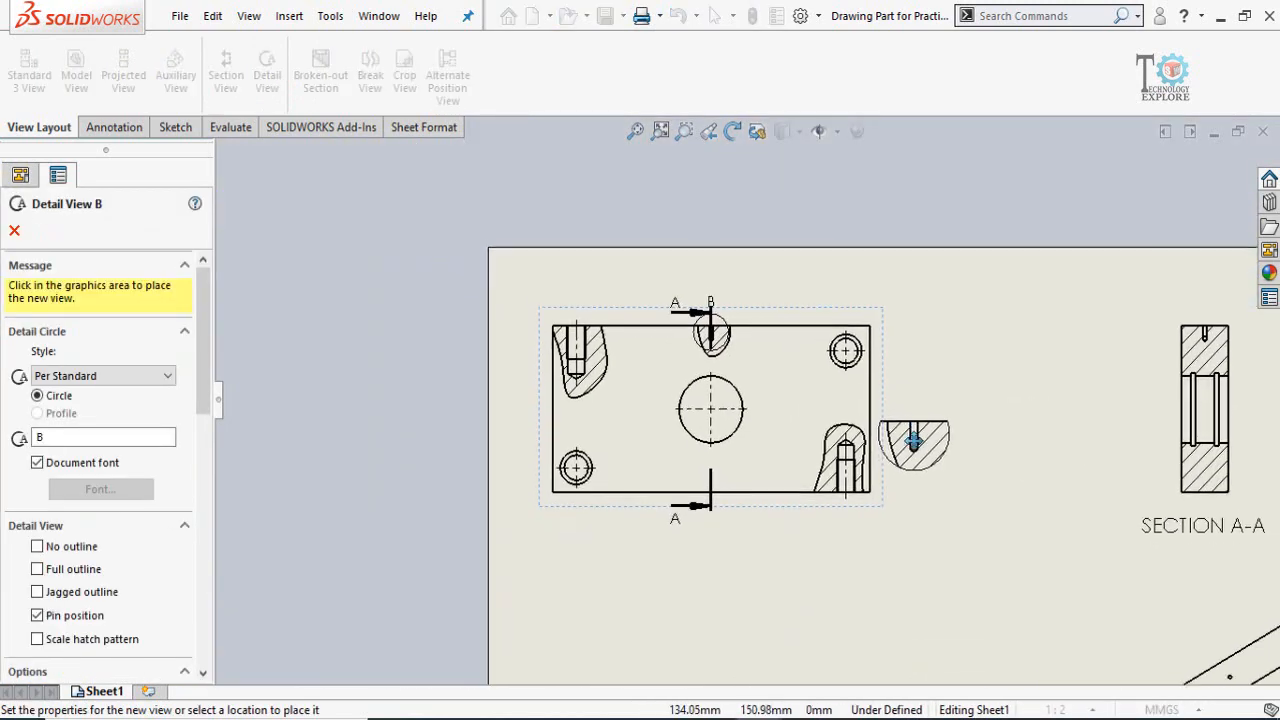
Set the detail circle style to Connected and place the detail view between the front view and Section A-A.
scroll(930, 440, down, 4)
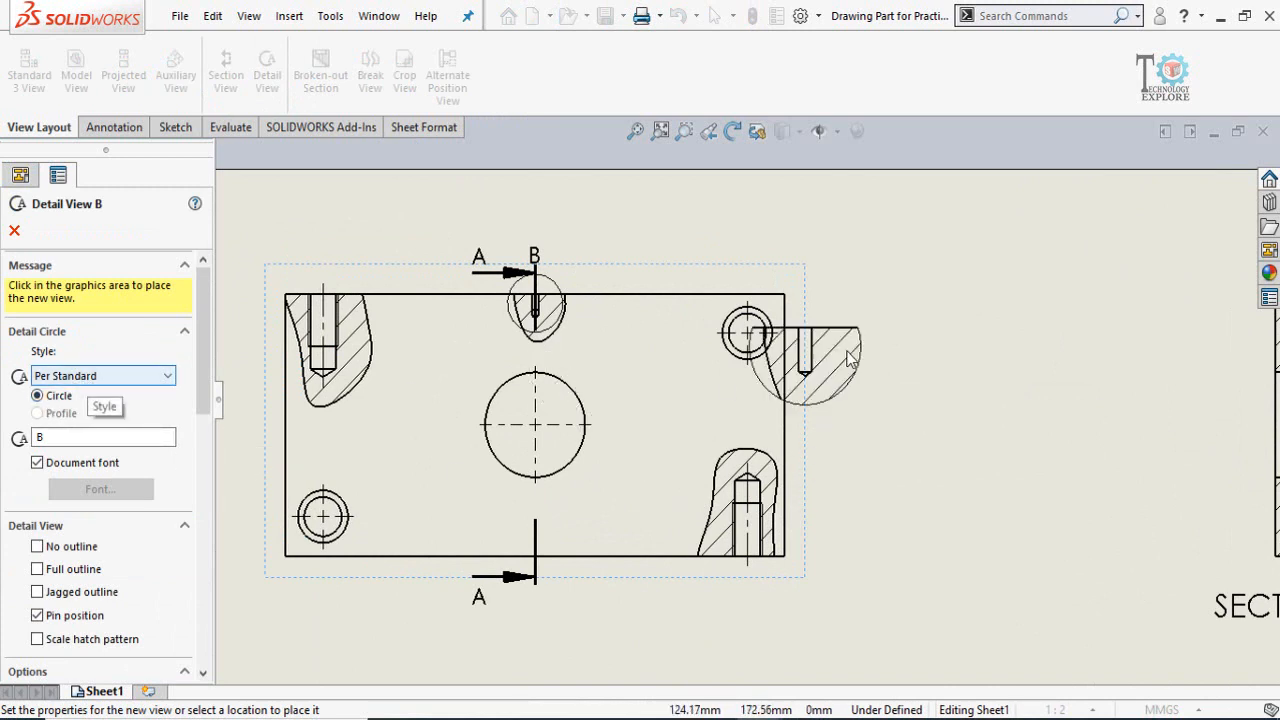
click(60, 375)
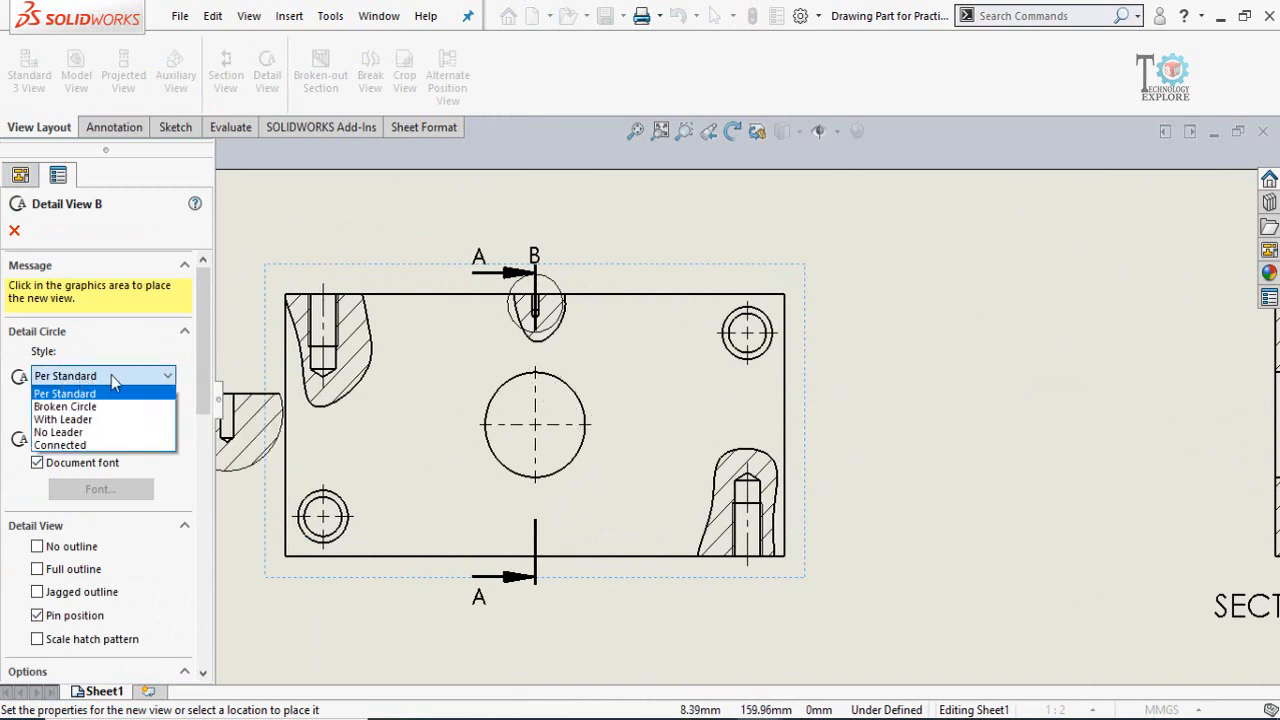
click(58, 446)
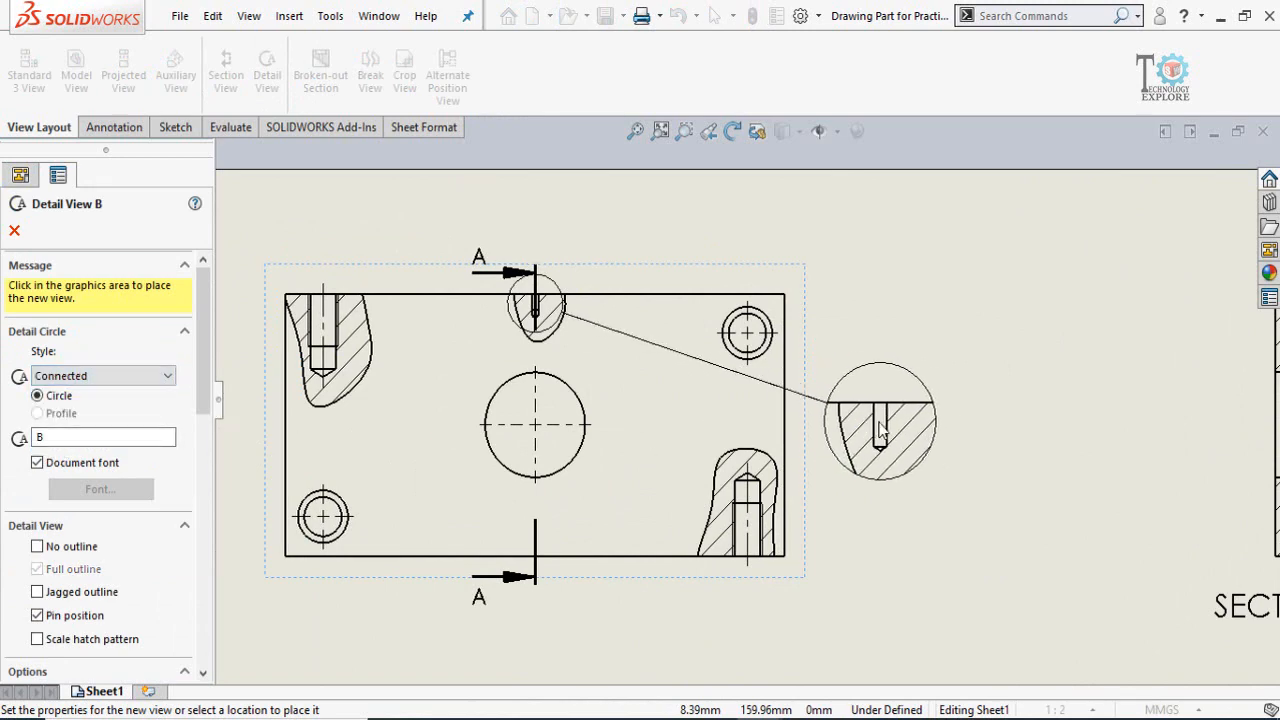
click(851, 432)
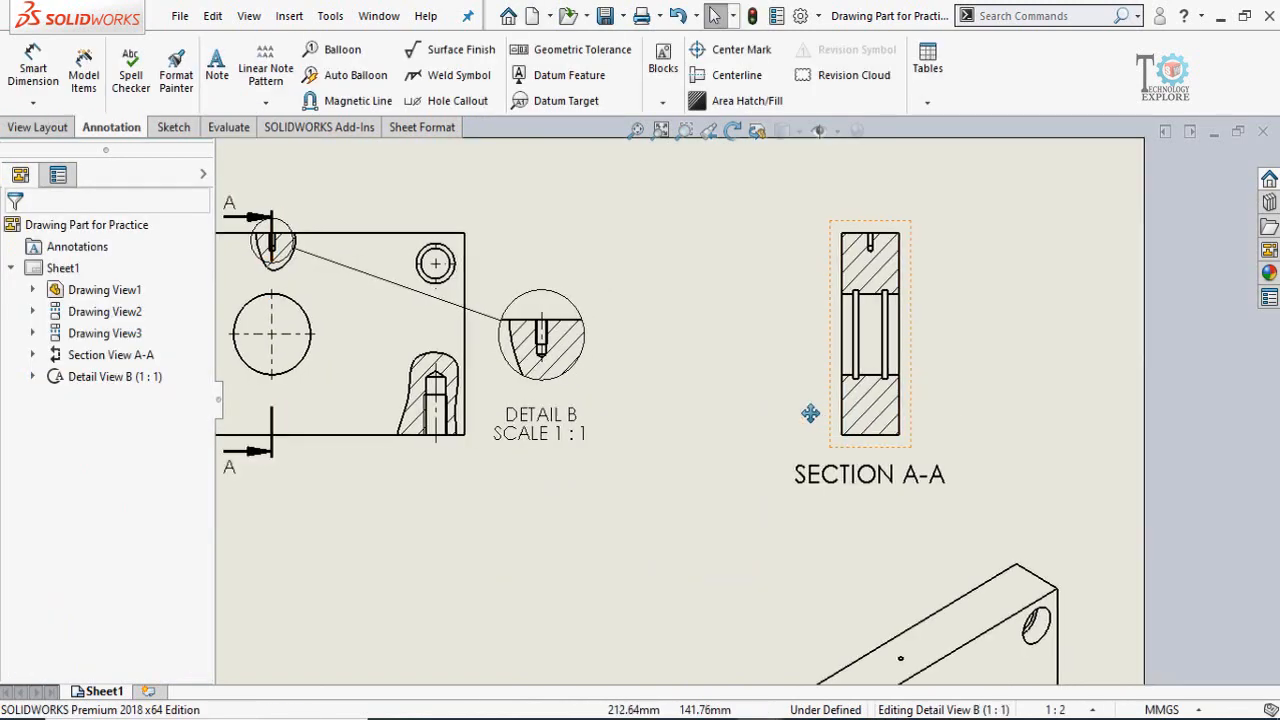
Insert centerlines automatically for the whole Section A-A view using the Centerline tool's view selection option.
scroll(834, 337, down, 3)
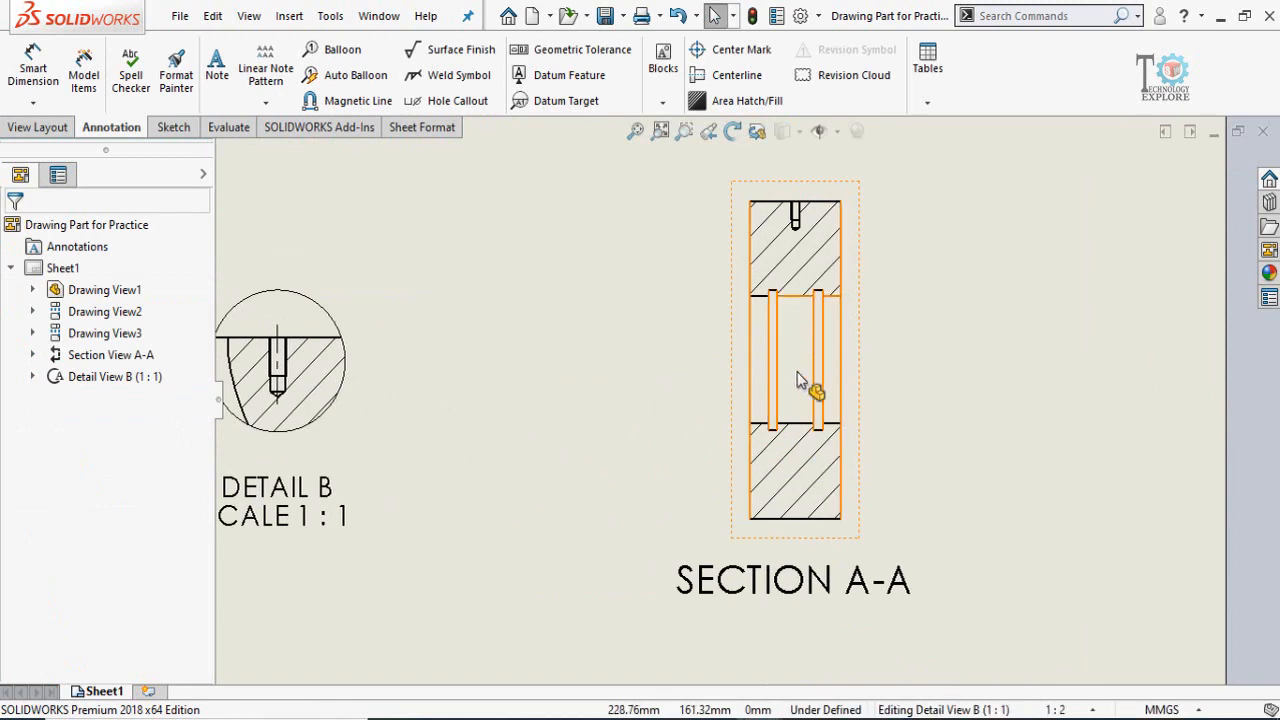
scroll(825, 378, up, 2)
click(736, 76)
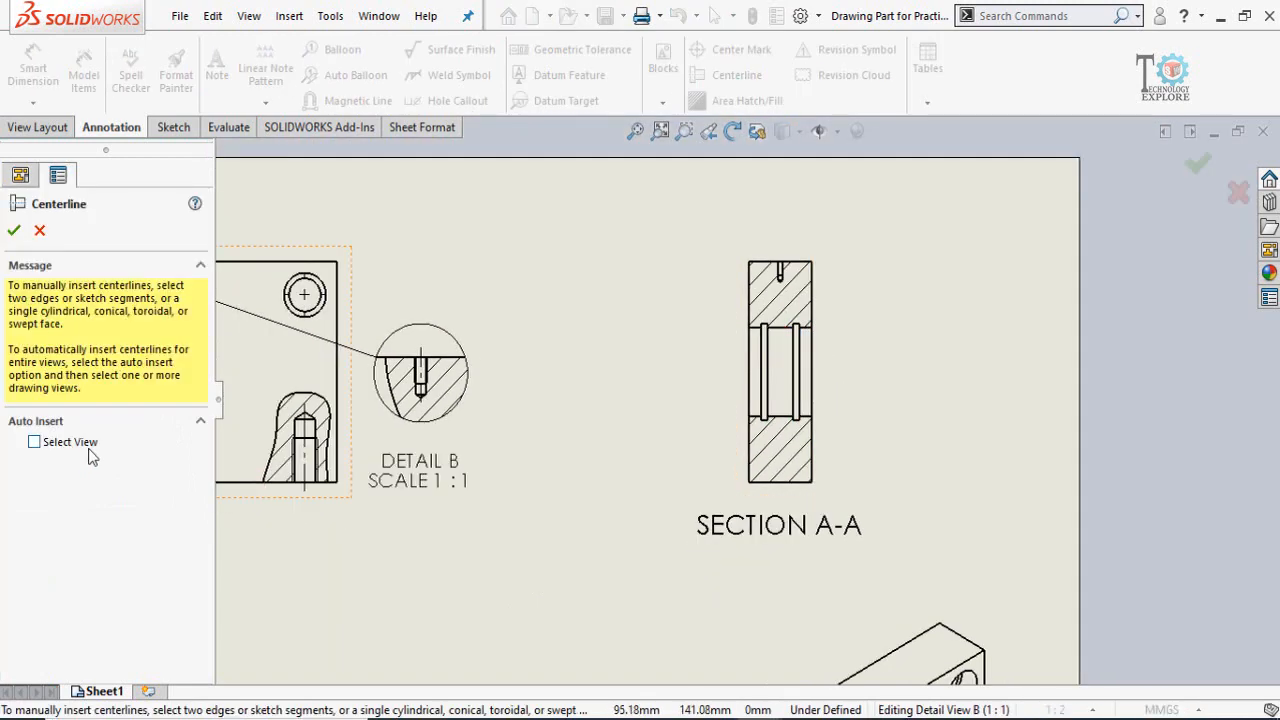
click(84, 445)
click(752, 438)
click(14, 232)
scroll(815, 147, up, 4)
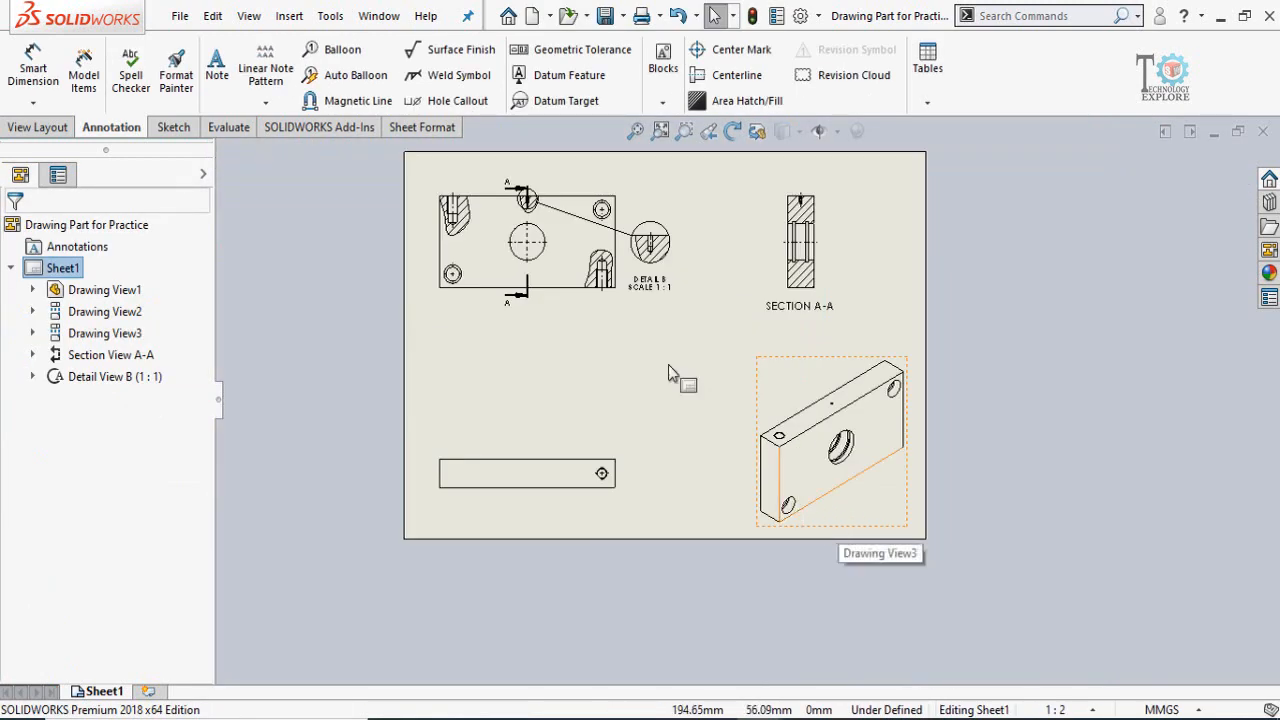
Stop the isometric view from using the parent style and display it shaded with edges.
scroll(674, 362, down, 2)
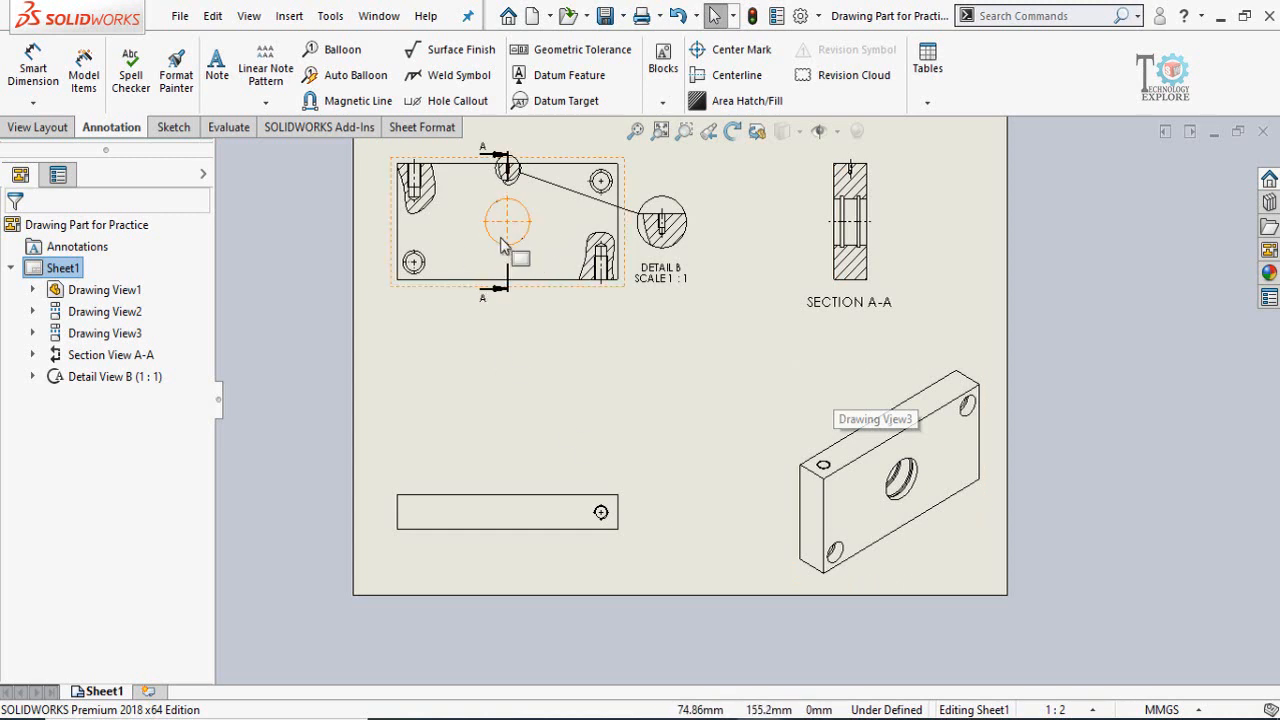
click(843, 398)
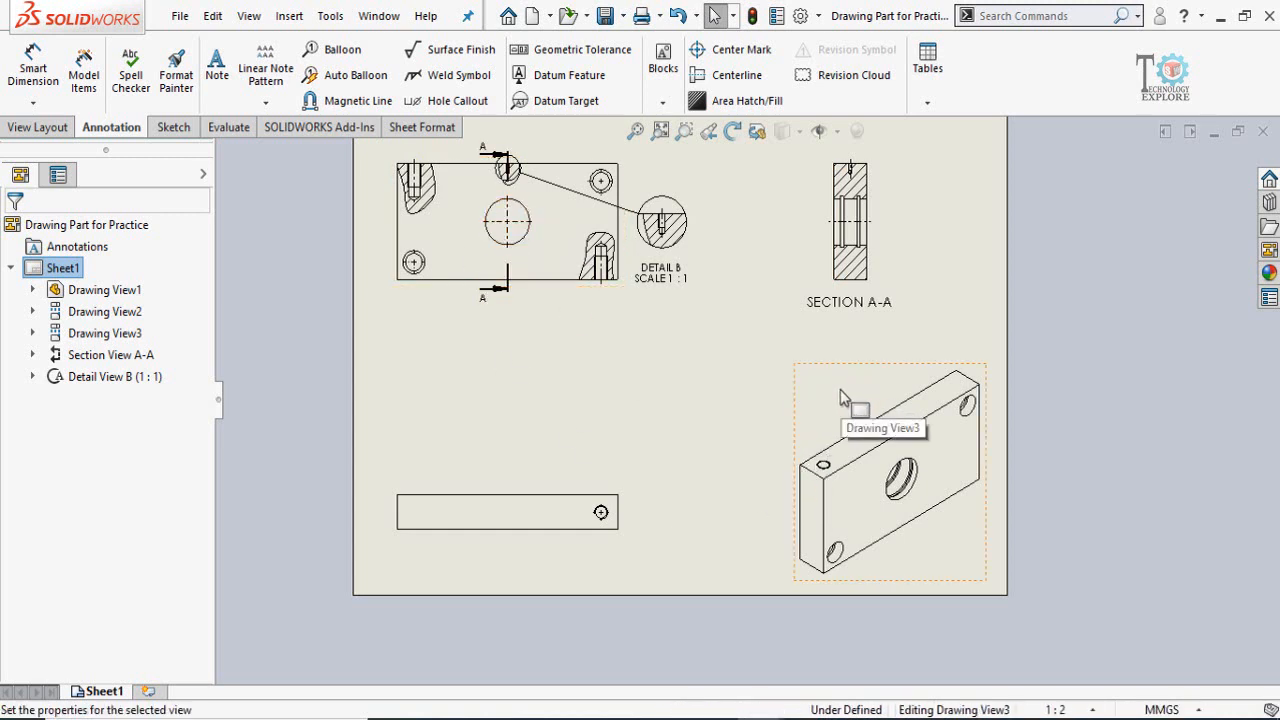
scroll(202, 345, down, 3)
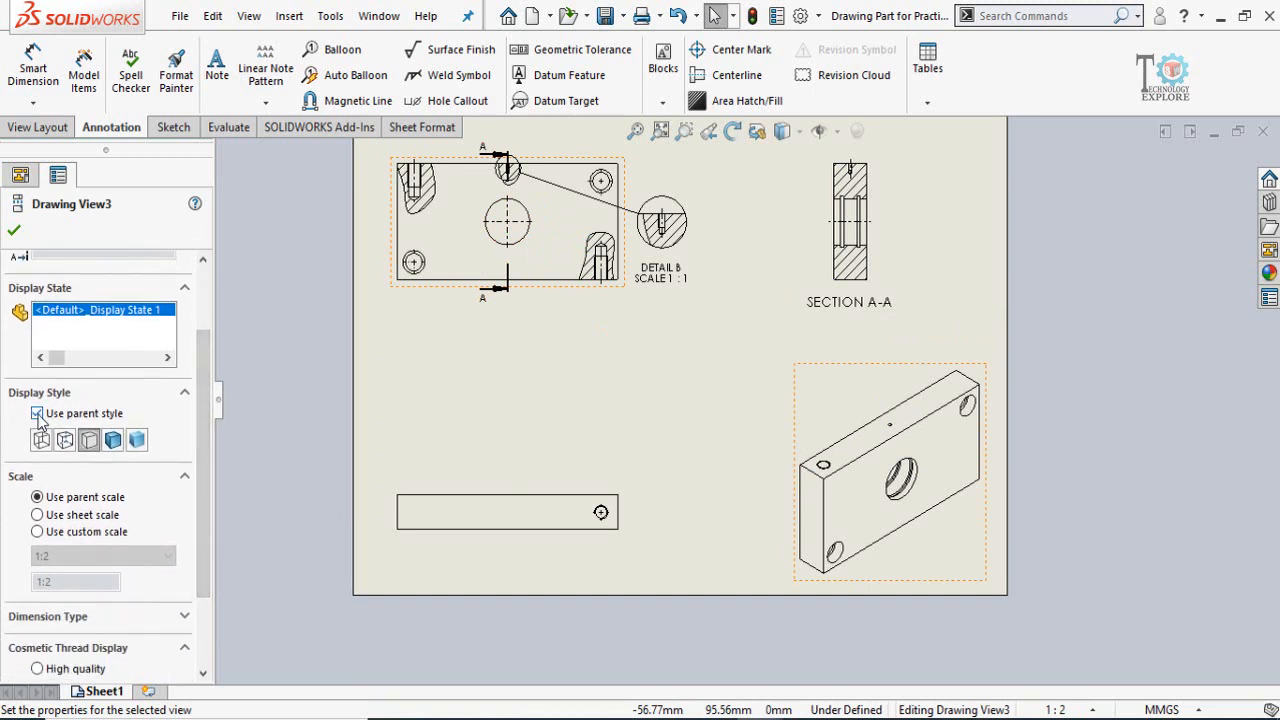
click(37, 414)
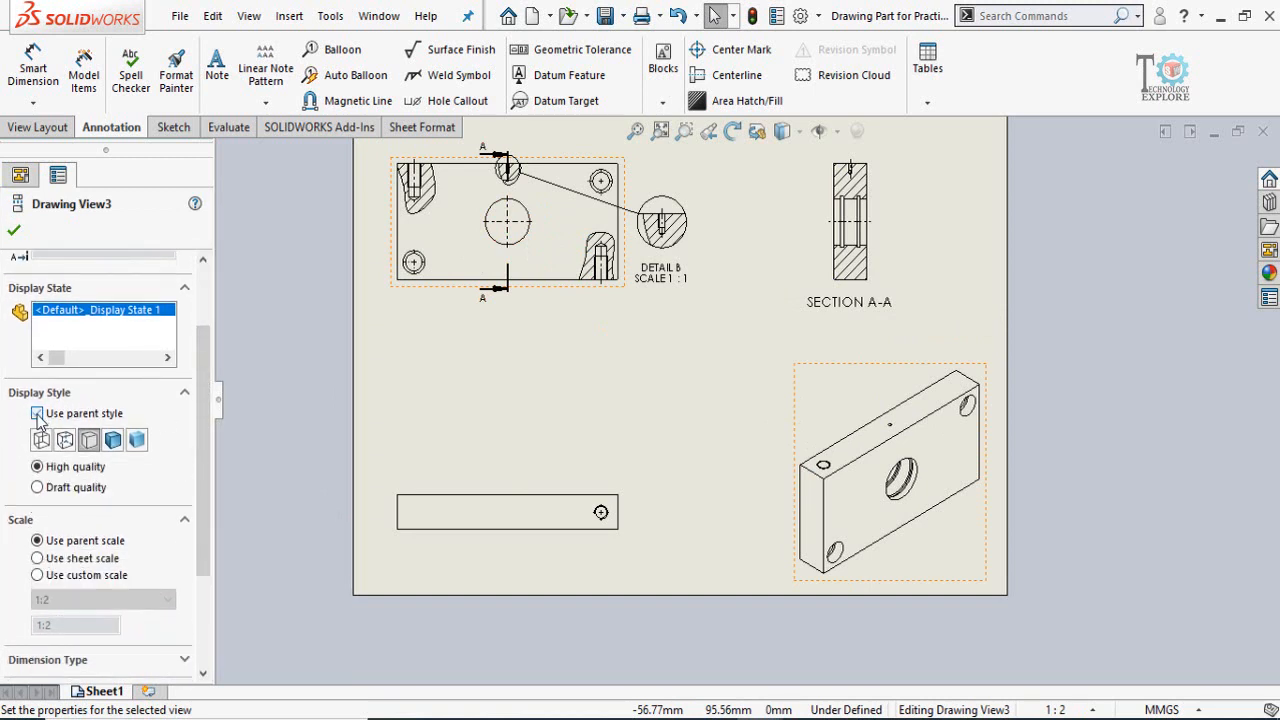
click(112, 440)
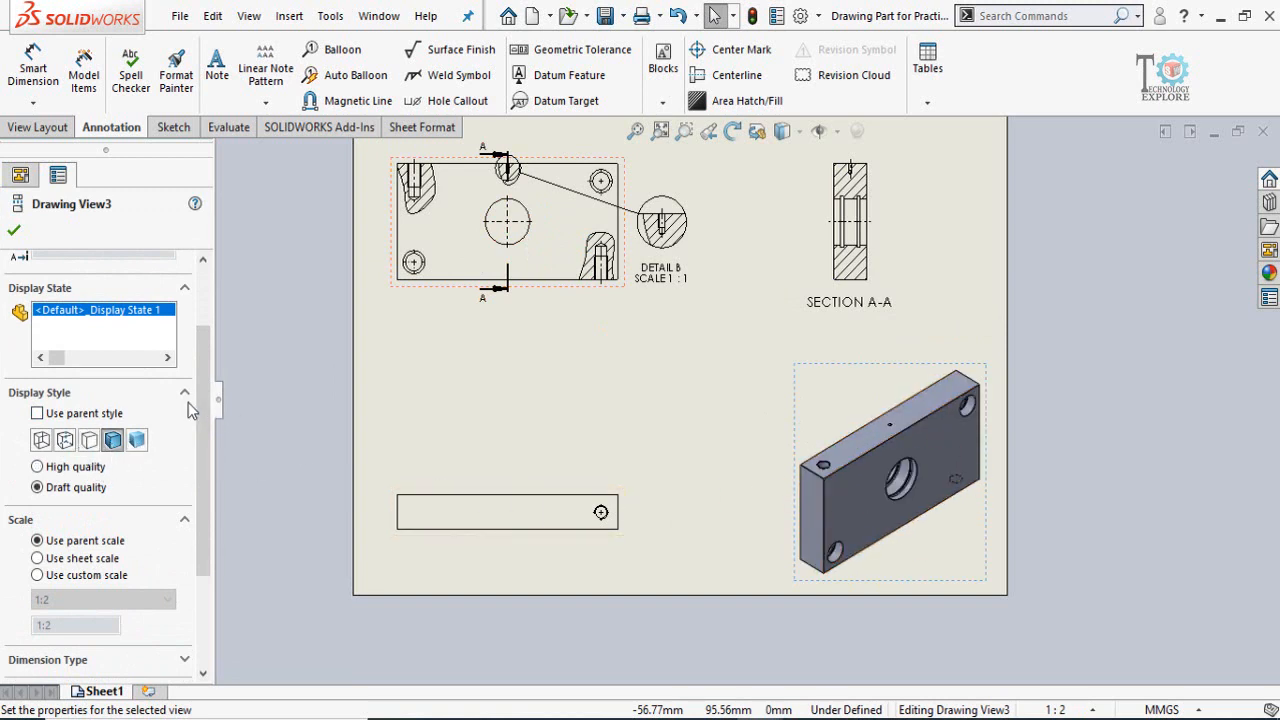
Give the isometric view a user-defined custom scale of 1:3.
scroll(188, 402, down, 3)
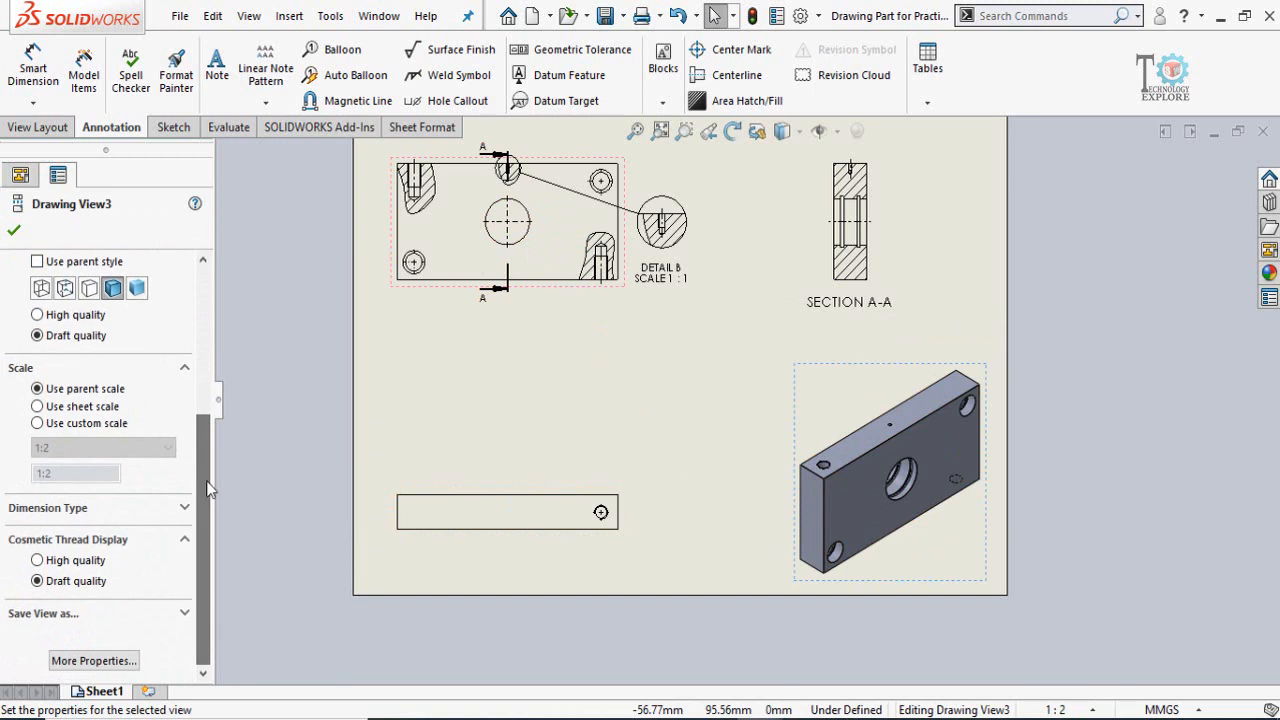
click(54, 424)
click(56, 449)
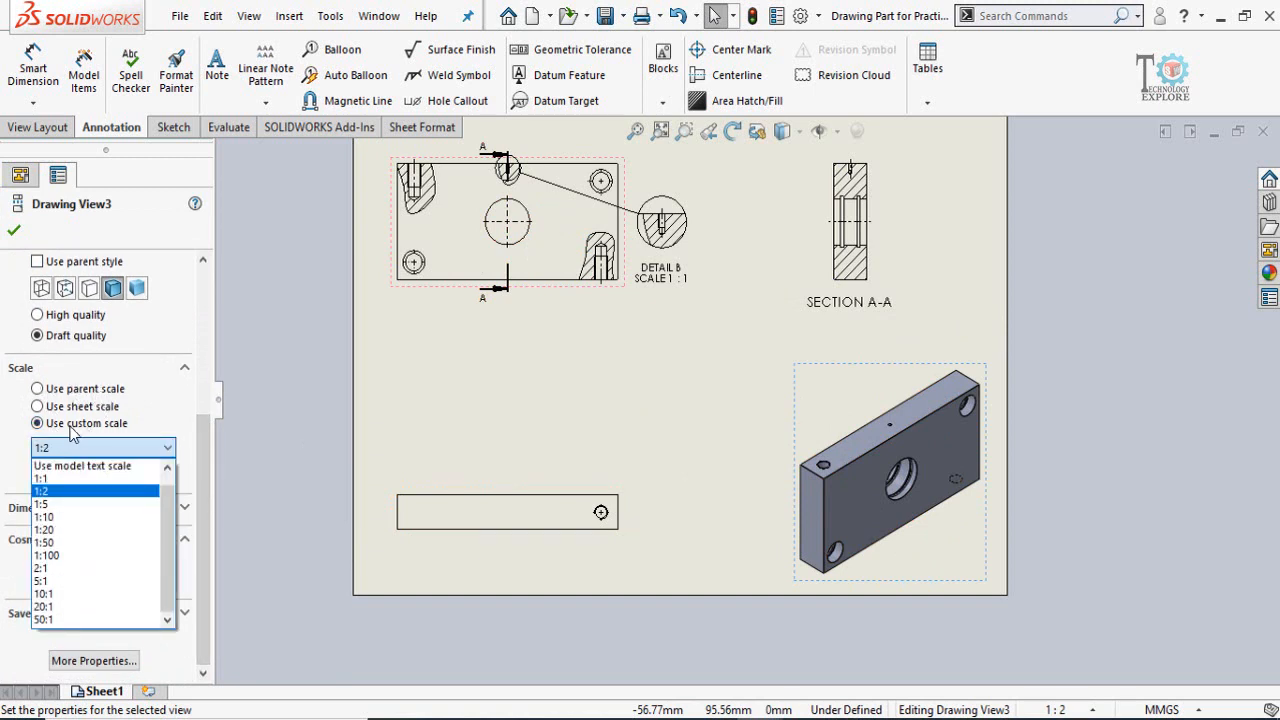
click(46, 505)
click(57, 450)
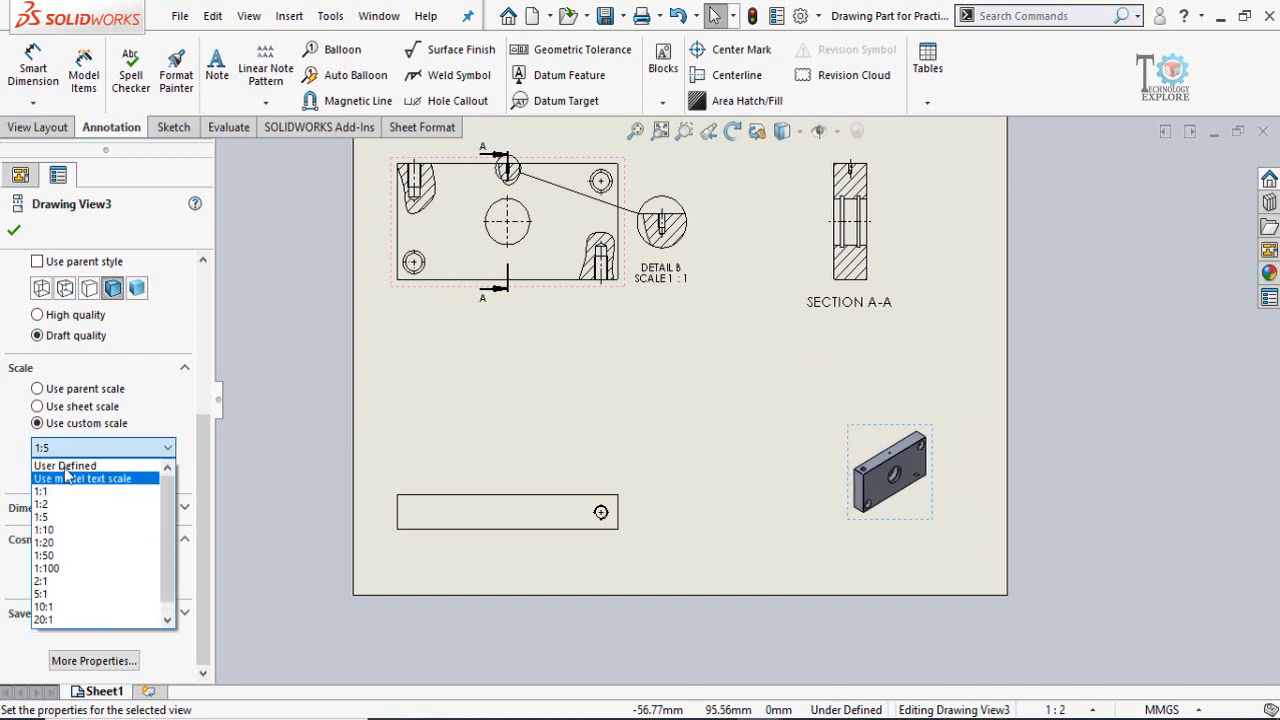
click(63, 467)
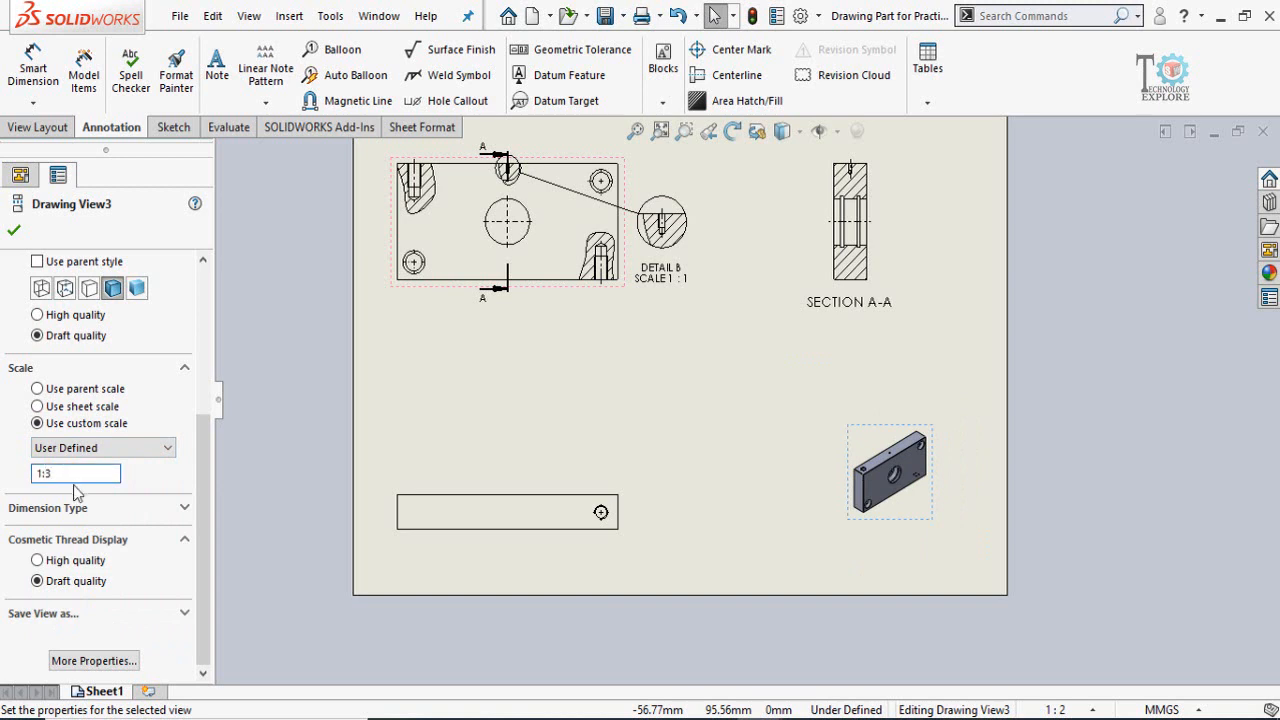
key(Return)
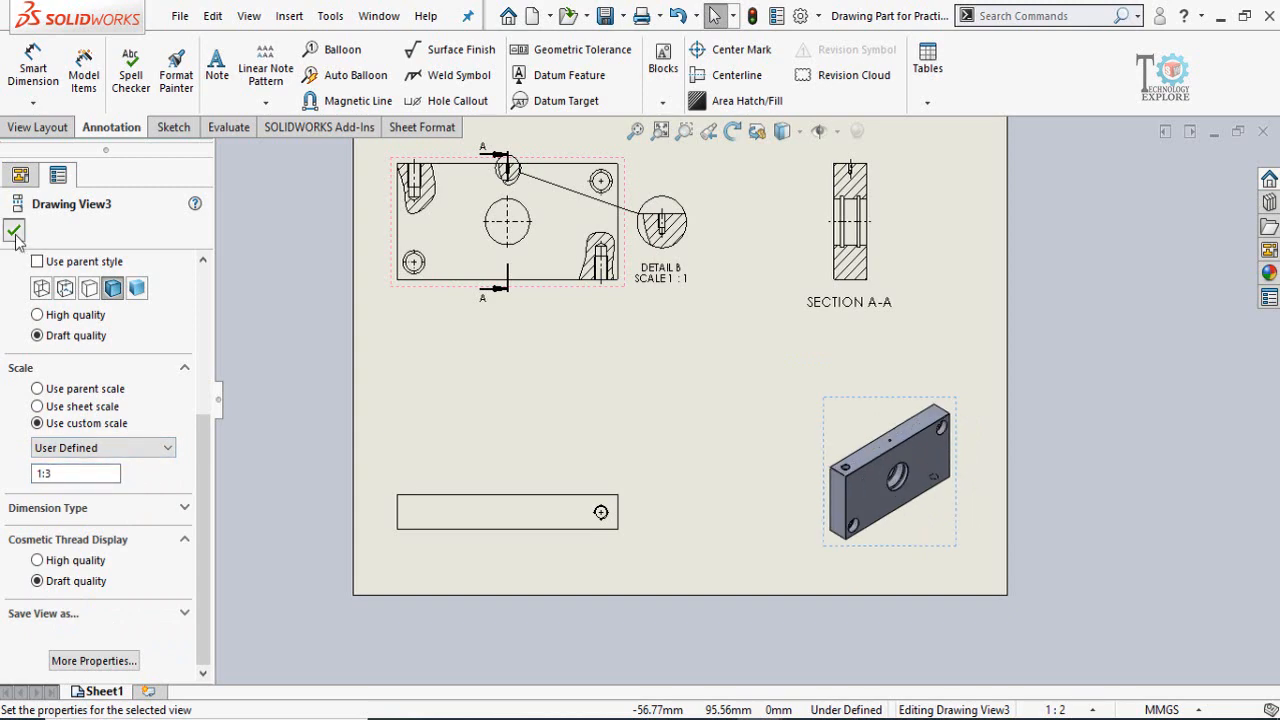
click(14, 232)
scroll(740, 470, up, 3)
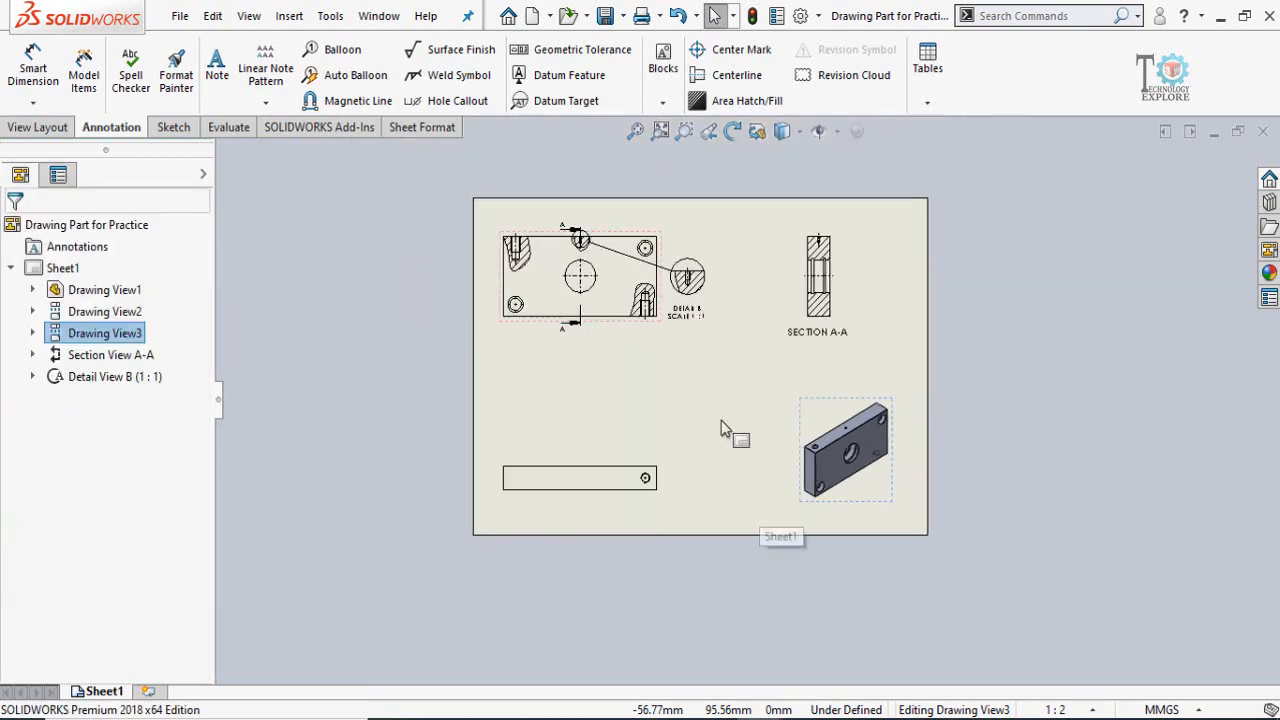
Start a Horizontal Ordinate Dimension on the front view with its zero at the plate's left edge, placed above the view.
scroll(676, 406, down, 3)
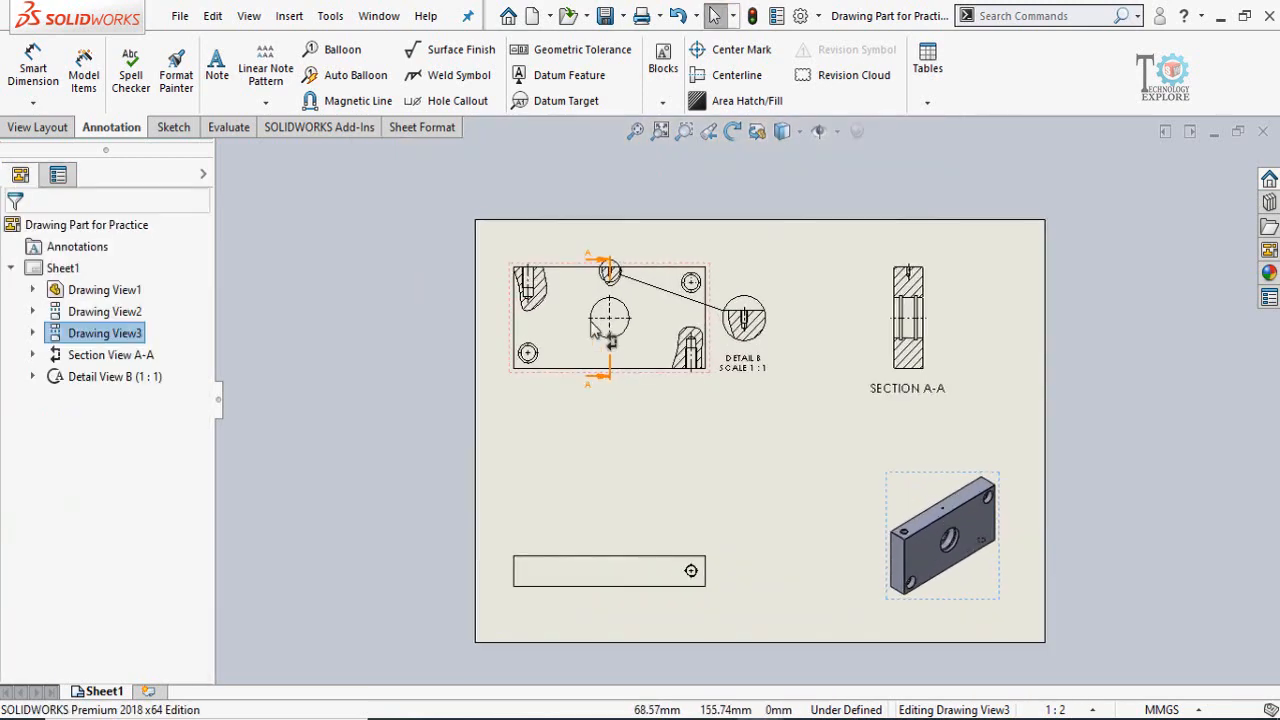
click(615, 475)
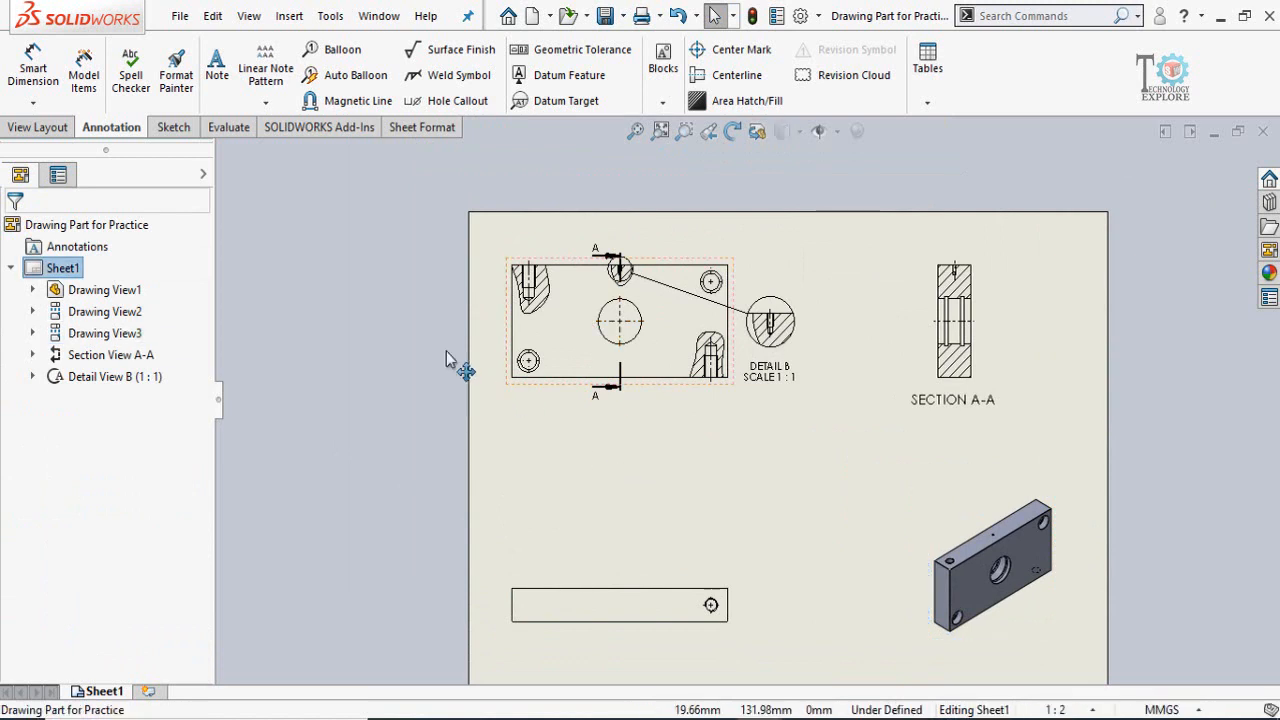
click(34, 104)
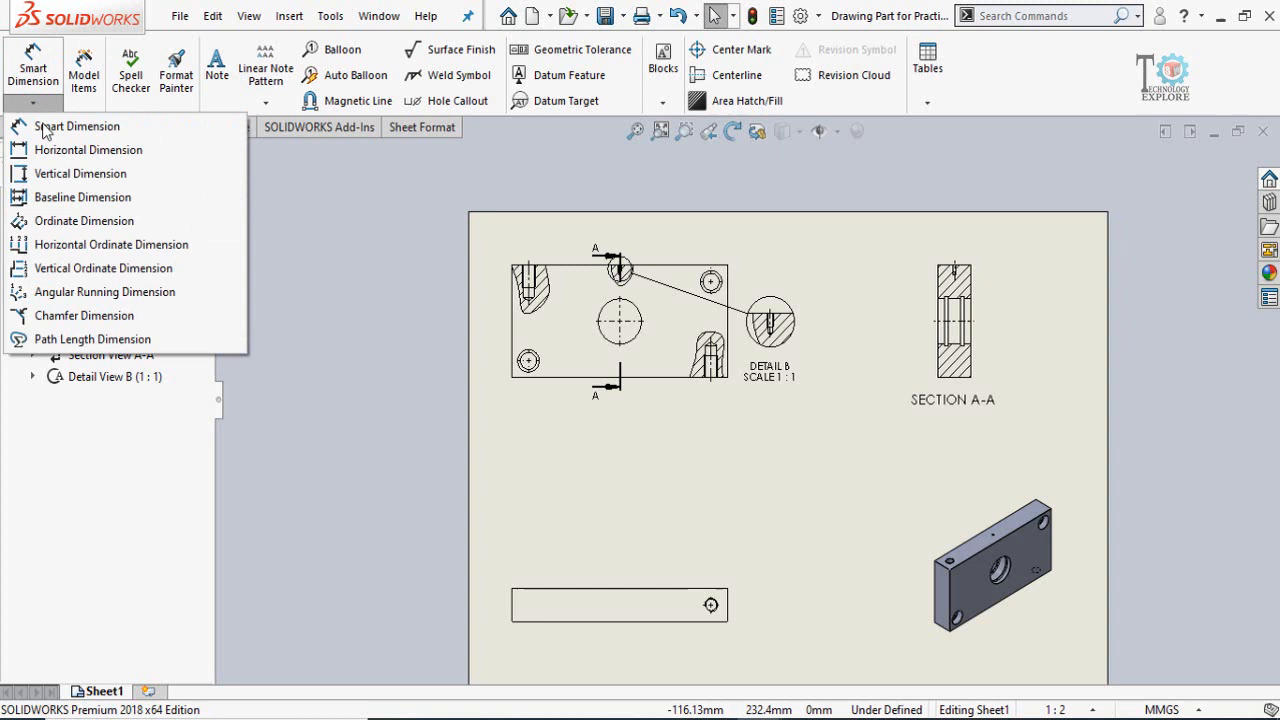
click(52, 250)
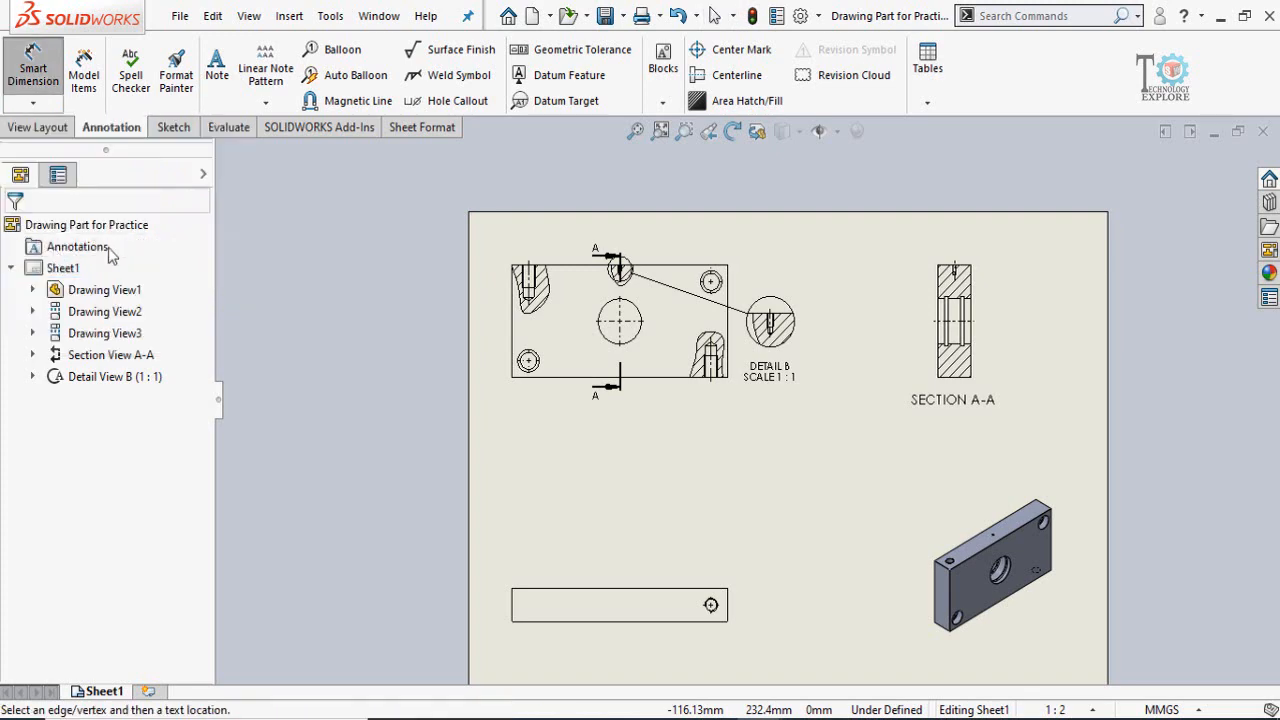
scroll(594, 248, down, 4)
middle_drag(593, 324, 568, 297)
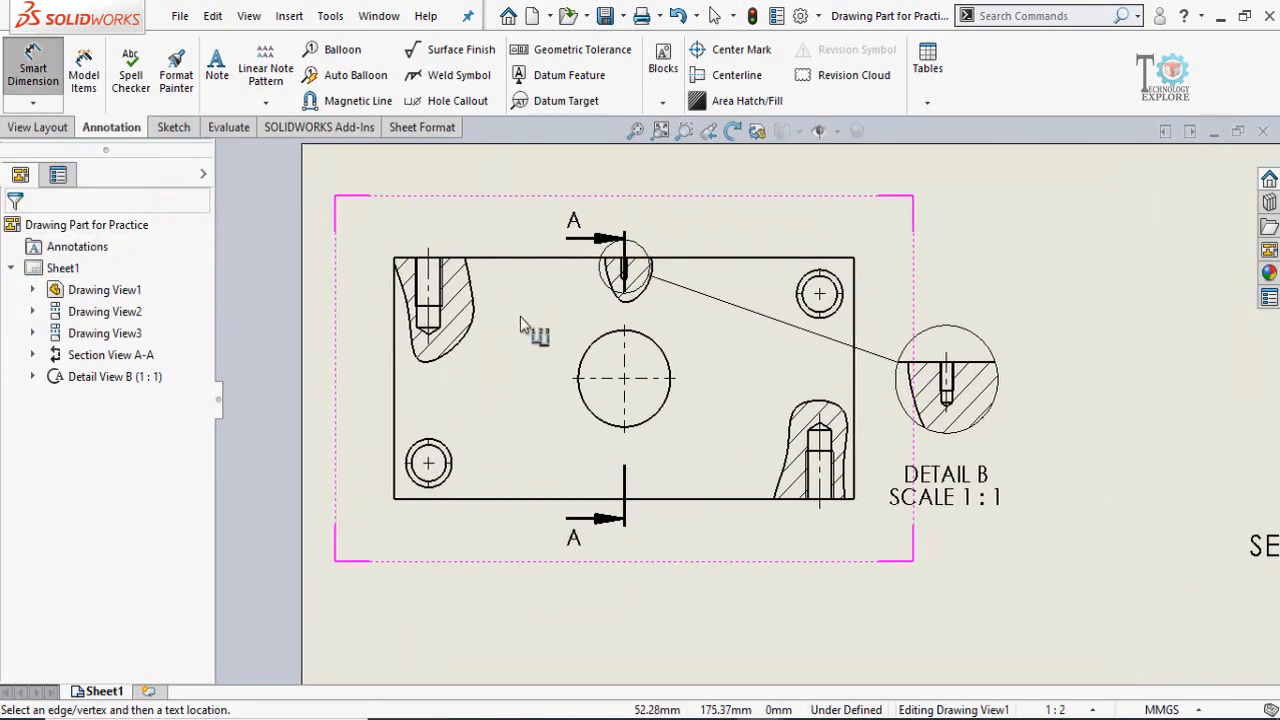
click(396, 312)
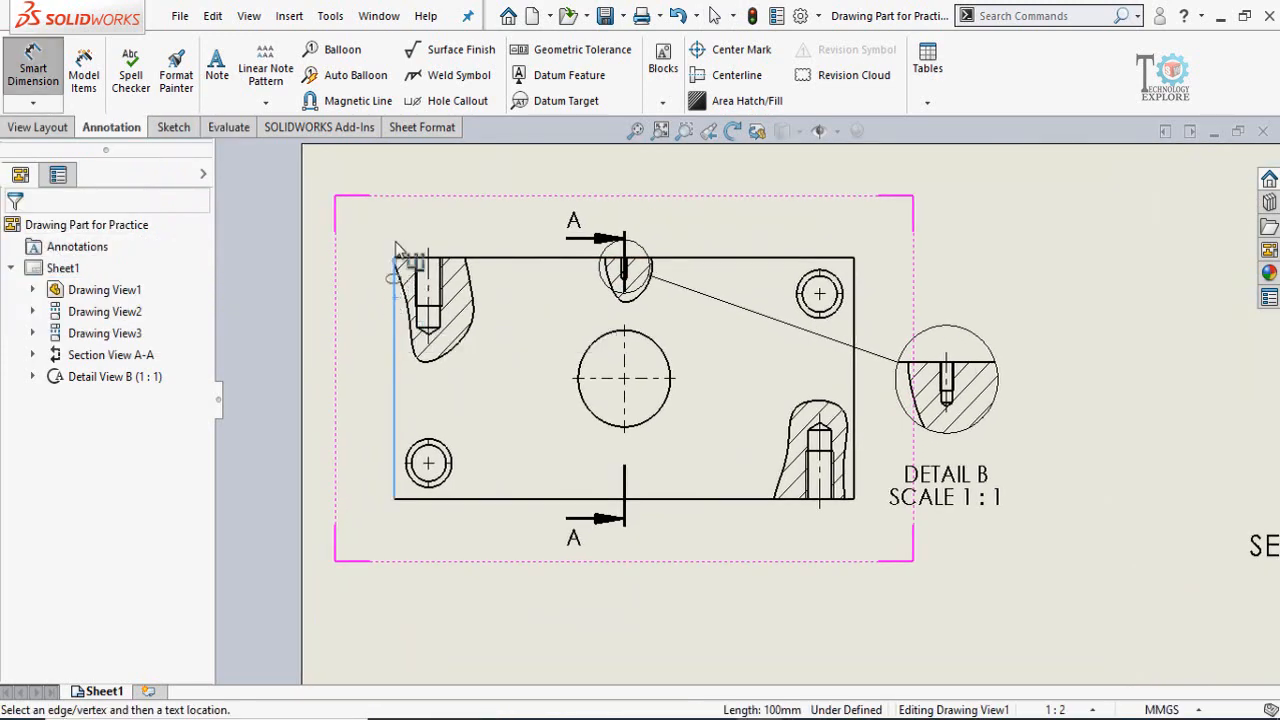
click(394, 212)
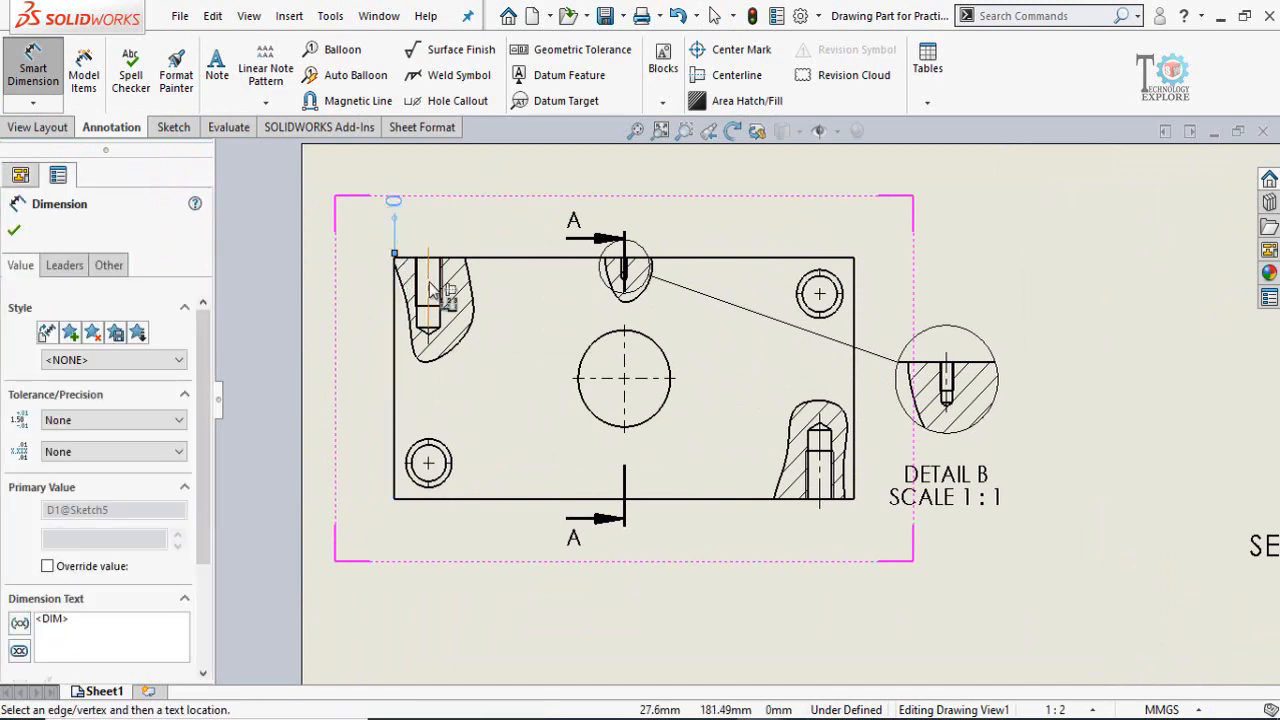
Add horizontal ordinate dimensions to the upper-left tapped hole, the central hole, the upper-right hole and the lower-right tapped hole.
click(428, 290)
click(622, 335)
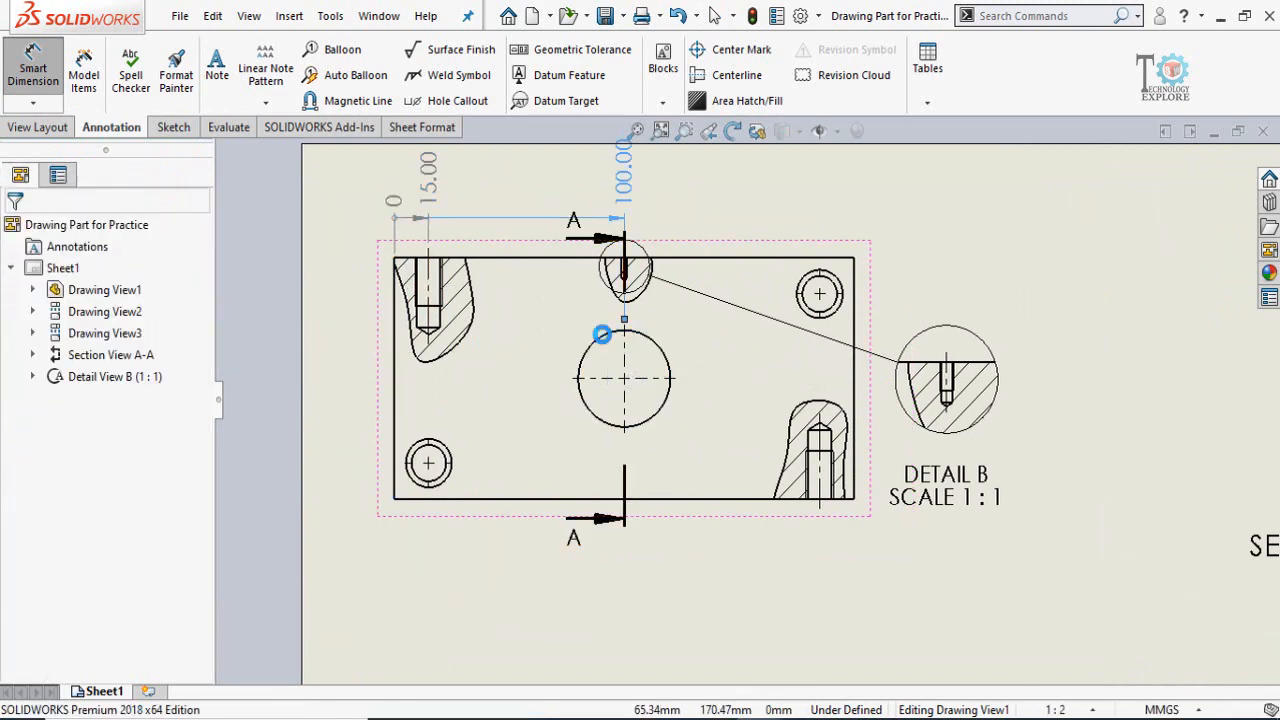
scroll(735, 397, up, 2)
scroll(732, 397, down, 3)
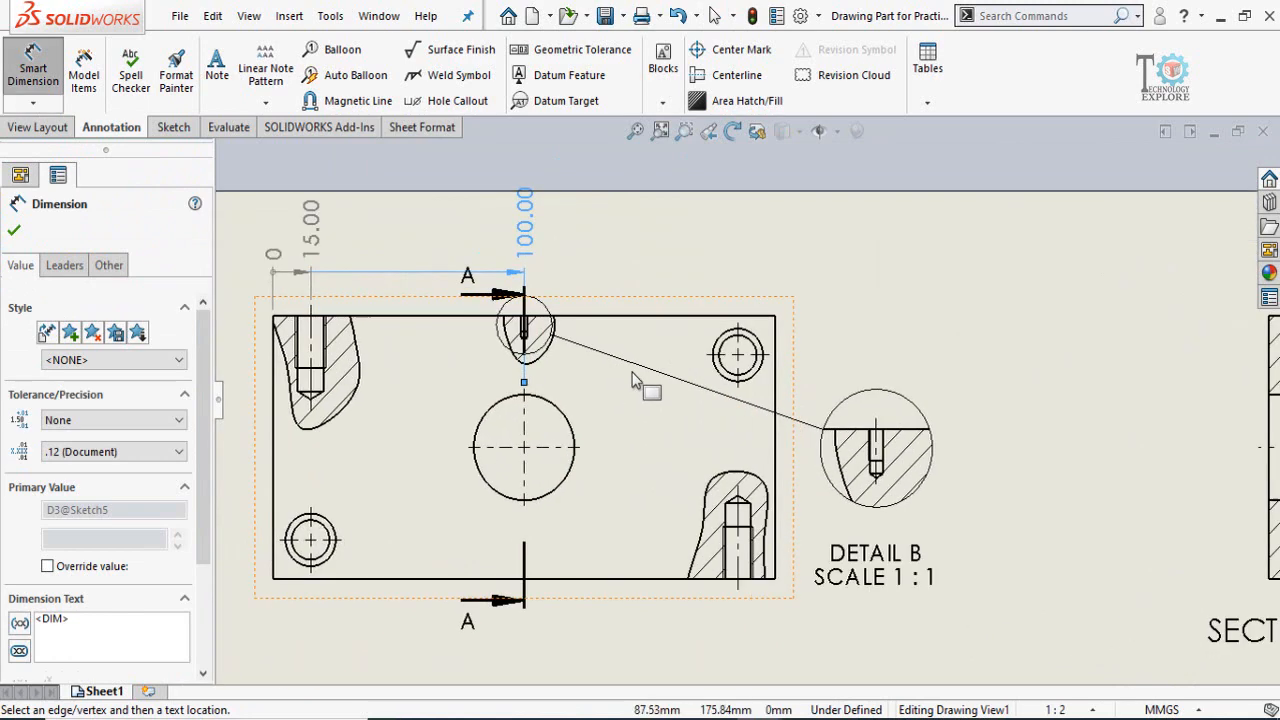
click(718, 380)
scroll(746, 399, up, 2)
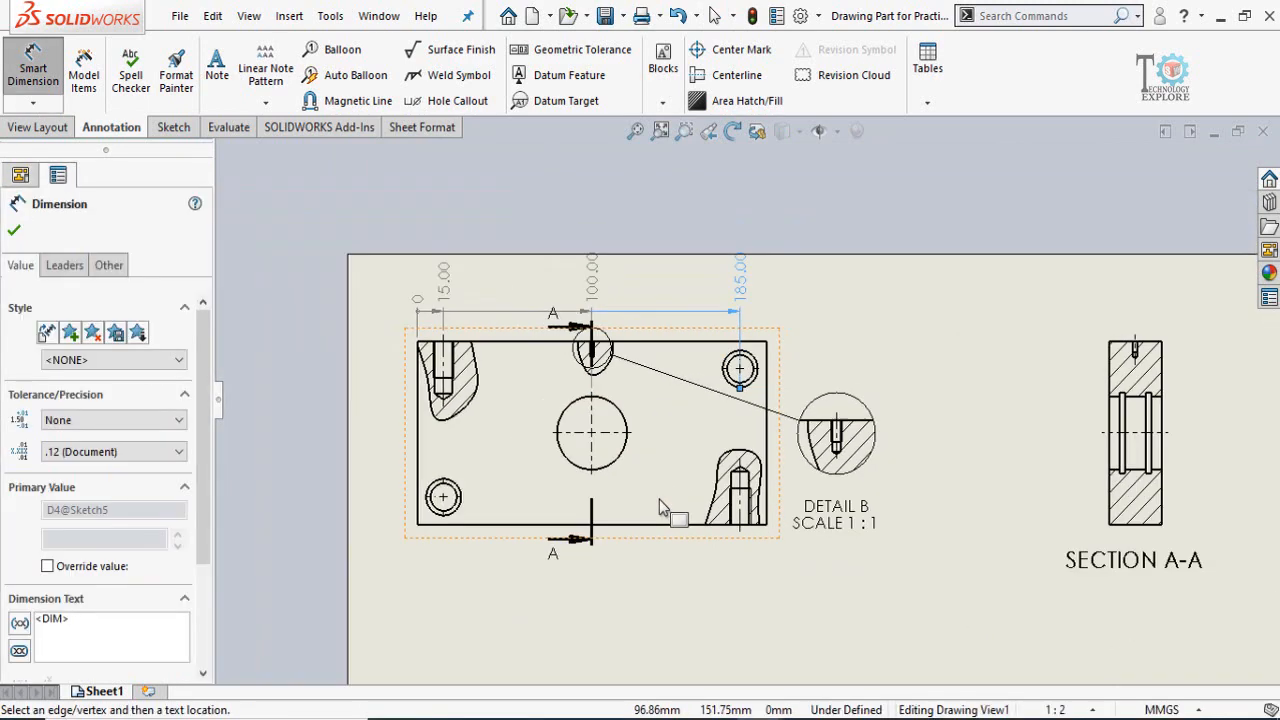
click(740, 487)
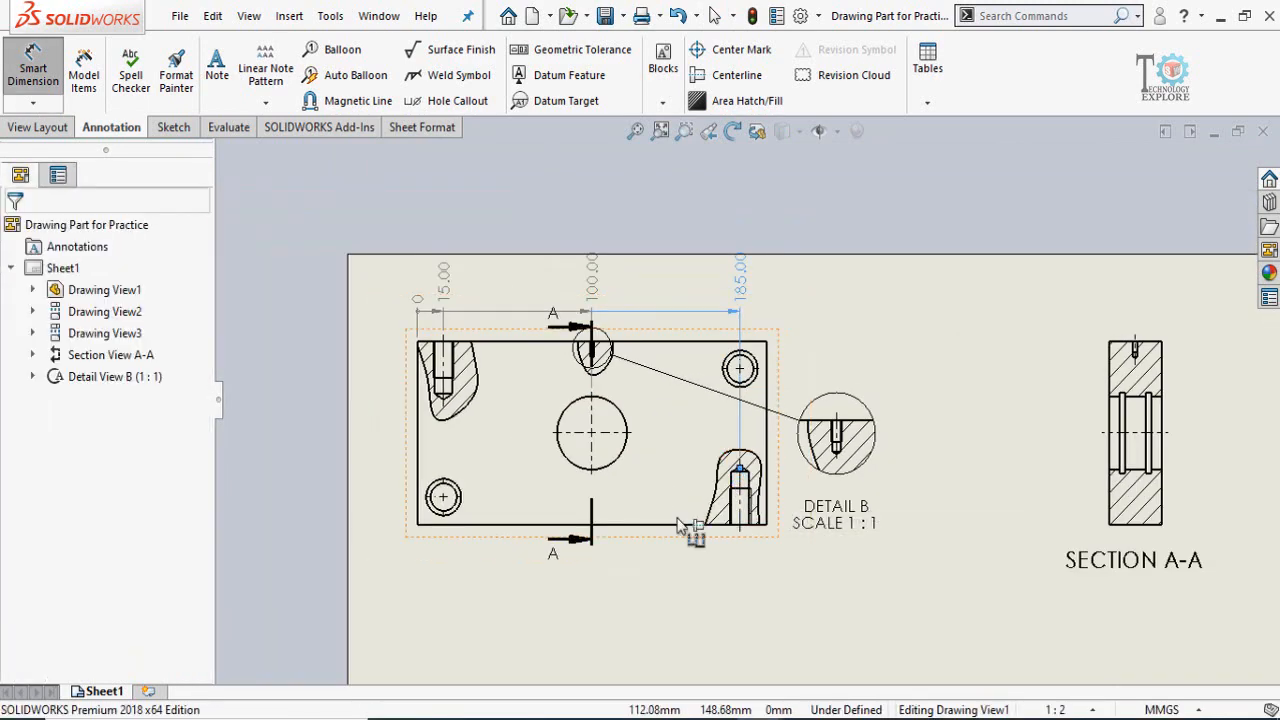
Add the lower-left hole to the horizontal ordinate dimensions on the front view and finish dimensioning.
click(445, 503)
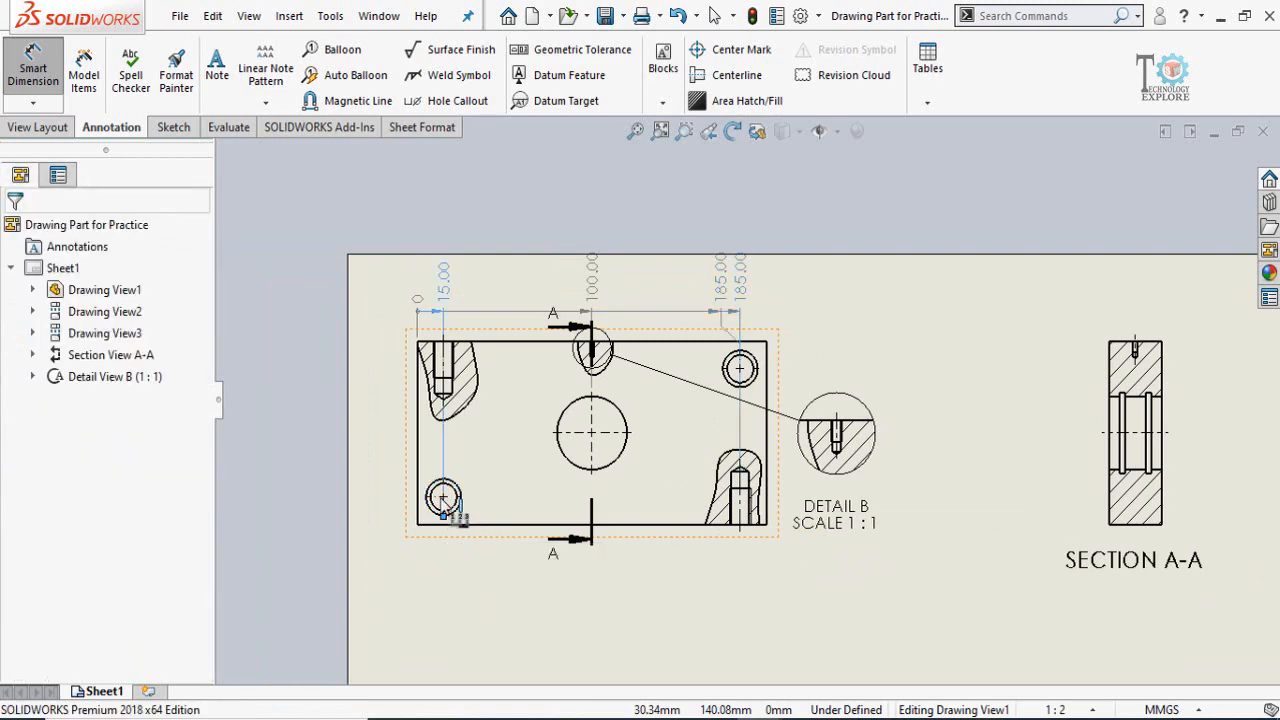
click(21, 240)
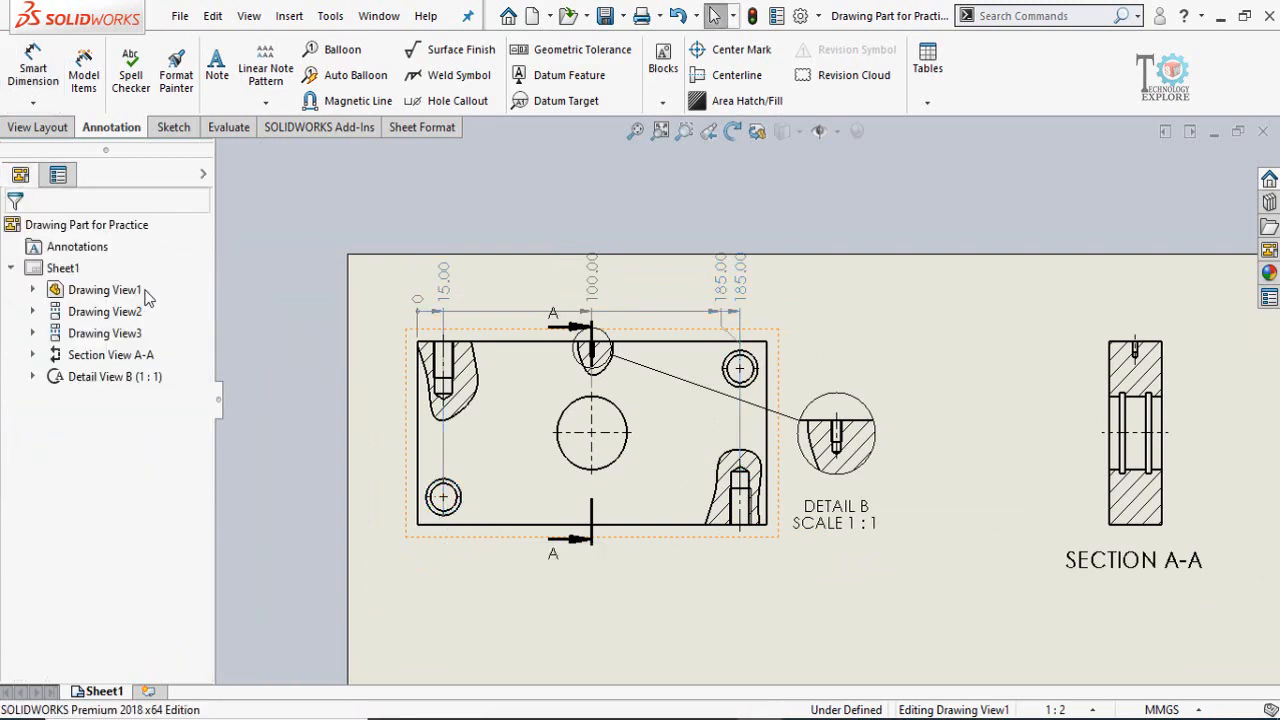
Turn off the ordinate chain for the horizontal ordinate dimensions, starting from their zero dimension.
scroll(561, 367, down, 3)
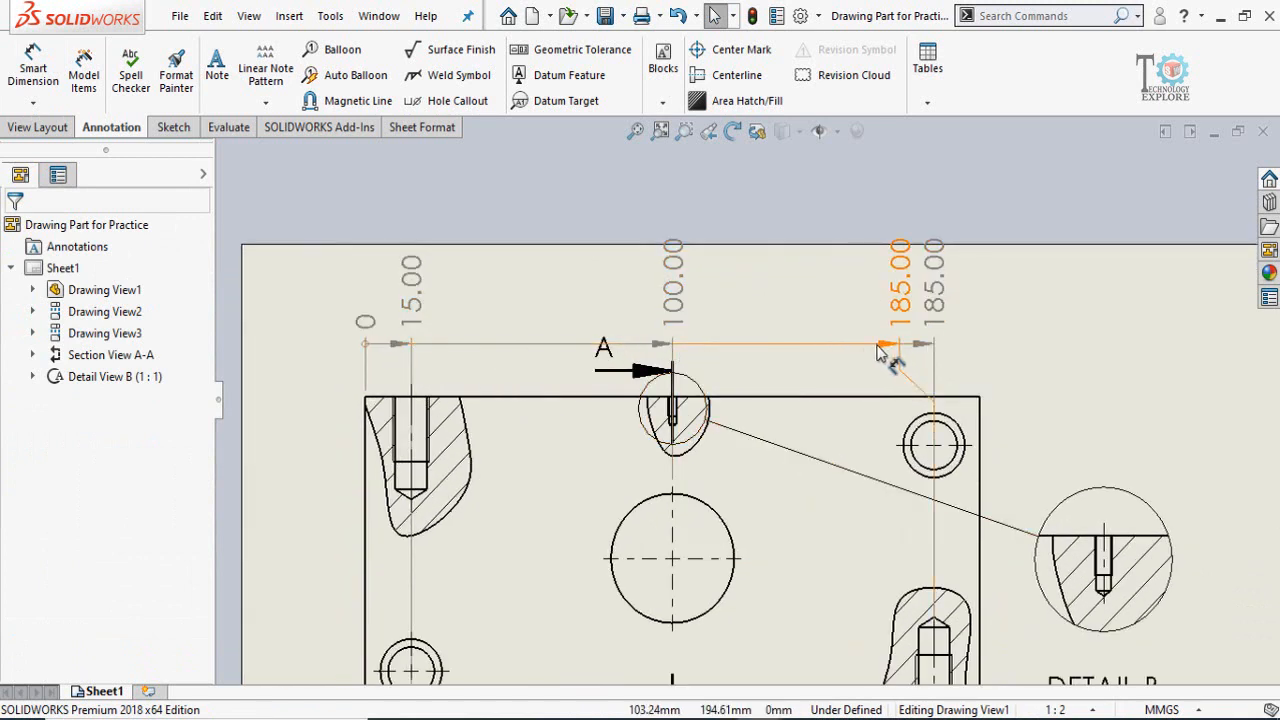
click(365, 328)
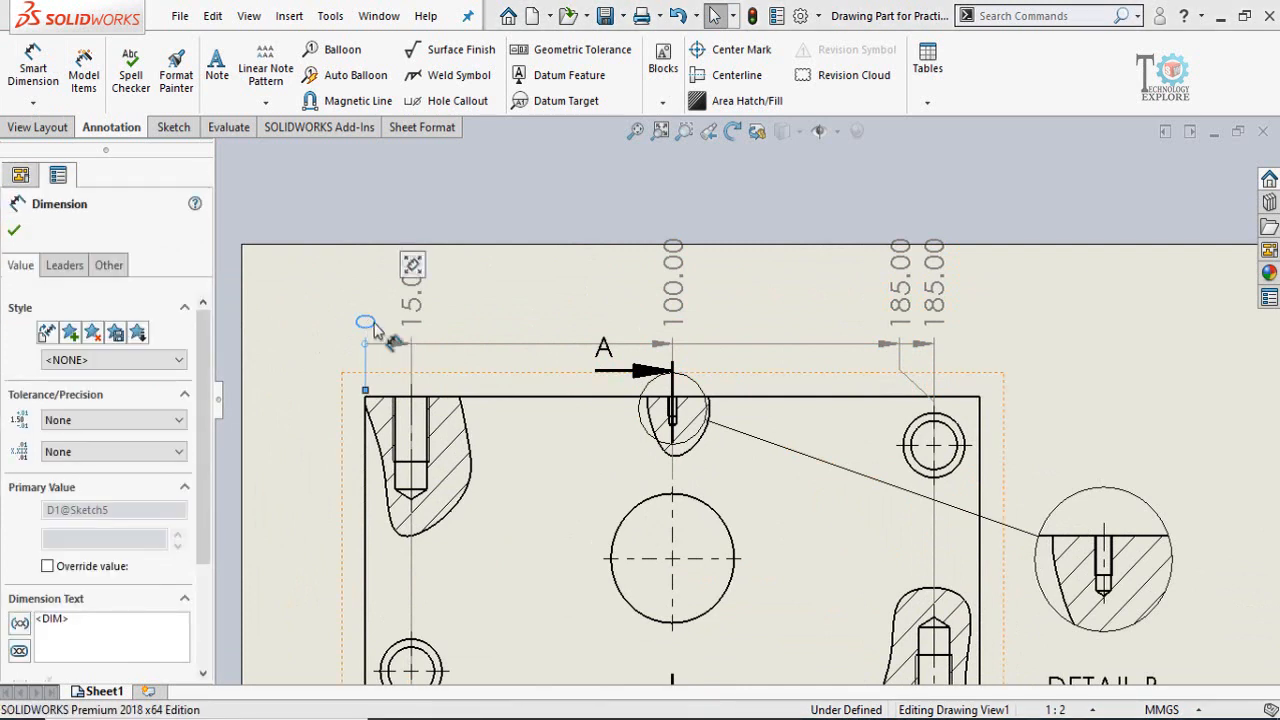
click(63, 267)
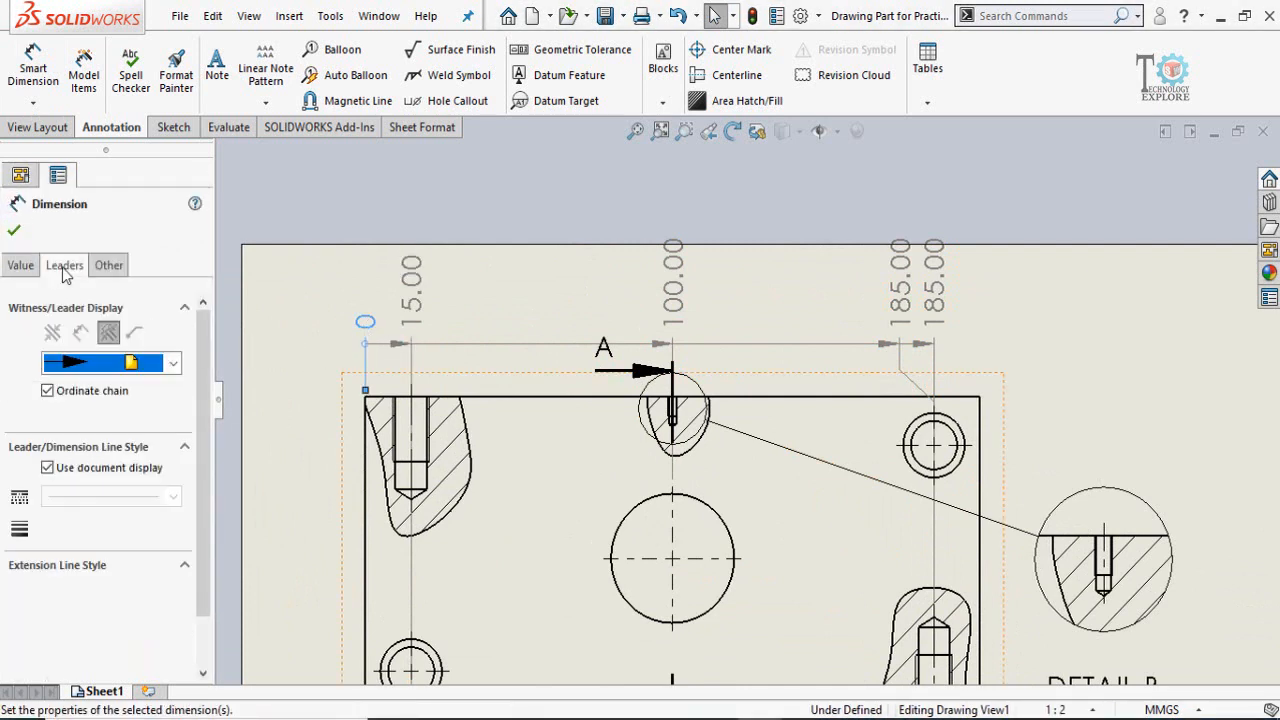
click(60, 391)
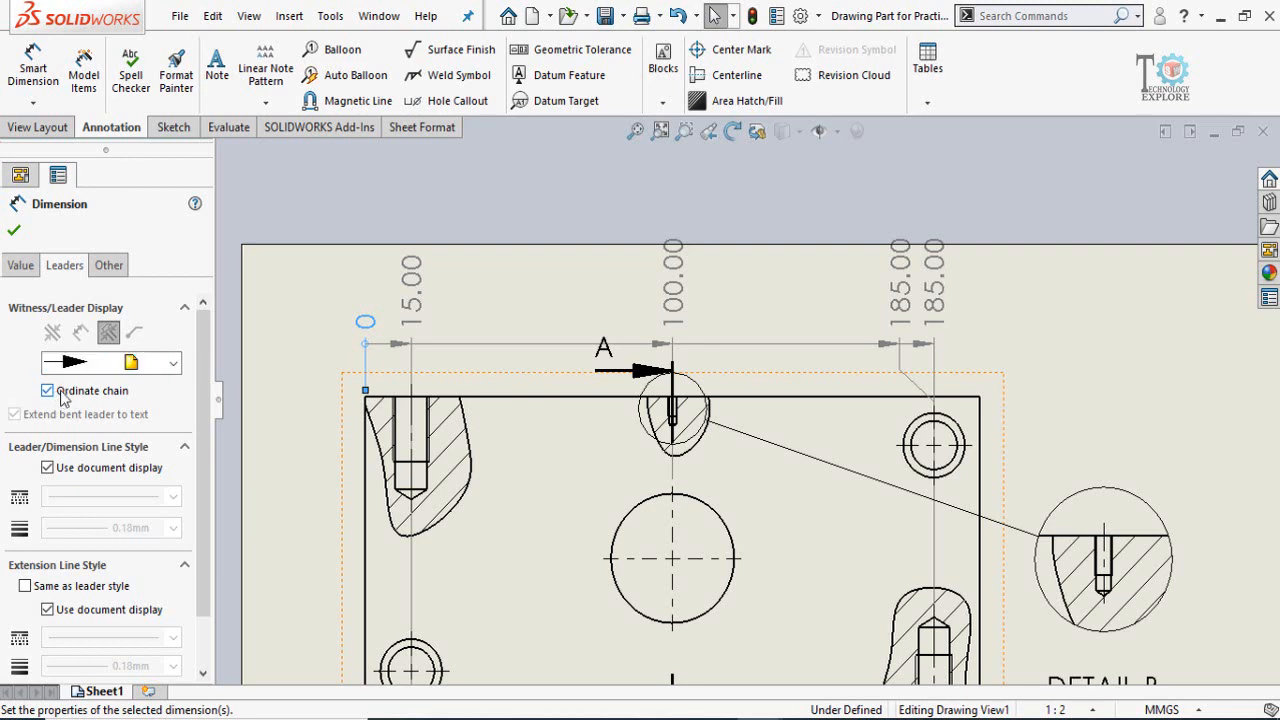
click(11, 237)
Set the primary precision of all horizontal ordinate dimensions except the zero to None.
scroll(817, 338, up, 2)
scroll(816, 338, down, 2)
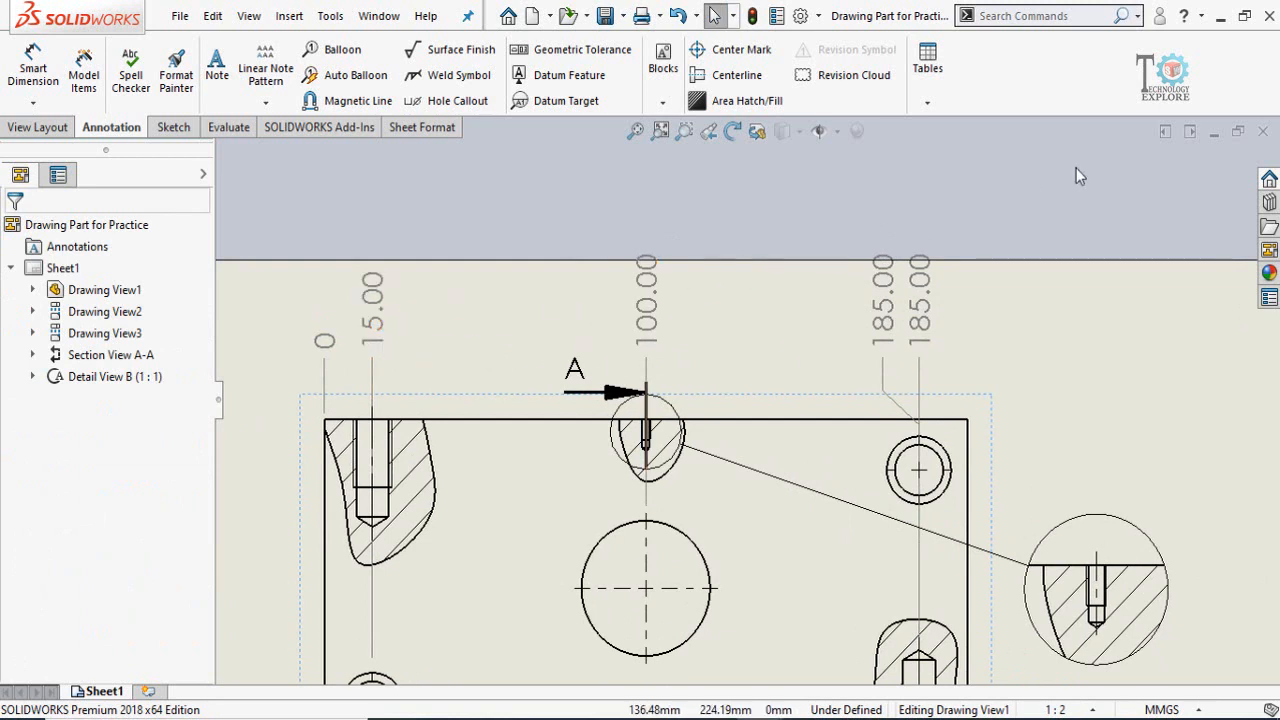
drag(1088, 174, 349, 328)
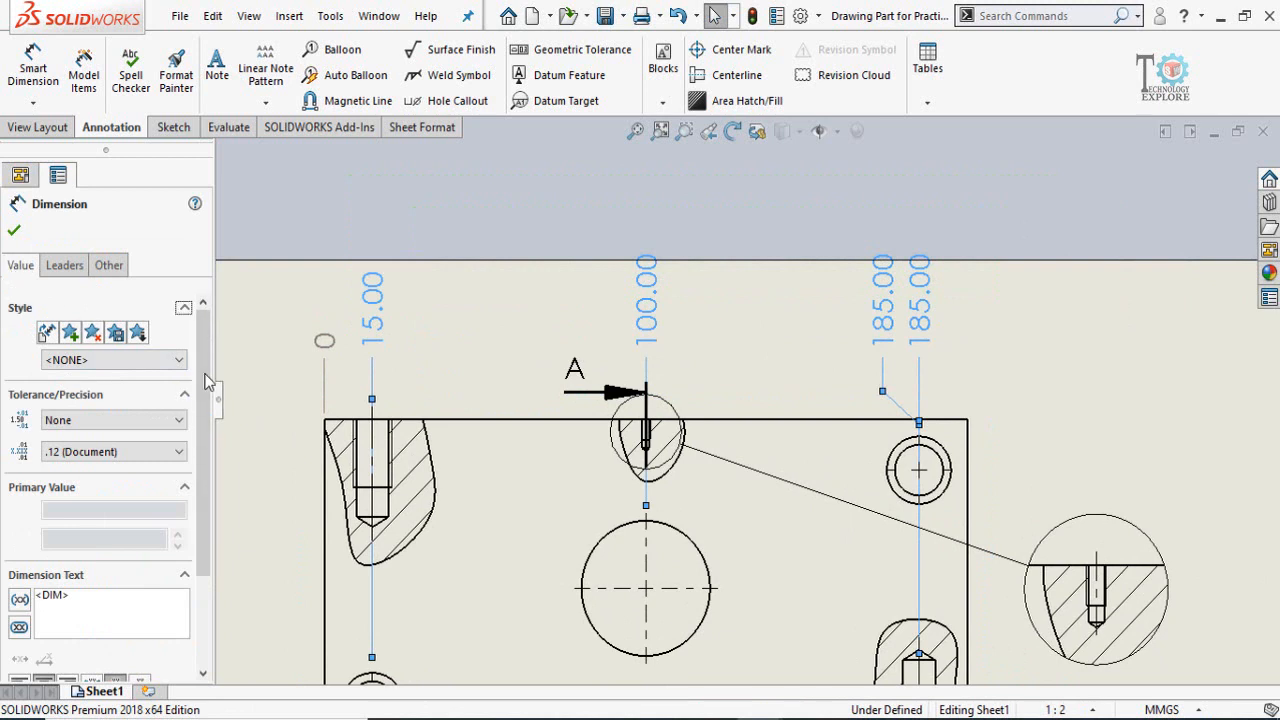
scroll(207, 381, down, 1)
click(83, 399)
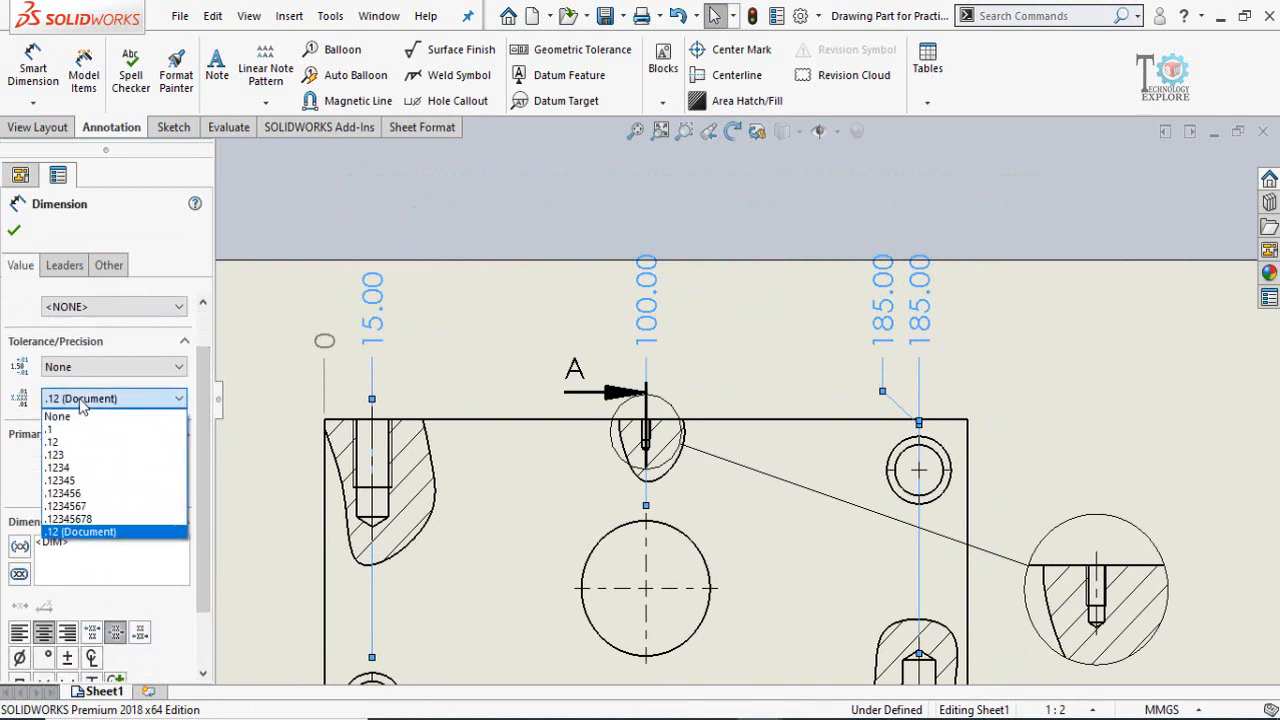
click(65, 419)
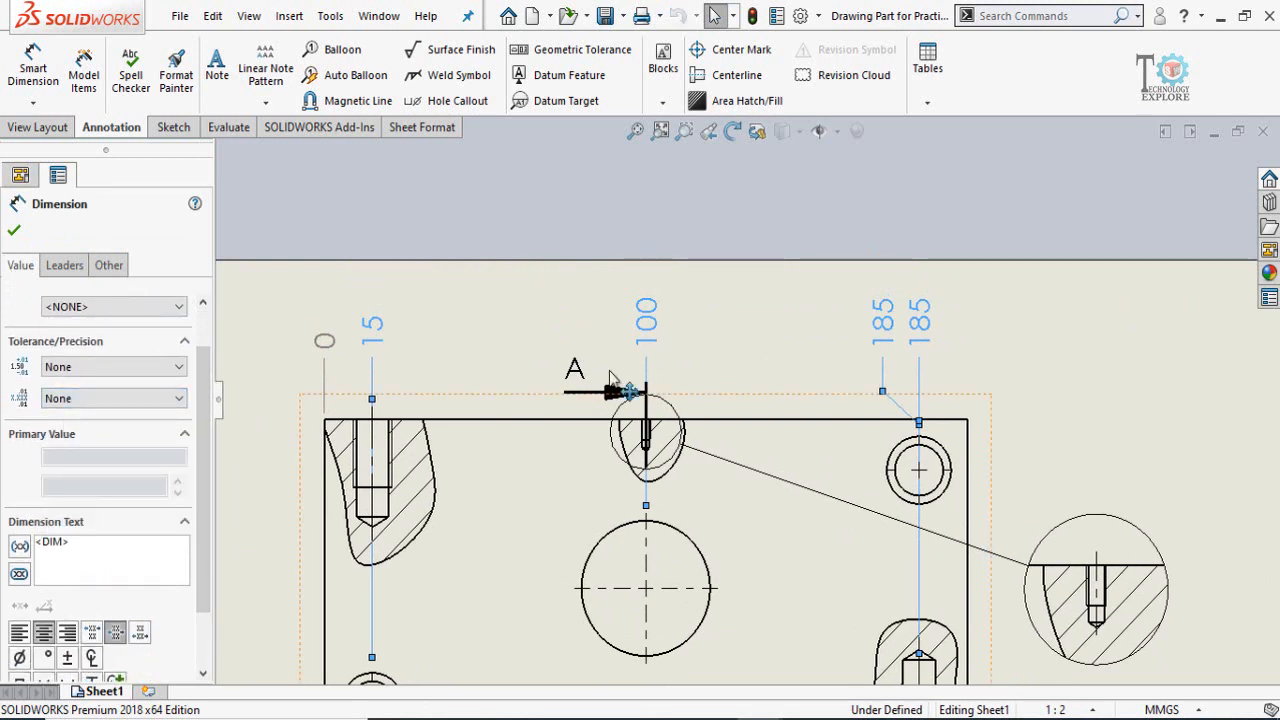
click(698, 344)
scroll(720, 320, up, 1)
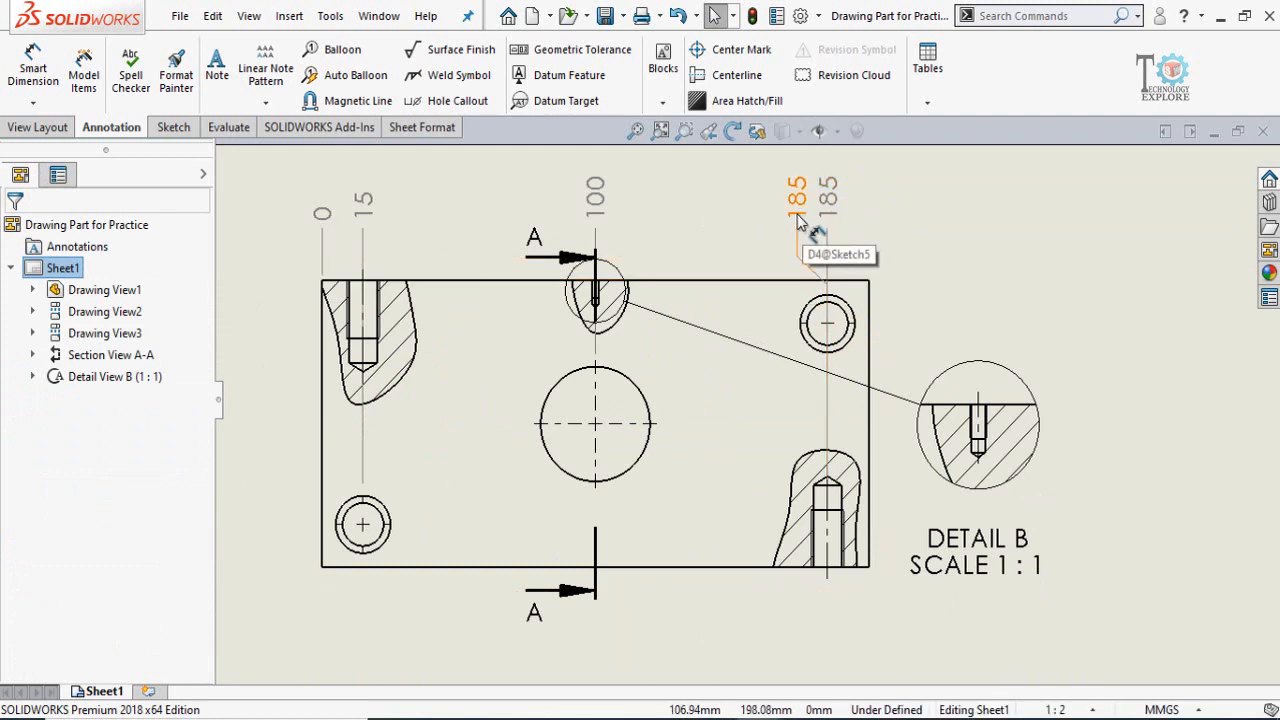
right_click(797, 214)
click(727, 232)
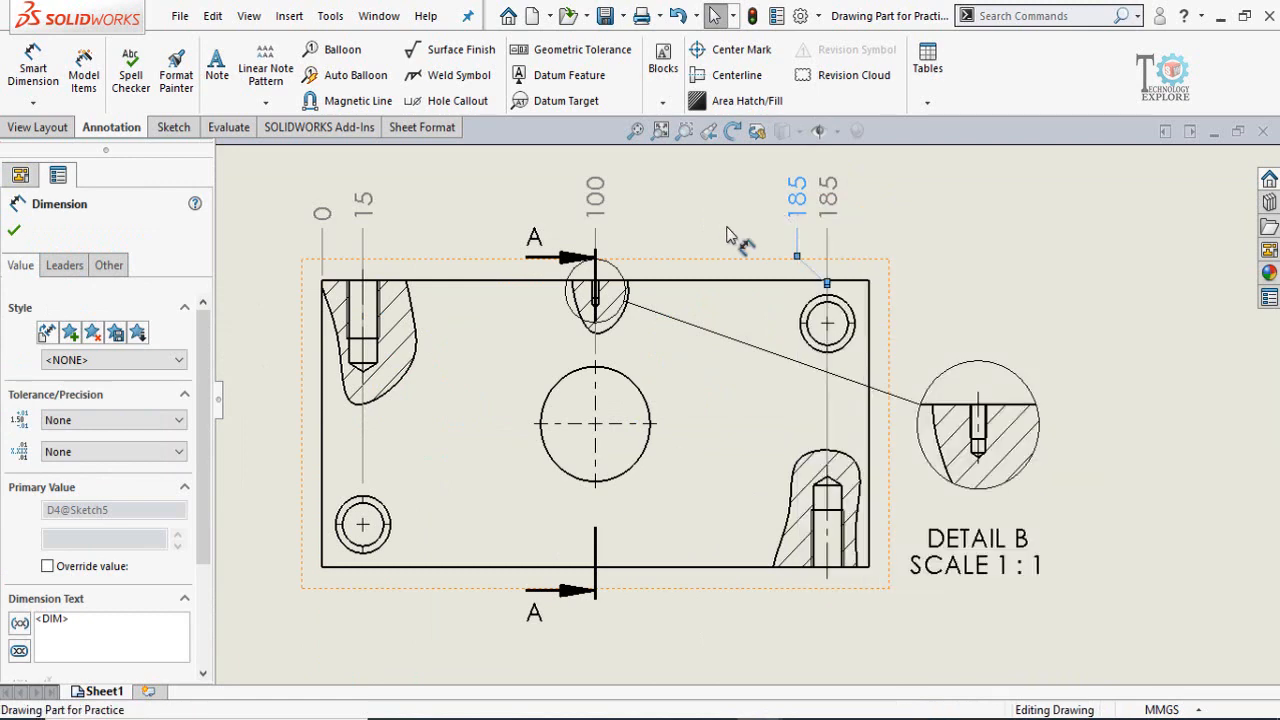
click(727, 232)
Remove the jog from the horizontal ordinate dimensions above the front view by turning off the Jog display option for the whole set.
scroll(829, 240, up, 2)
mouse_move(882, 172)
mouse_down()
mouse_move(546, 298)
mouse_move(404, 283)
mouse_up()
scroll(755, 280, up, 2)
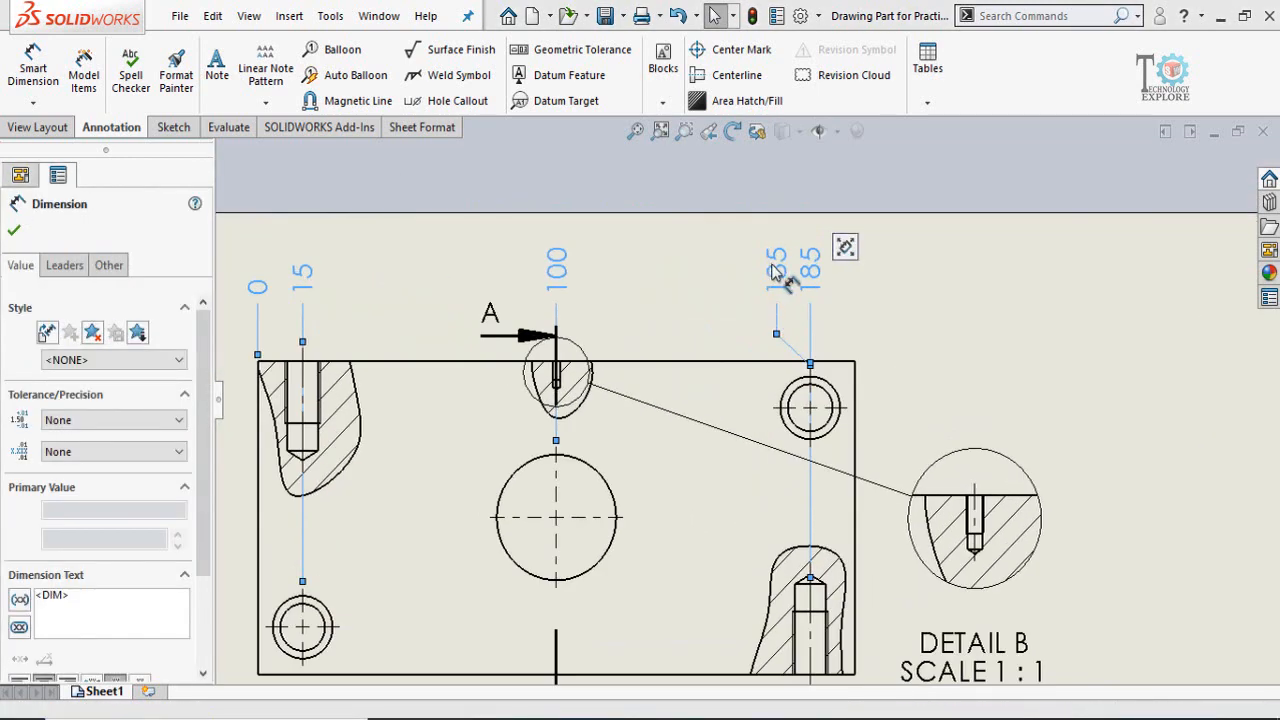
right_click(775, 268)
mouse_move(876, 465)
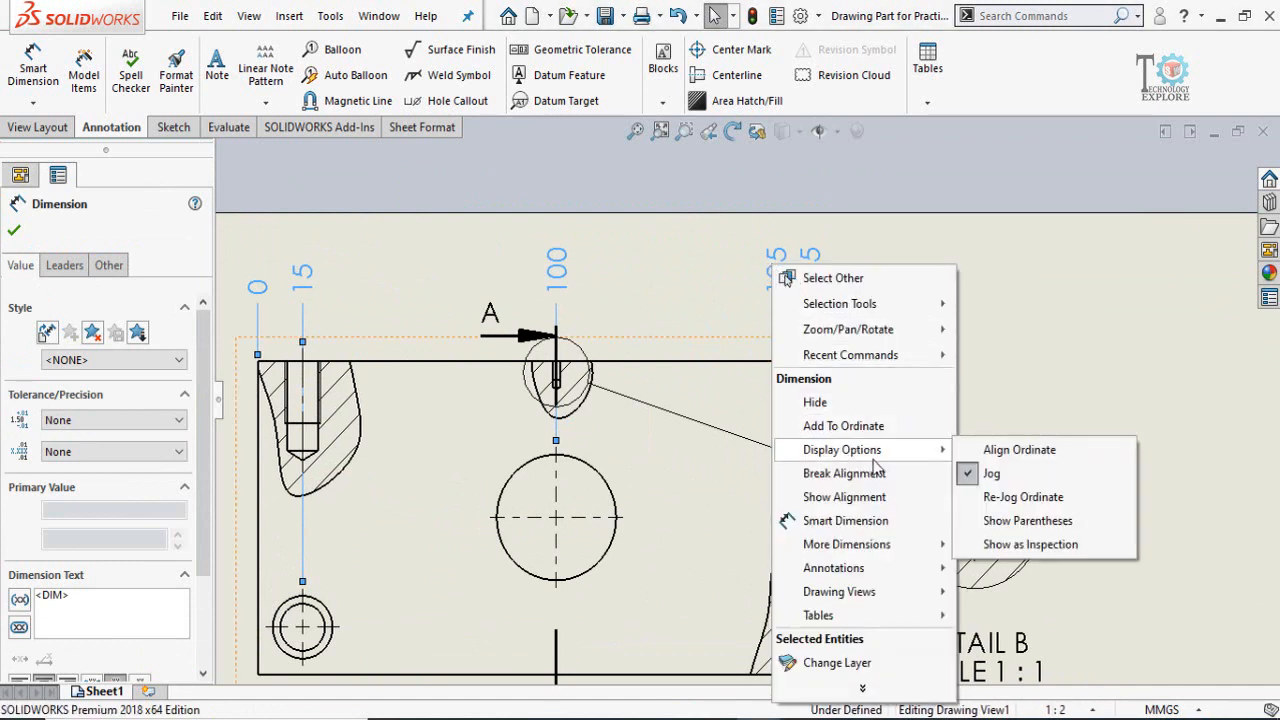
click(976, 482)
scroll(880, 425, down, 5)
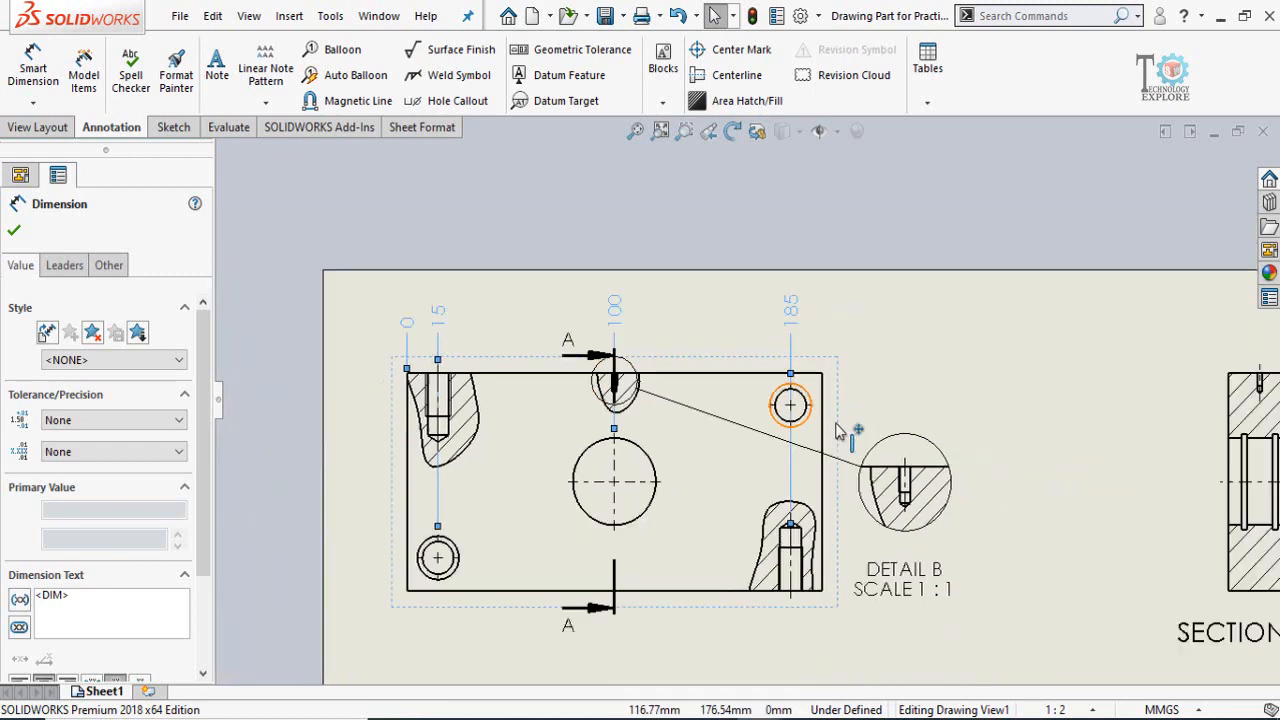
scroll(602, 560, up, 2)
click(600, 520)
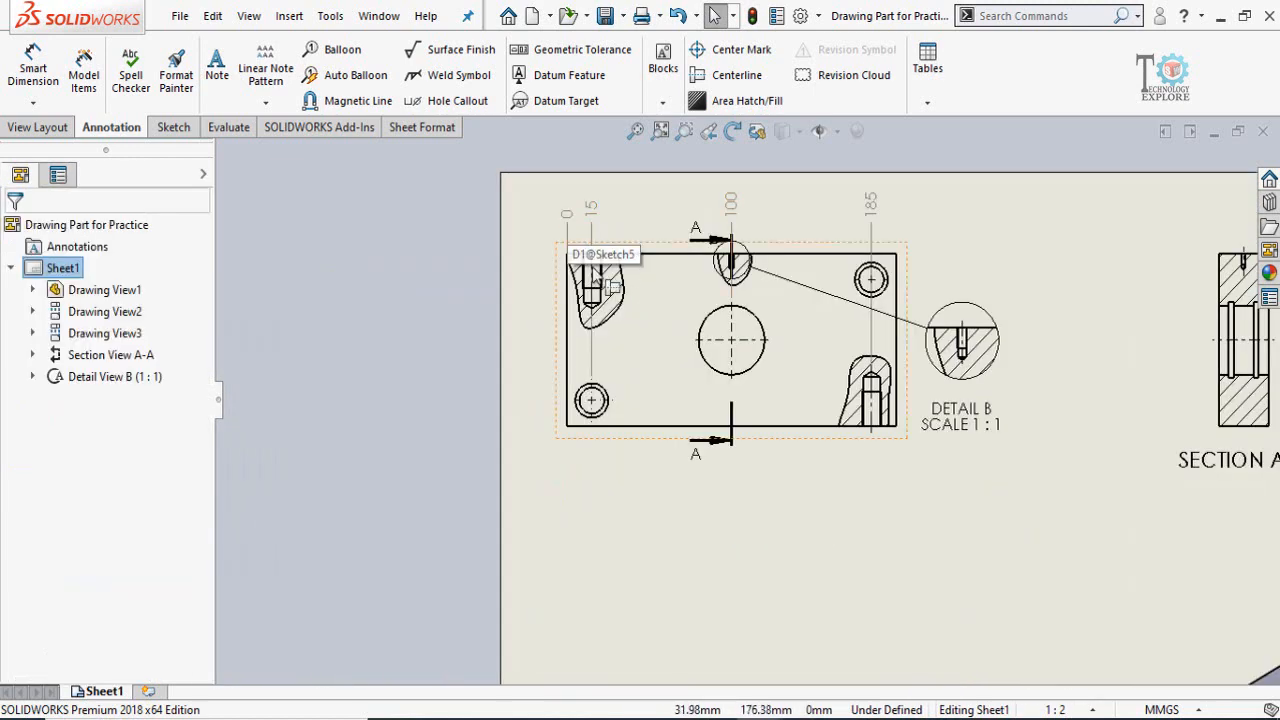
middle_drag(840, 410, 831, 395)
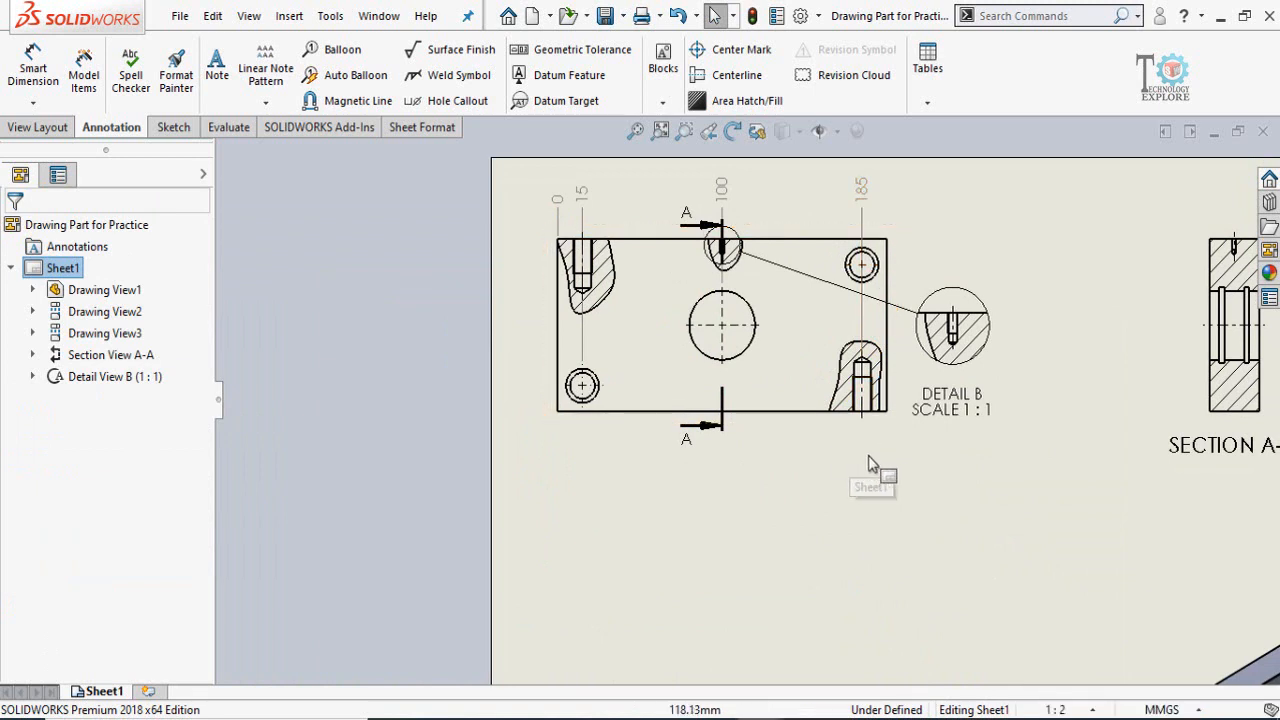
click(866, 213)
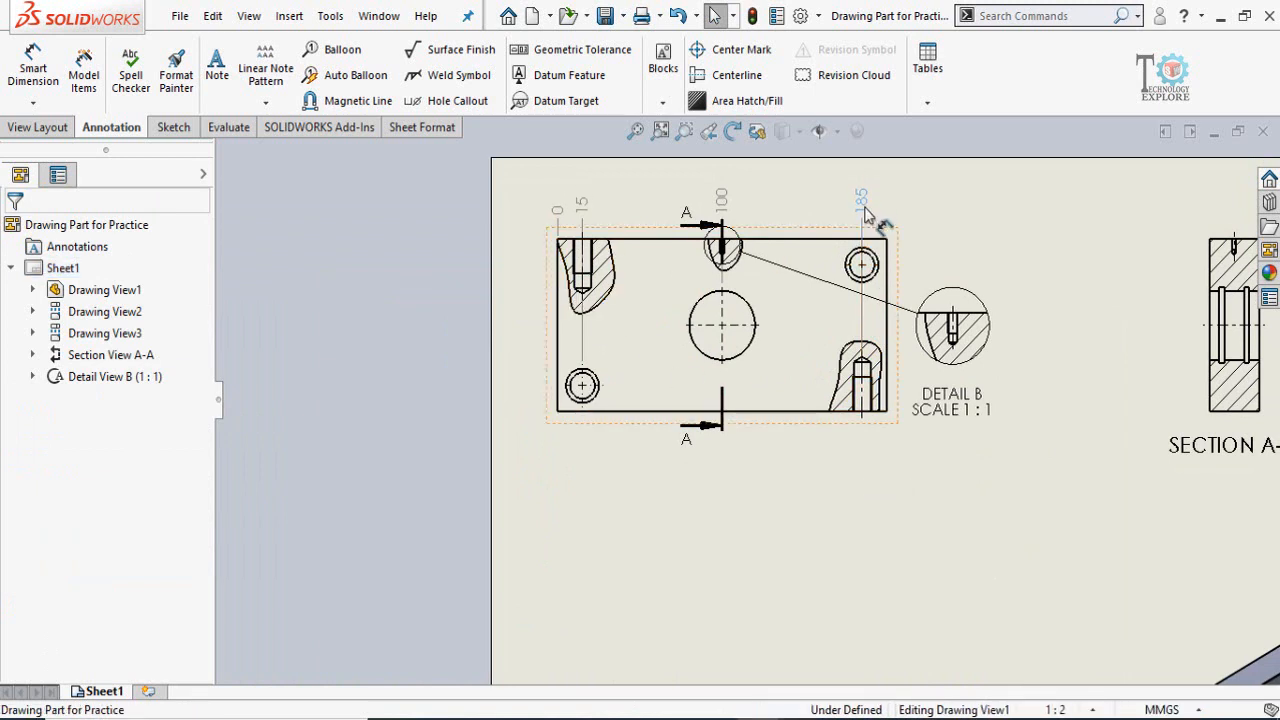
mouse_move(866, 213)
mouse_down()
mouse_move(866, 460)
mouse_move(860, 205)
mouse_up()
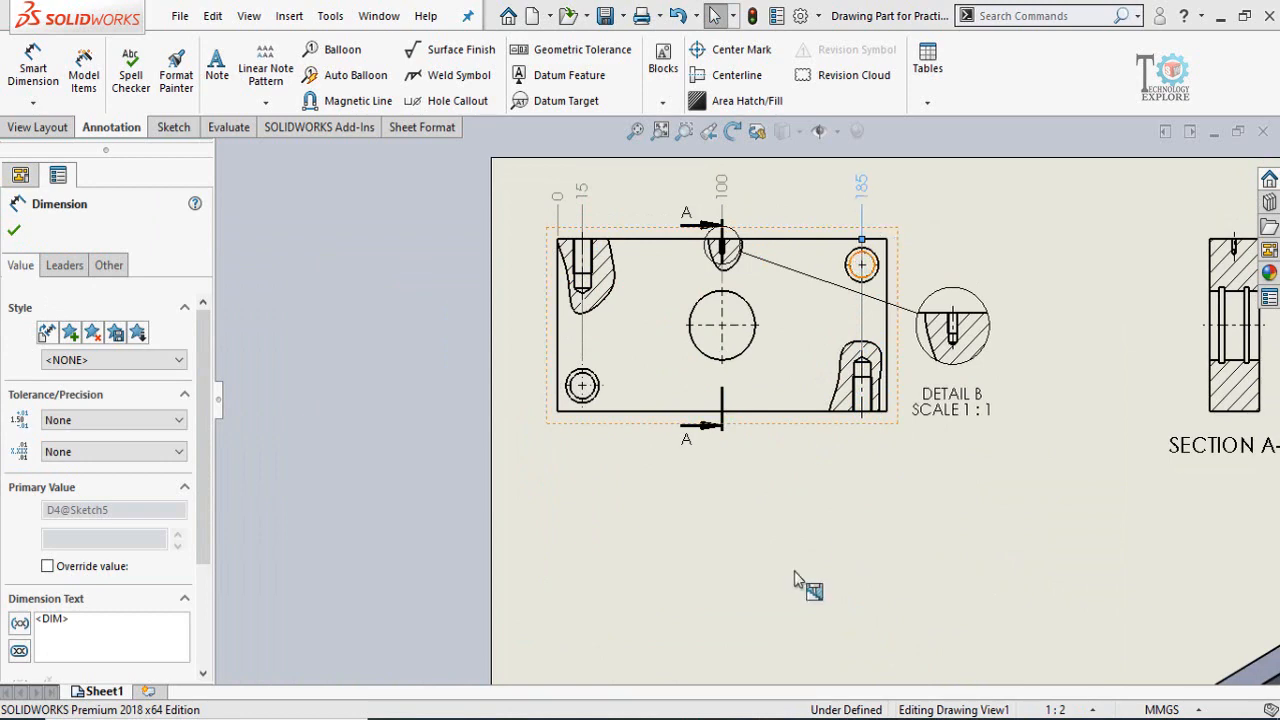
click(880, 476)
scroll(884, 415, down, 1)
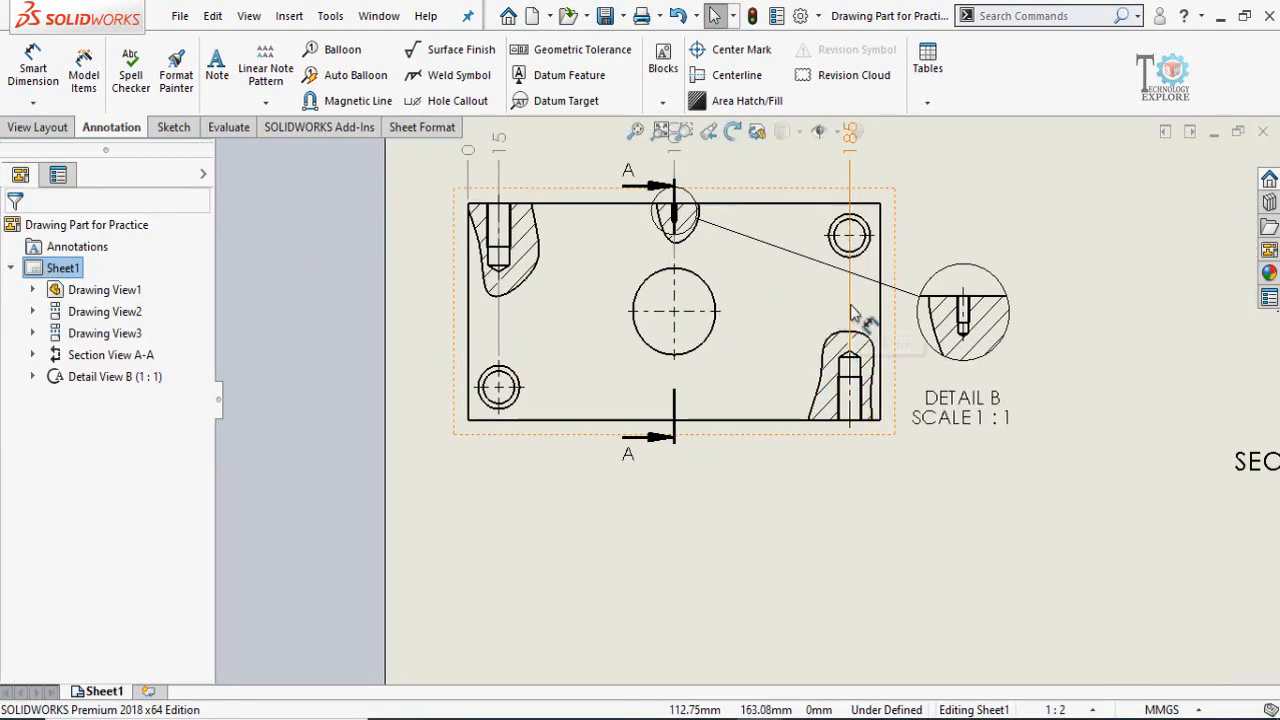
scroll(851, 313, up, 2)
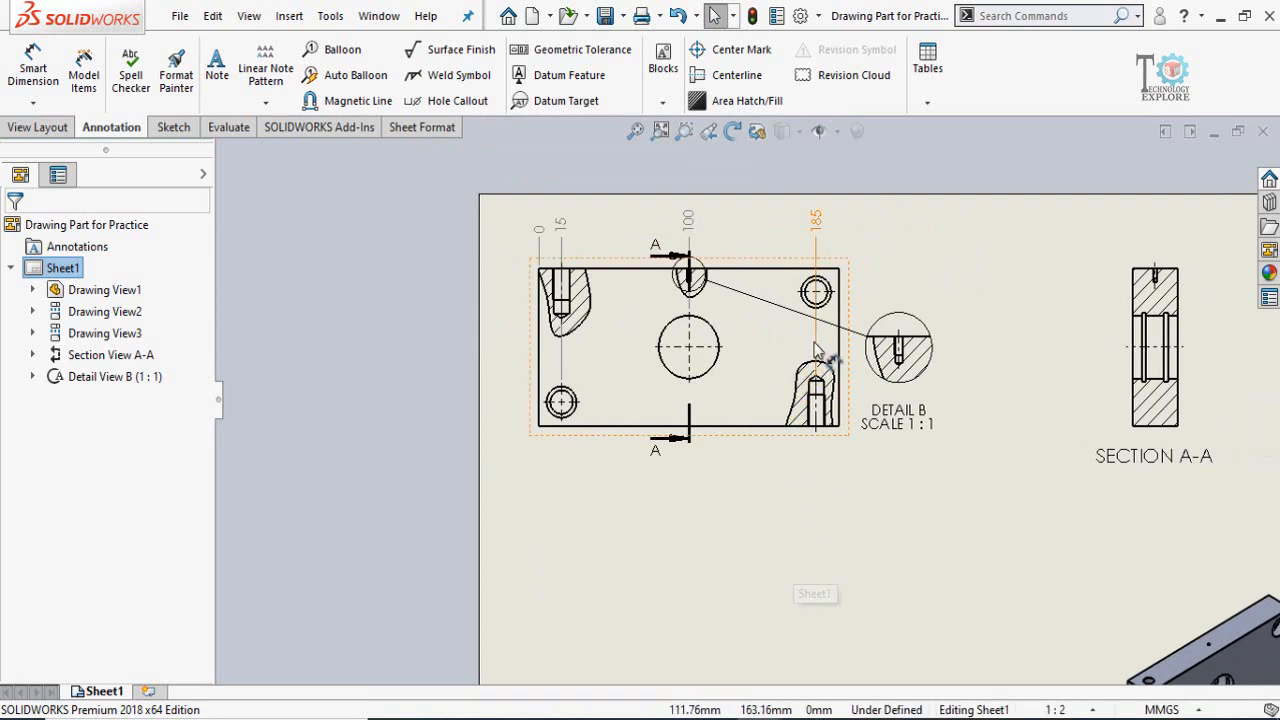
Break the alignment of the lower-right tapped hole's horizontal ordinate dimension and move it below the front view.
click(815, 345)
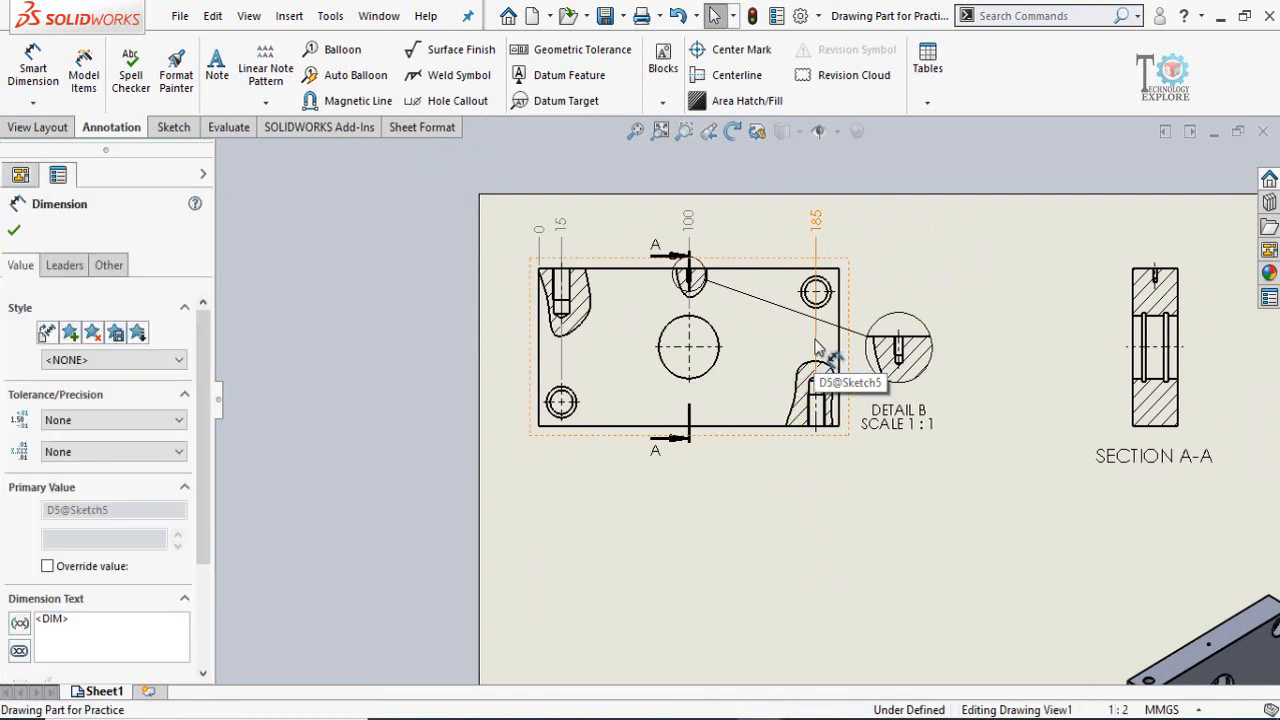
right_click(815, 345)
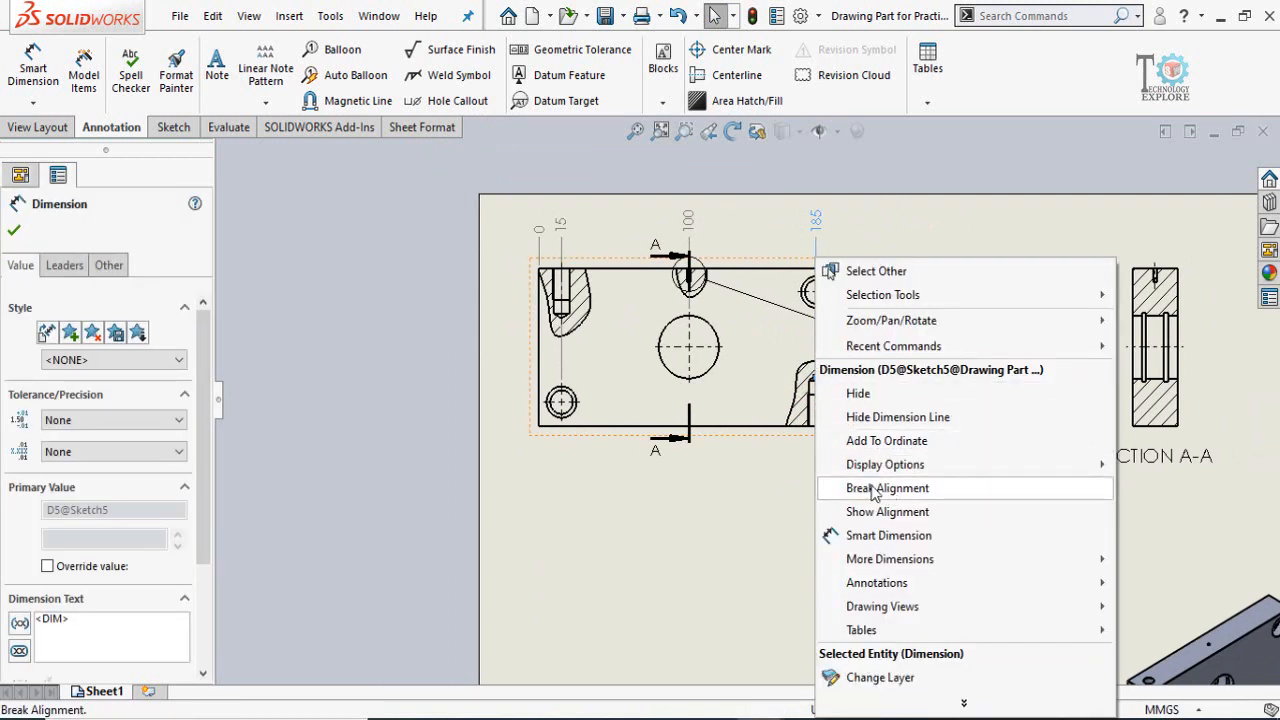
click(859, 488)
click(829, 515)
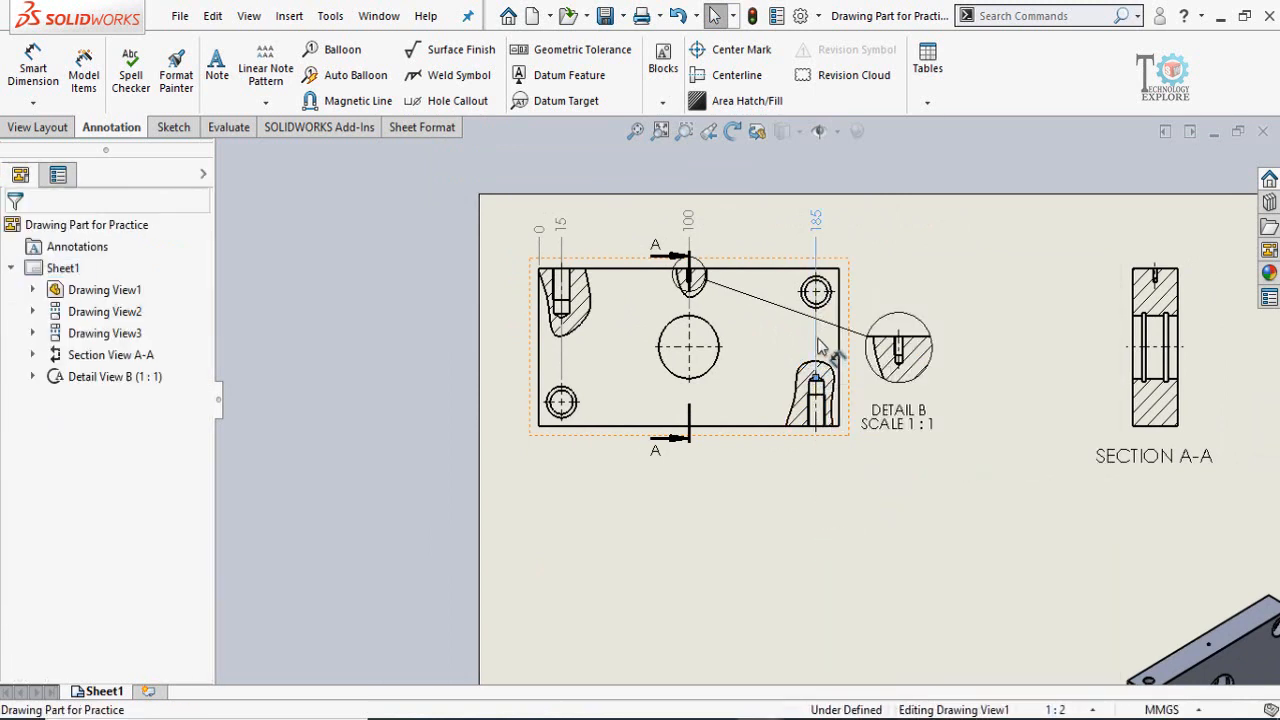
drag(826, 388, 829, 514)
click(827, 547)
scroll(718, 494, up, 2)
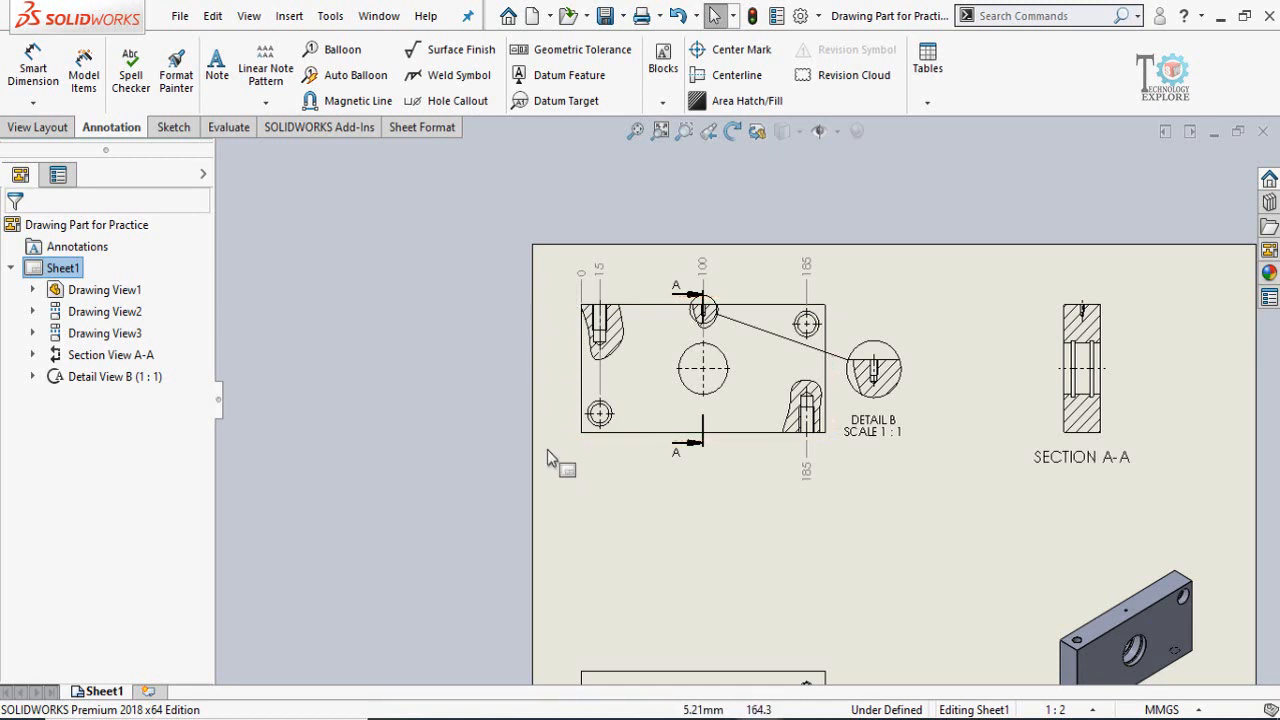
Add vertical ordinate dimensions without decimals from the plate's top edge to the upper-left thread end, central hole and lower-left hole.
click(10, 103)
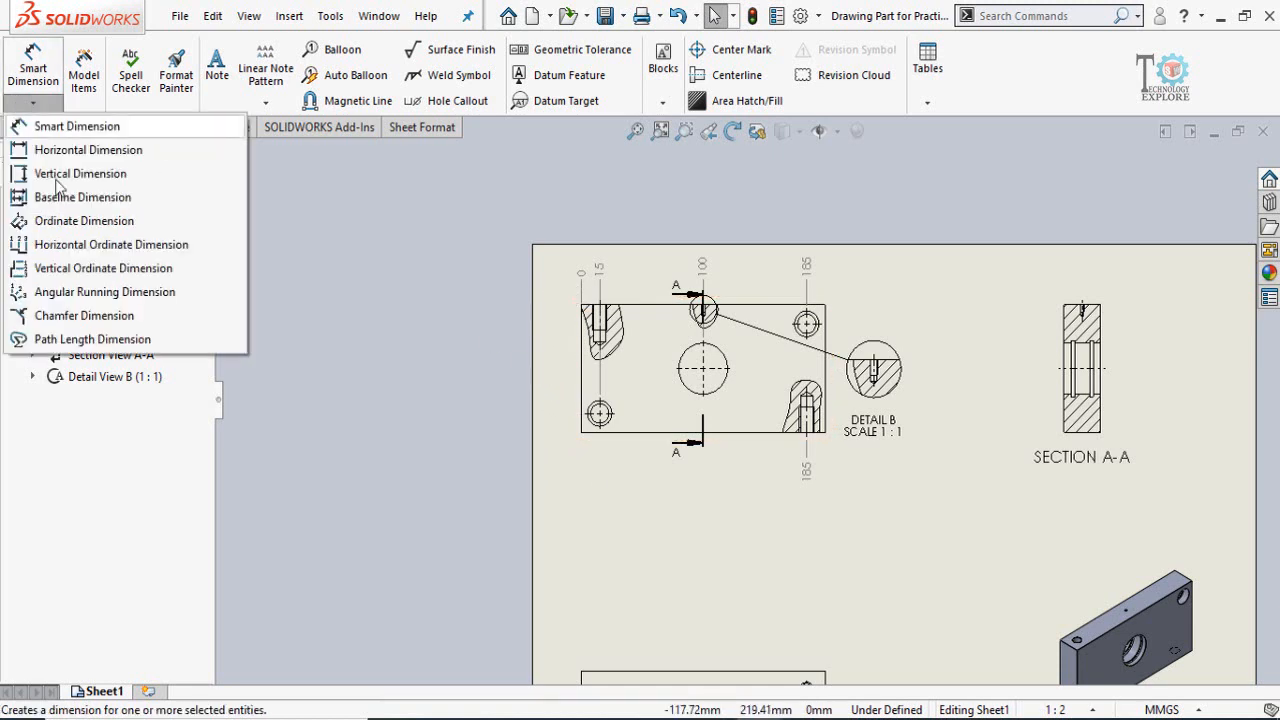
click(90, 270)
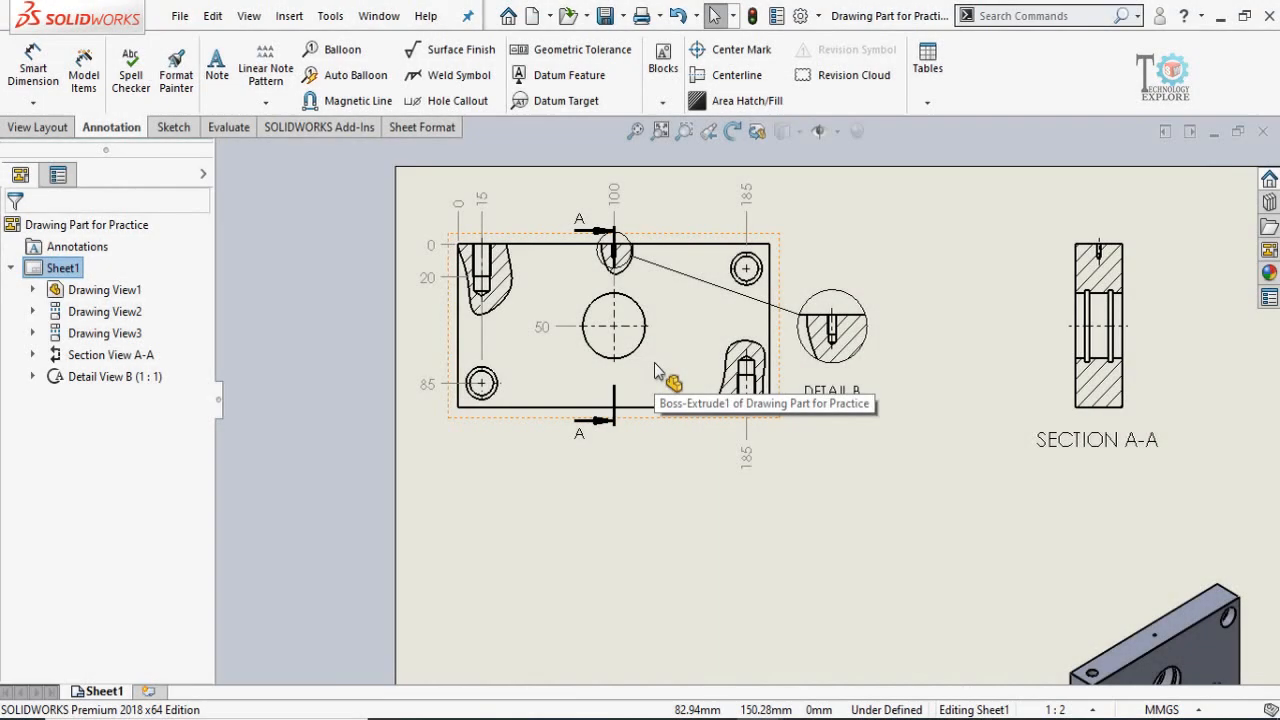
scroll(655, 365, down, 3)
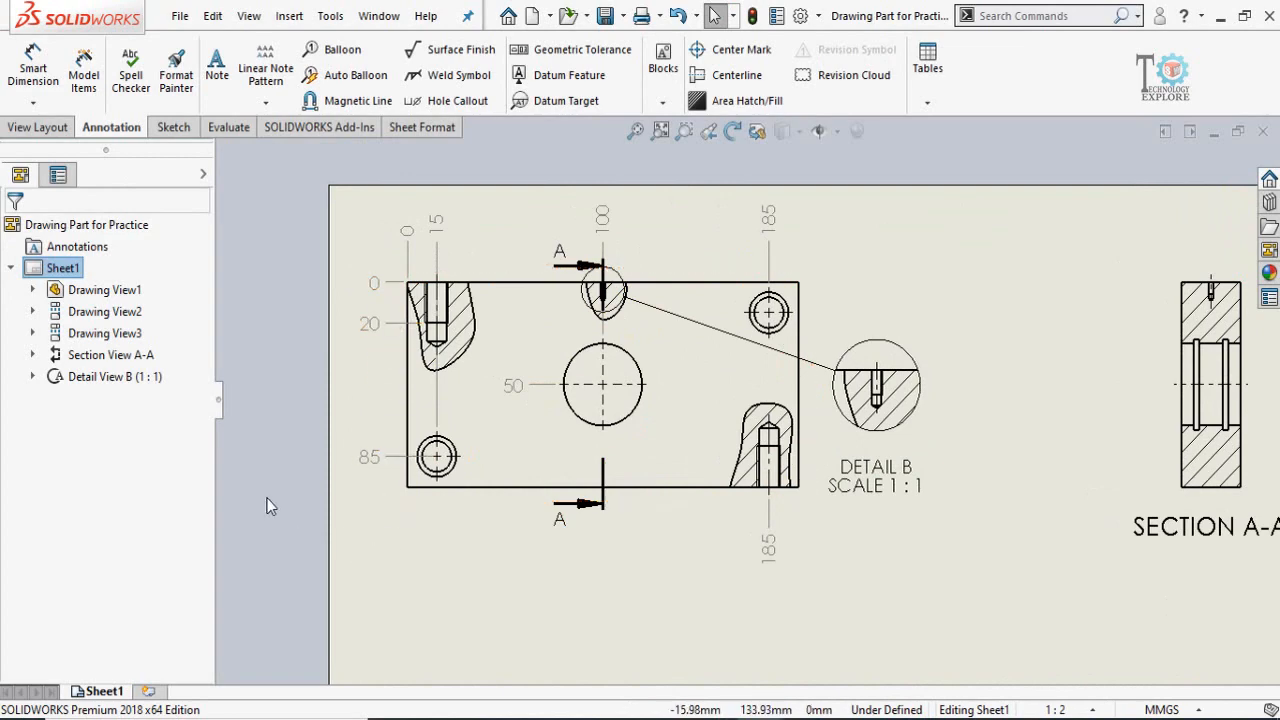
scroll(256, 489, up, 1)
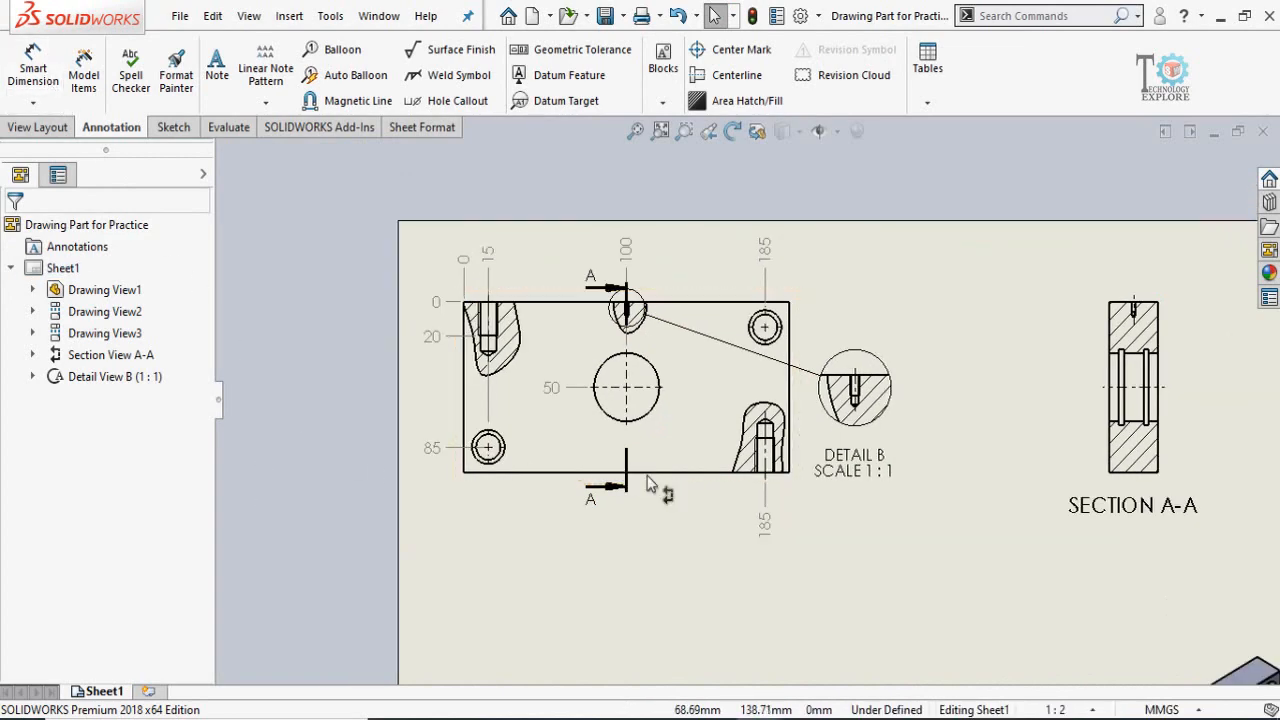
scroll(652, 482, down, 2)
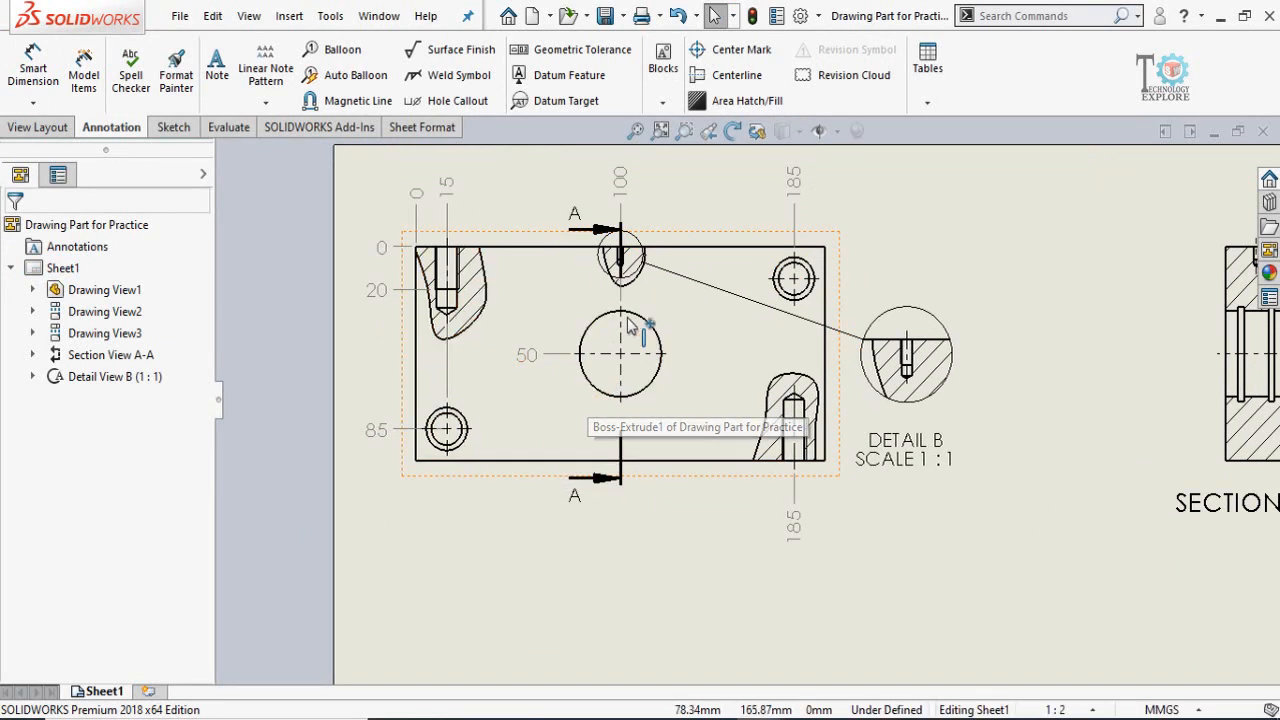
Dimension the plate's overall length below the front view and its overall height beside the left edge.
click(36, 72)
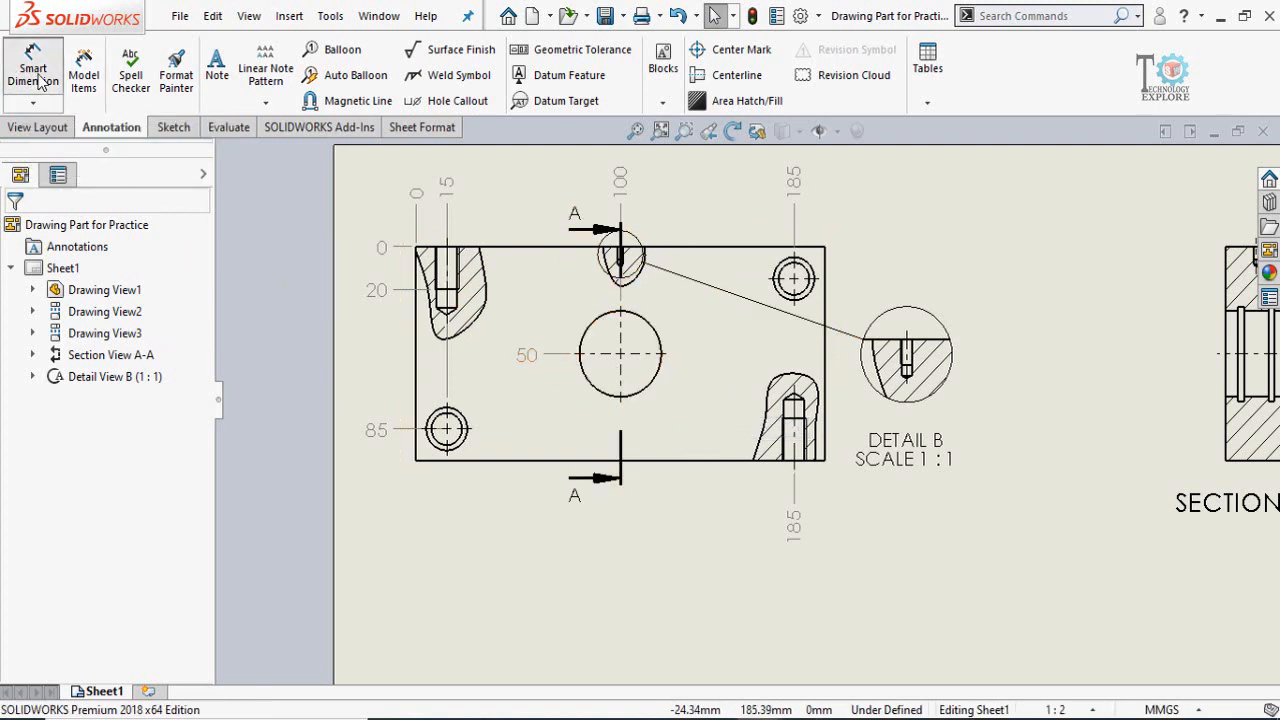
click(535, 461)
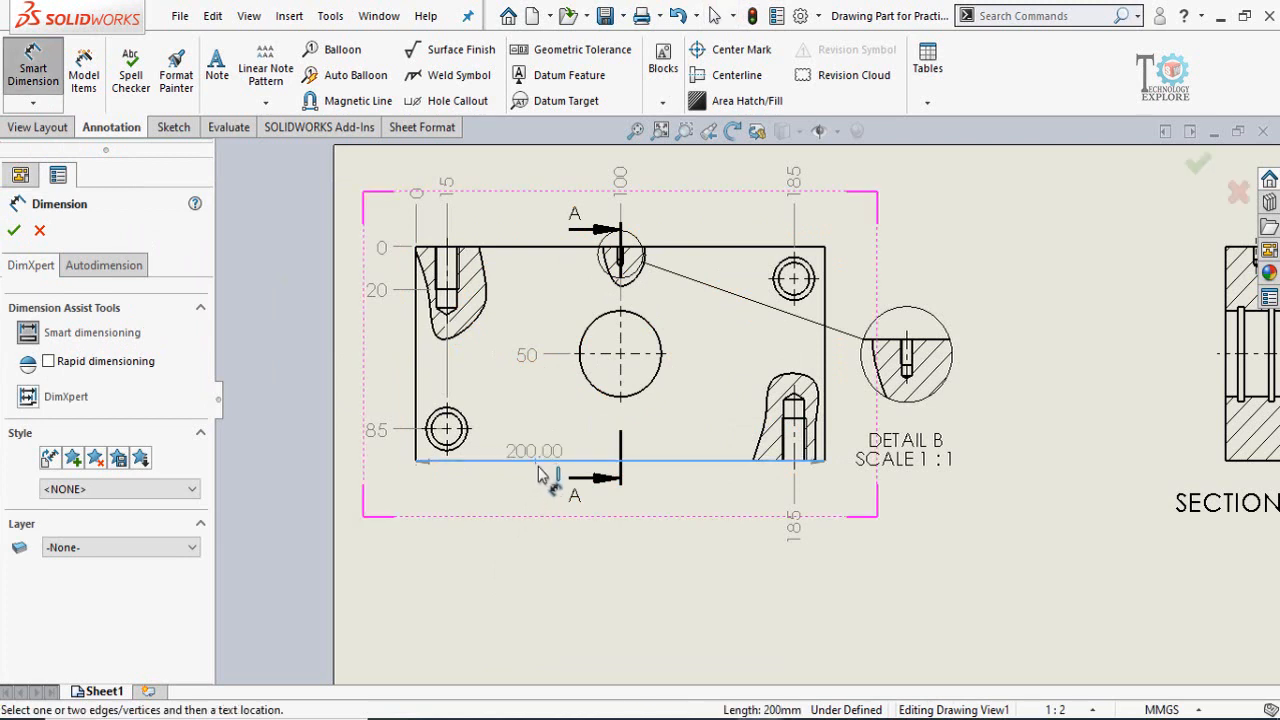
click(594, 572)
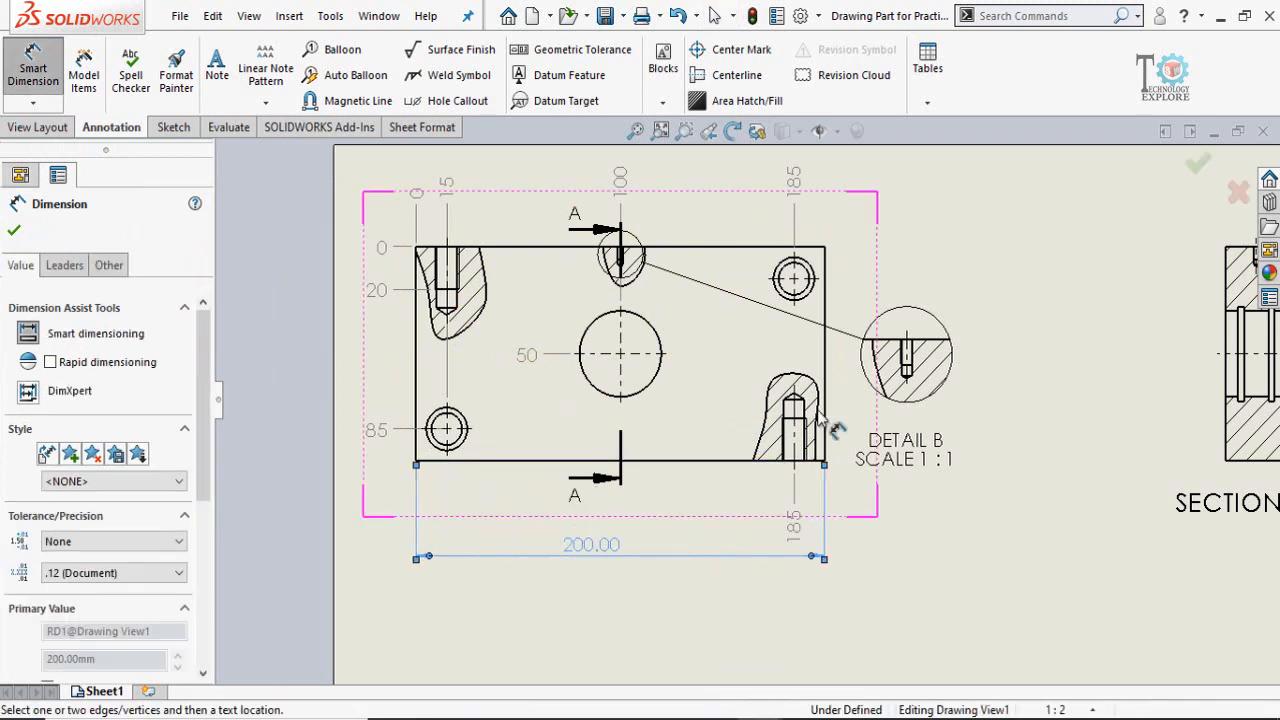
click(417, 351)
click(361, 356)
Dimension the thread depth of the lower-right tapped hole, placing it just outside the plate's right edge.
scroll(806, 534, down, 2)
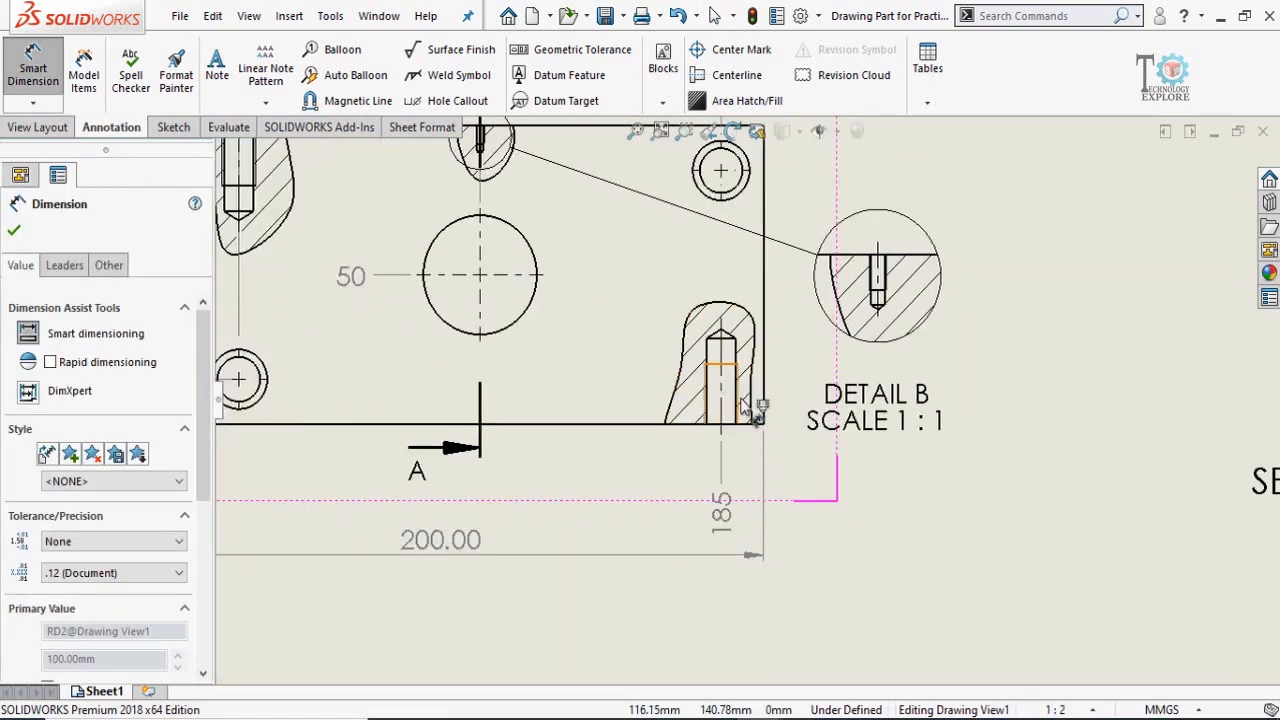
click(738, 391)
click(809, 400)
scroll(920, 364, up, 2)
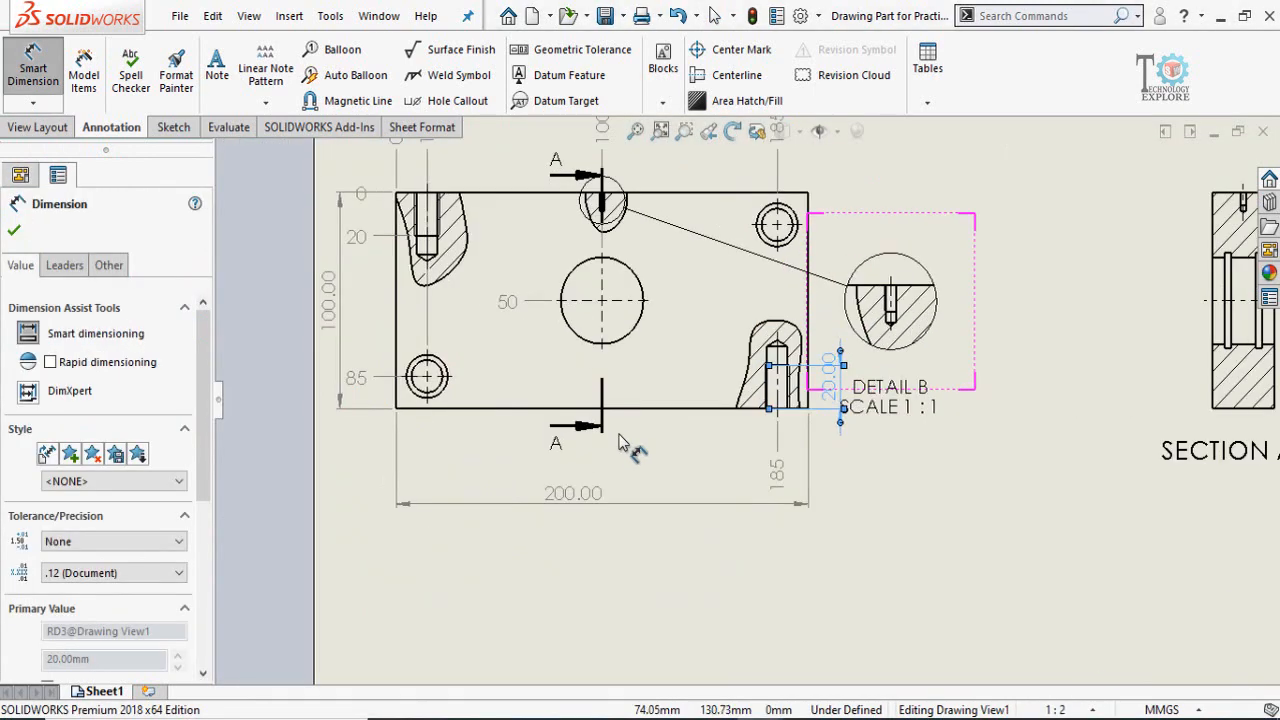
Dimension the M12 thread diameter of the lower-right tapped hole, placing the dimension below the plate's bottom edge.
scroll(752, 398, down, 5)
click(744, 320)
click(815, 431)
scroll(750, 487, up, 4)
key(Escape)
Move the overall length and horizontal ordinate dimensions farther below the plate and shift the M12 text to the left of the tapped hole.
drag(576, 471, 576, 500)
drag(737, 443, 738, 471)
click(792, 450)
scroll(769, 450, down, 2)
drag(778, 378, 638, 388)
click(937, 400)
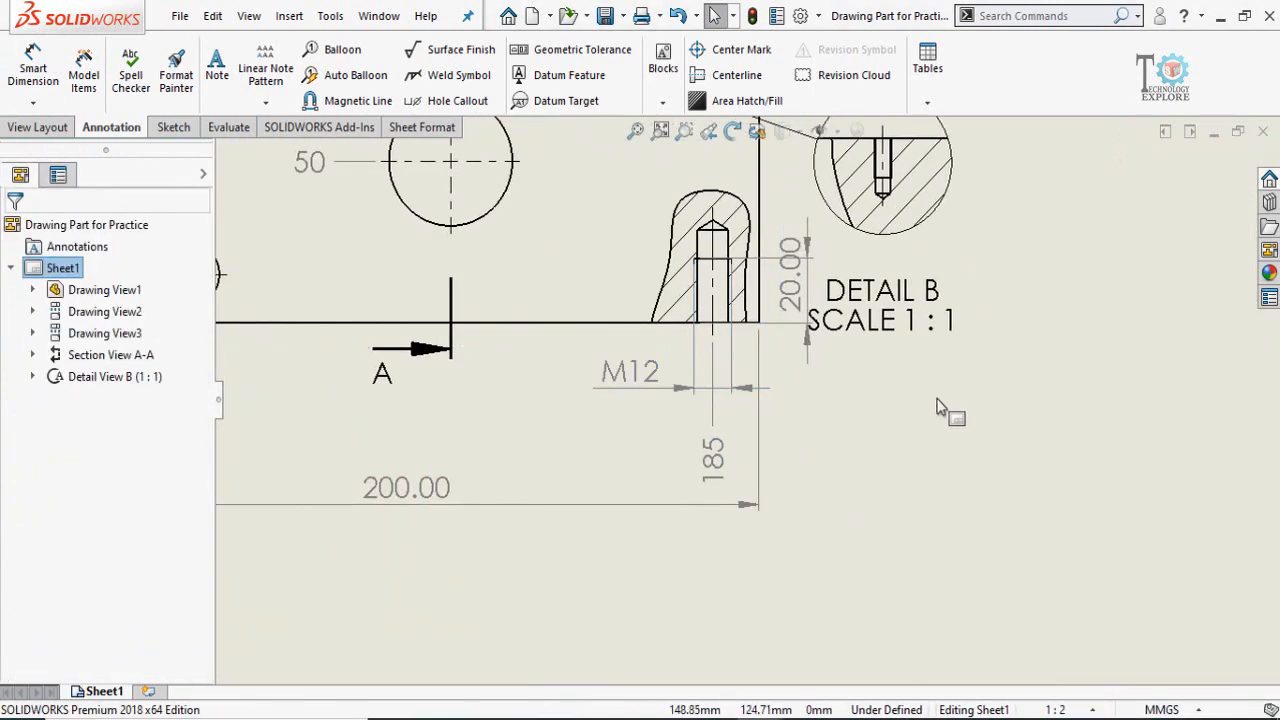
Move detail view B farther right of the front view, clear of the tapped hole's thread-depth dimension.
scroll(937, 400, up, 3)
drag(827, 345, 893, 297)
click(955, 453)
Reformat the lower-right tapped hole's thread-depth dimension with arrows inside the extension lines and no decimals, centering its text.
scroll(955, 453, down, 4)
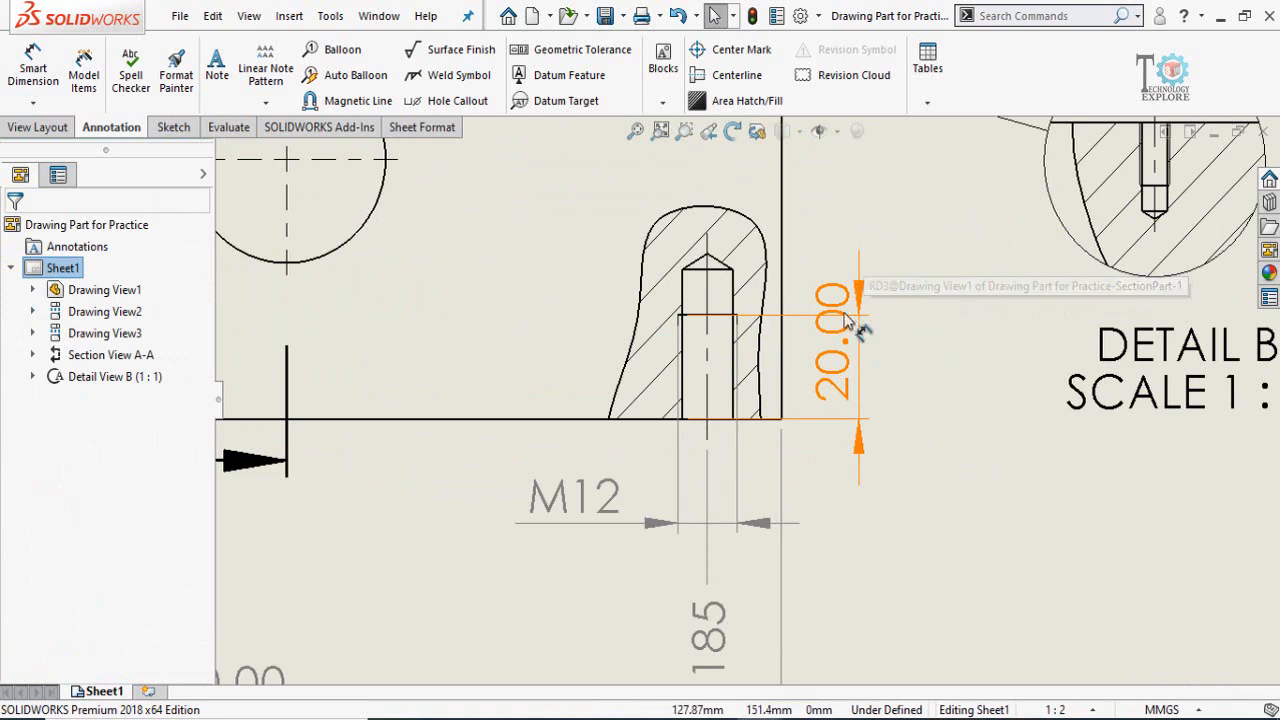
click(838, 390)
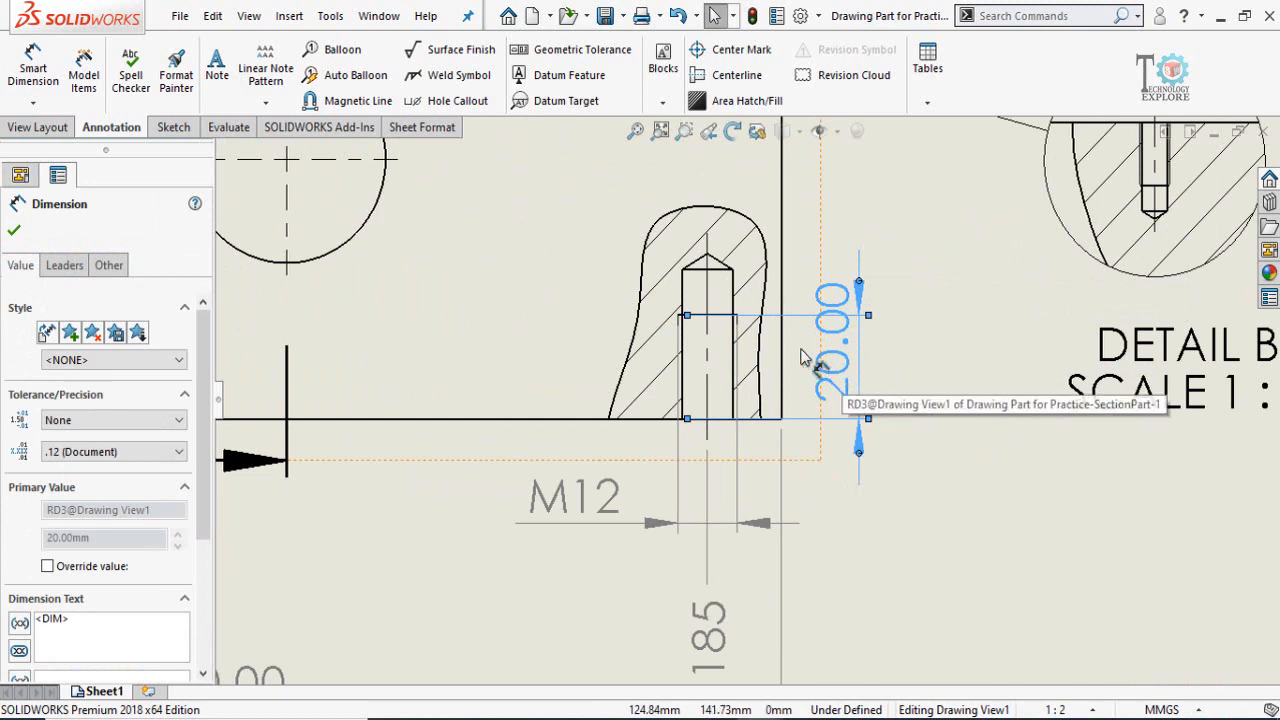
click(858, 453)
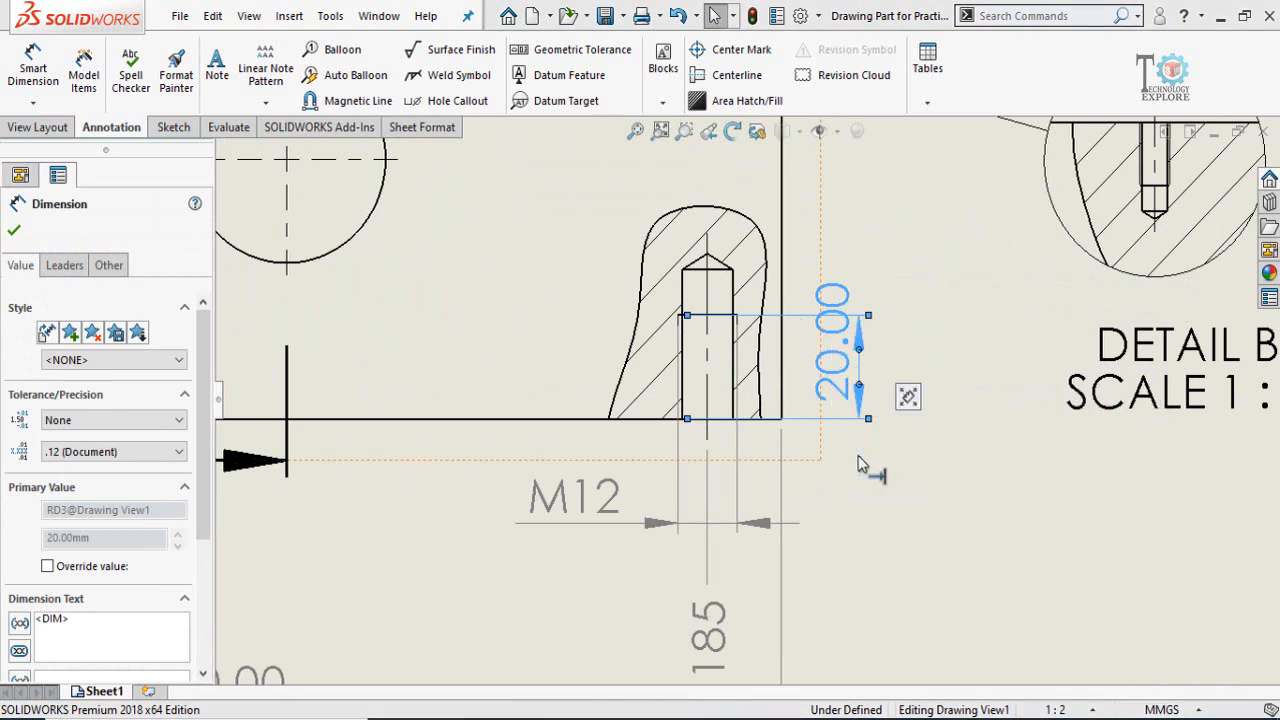
click(110, 451)
click(60, 470)
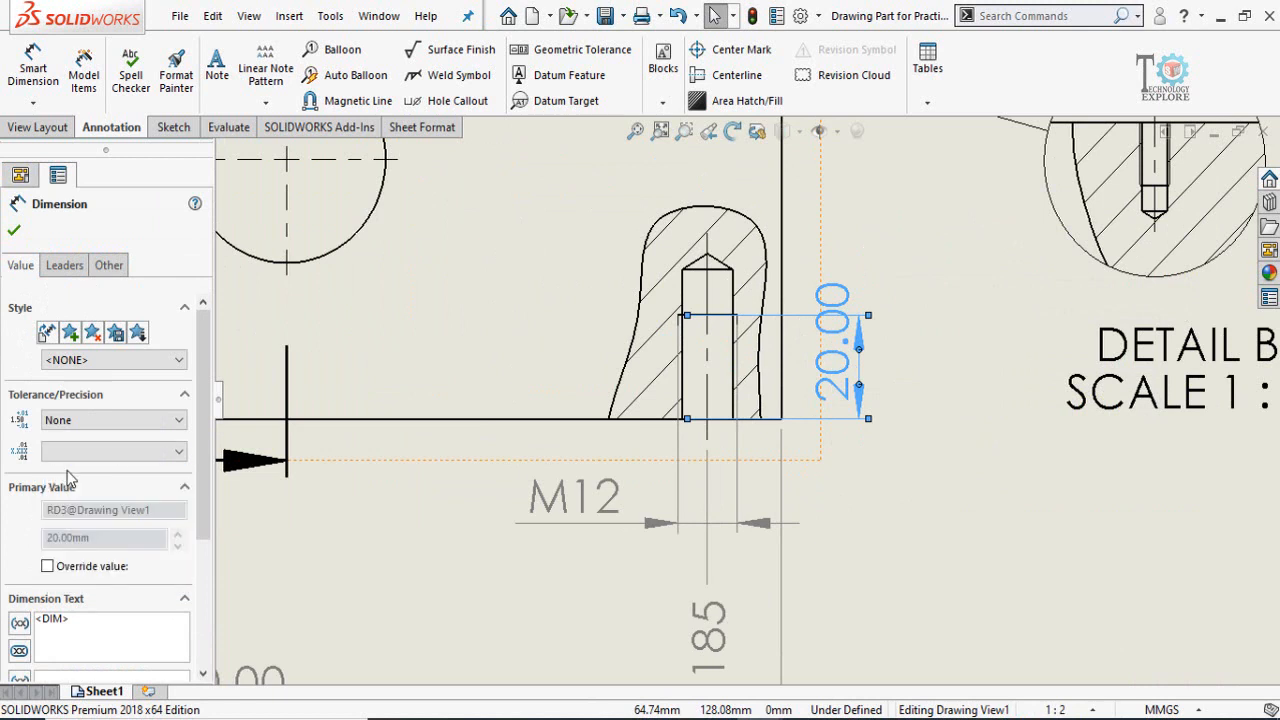
click(912, 438)
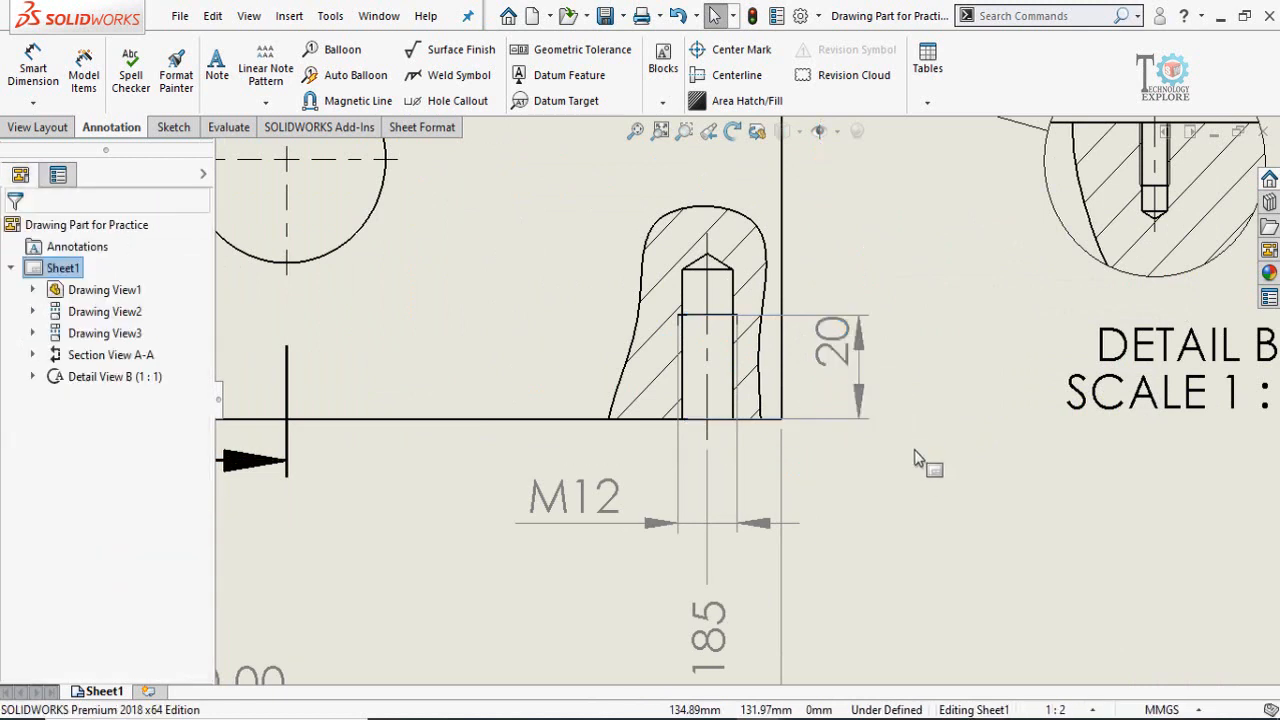
drag(835, 350, 848, 378)
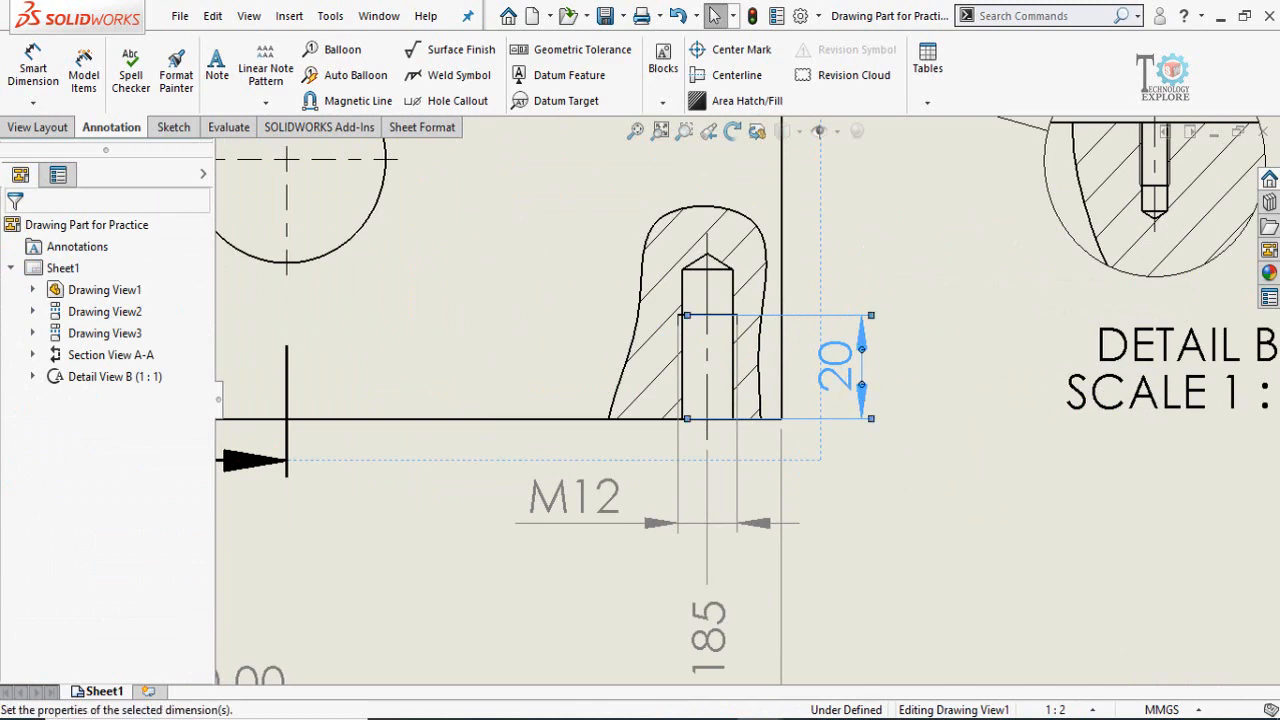
click(963, 457)
Append "(2x)" to the M12 thread dimension's text below the front view.
scroll(945, 478, up, 3)
click(697, 505)
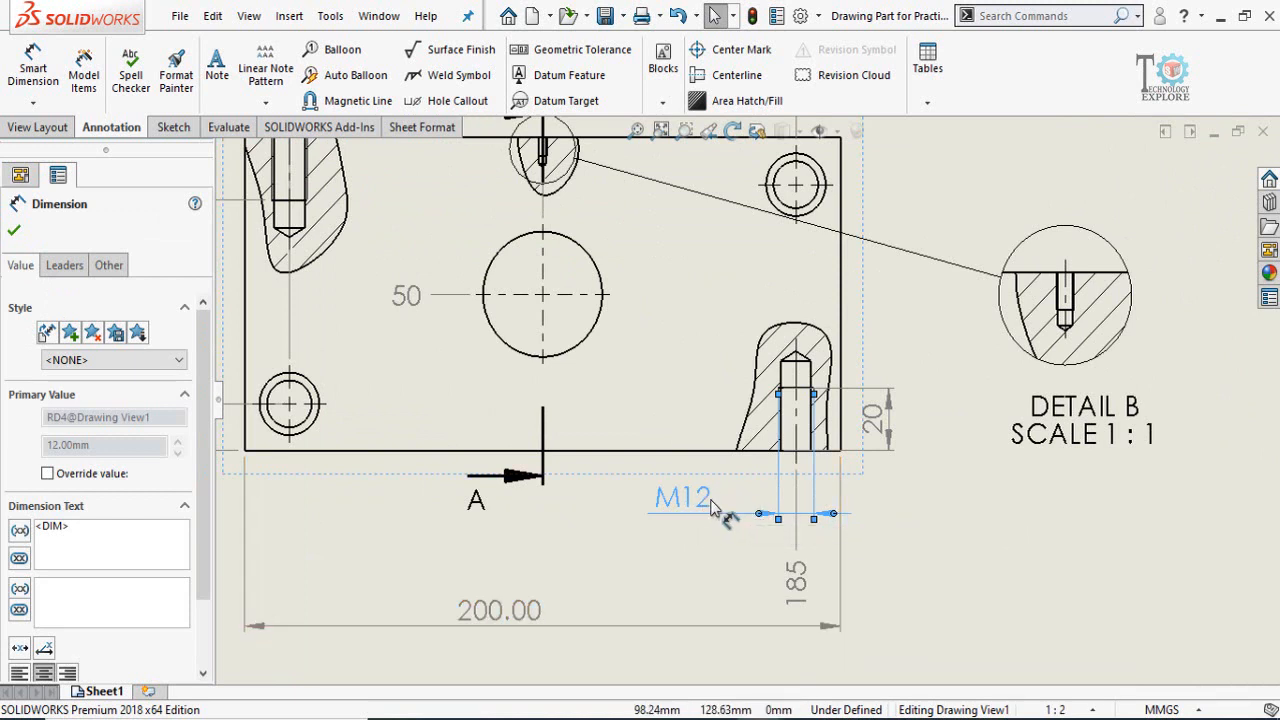
scroll(203, 505, down, 1)
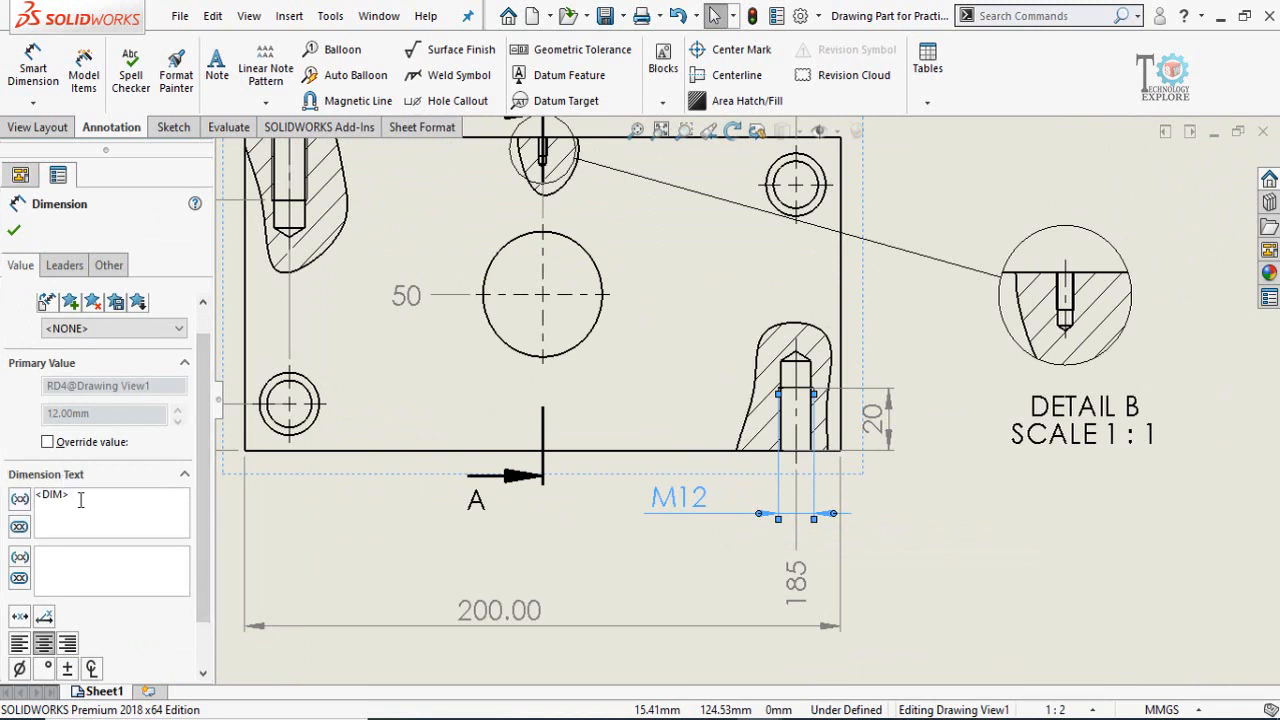
text((s2)
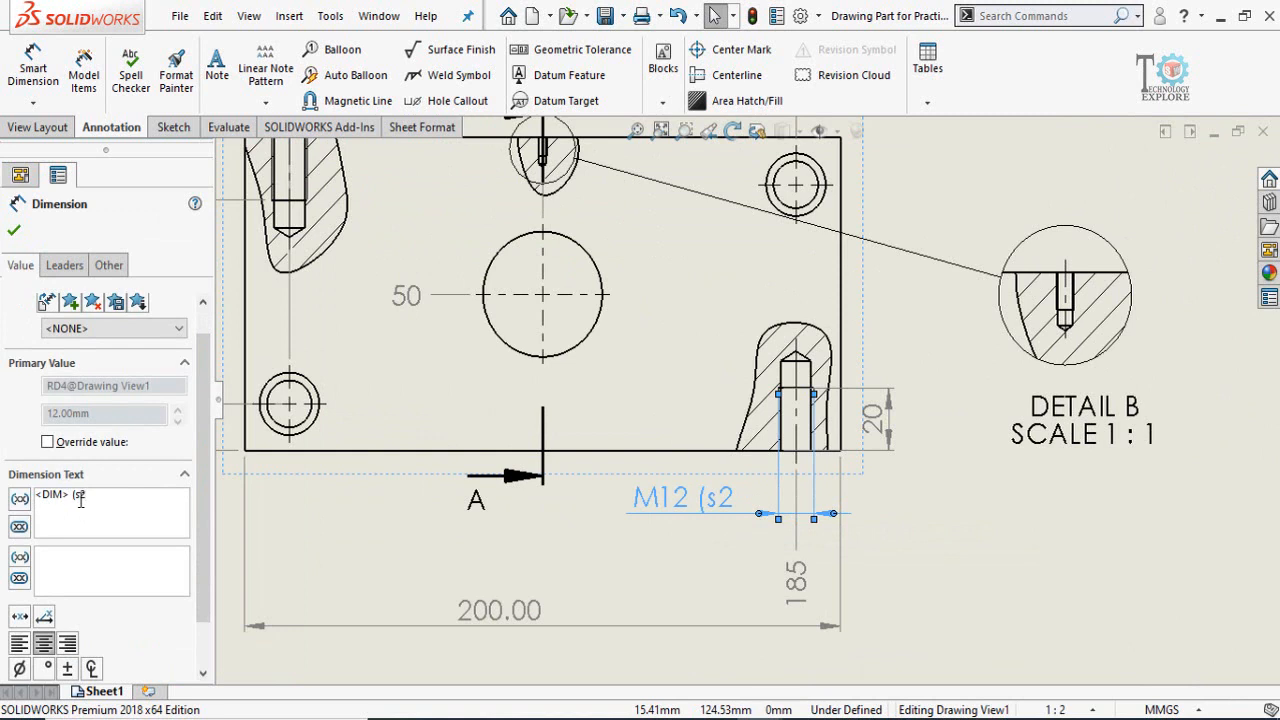
text())
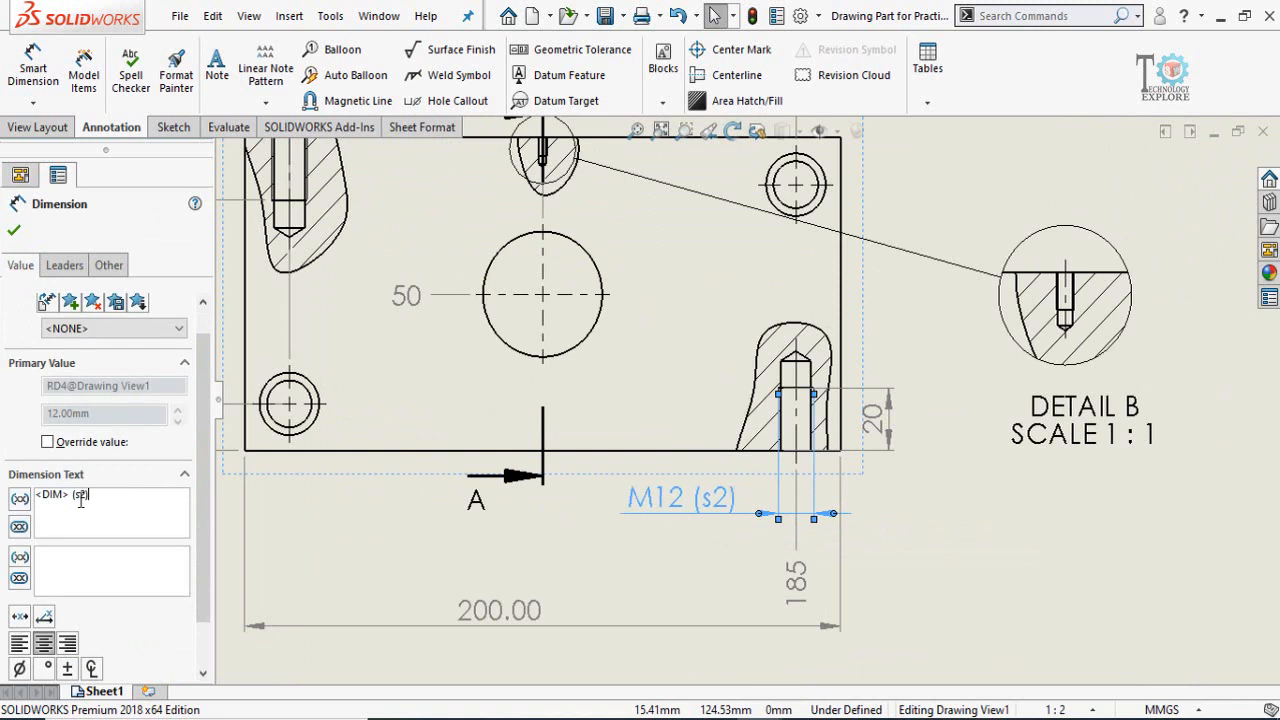
key(BackSpace)
key(BackSpace)
text(2)
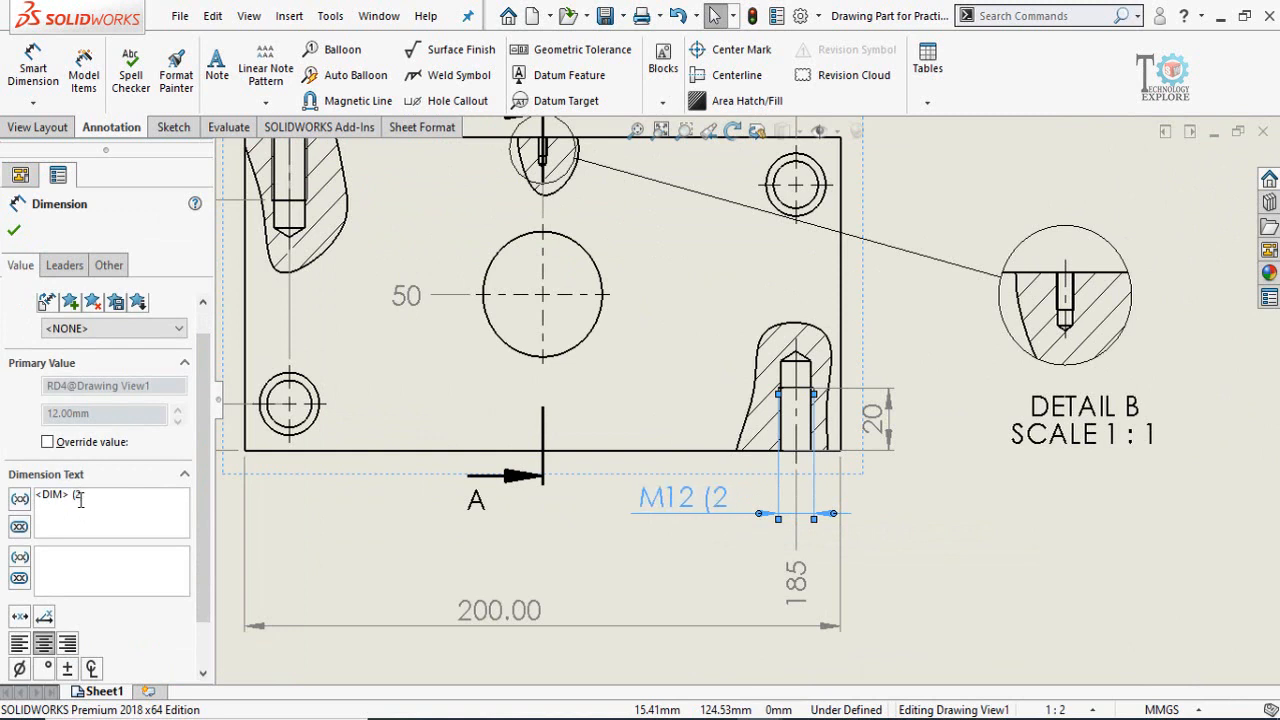
text(x))
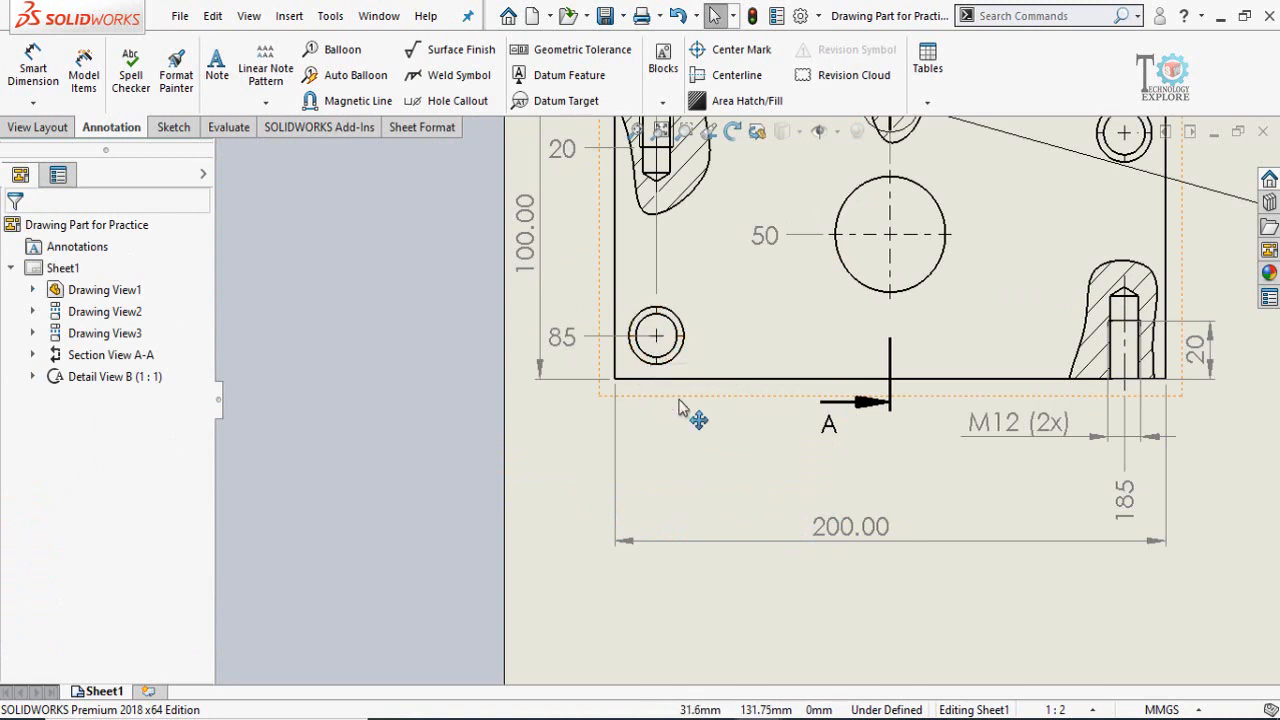
Set the display style of the projected view below the front view to Hidden Lines Visible.
scroll(678, 408, down, 2)
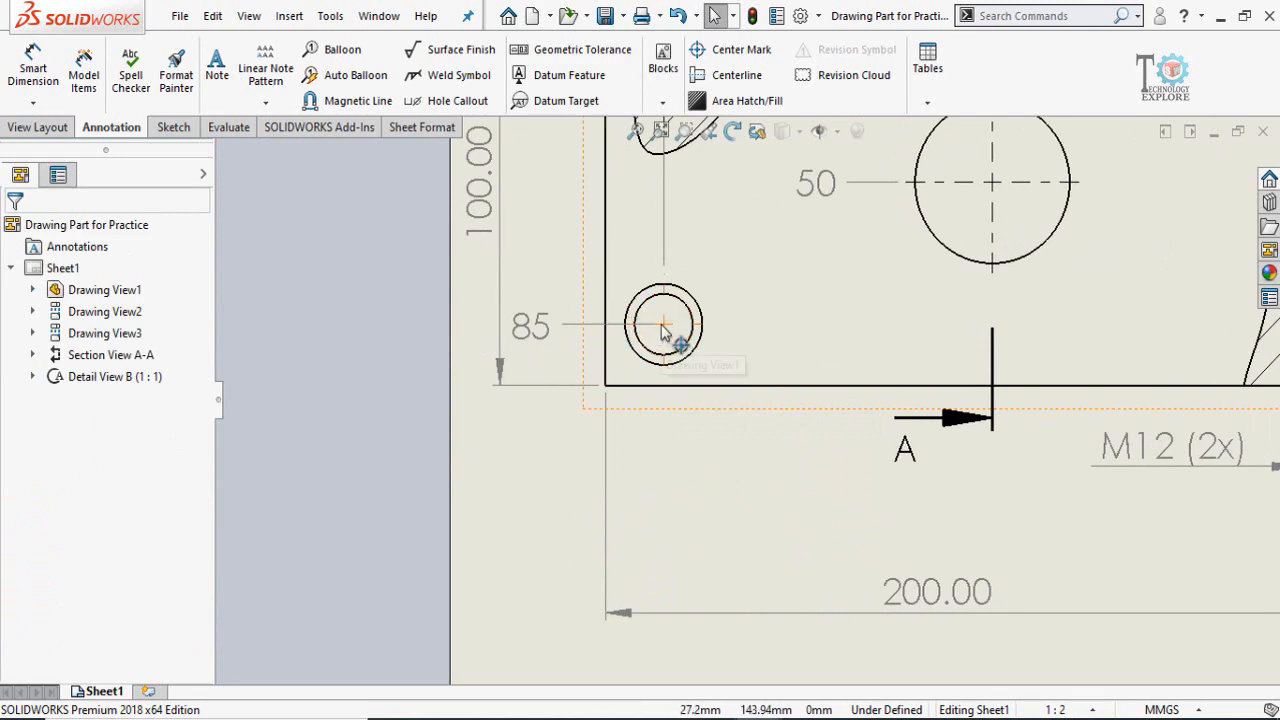
scroll(758, 476, up, 1)
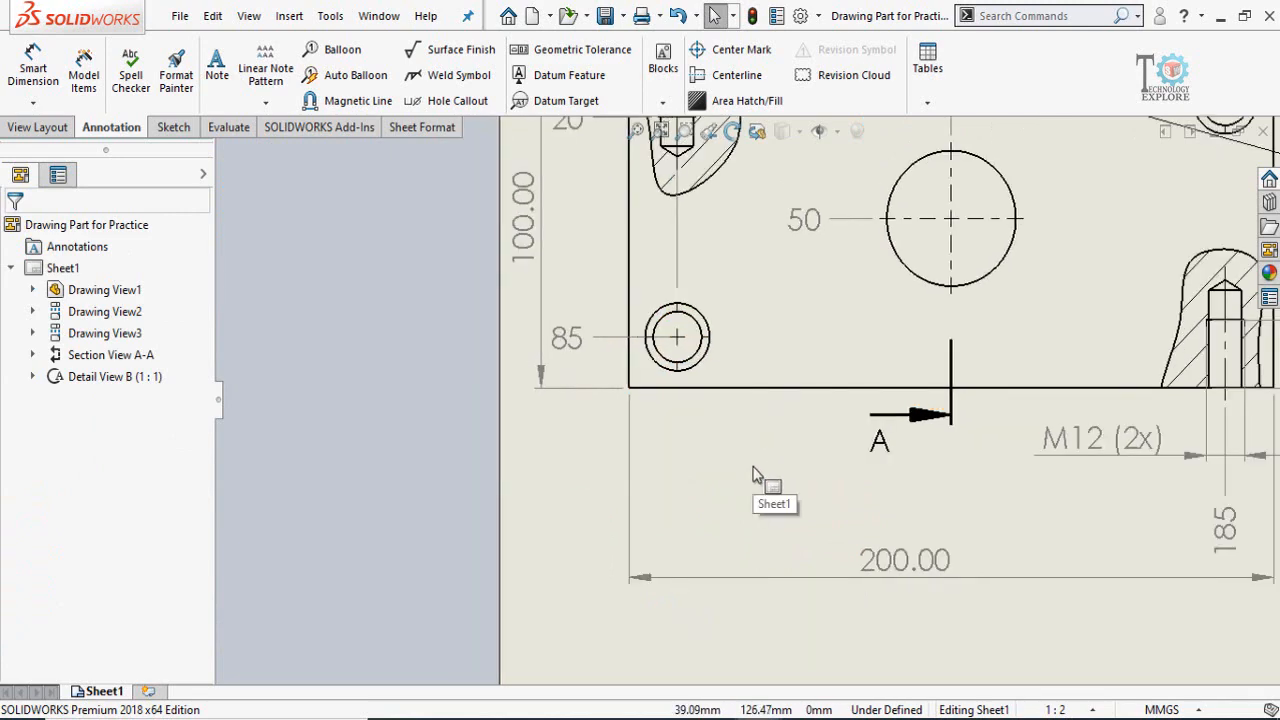
scroll(757, 476, up, 5)
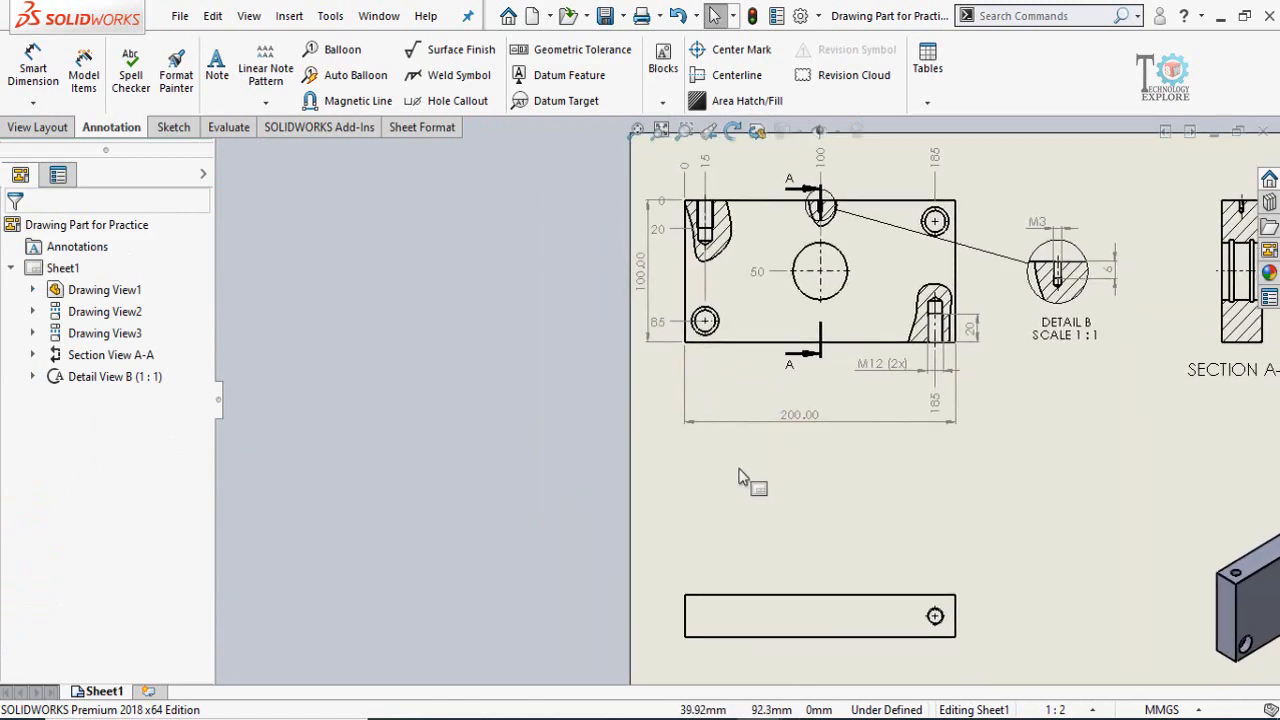
scroll(740, 477, down, 3)
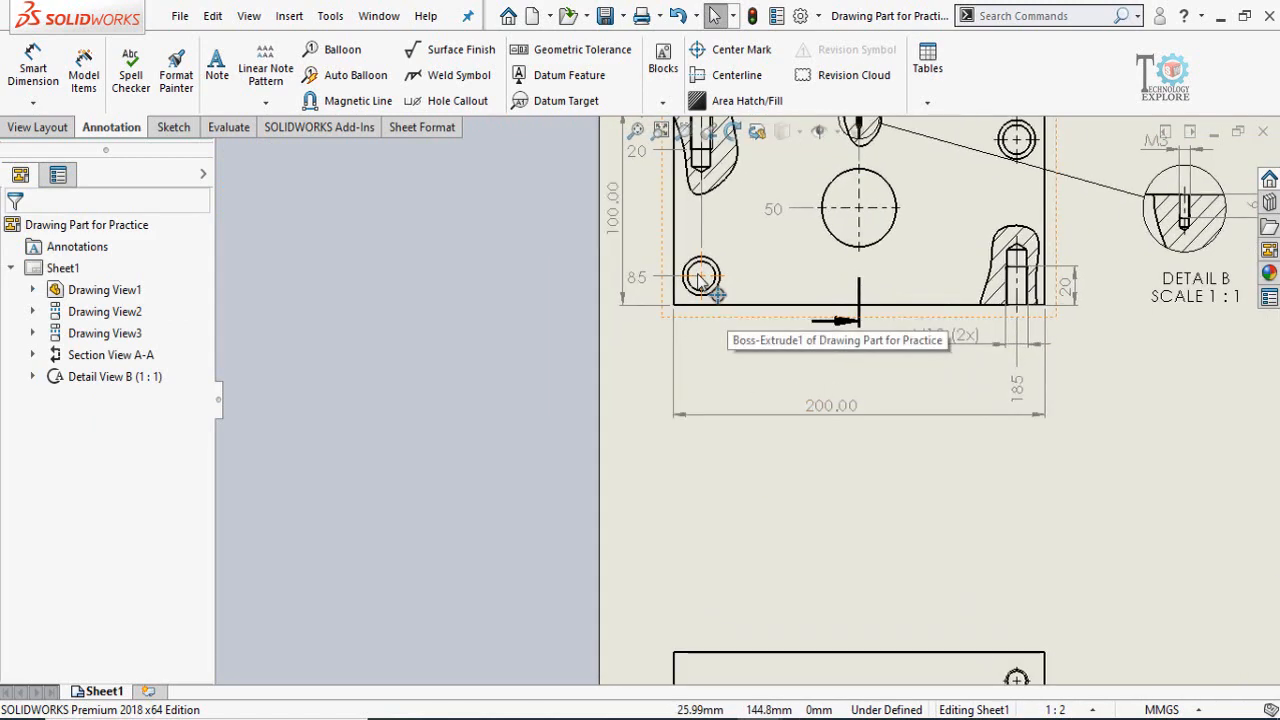
middle_drag(702, 519, 692, 338)
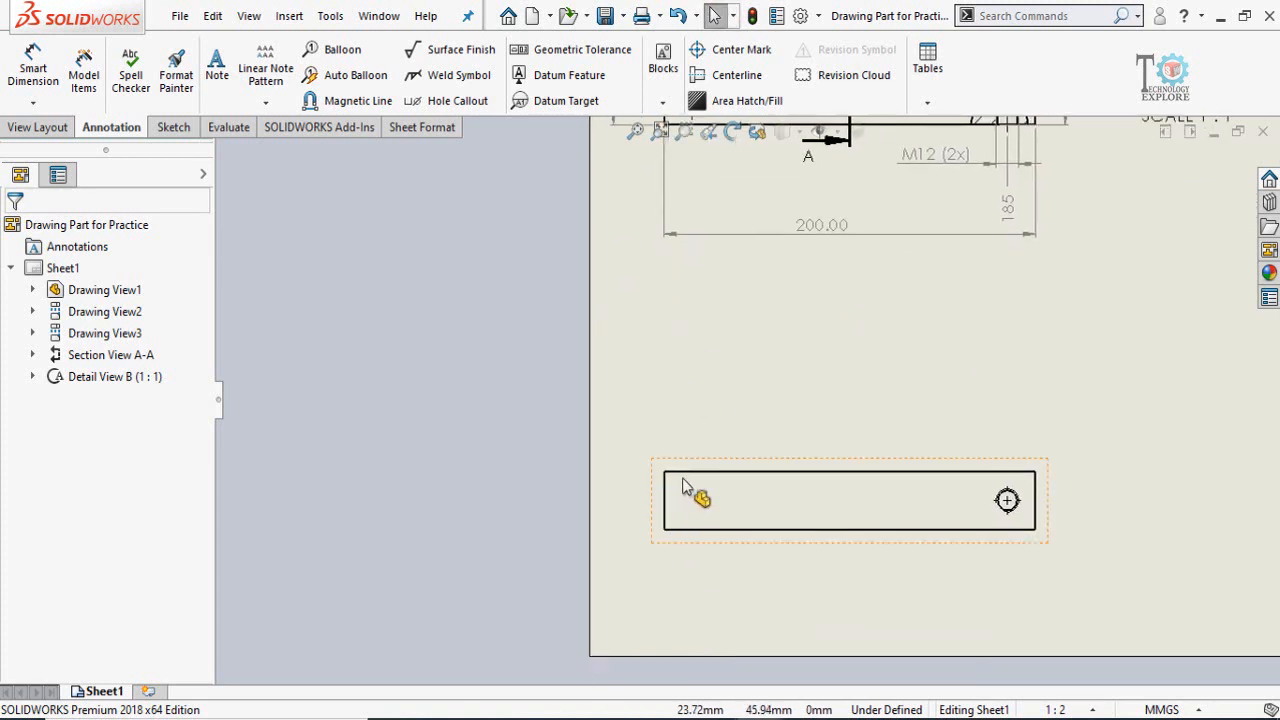
click(730, 548)
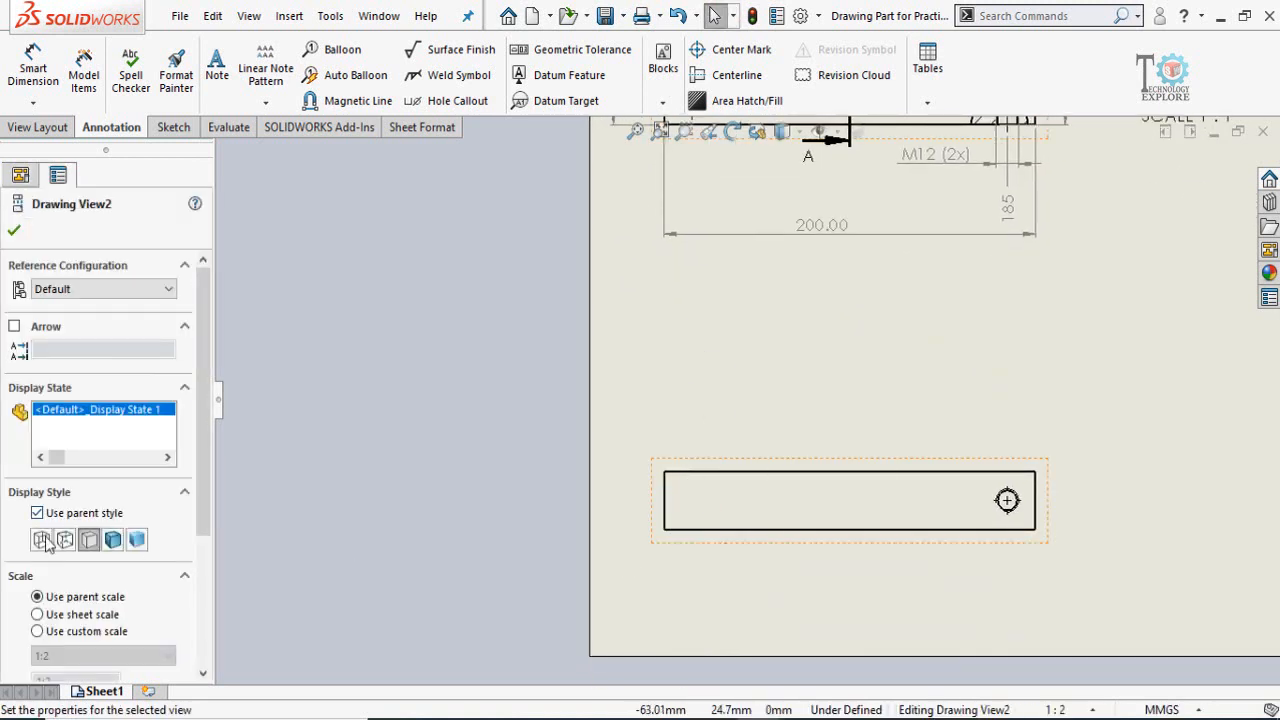
click(64, 541)
scroll(767, 516, down, 2)
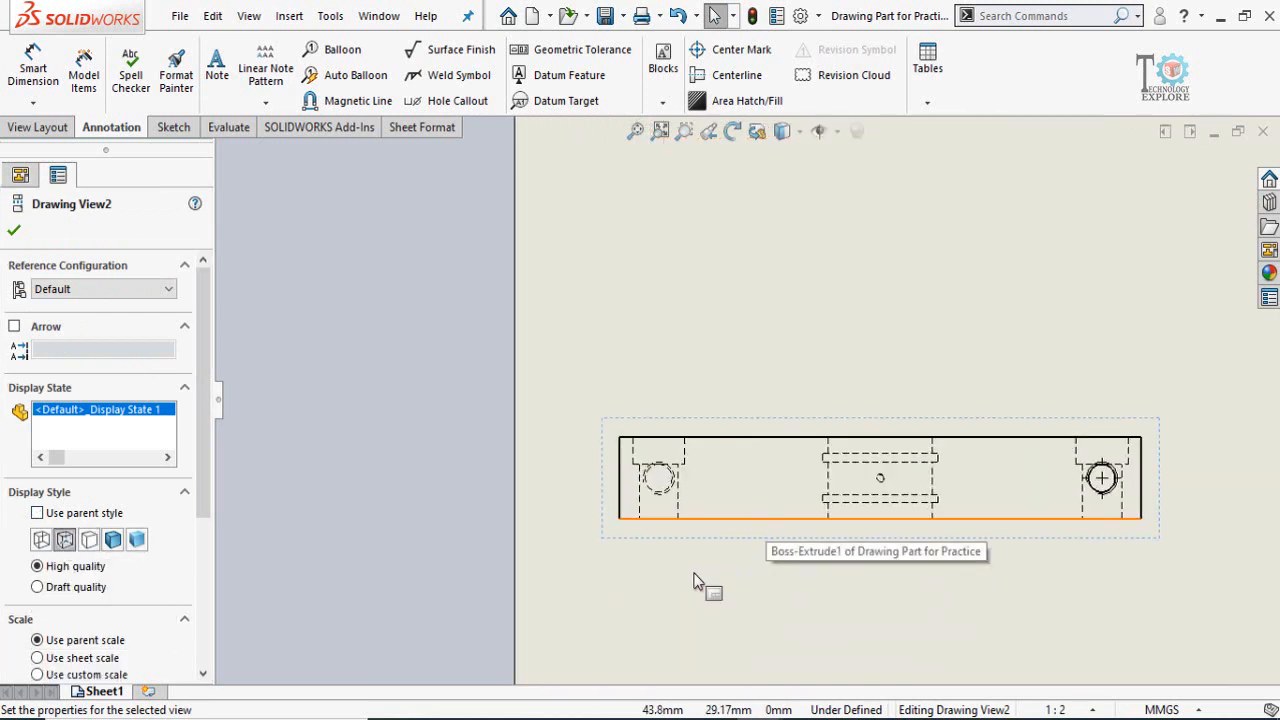
click(559, 544)
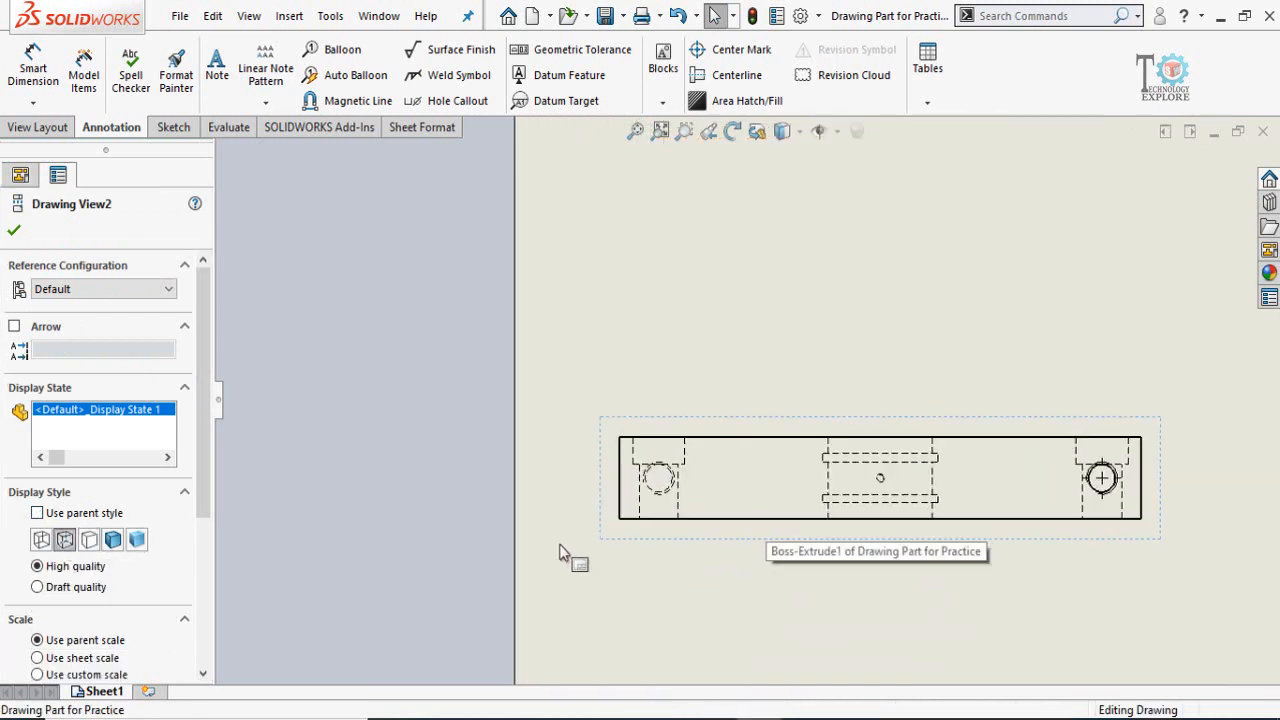
Create a broken-out section in the projected lower view, enclosing the left counterbored hole with a closed spline and specifying the cut depth.
click(30, 130)
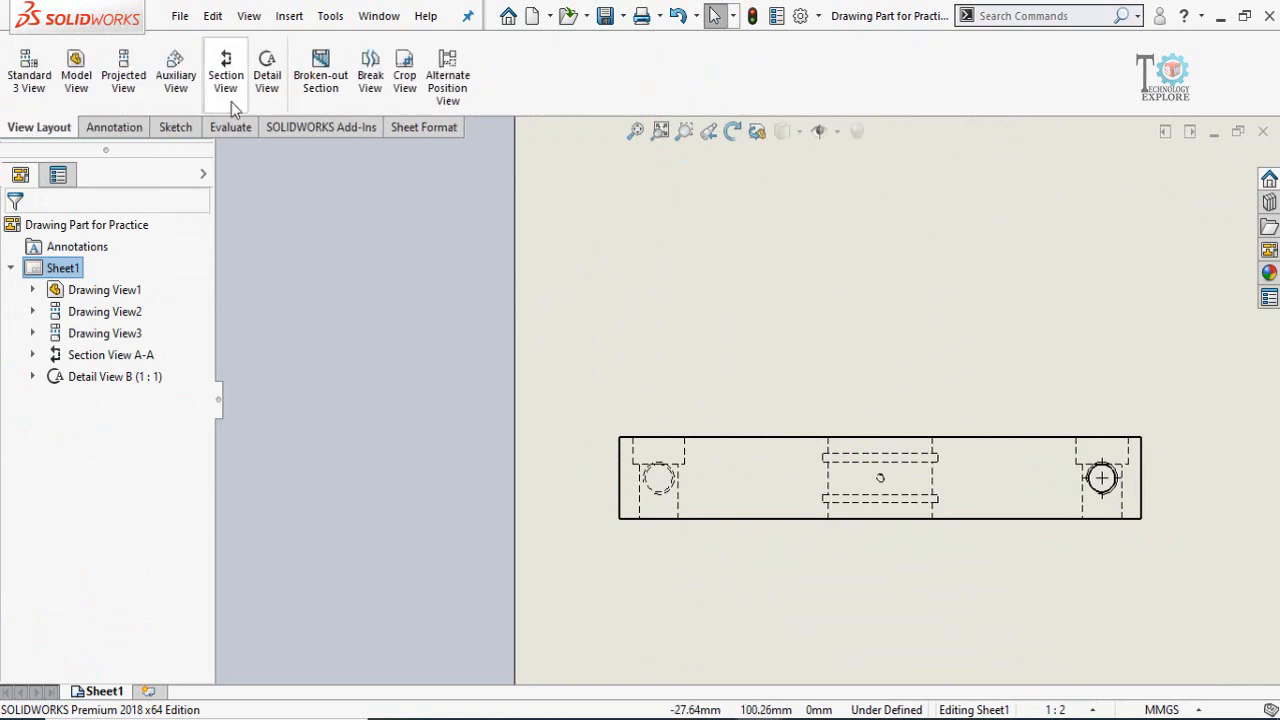
click(321, 80)
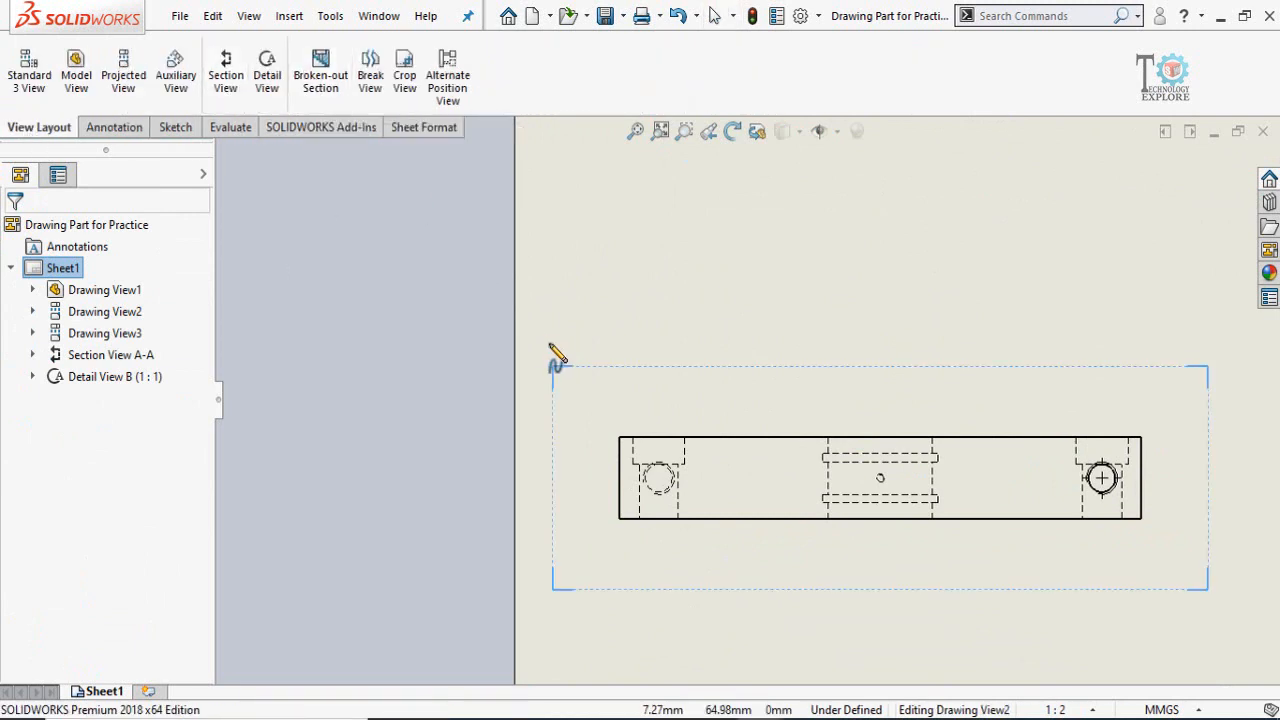
click(605, 489)
click(642, 397)
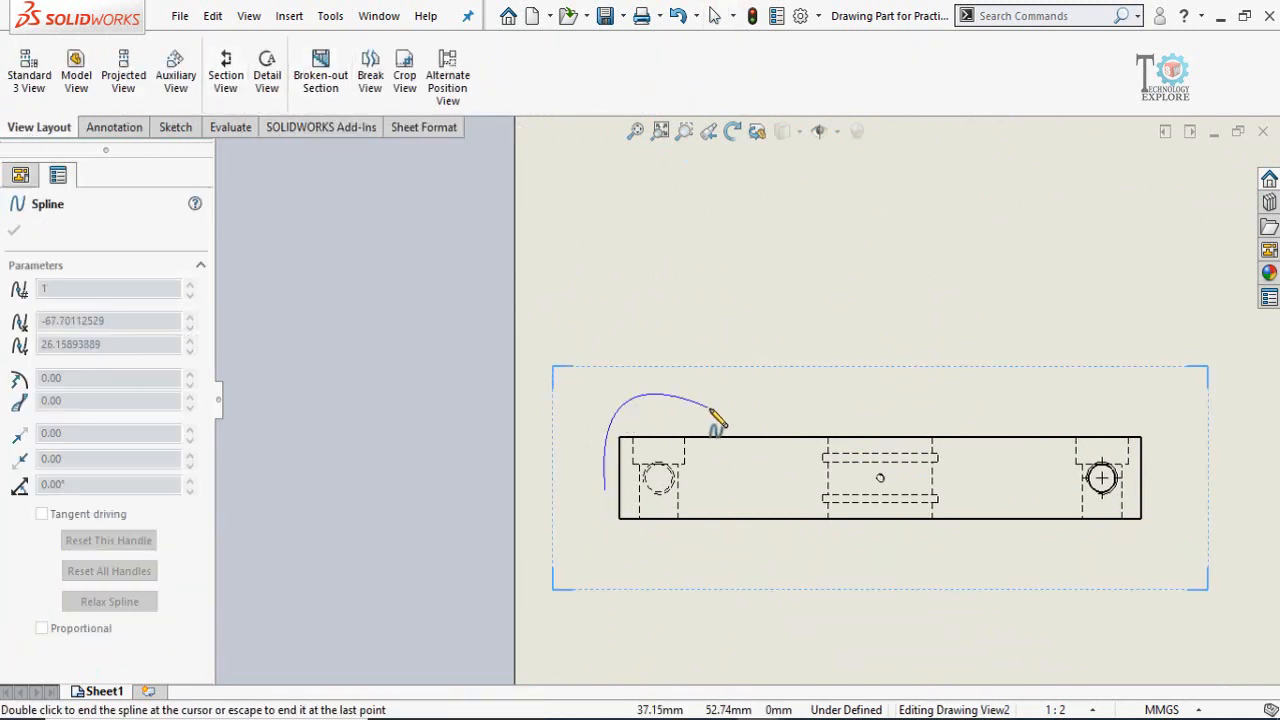
click(715, 482)
click(691, 549)
click(609, 530)
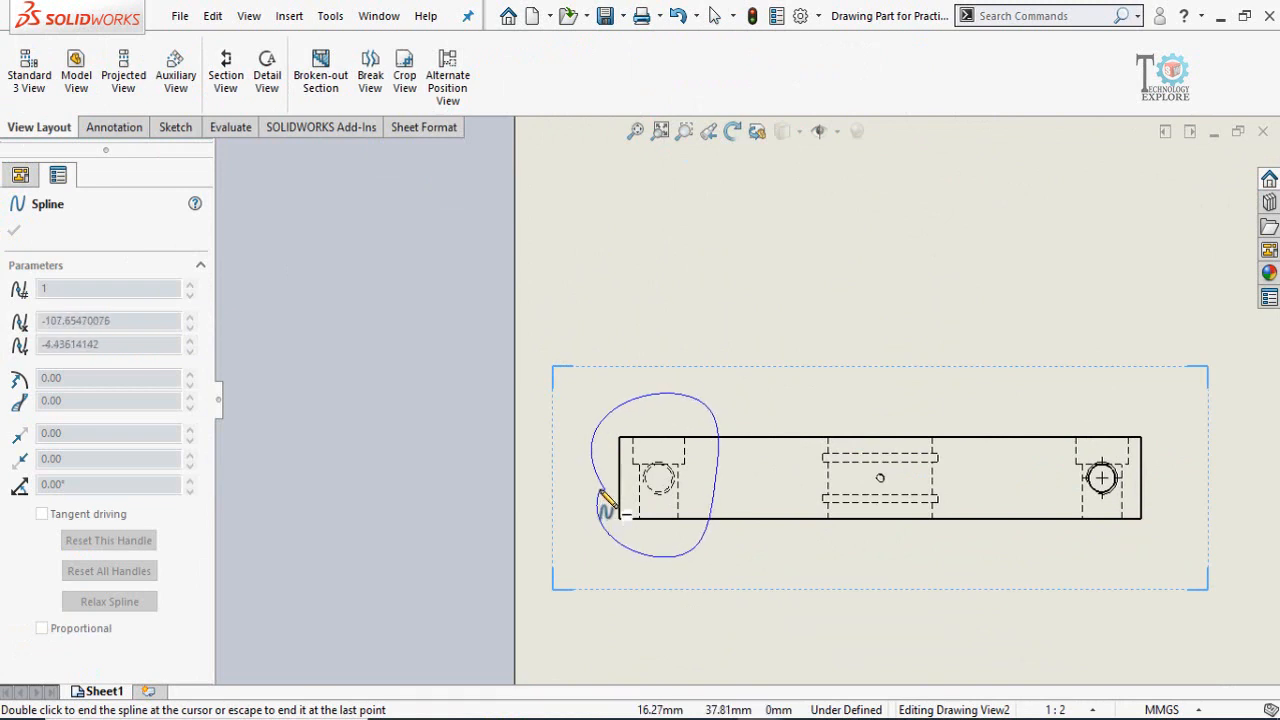
click(604, 489)
click(83, 414)
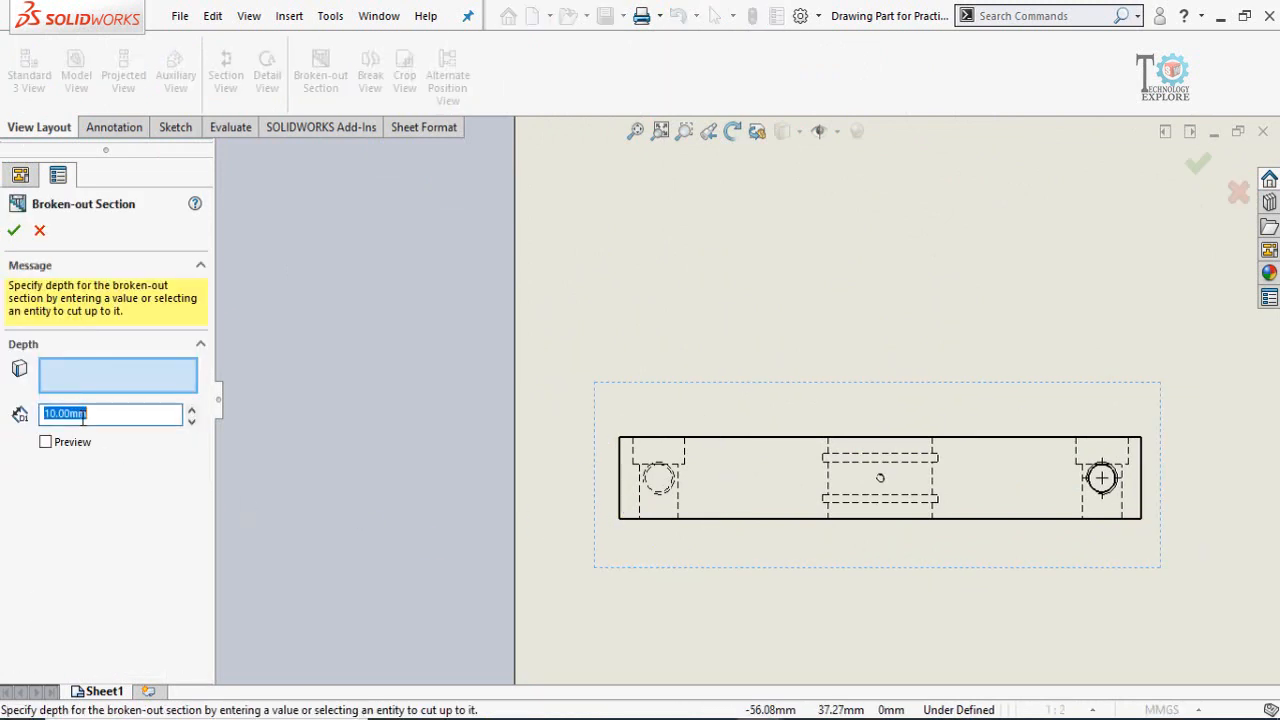
key(Return)
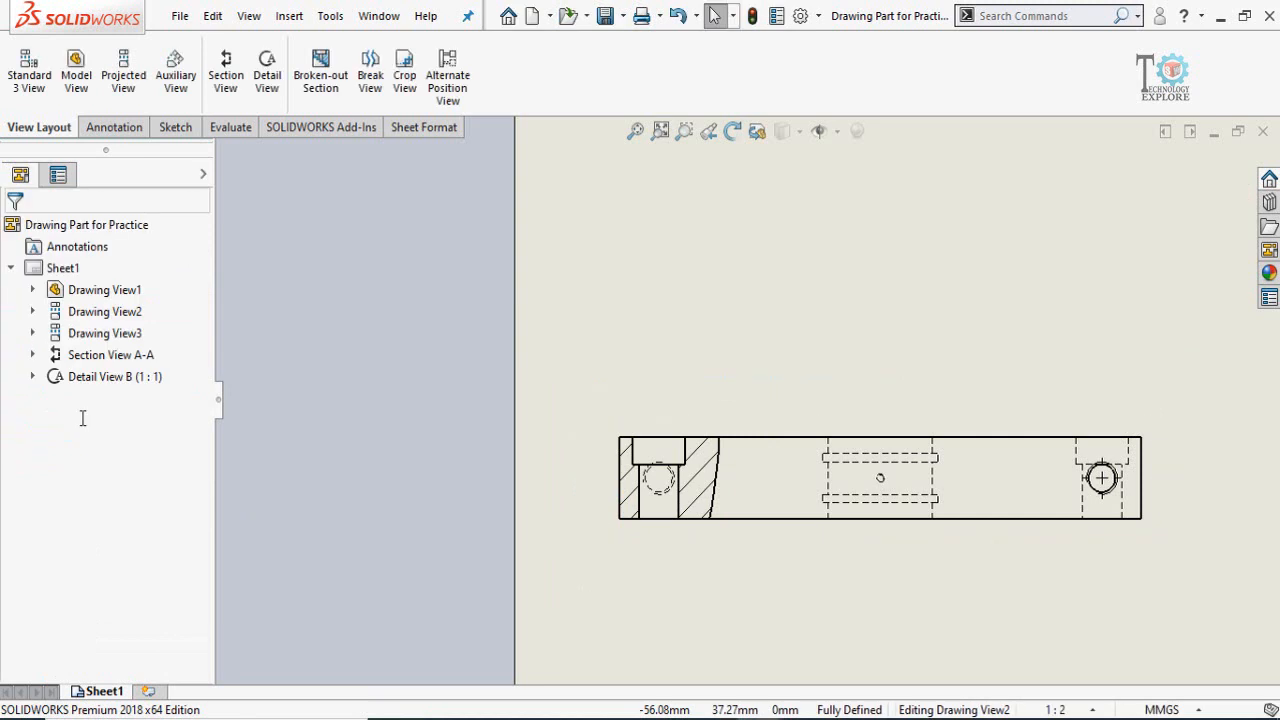
Set the projected lower view's display style to Hidden Lines Removed.
click(708, 543)
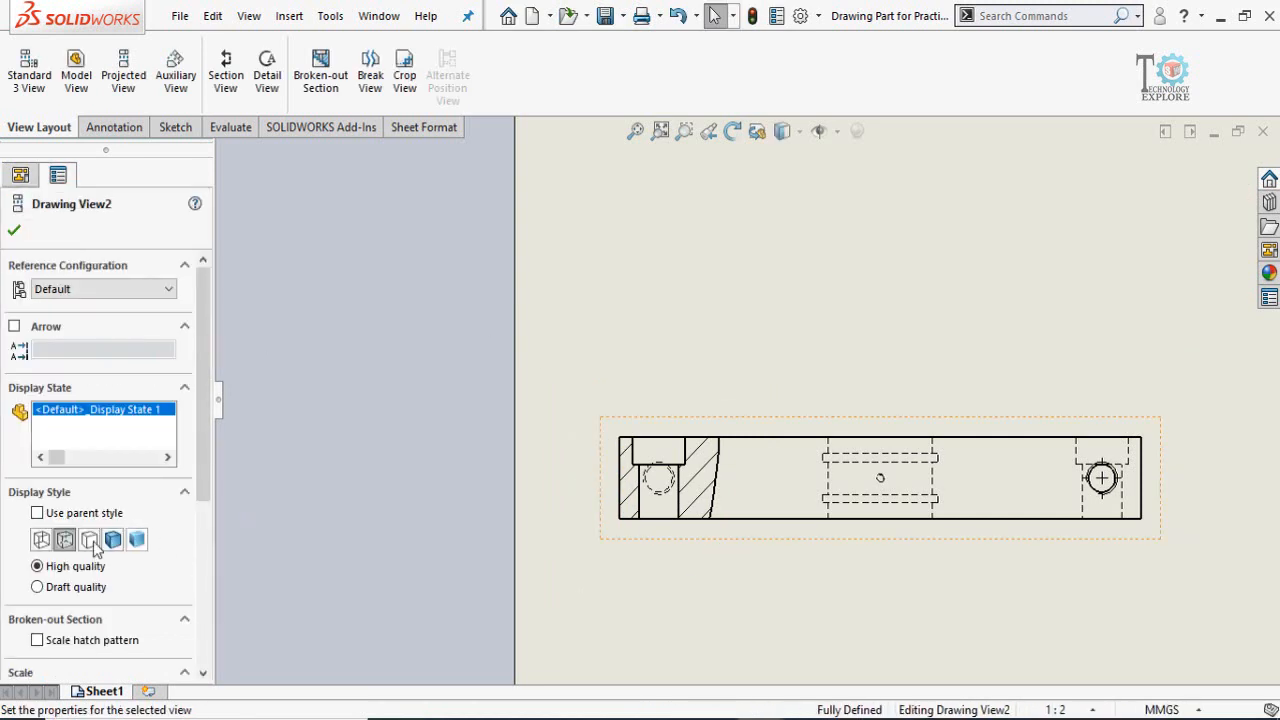
click(84, 544)
scroll(755, 499, up, 3)
click(412, 443)
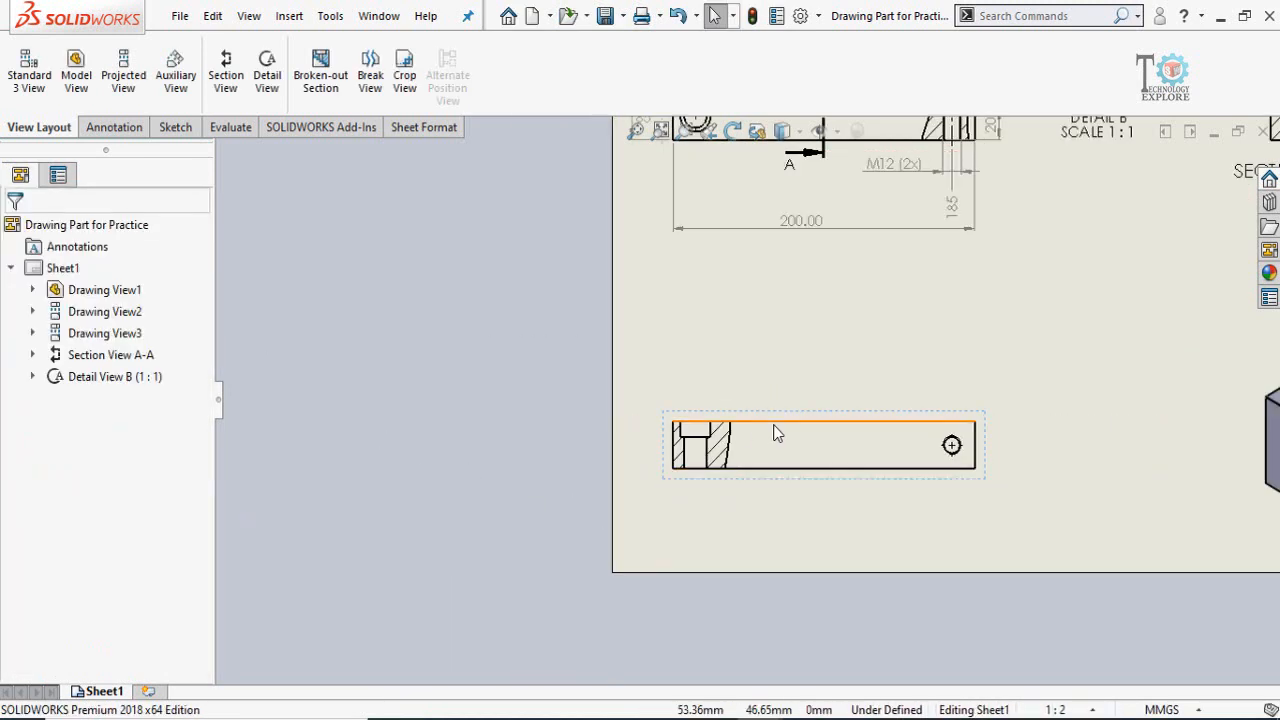
Open the hatch properties of the broken-out section beside the counterbored hole and turn off the material crosshatch.
scroll(789, 460, down, 3)
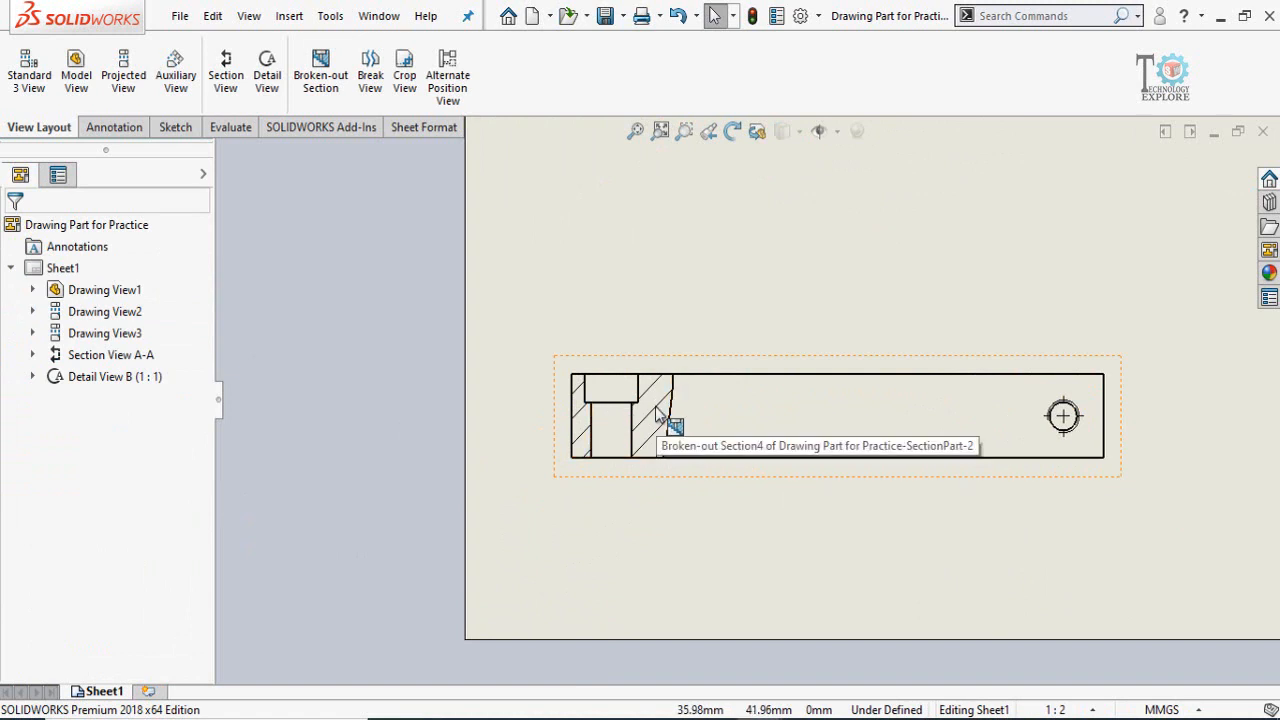
click(655, 405)
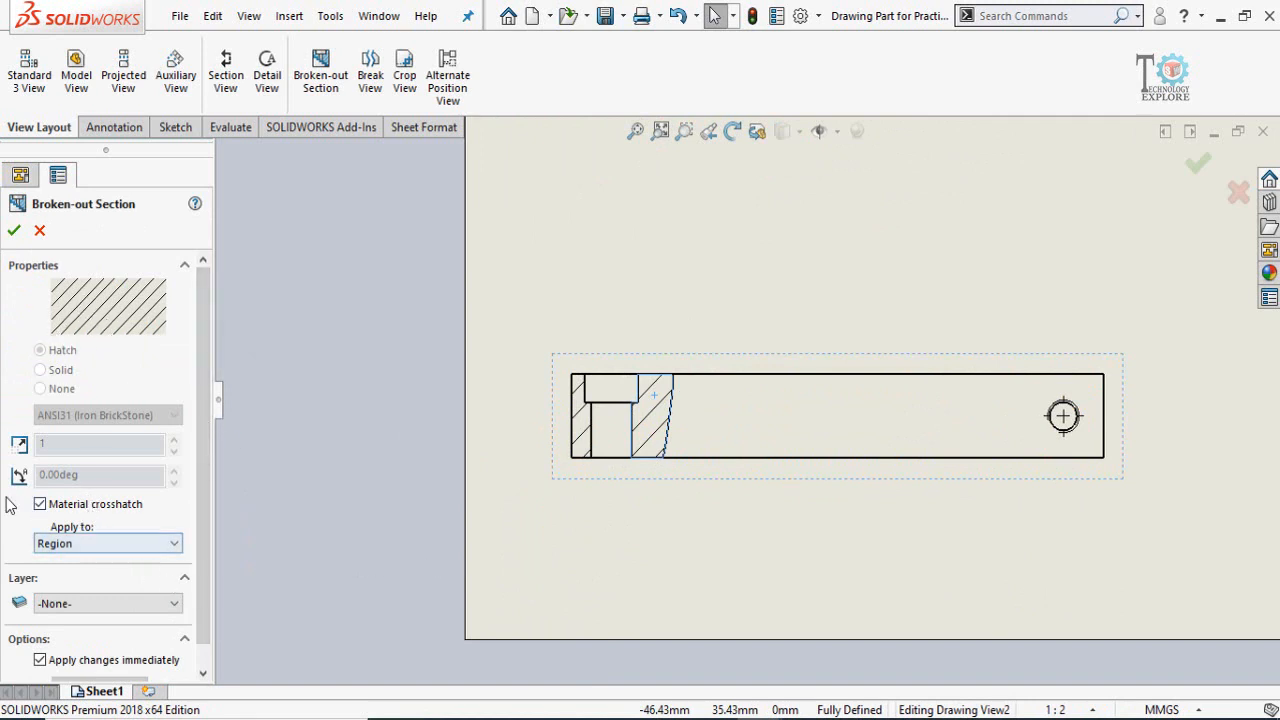
click(40, 505)
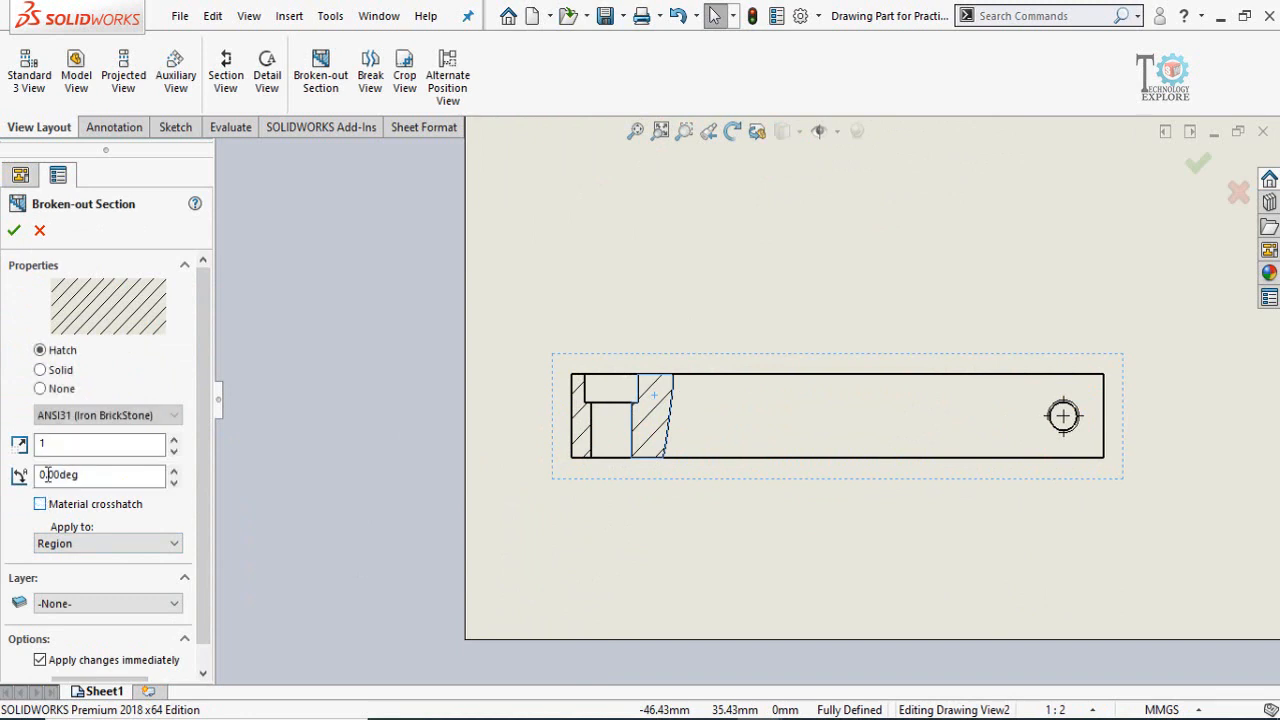
Try a hatch angle of 20 degrees on the selected section region and restore it to 0 degrees.
click(174, 471)
click(174, 471)
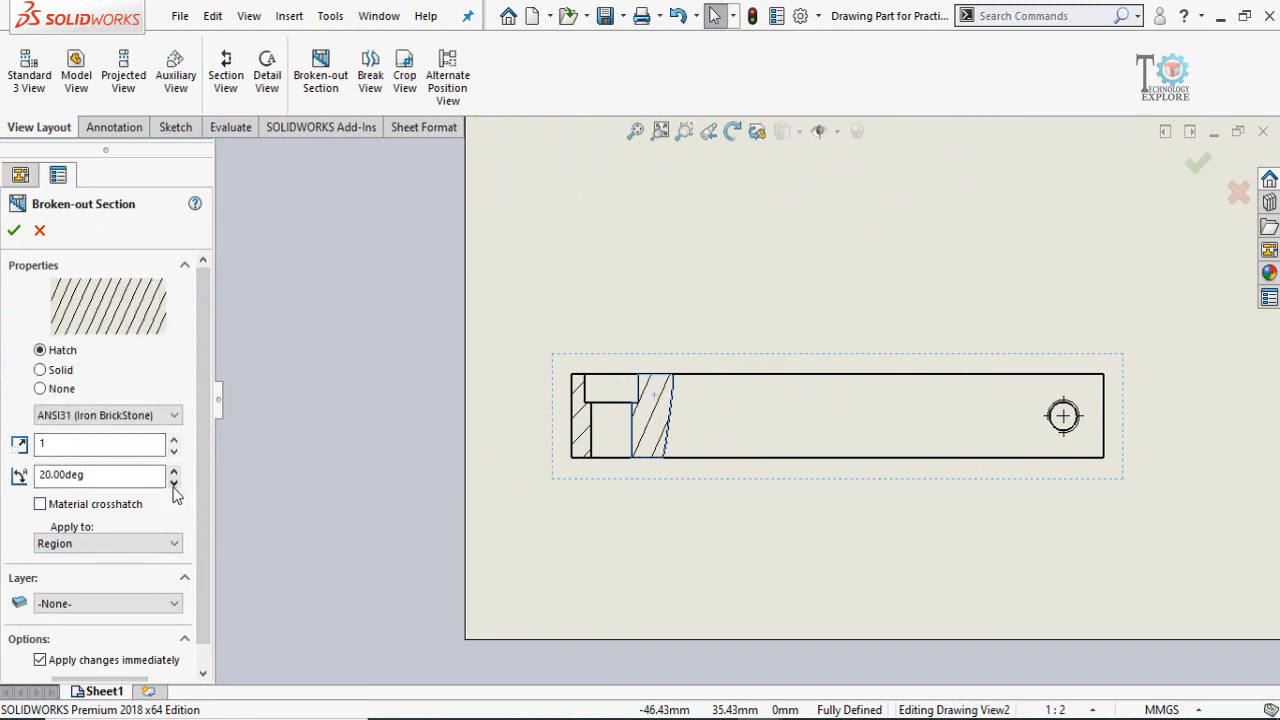
click(174, 484)
click(174, 484)
Try denser hatch scales from 2 upward on the selected section region and restore the scale to 1.
click(174, 446)
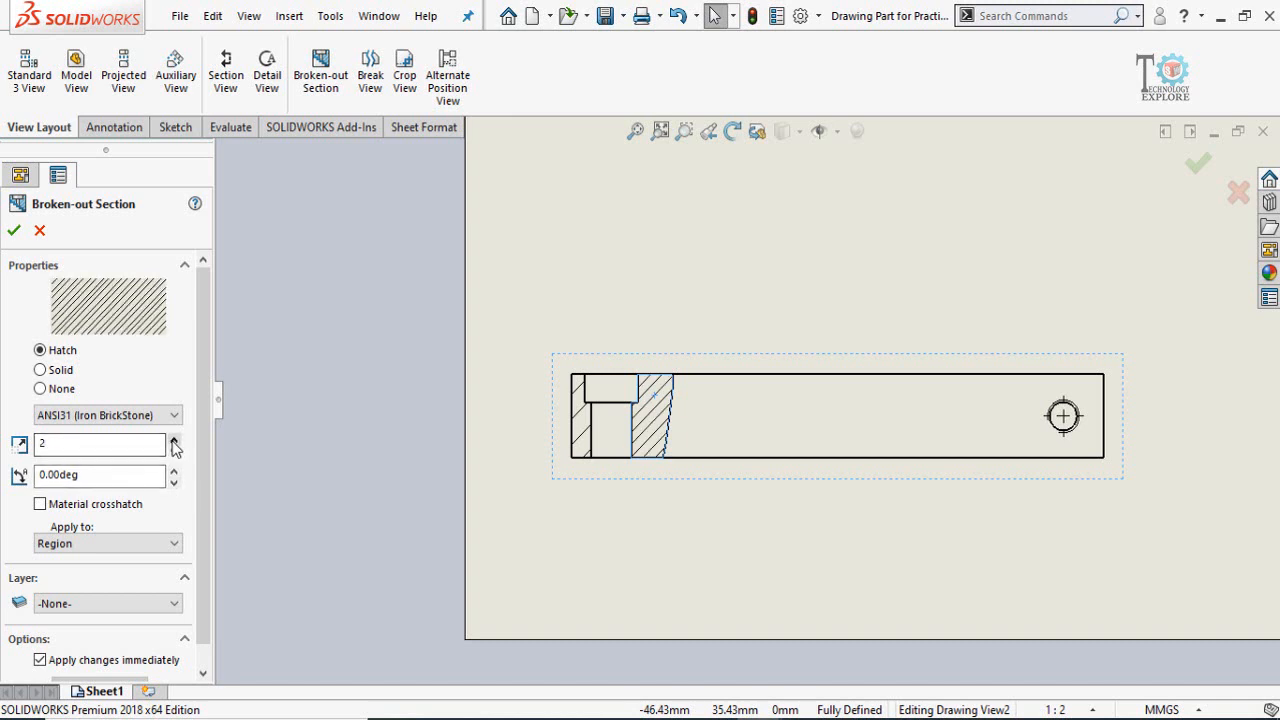
click(174, 446)
click(174, 446)
click(173, 453)
click(173, 453)
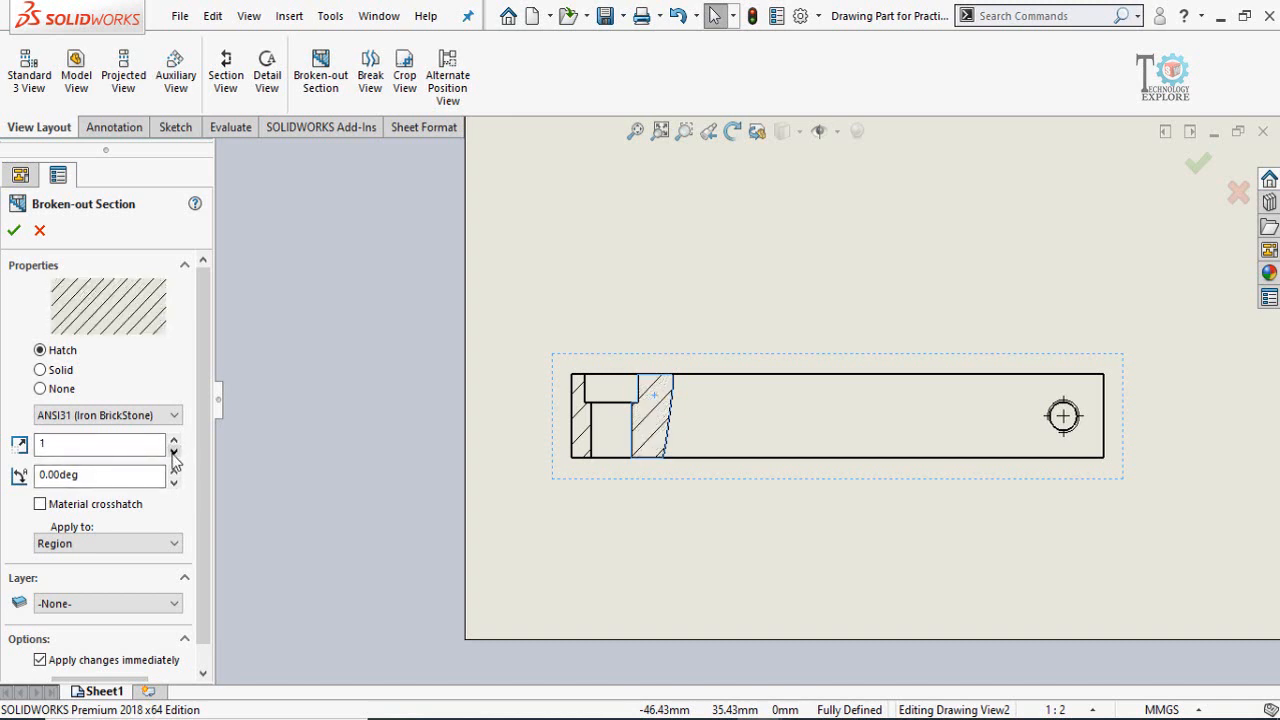
Accept the hatch properties of the broken-out section beside the counterbored hole.
click(14, 230)
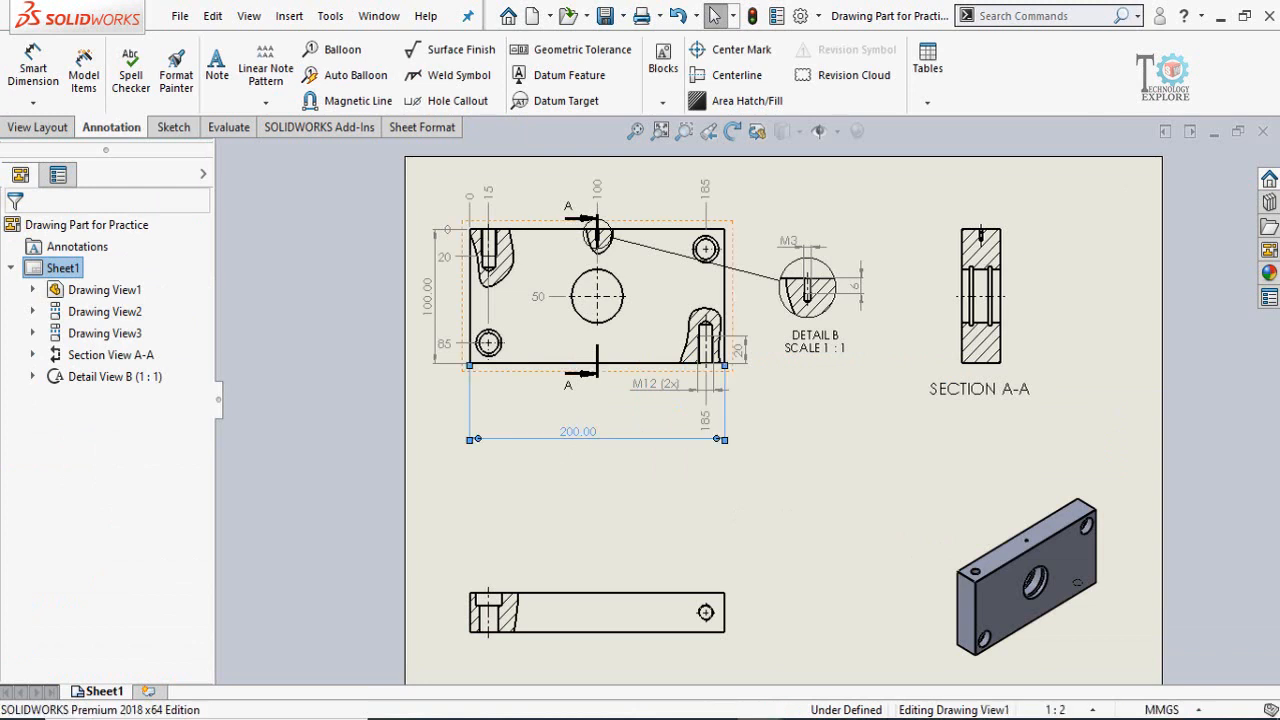
Override the document font on the plate's 200.00 length dimension and set its font style to Bold.
click(580, 448)
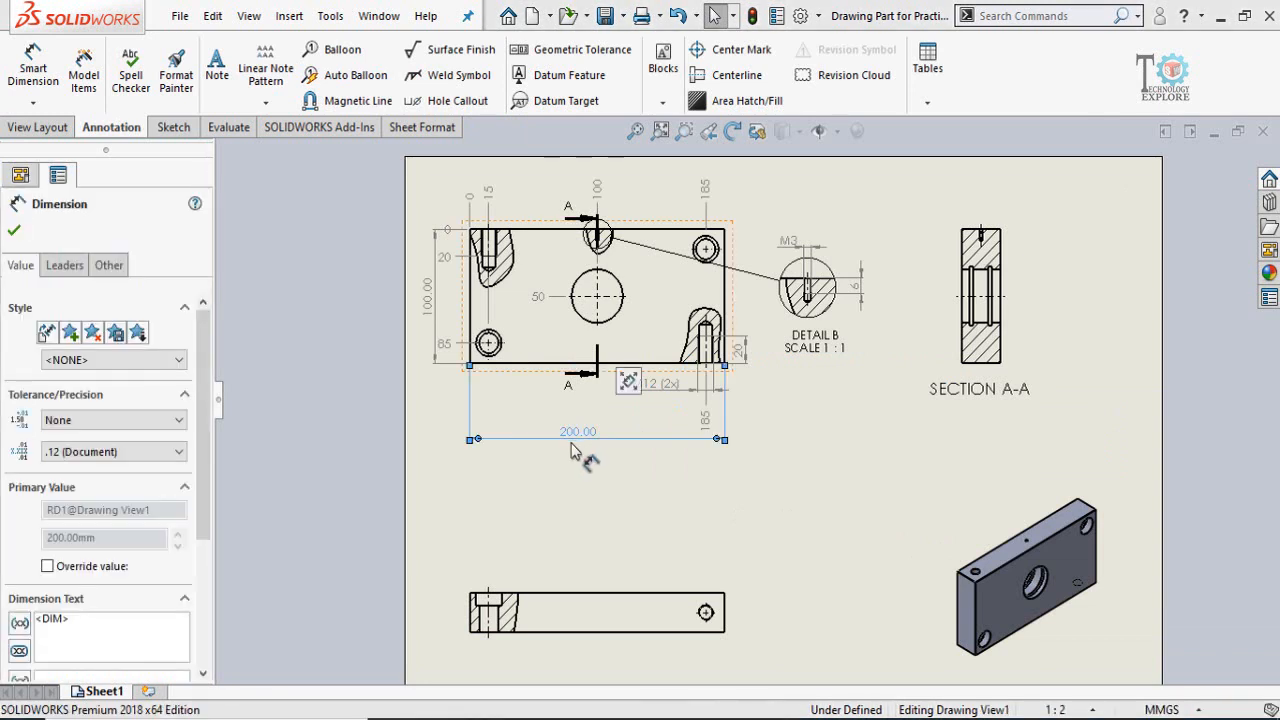
click(109, 266)
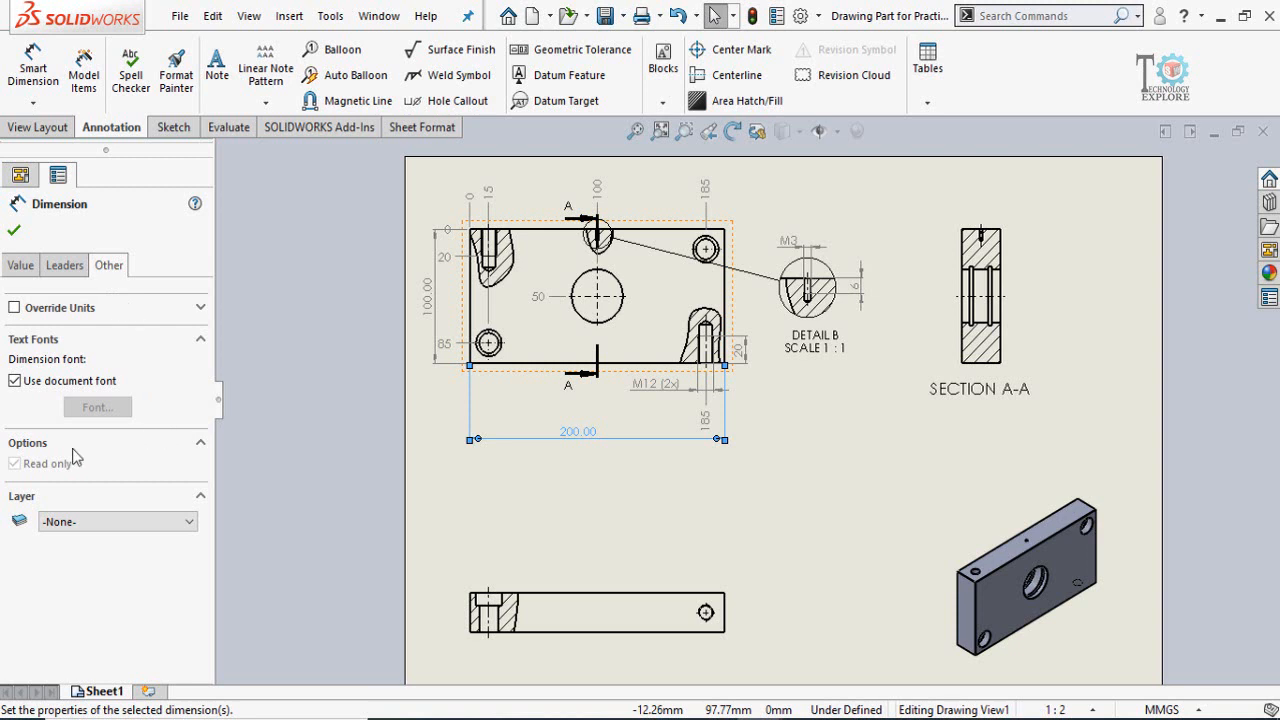
click(14, 381)
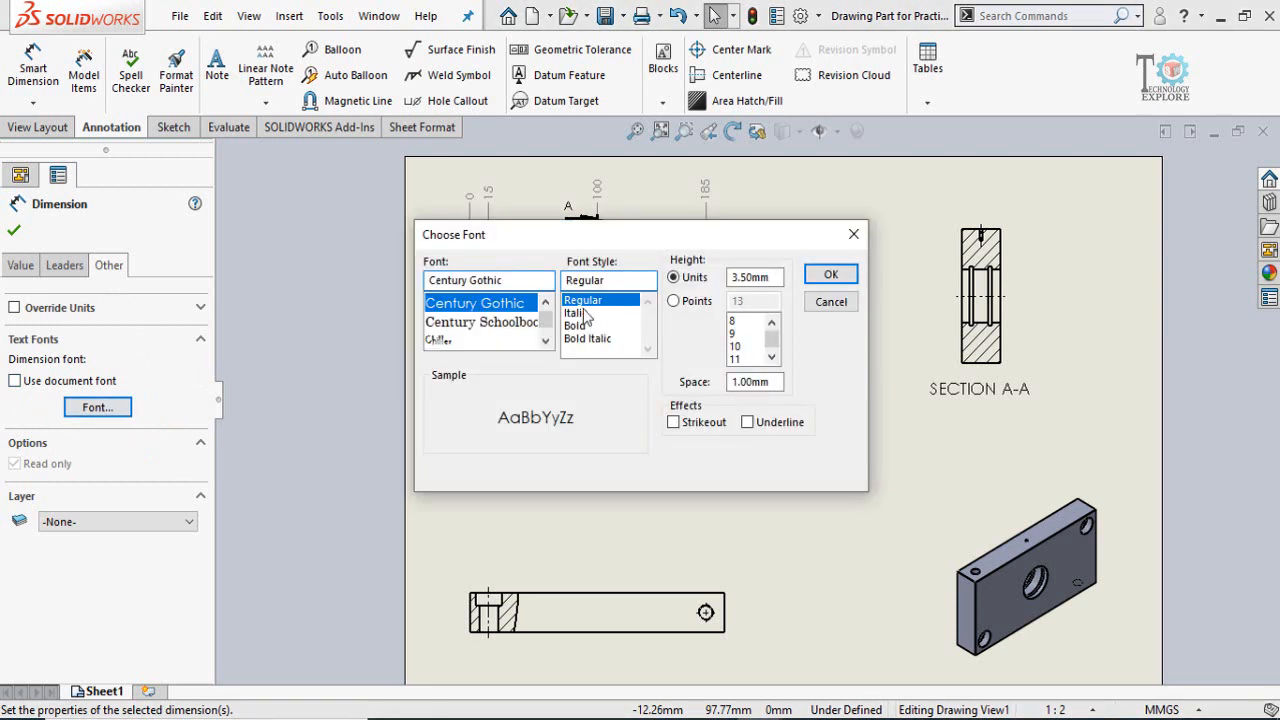
click(578, 325)
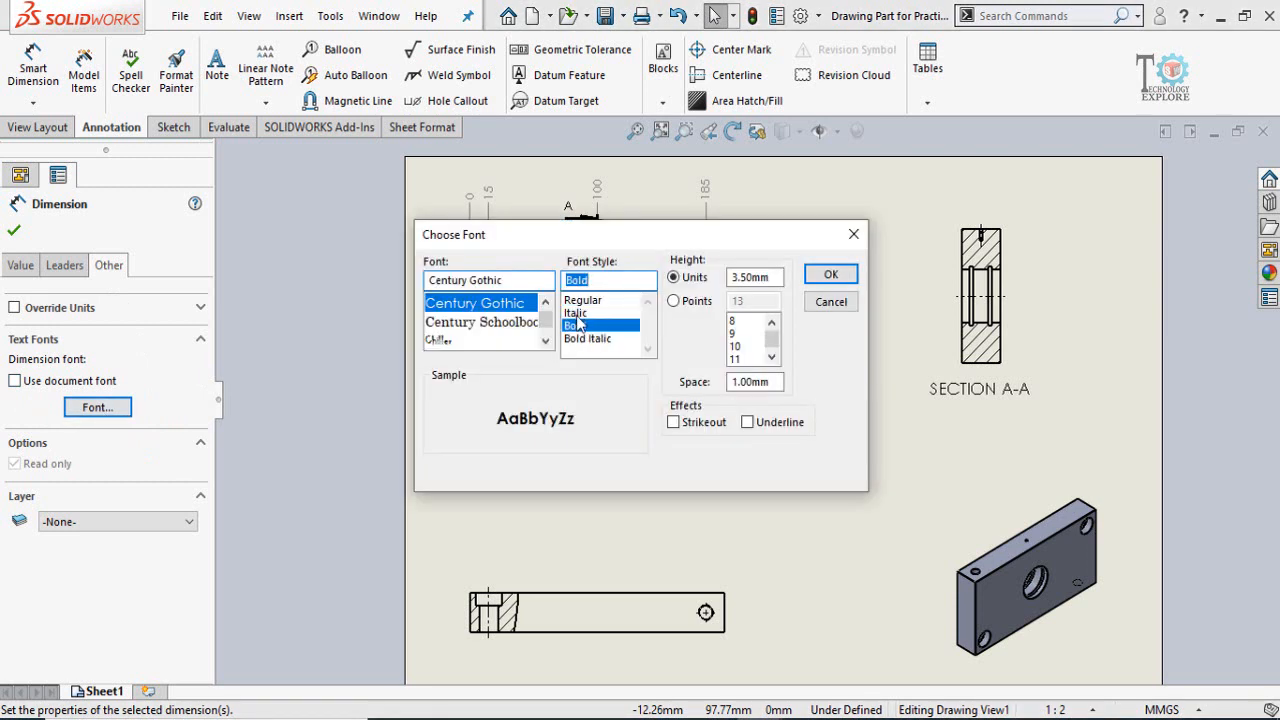
click(576, 312)
click(582, 300)
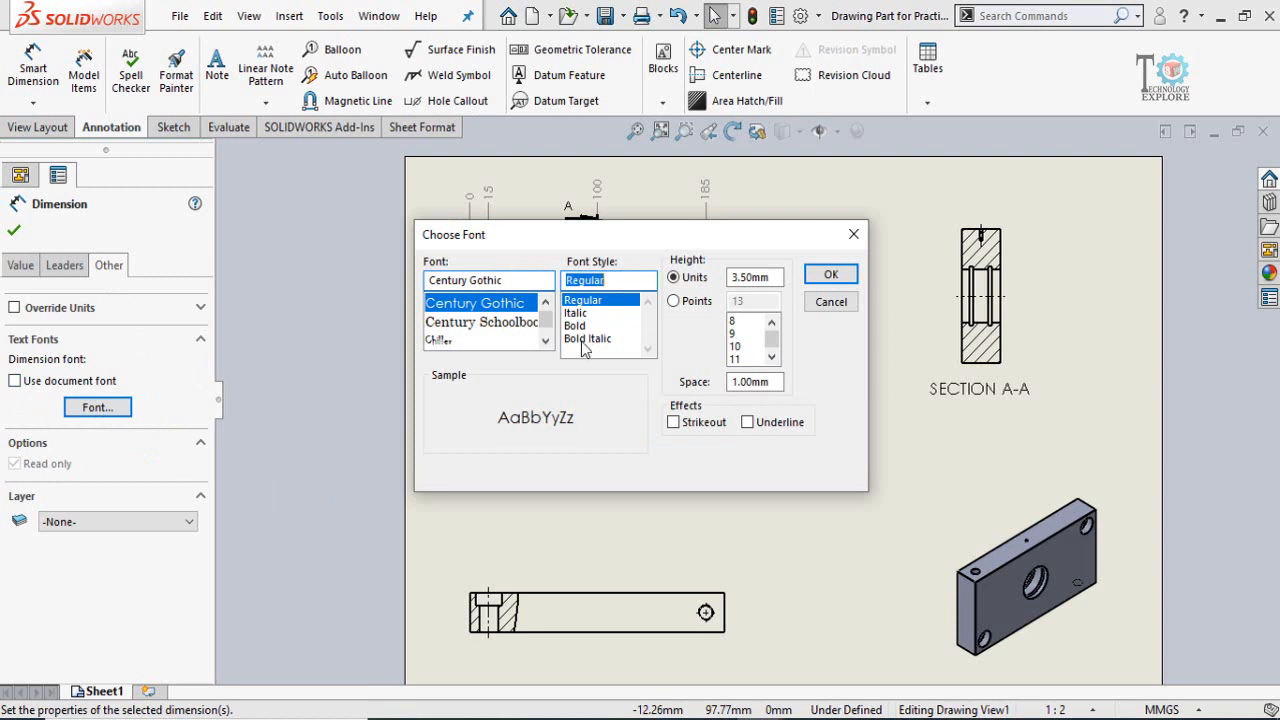
click(577, 338)
click(575, 327)
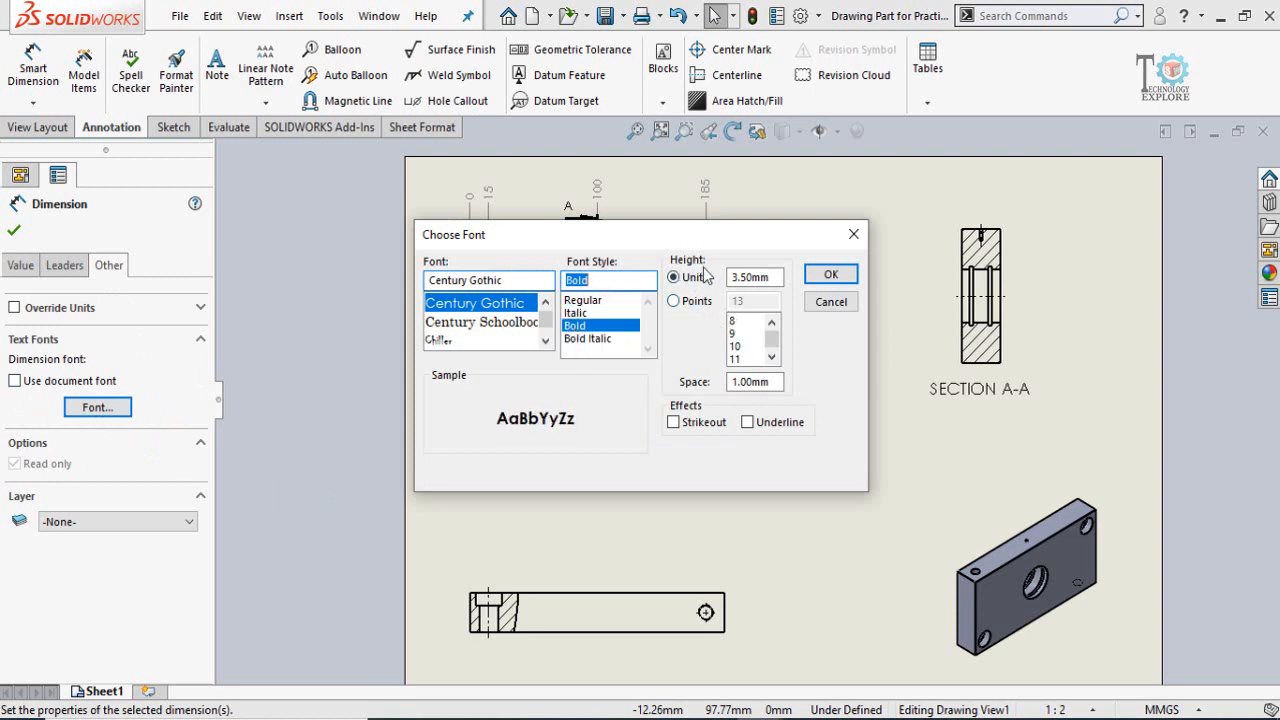
Set the length dimension's font height to 20 points, underline the text and apply the font.
drag(778, 277, 723, 286)
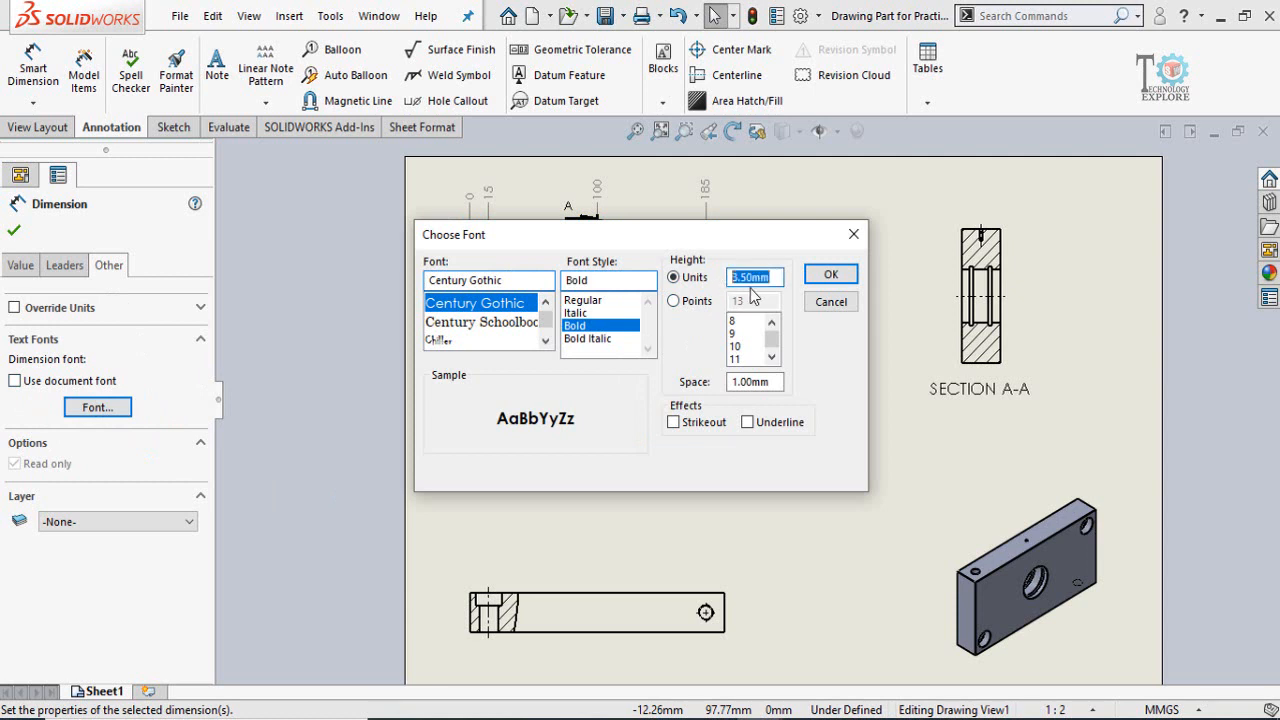
click(675, 301)
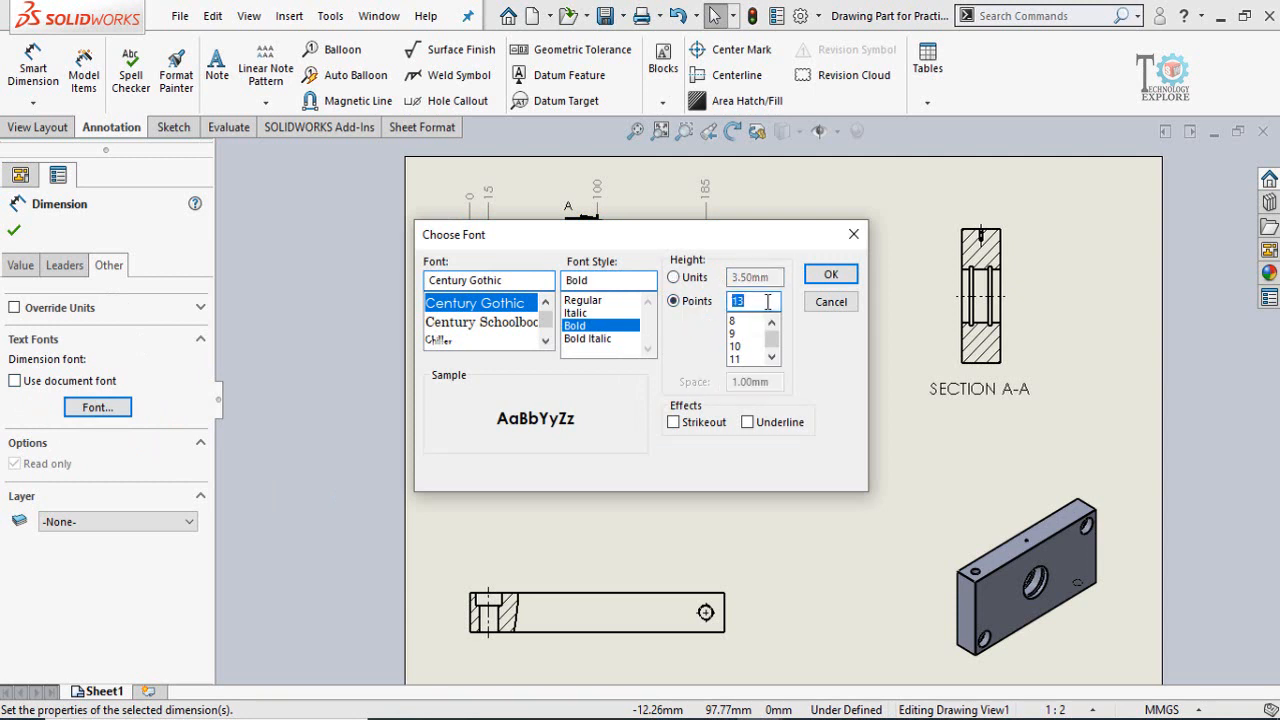
text(20)
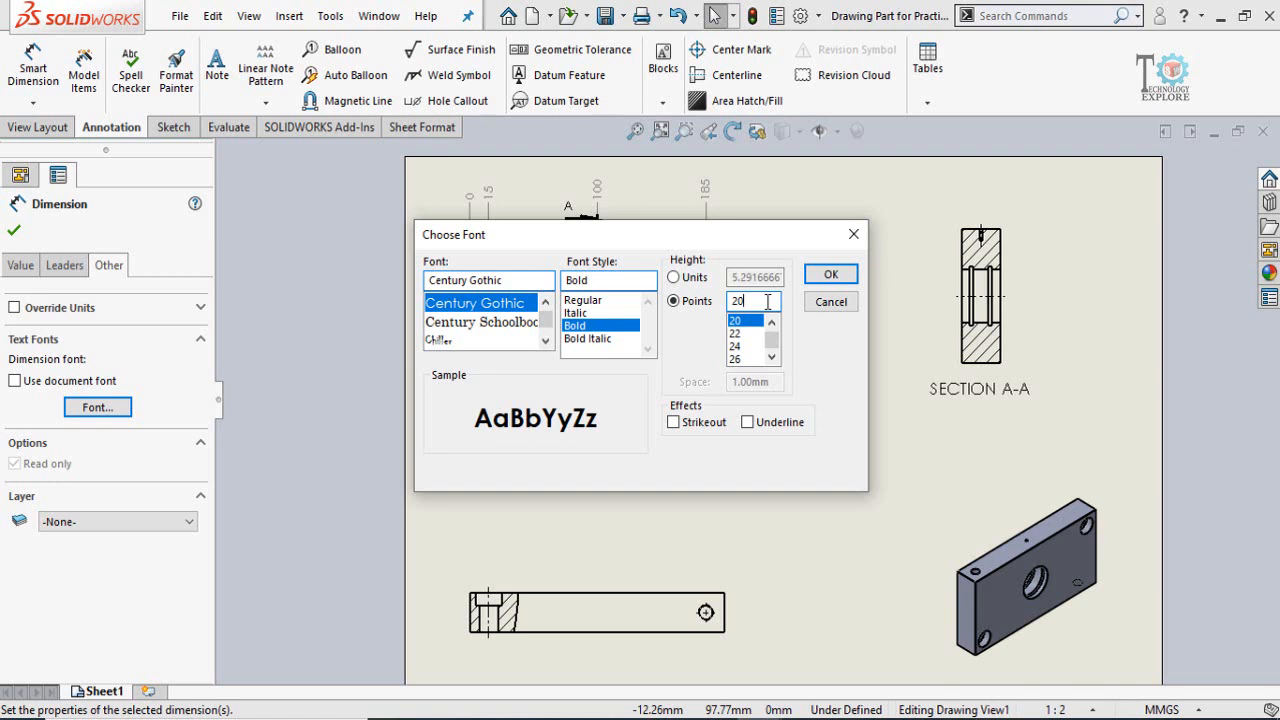
click(749, 423)
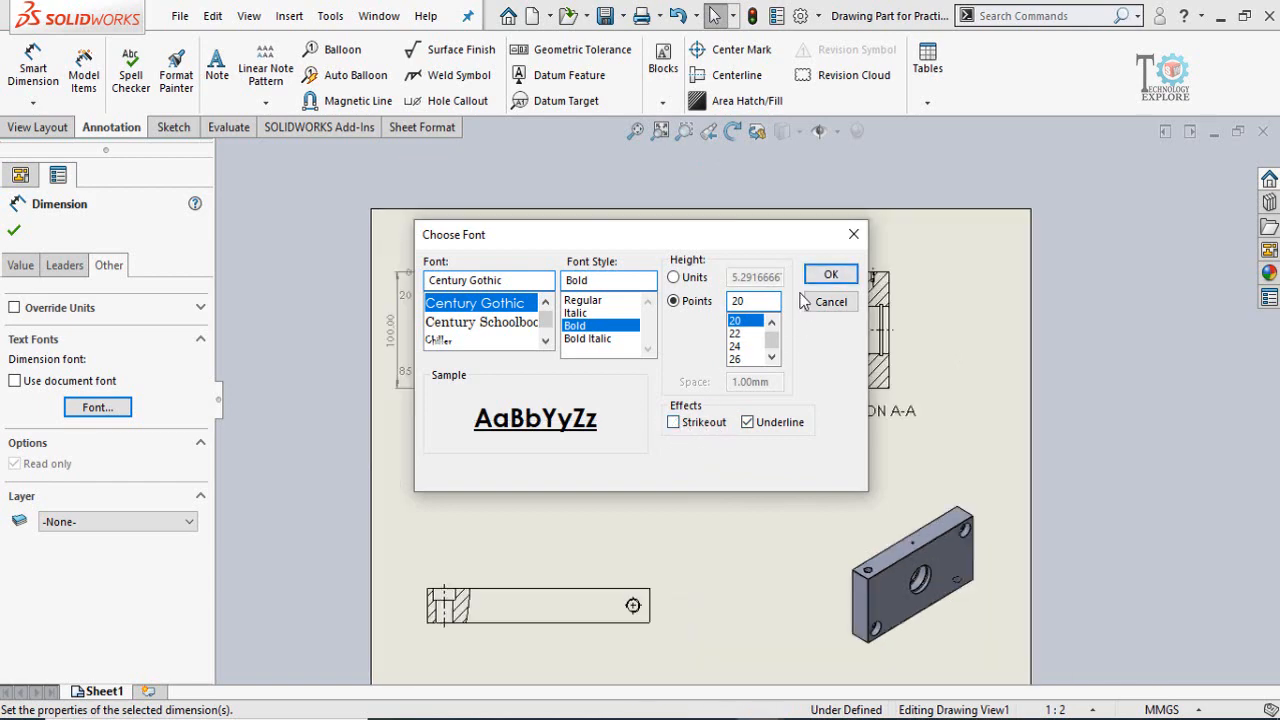
click(828, 276)
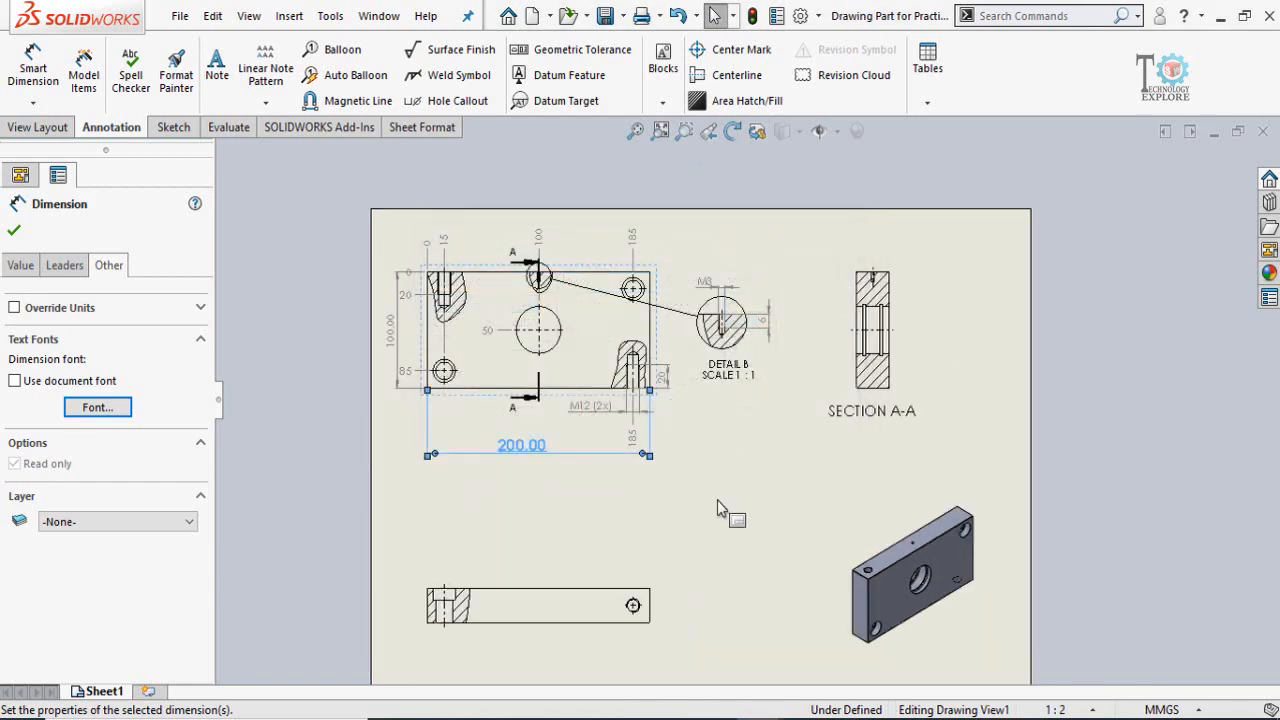
click(735, 457)
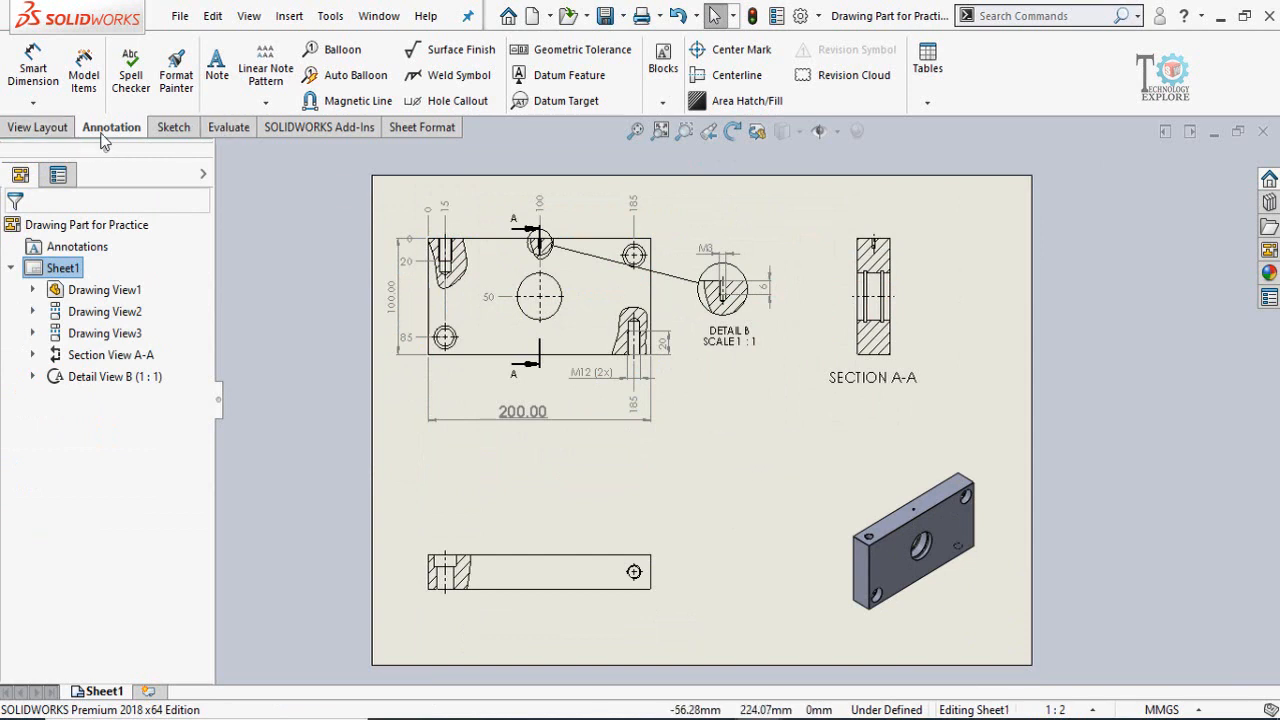
Add a leader note reading "M3 x 6mm" to the small threaded hole in Section A-A.
click(218, 80)
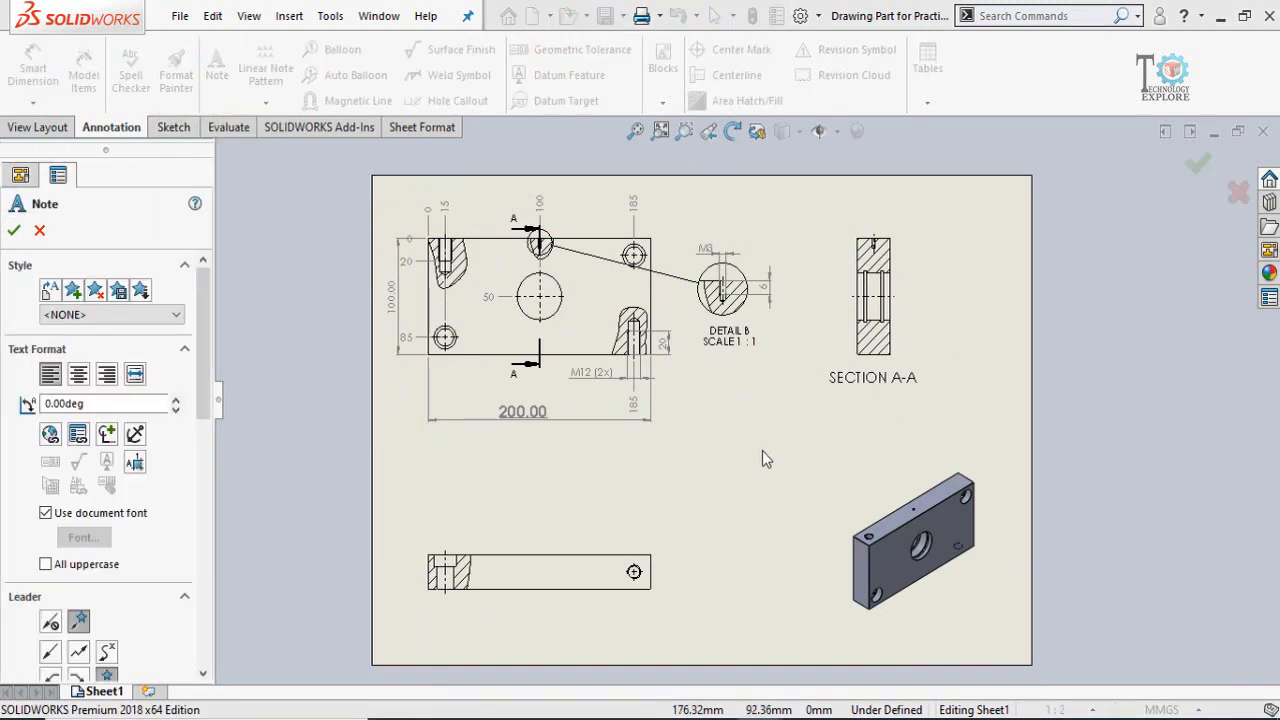
scroll(746, 455, down, 2)
scroll(600, 551, down, 3)
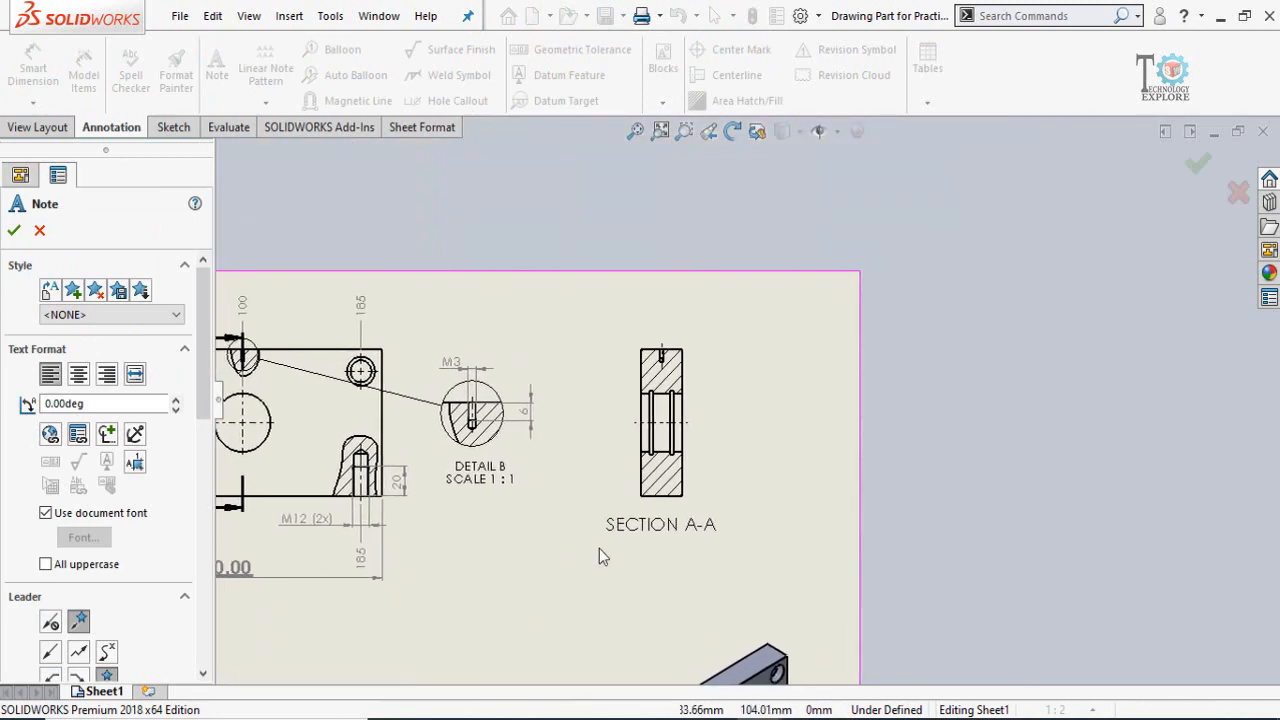
scroll(680, 365, down, 3)
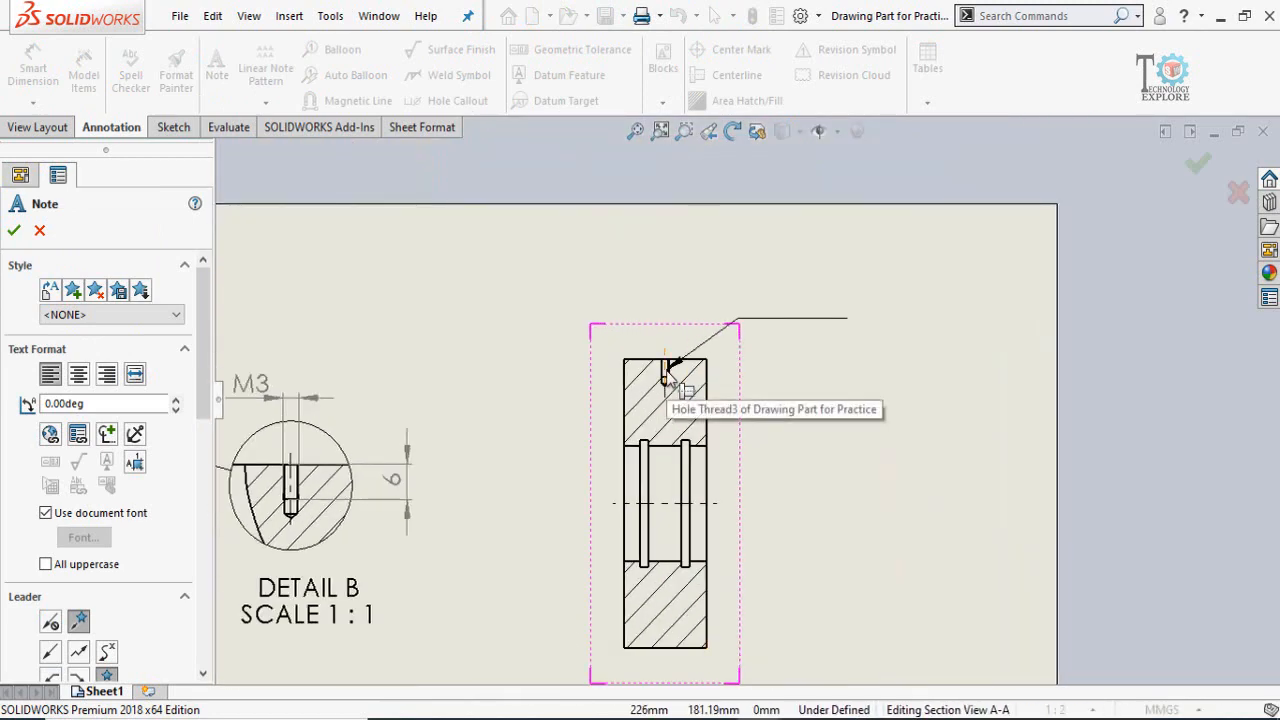
click(668, 378)
click(848, 270)
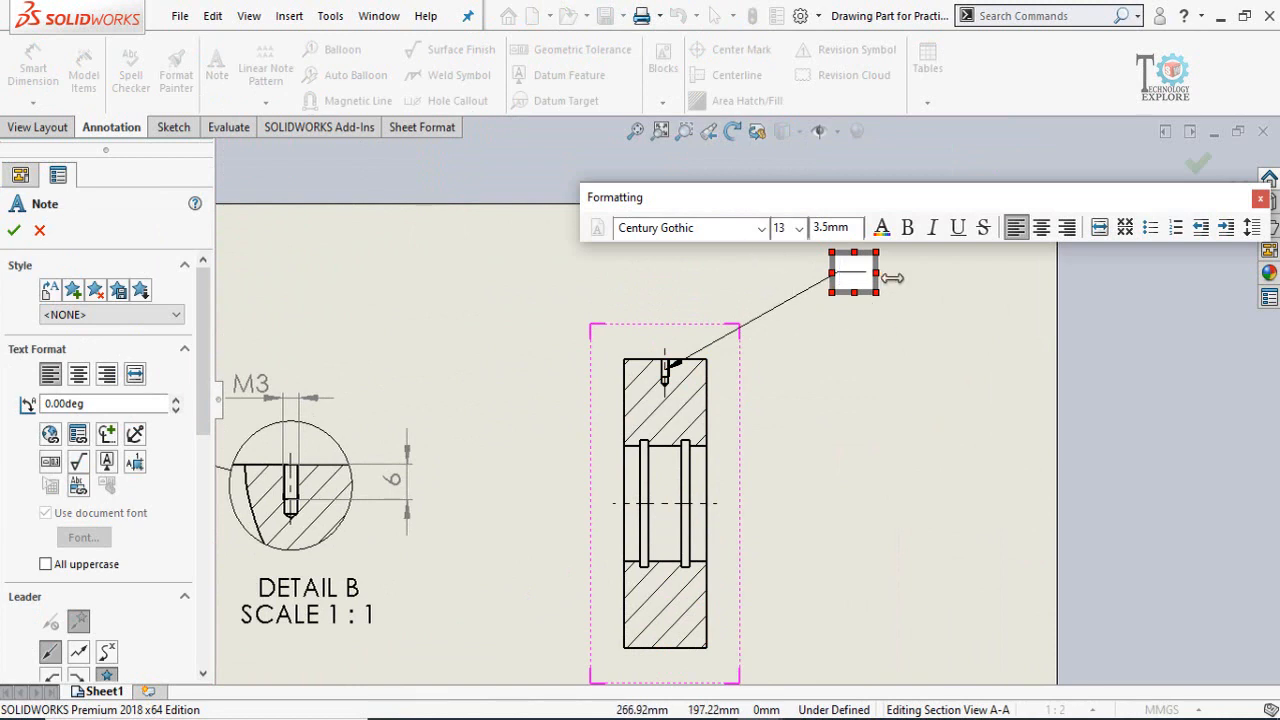
text(M)
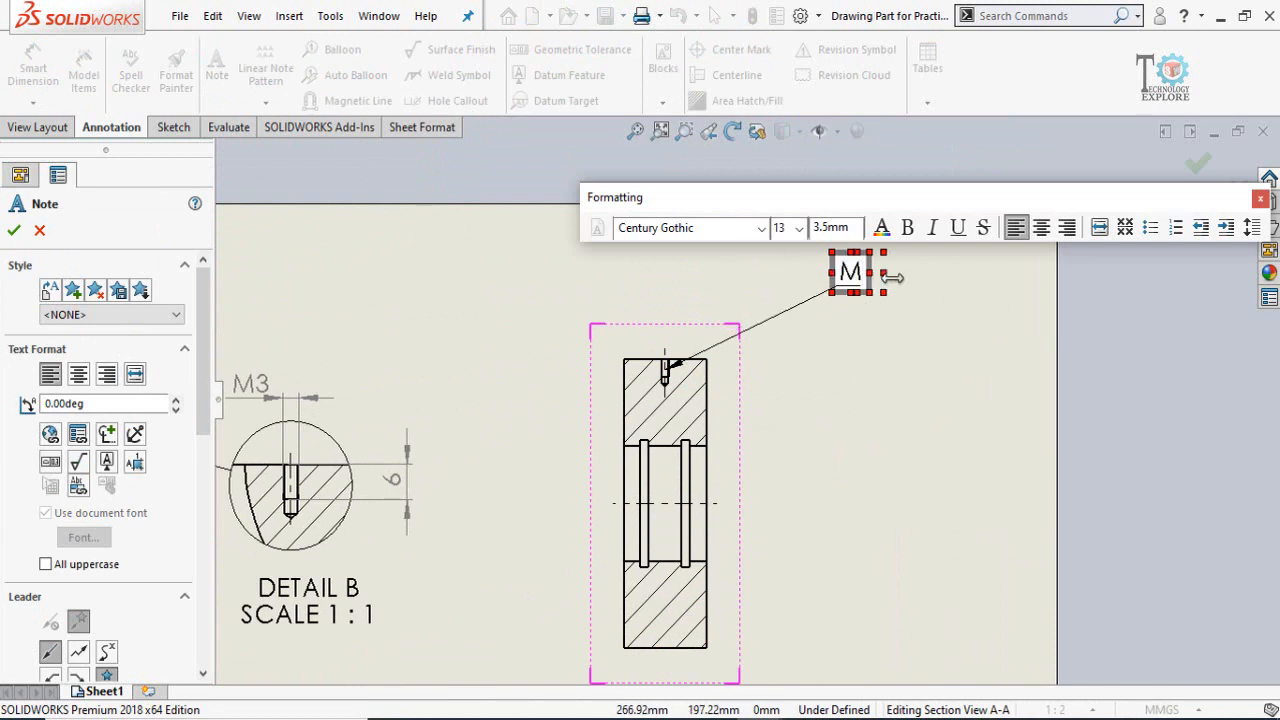
text(3 x)
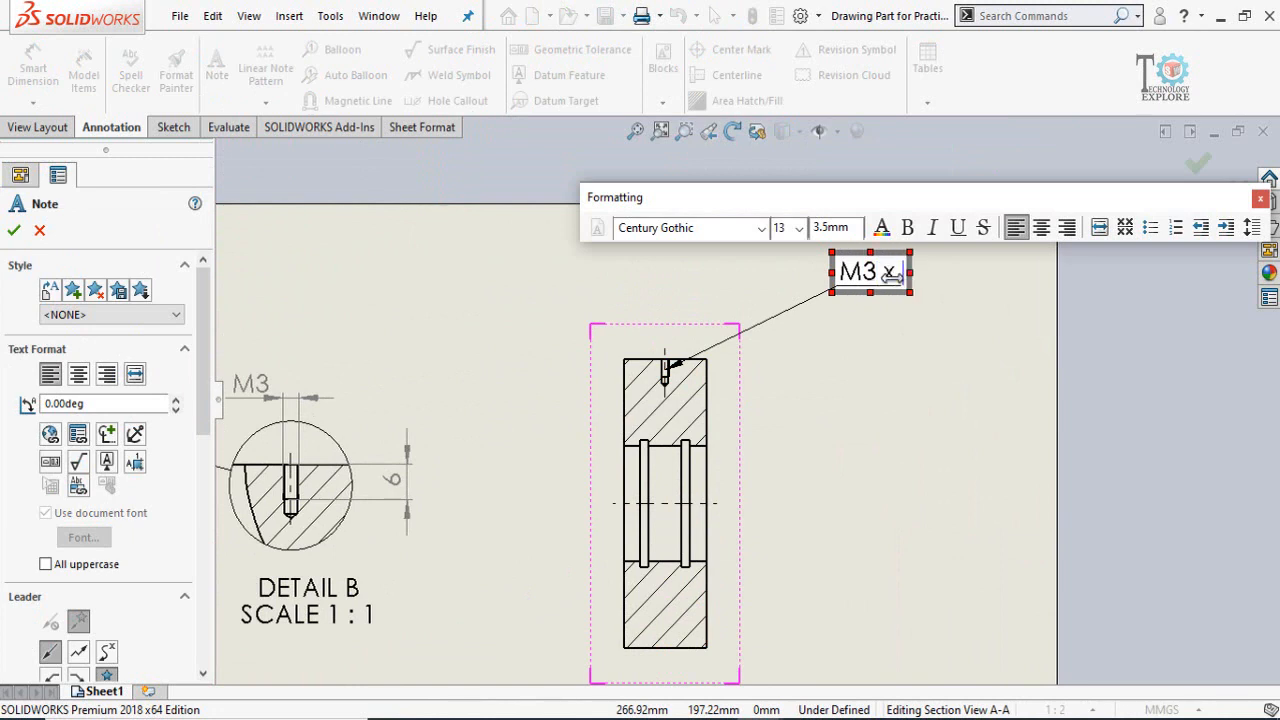
text( 6mm)
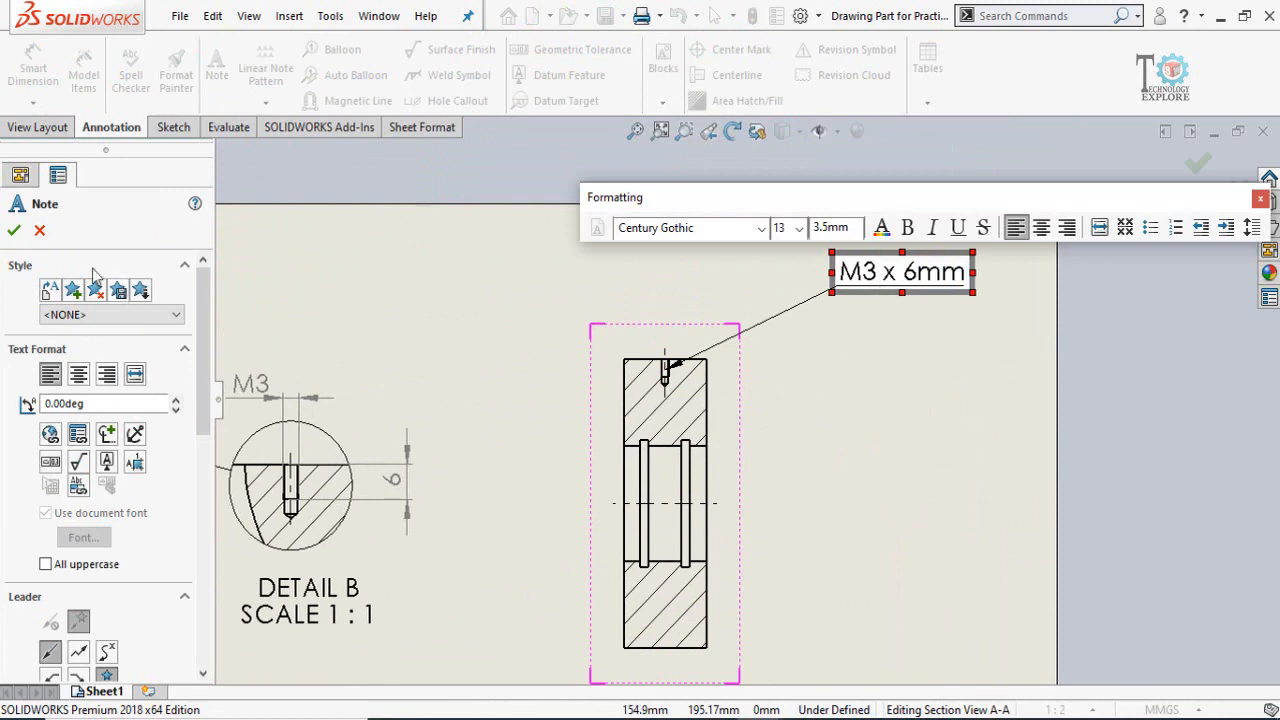
click(14, 232)
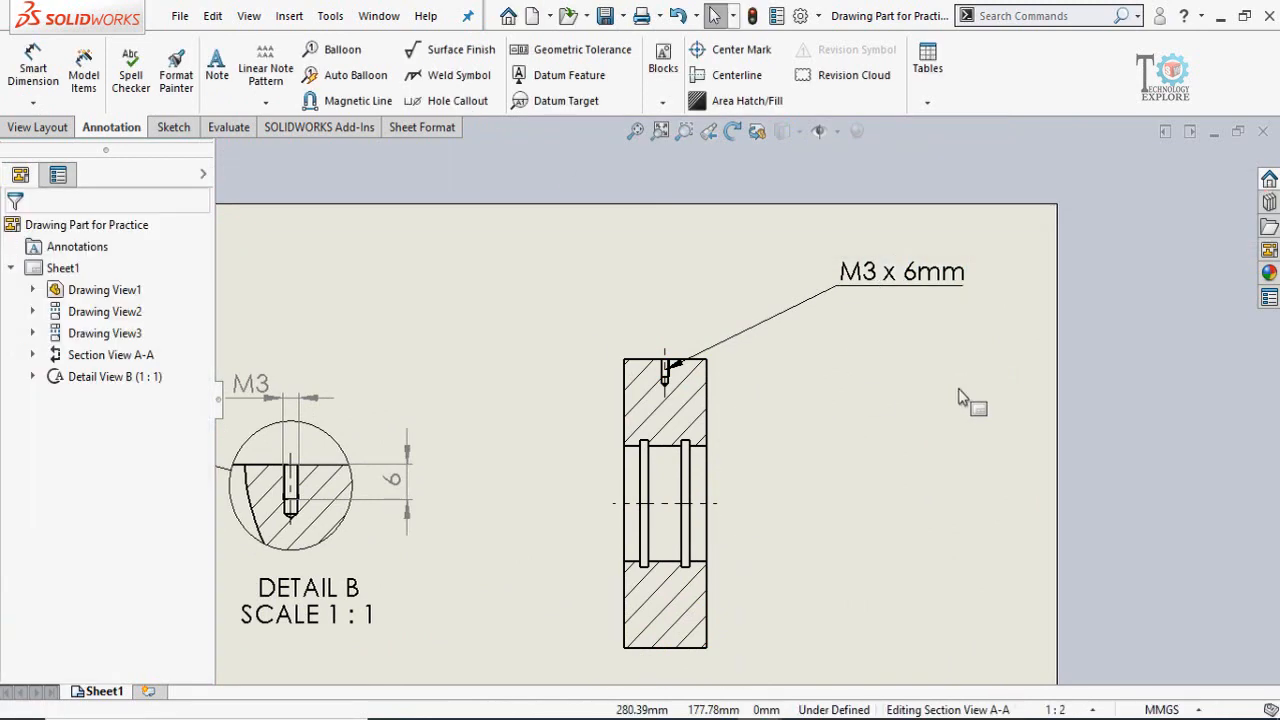
Dimension the width of the groove nearer the note side in the bore of Section A-A, placing the text outside the view.
key(f)
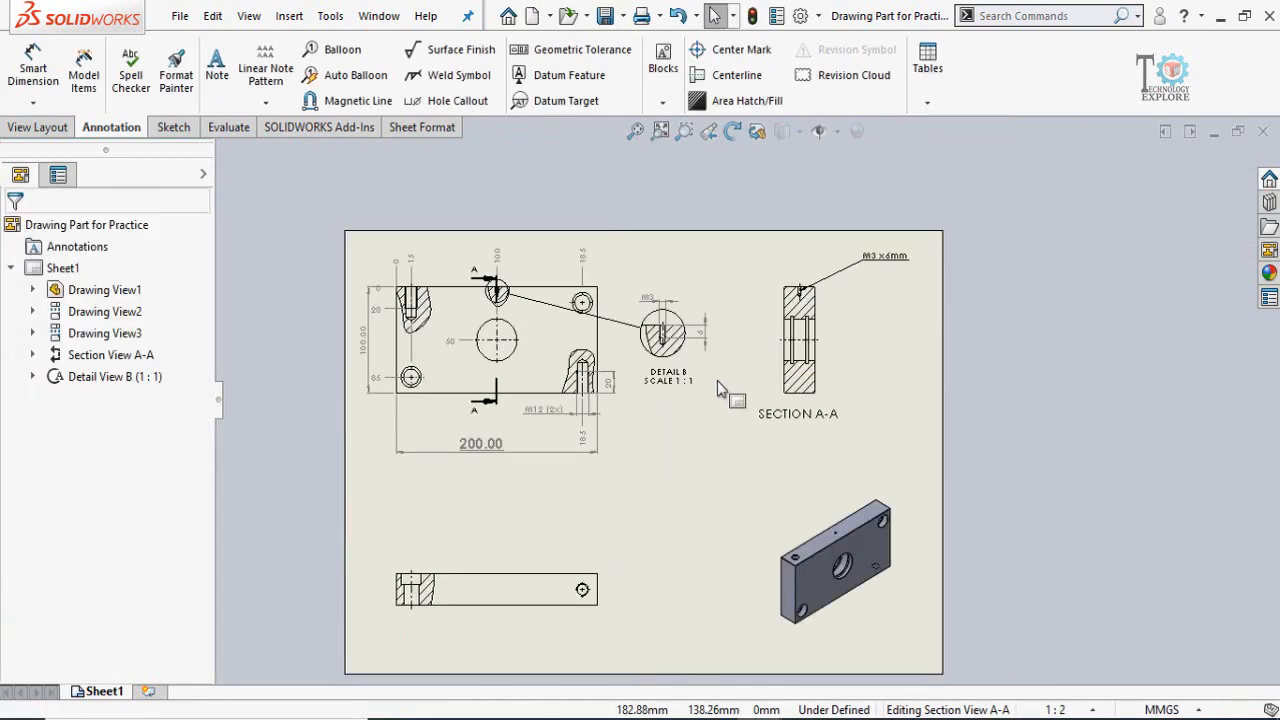
scroll(717, 380, down, 3)
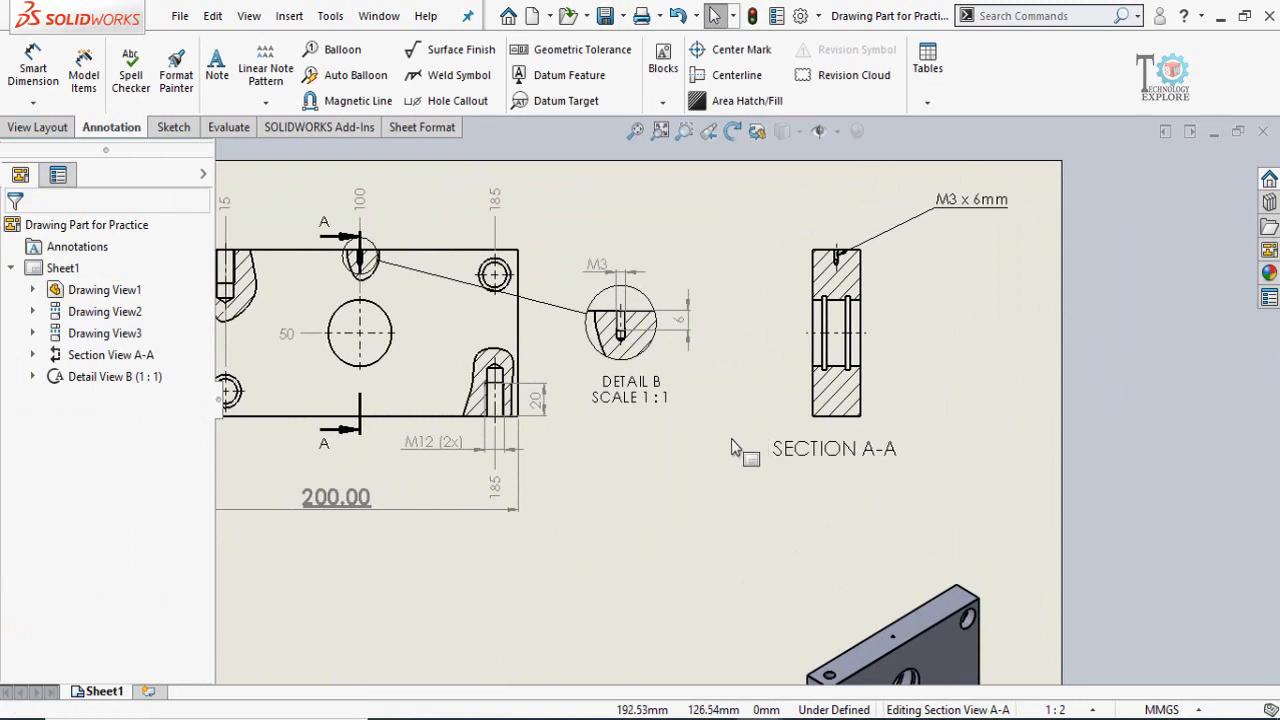
scroll(750, 432, down, 3)
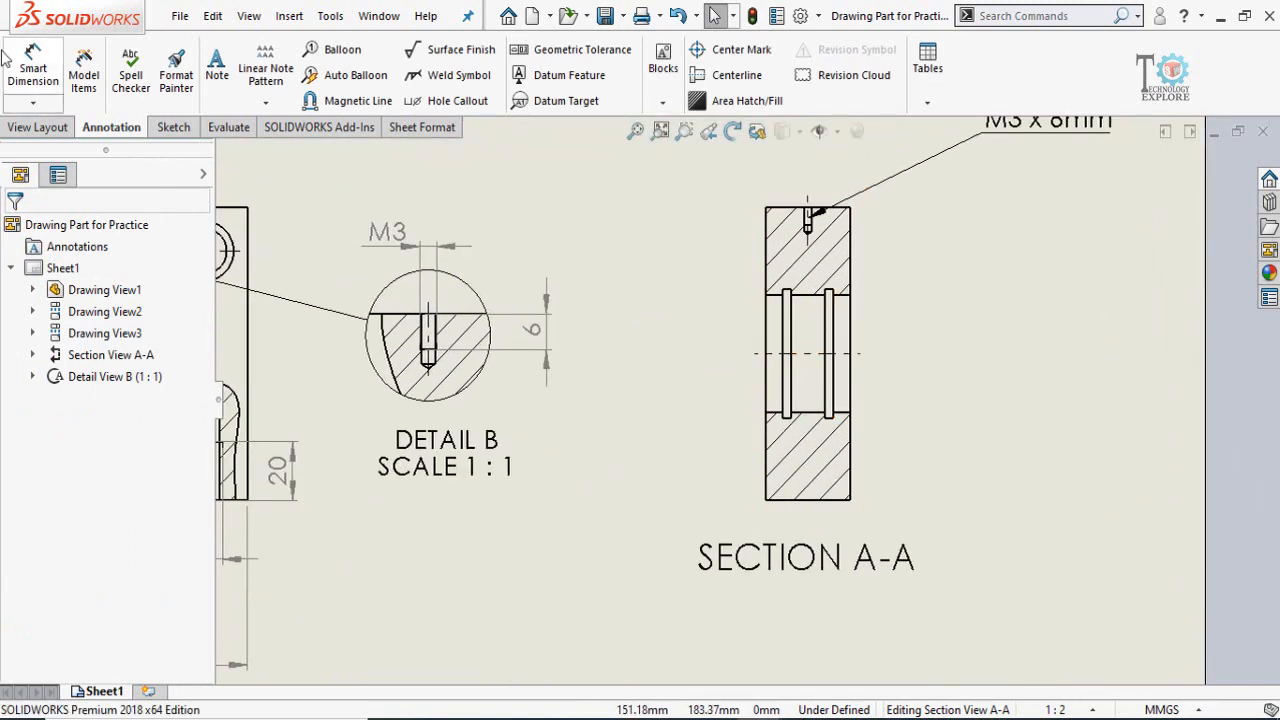
click(20, 66)
scroll(870, 320, down, 2)
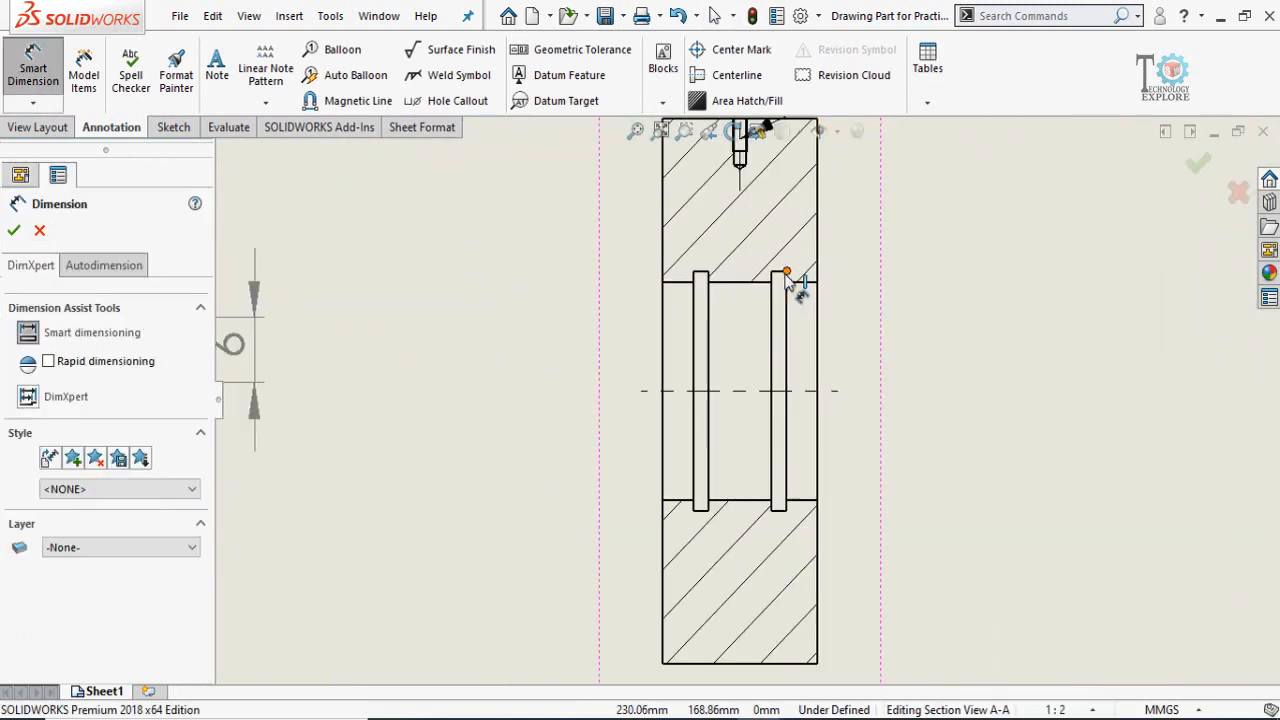
click(784, 276)
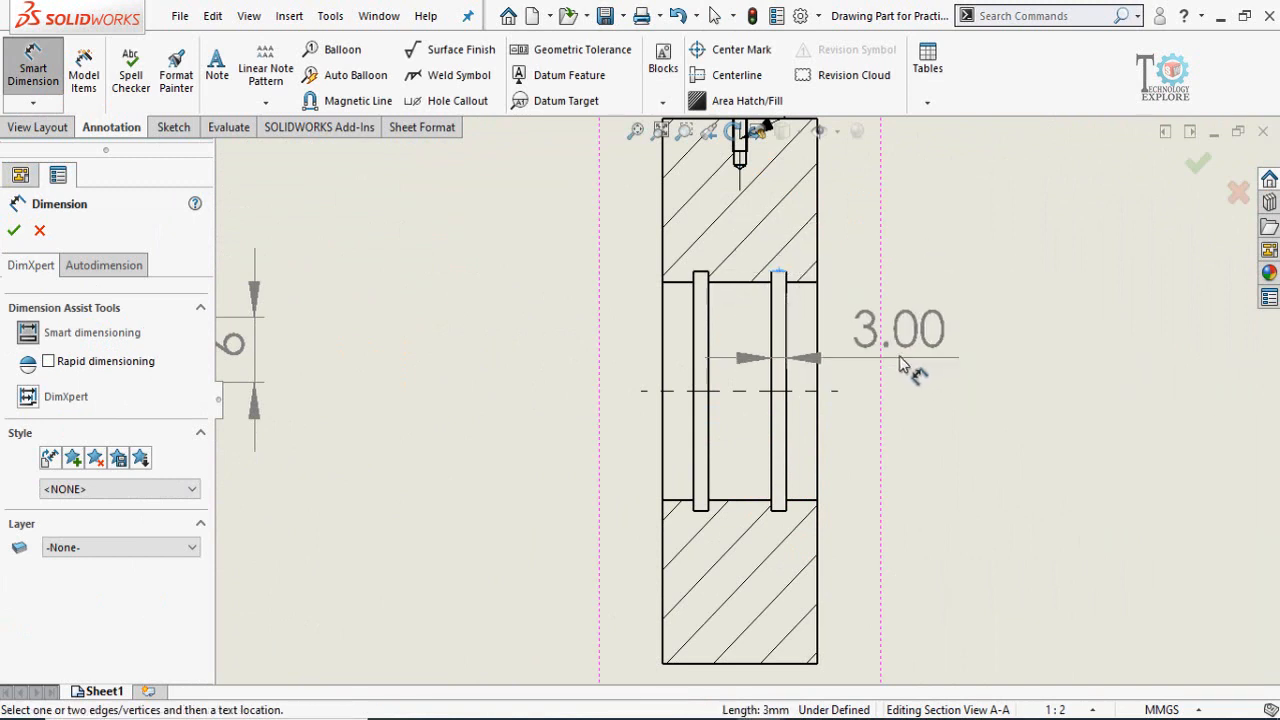
scroll(930, 380, up, 1)
click(946, 386)
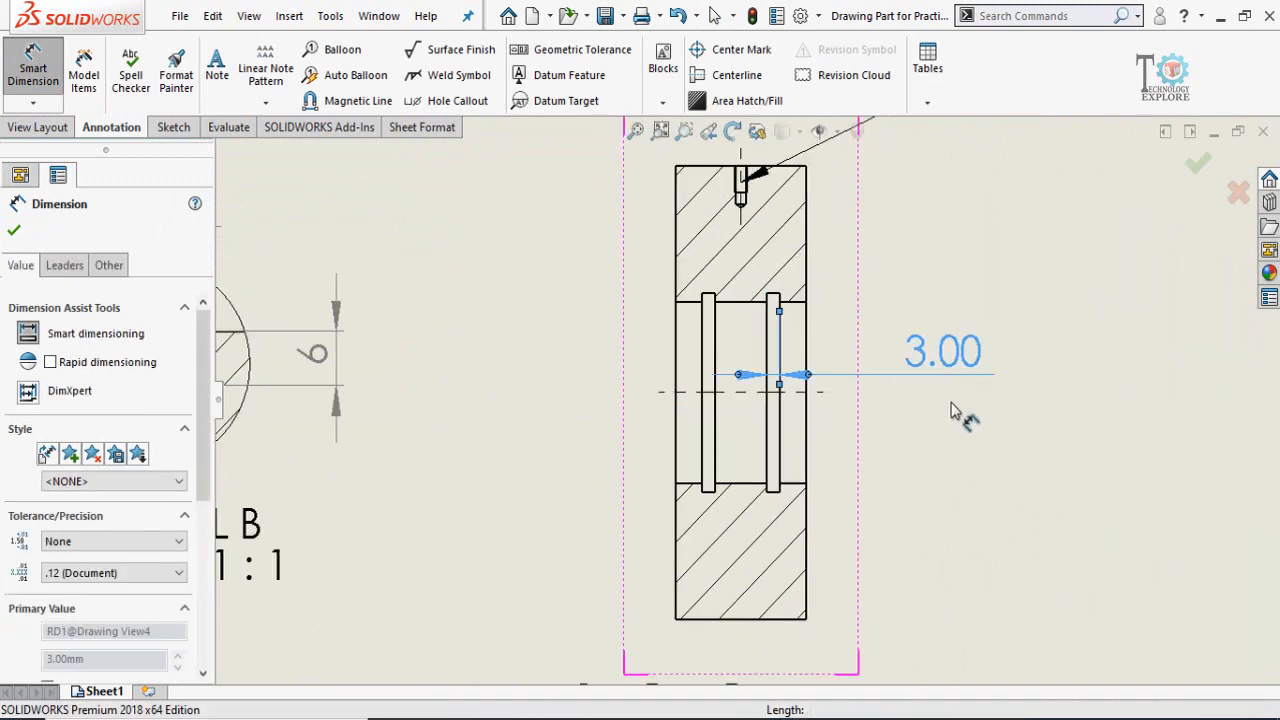
click(14, 230)
Give the groove width dimension a Fit with tolerance, with hole fit +0.2 and shaft fit +0.1.
scroll(830, 425, up, 3)
click(853, 384)
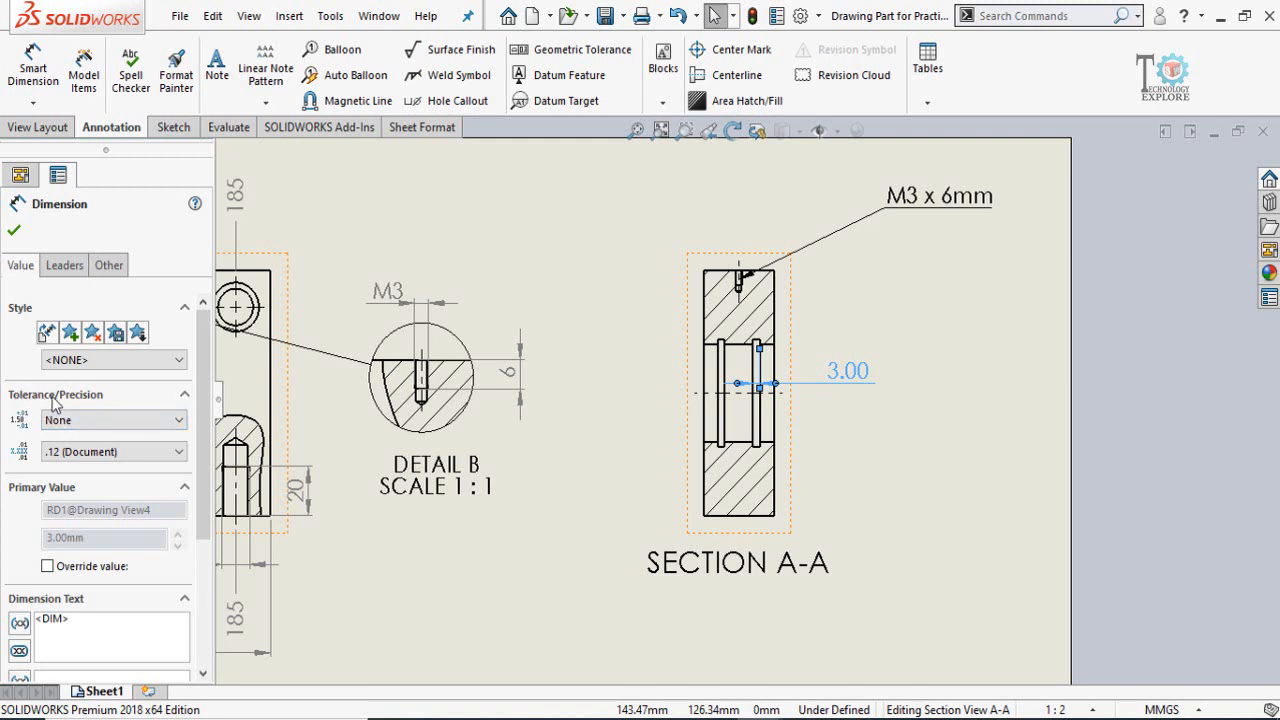
click(88, 421)
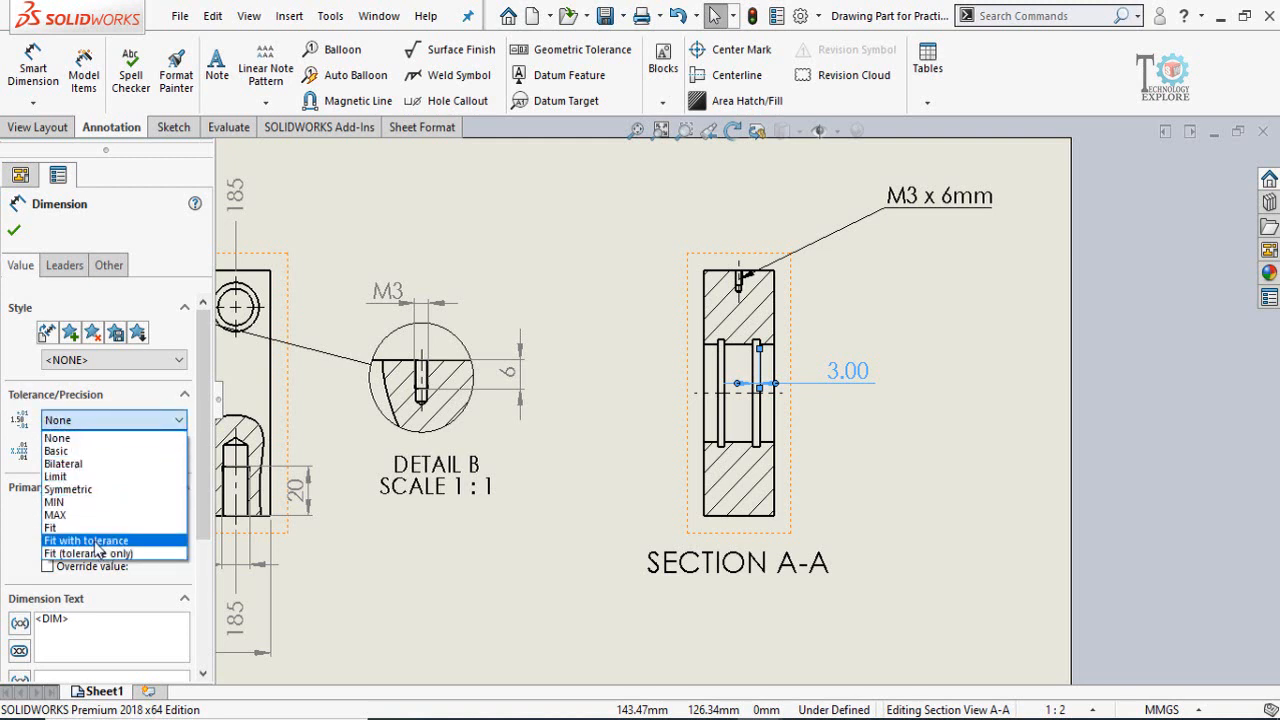
click(96, 541)
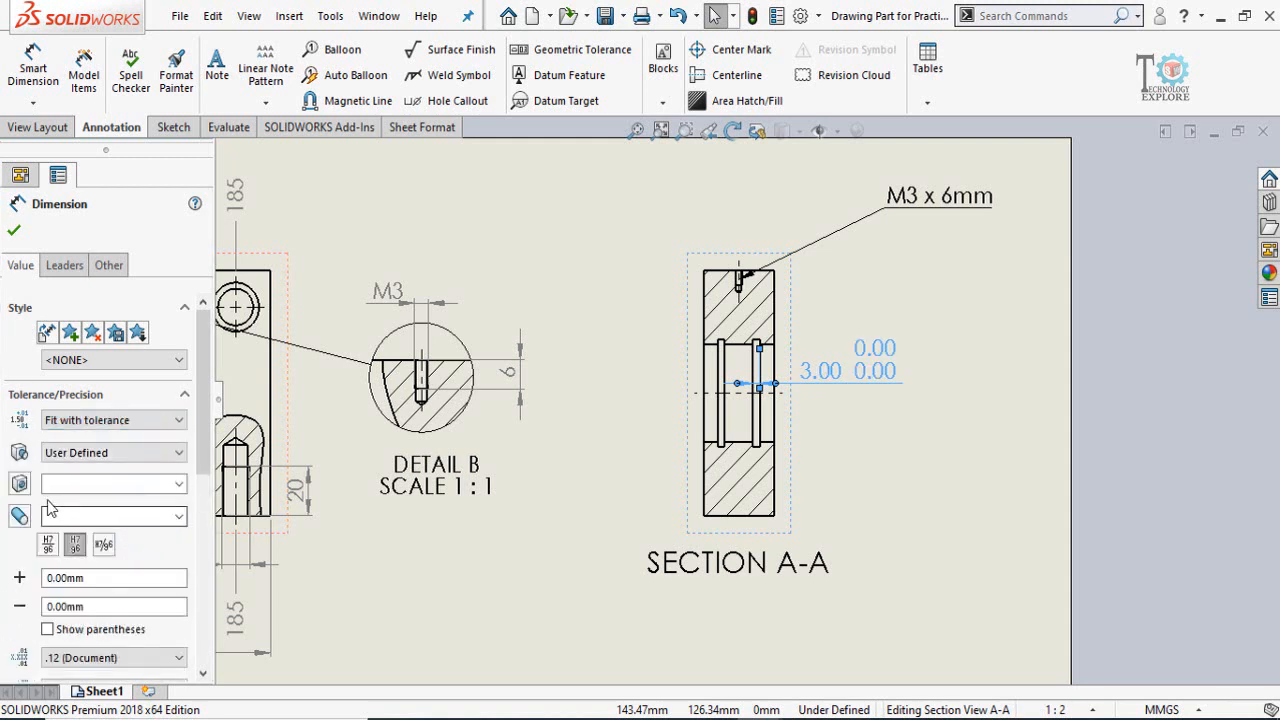
click(66, 487)
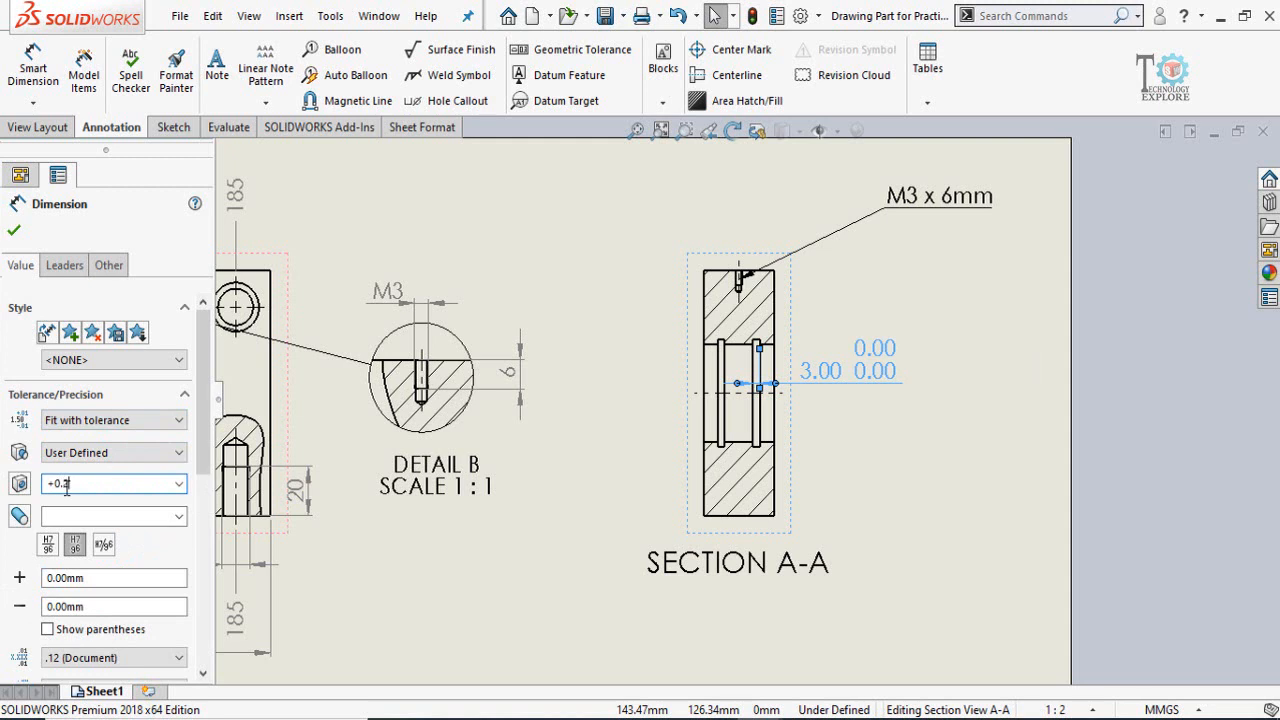
click(79, 517)
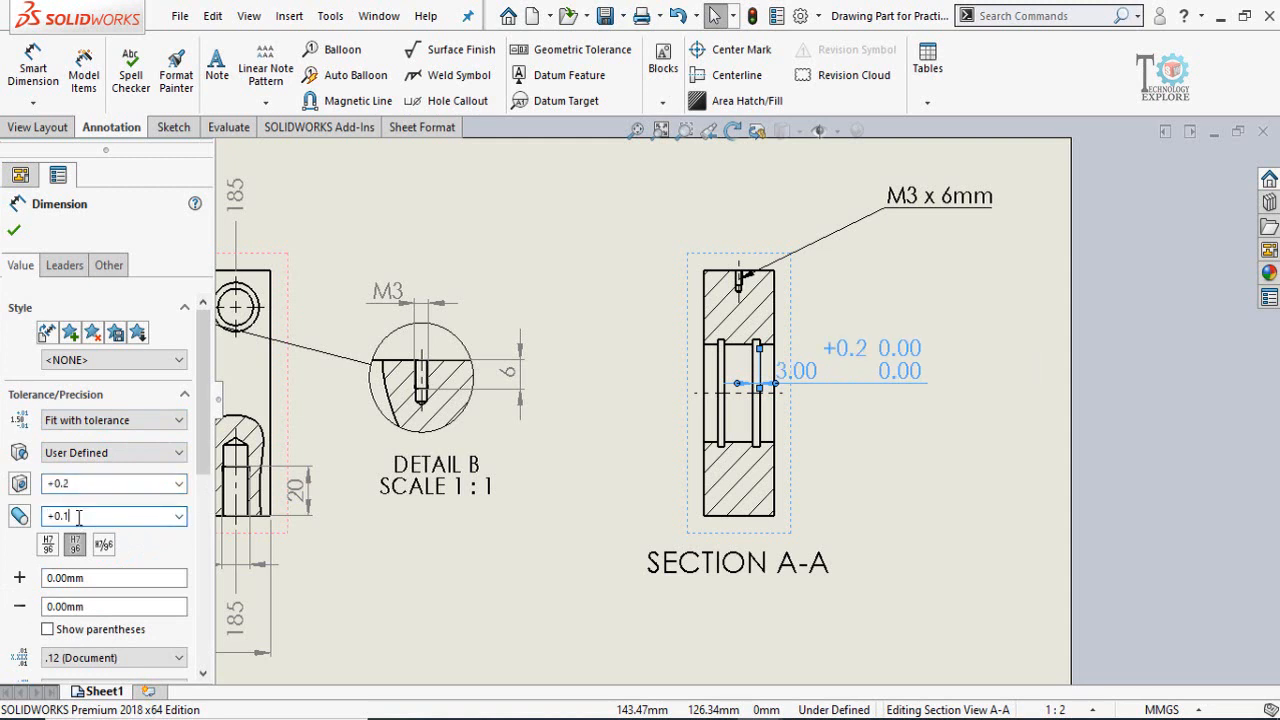
click(9, 233)
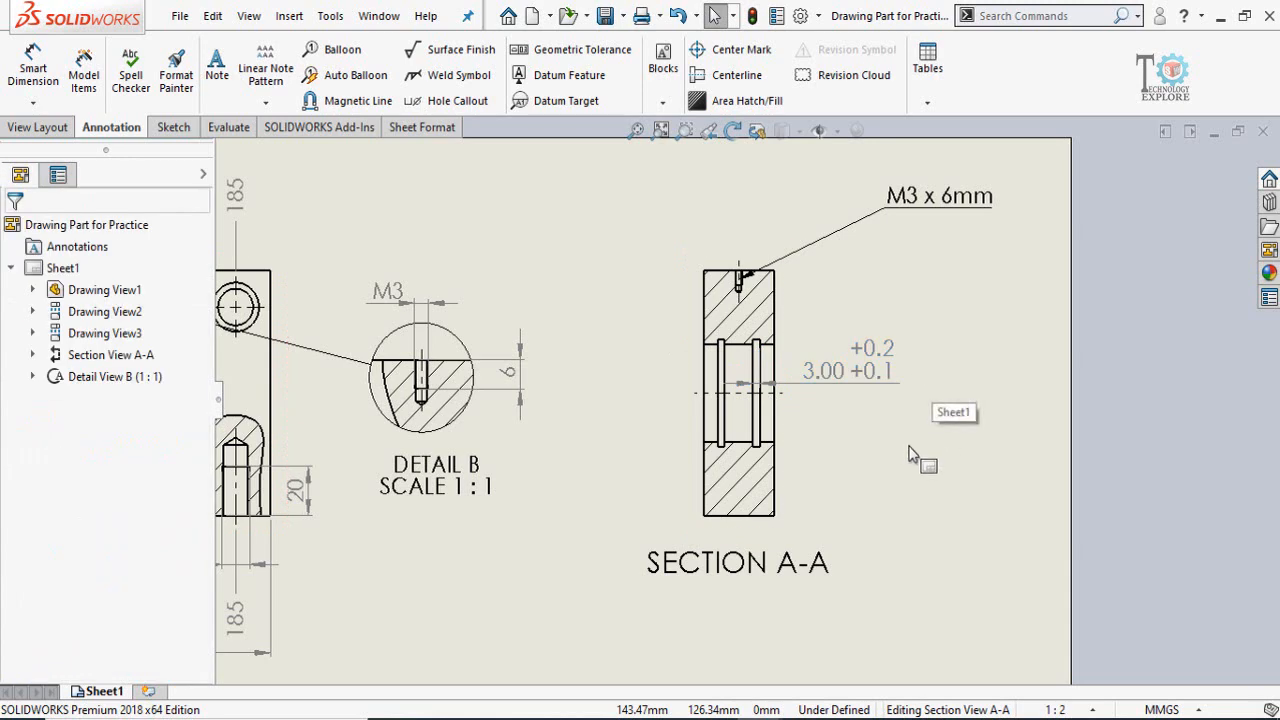
key(f)
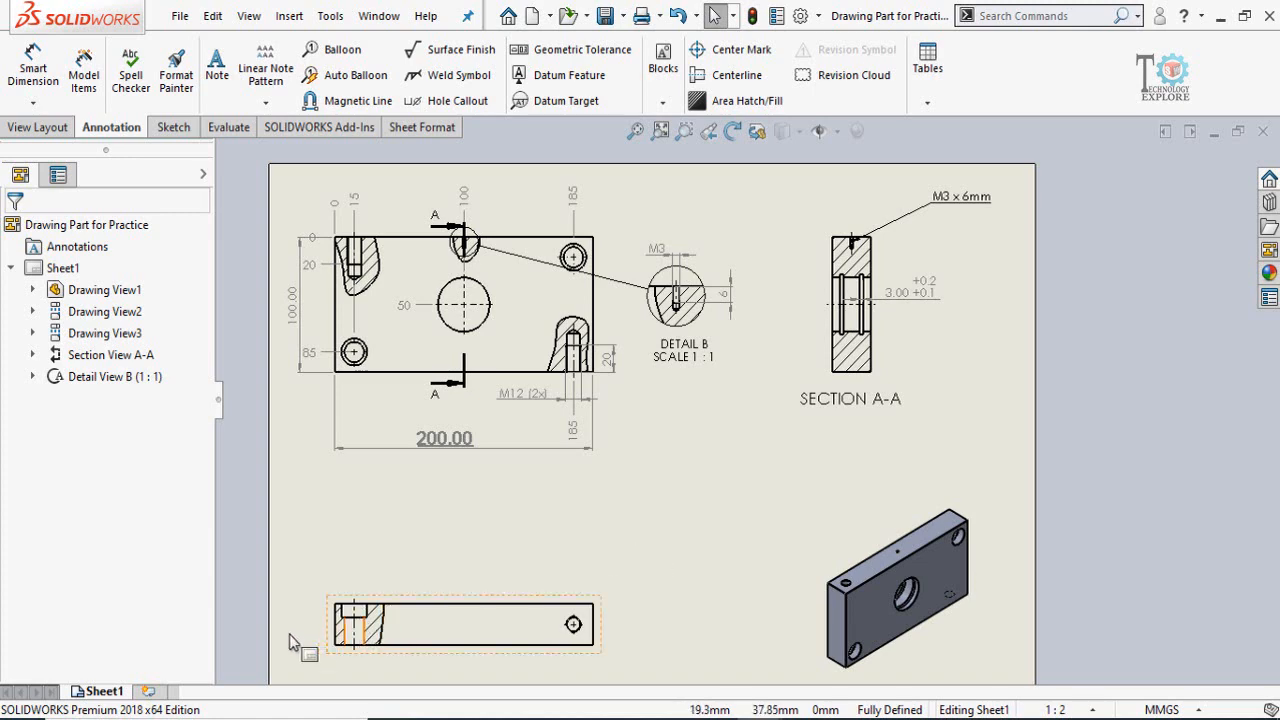
middle_drag(355, 668, 343, 620)
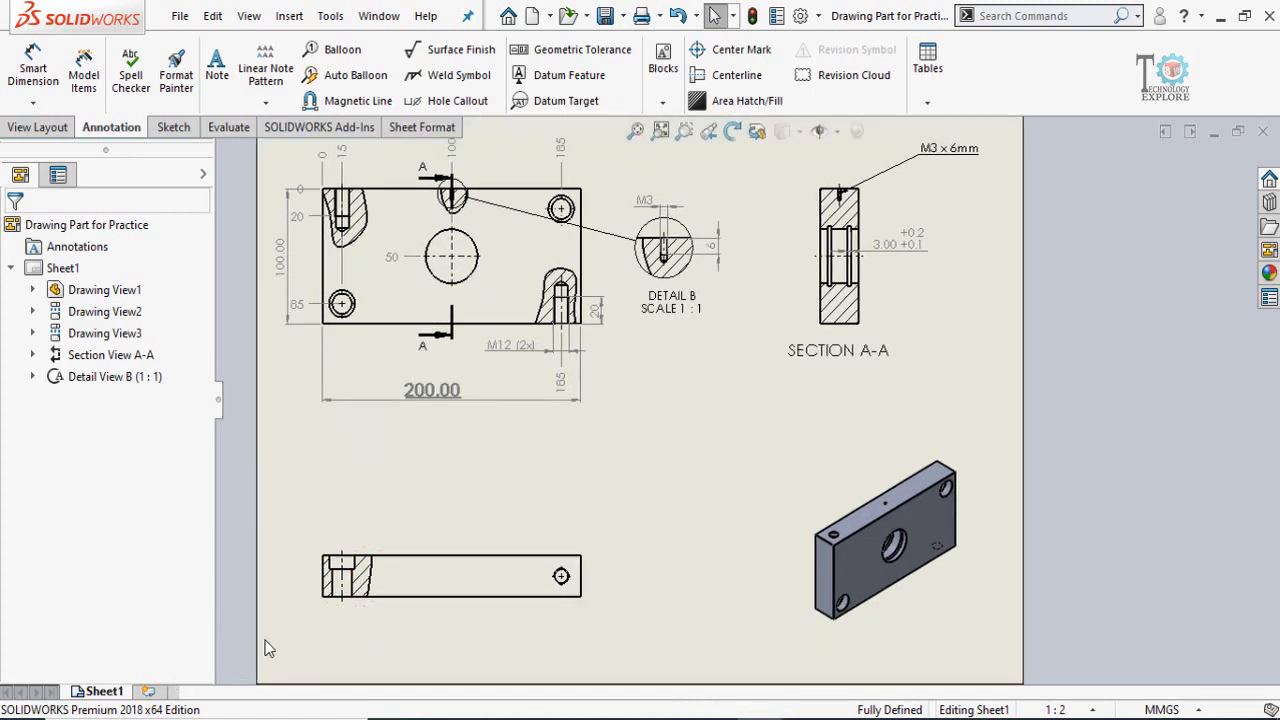
Add a new blank sheet to the drawing after Sheet1.
middle_drag(576, 435, 600, 500)
scroll(595, 480, up, 2)
scroll(708, 497, down, 1)
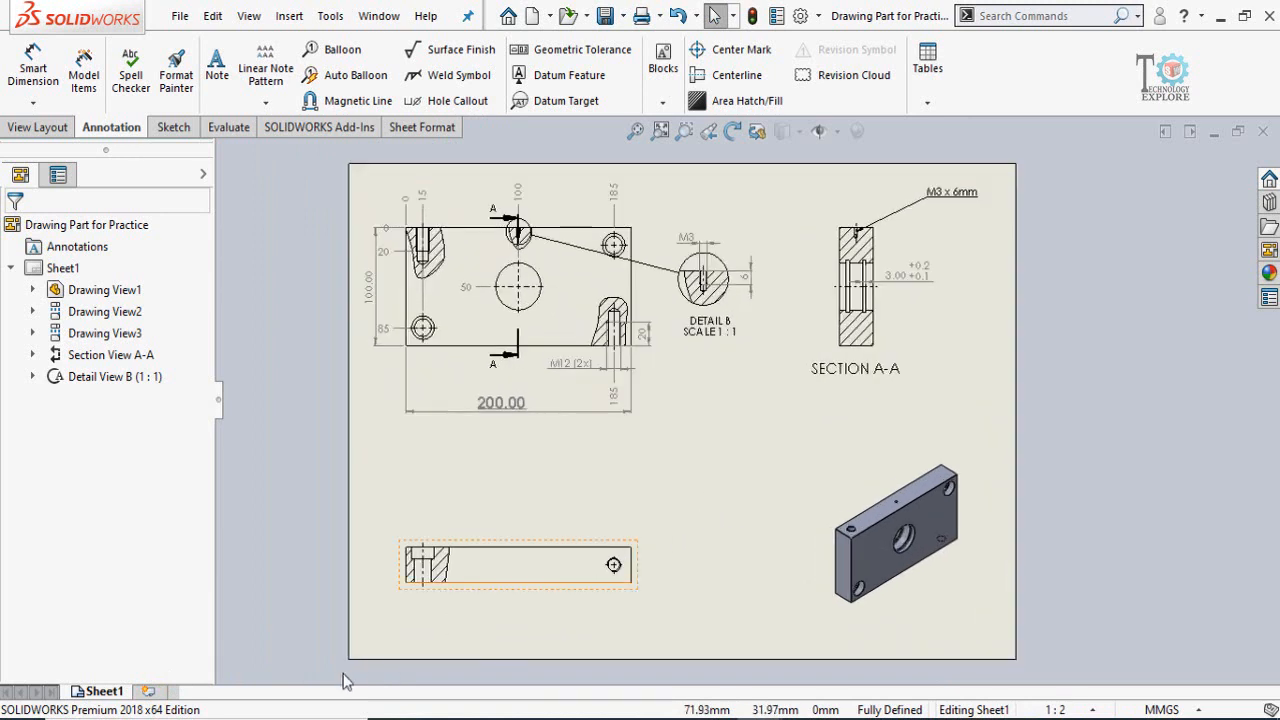
click(159, 692)
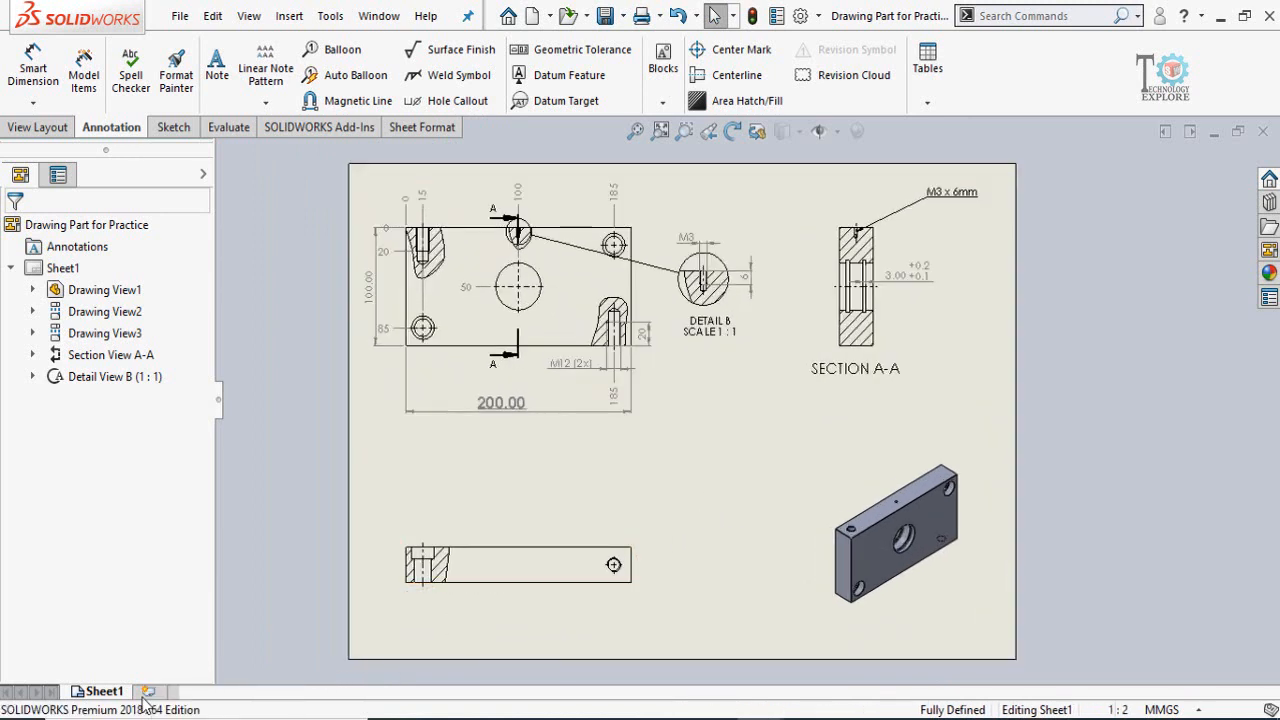
scroll(534, 390, up, 3)
middle_drag(829, 399, 760, 404)
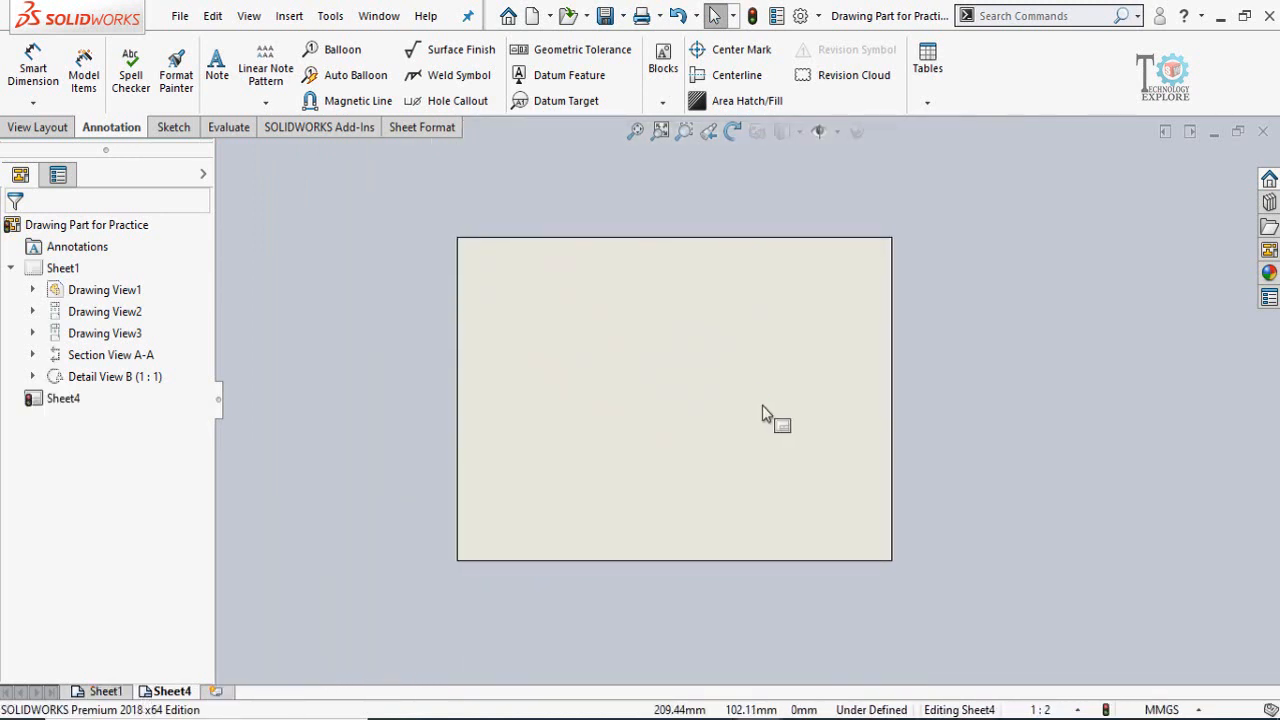
Place a front model view of the practice plate in the middle of the new sheet and accept it.
click(46, 131)
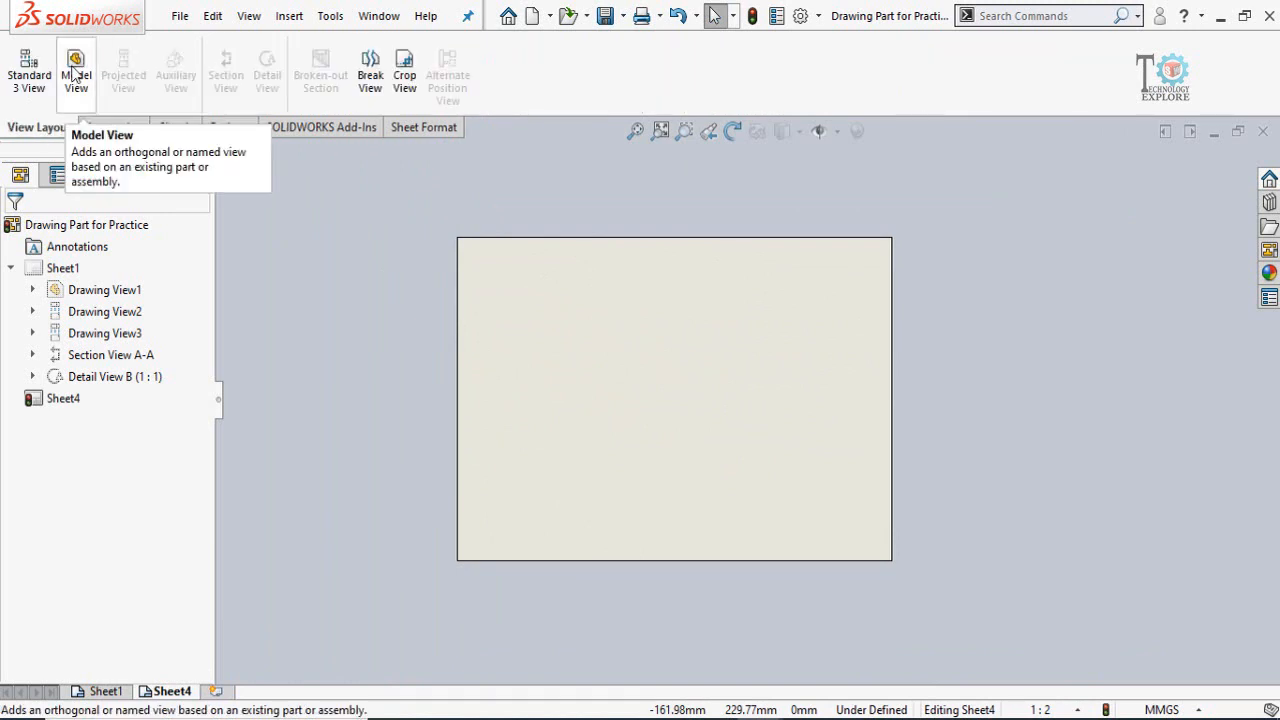
click(76, 72)
double_click(90, 408)
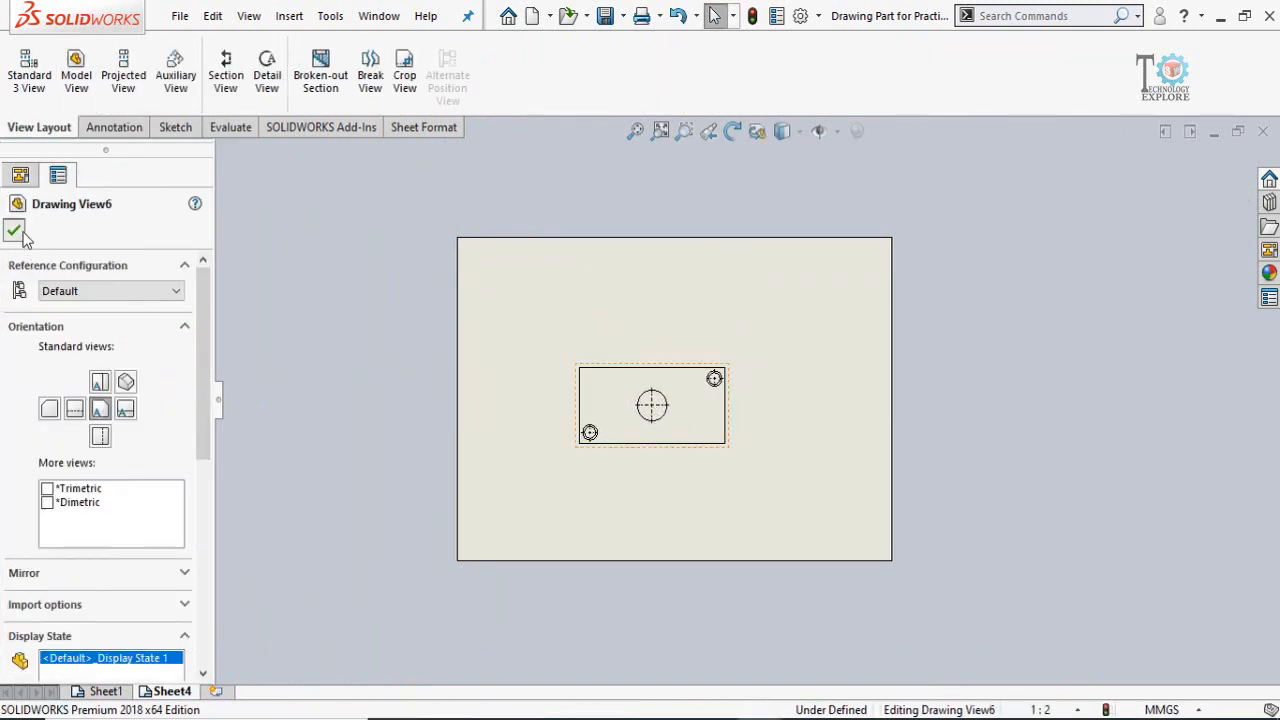
click(18, 232)
click(614, 458)
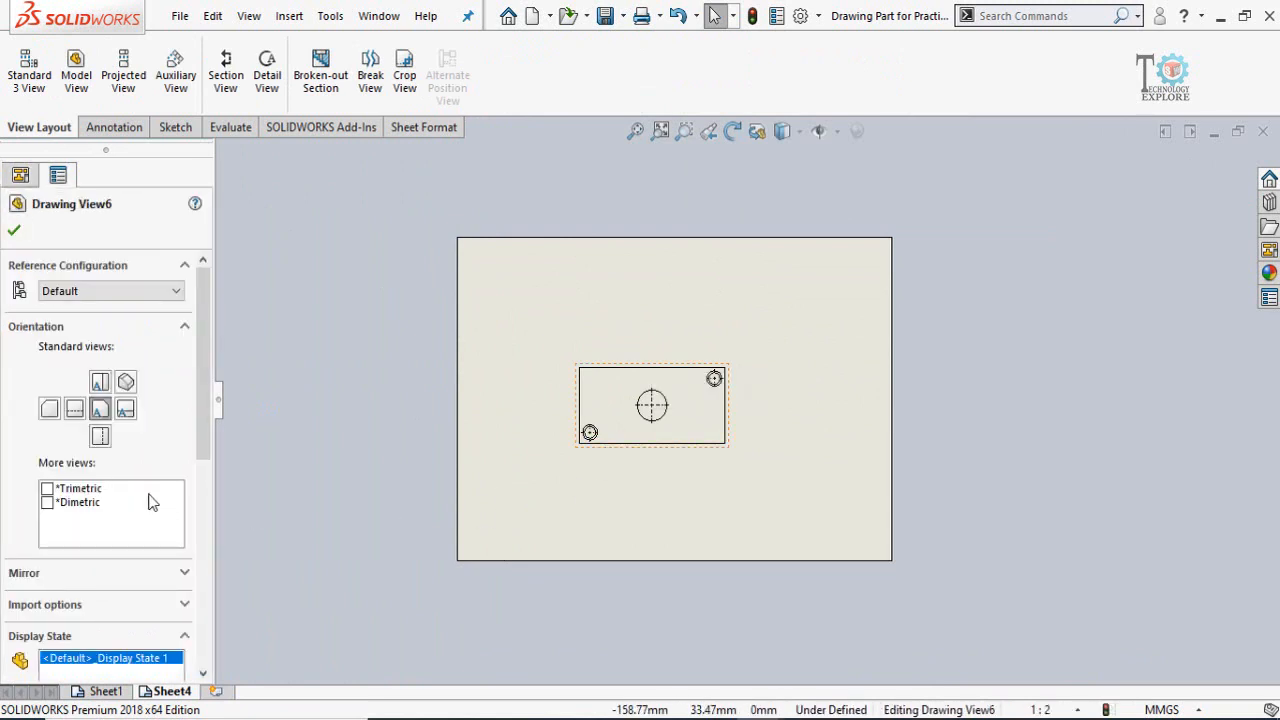
Set the front view's custom scale to 5:1, reduce it to 2:1, and close the view's properties.
scroll(211, 390, down, 10)
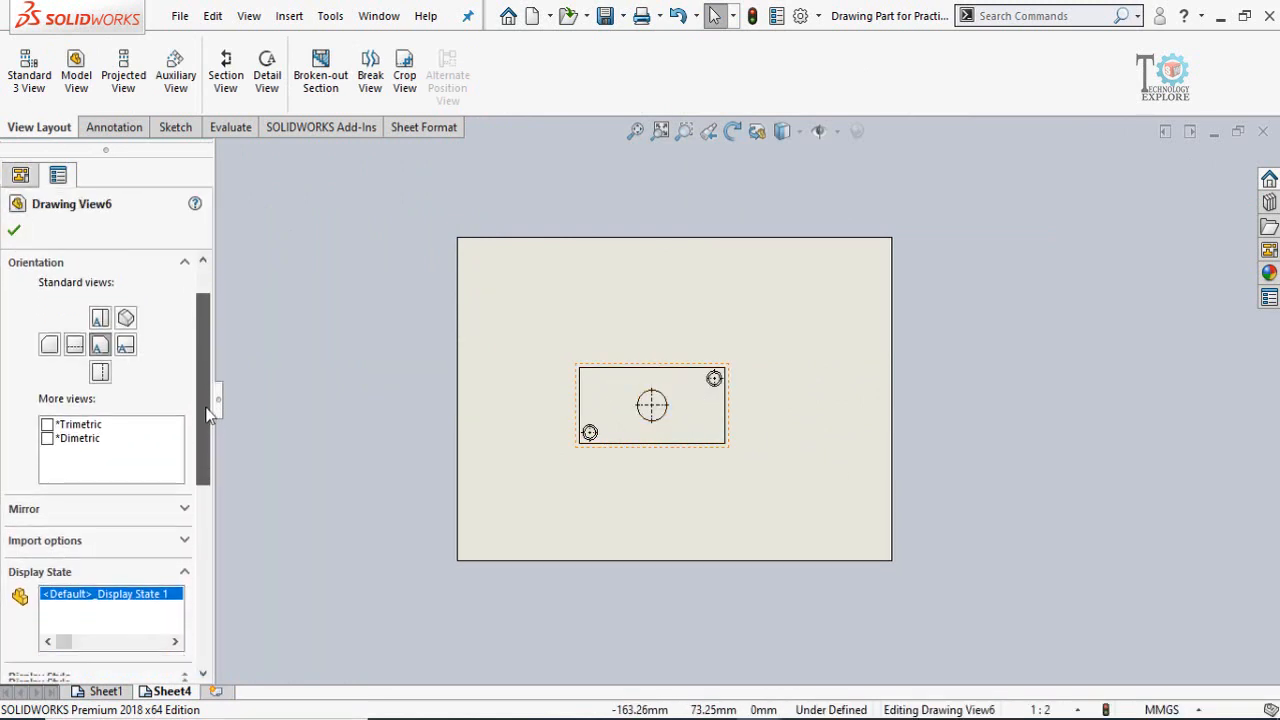
click(75, 440)
click(77, 465)
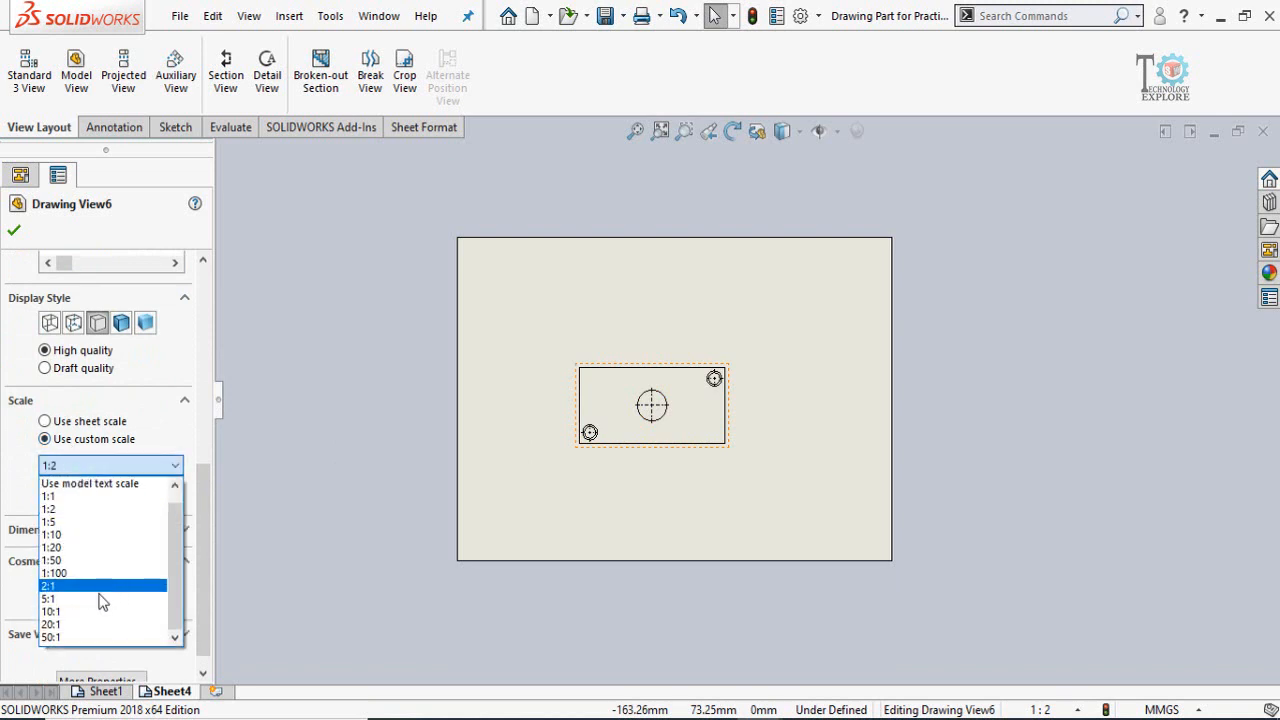
click(99, 598)
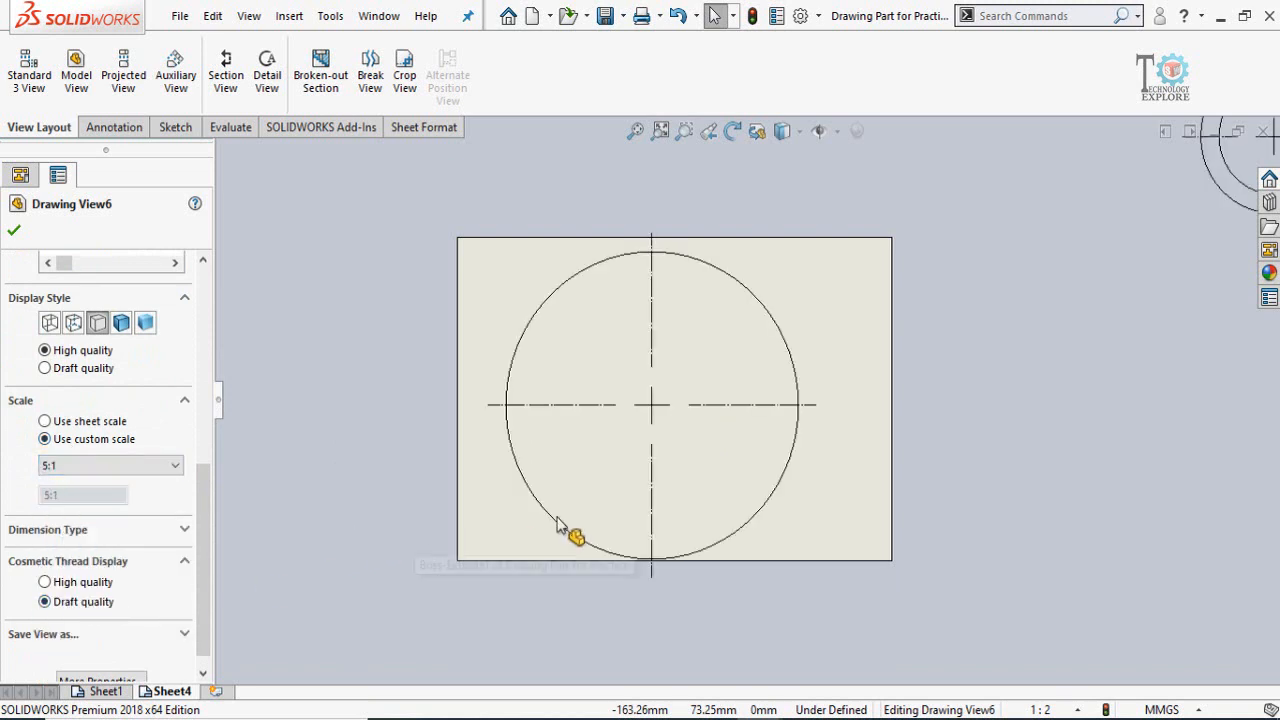
key(f)
click(60, 464)
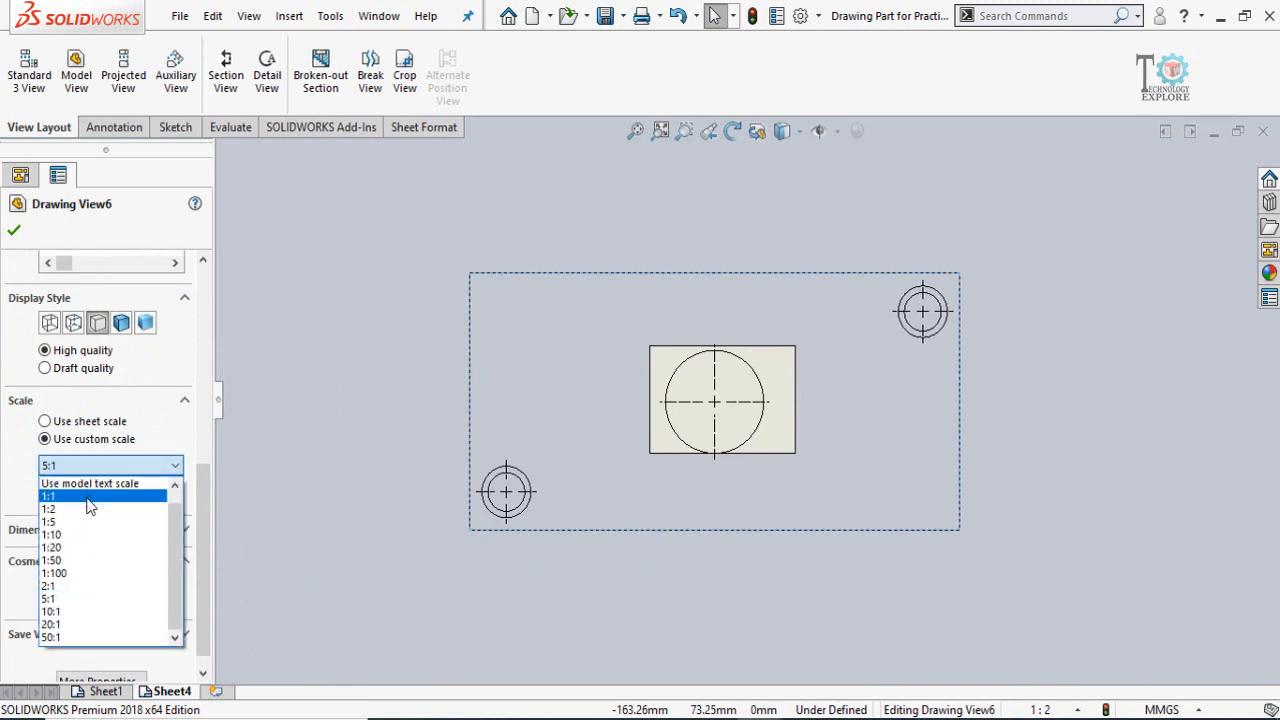
click(74, 587)
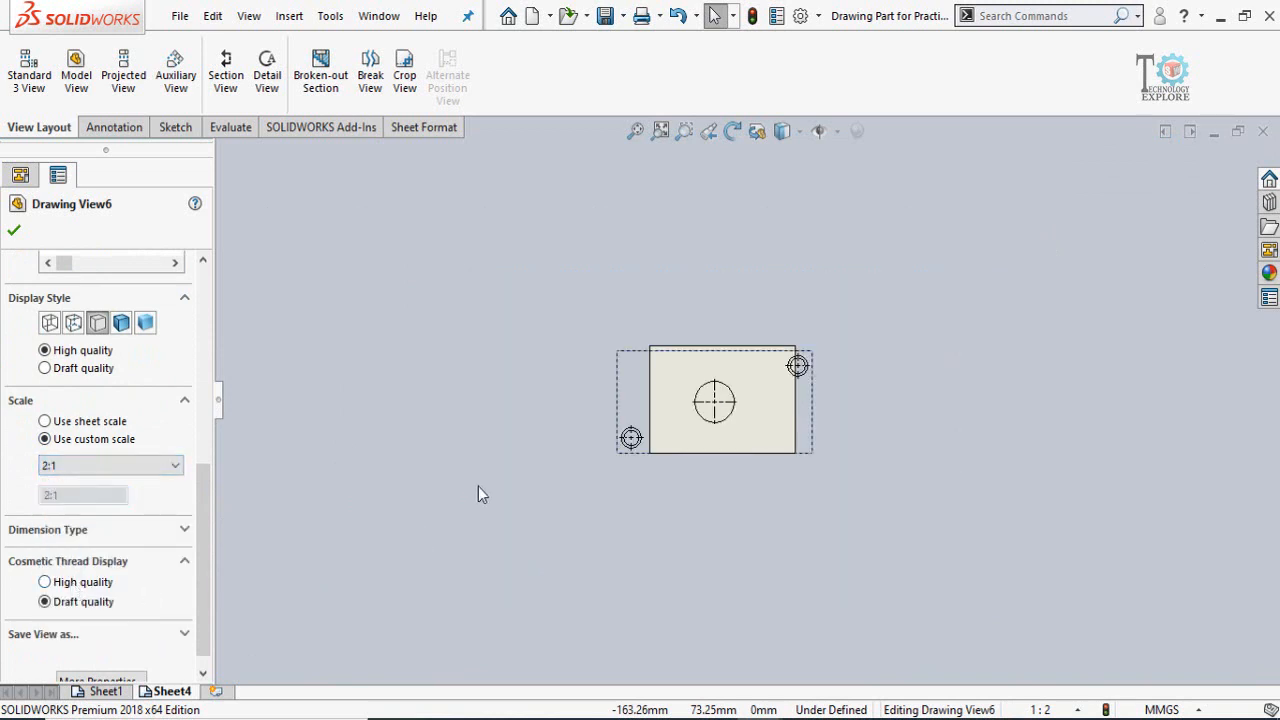
scroll(775, 421, down, 3)
click(677, 540)
Reposition the enlarged front view so that it sits roughly centred over the sheet.
scroll(637, 441, down, 2)
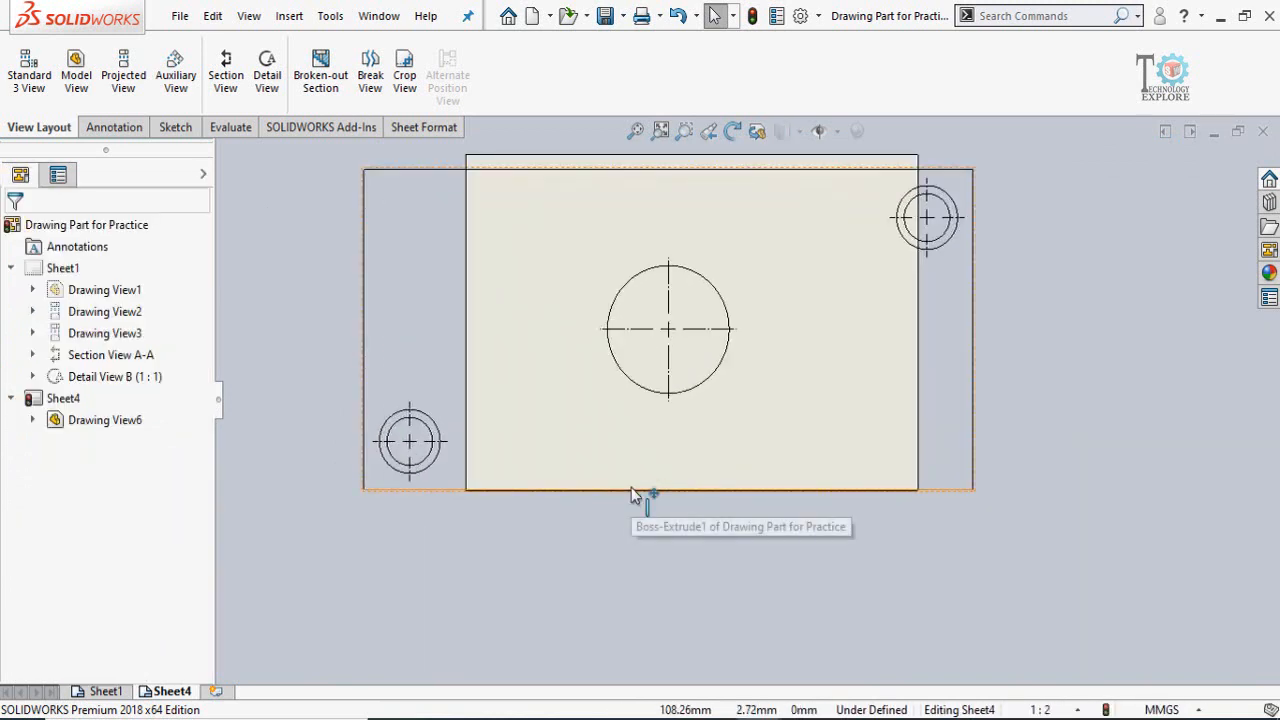
middle_drag(631, 487, 639, 491)
mouse_move(641, 497)
mouse_down()
mouse_move(650, 481)
mouse_move(657, 491)
mouse_up()
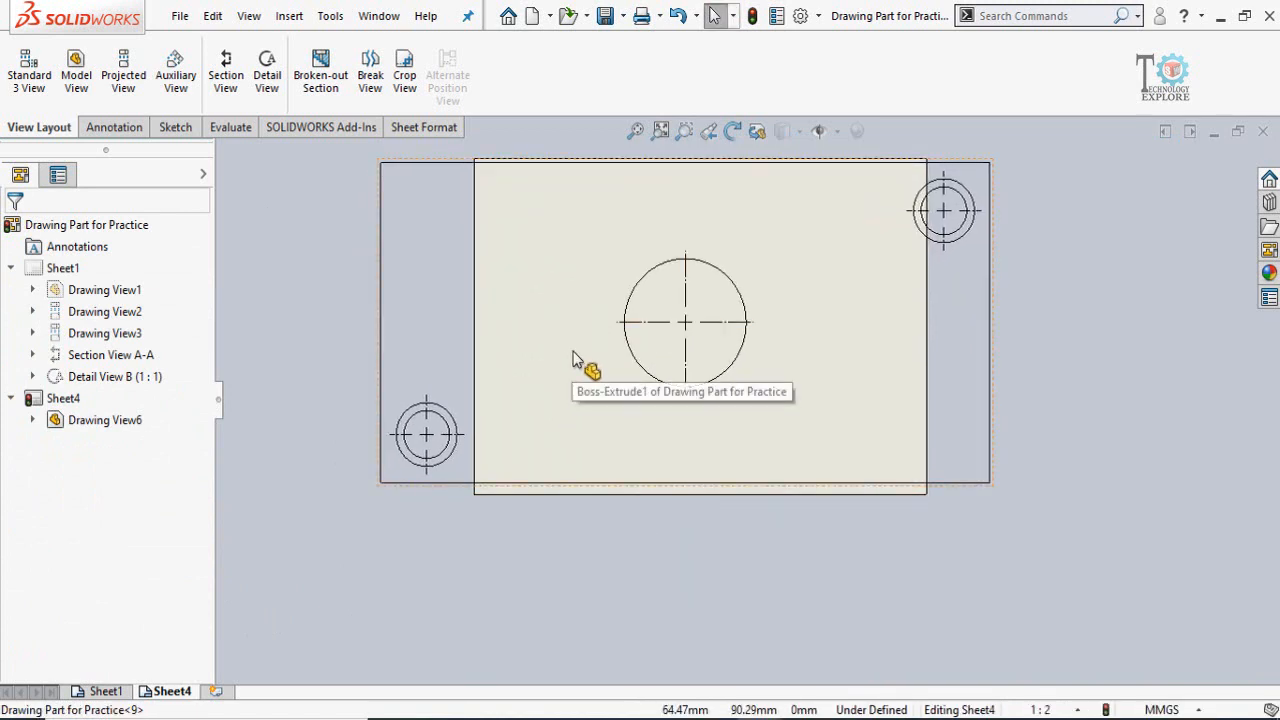
scroll(580, 358, up, 2)
middle_drag(618, 344, 619, 347)
scroll(628, 307, down, 1)
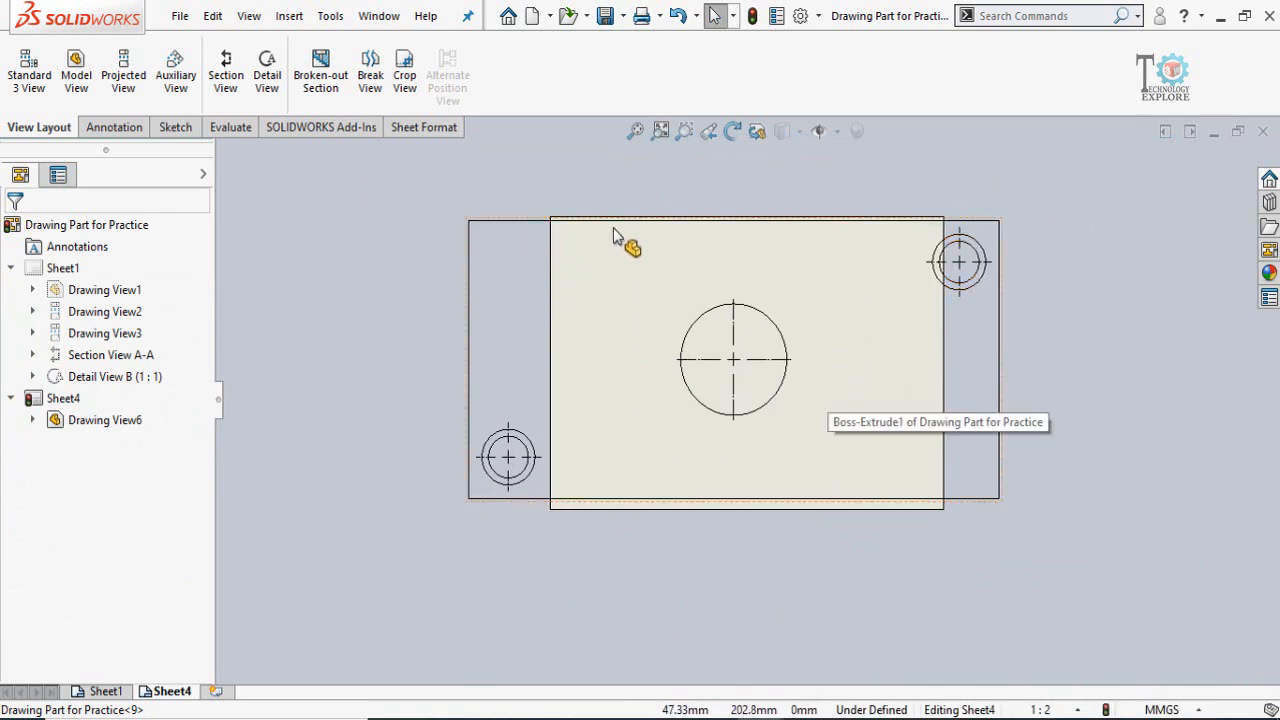
drag(680, 409, 669, 432)
scroll(768, 392, down, 2)
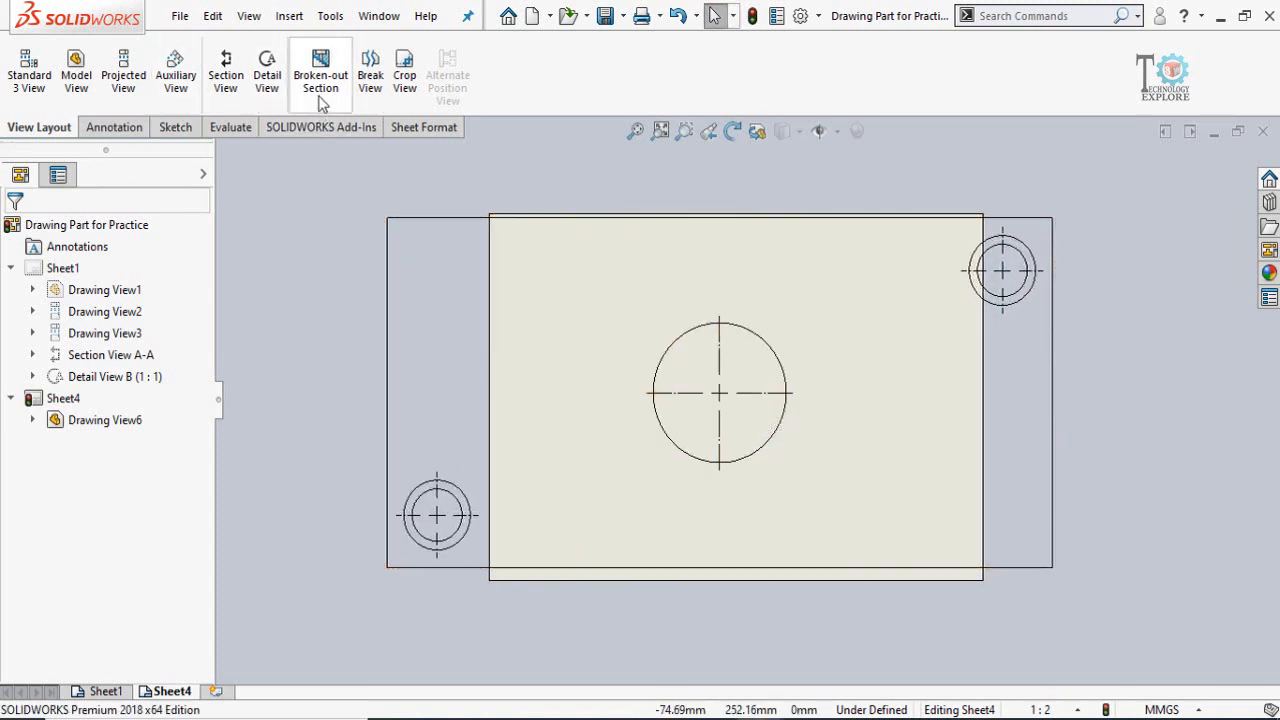
Break the front view with two vertical curved breaks, one on each side of the central bore.
click(378, 92)
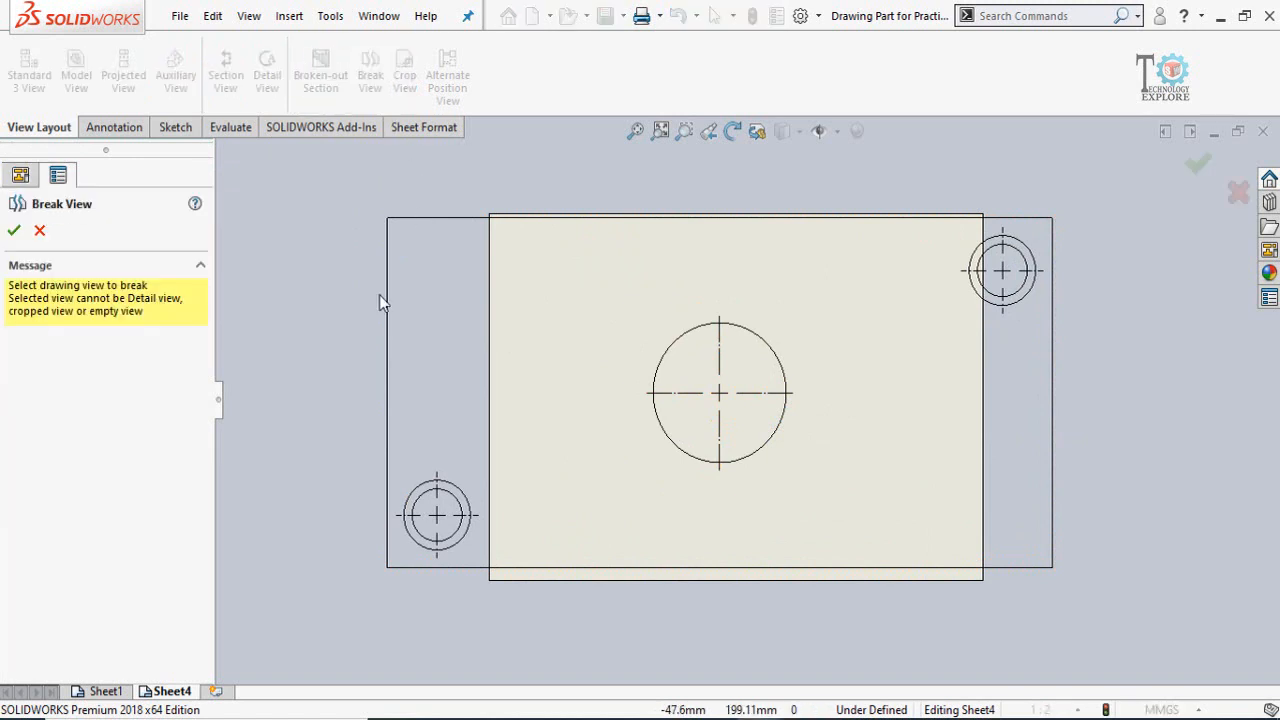
click(542, 352)
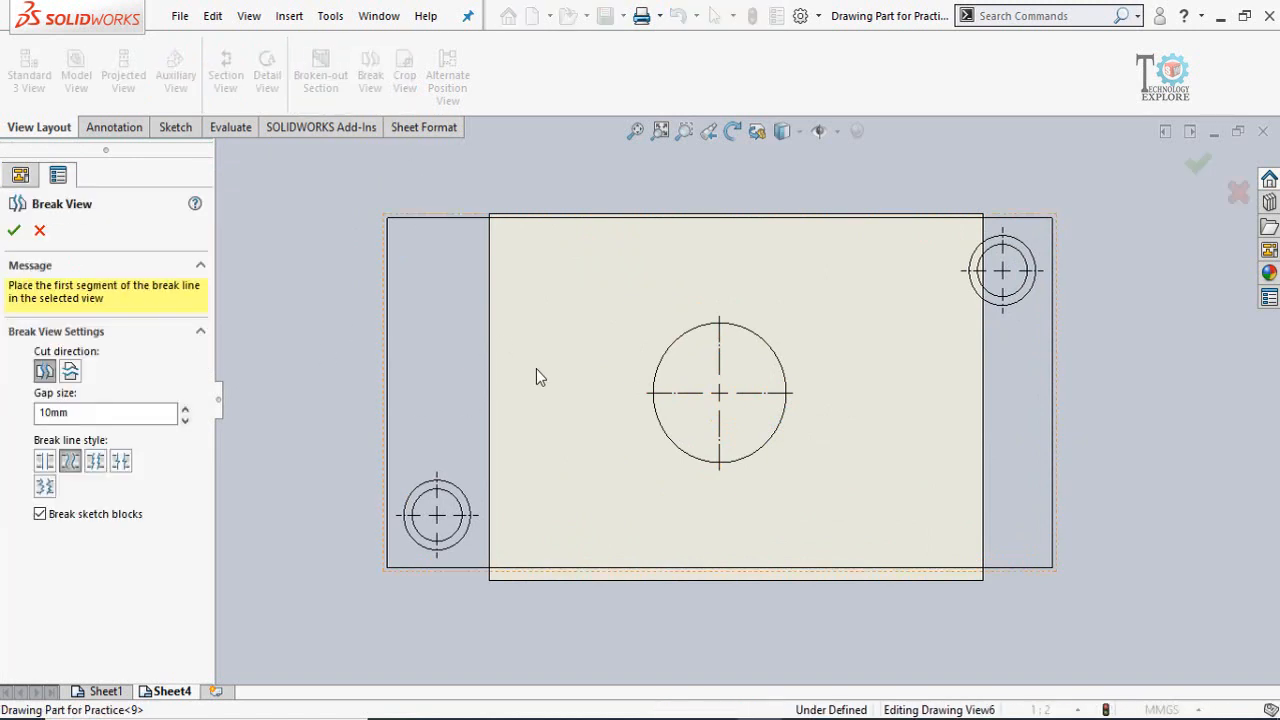
click(476, 436)
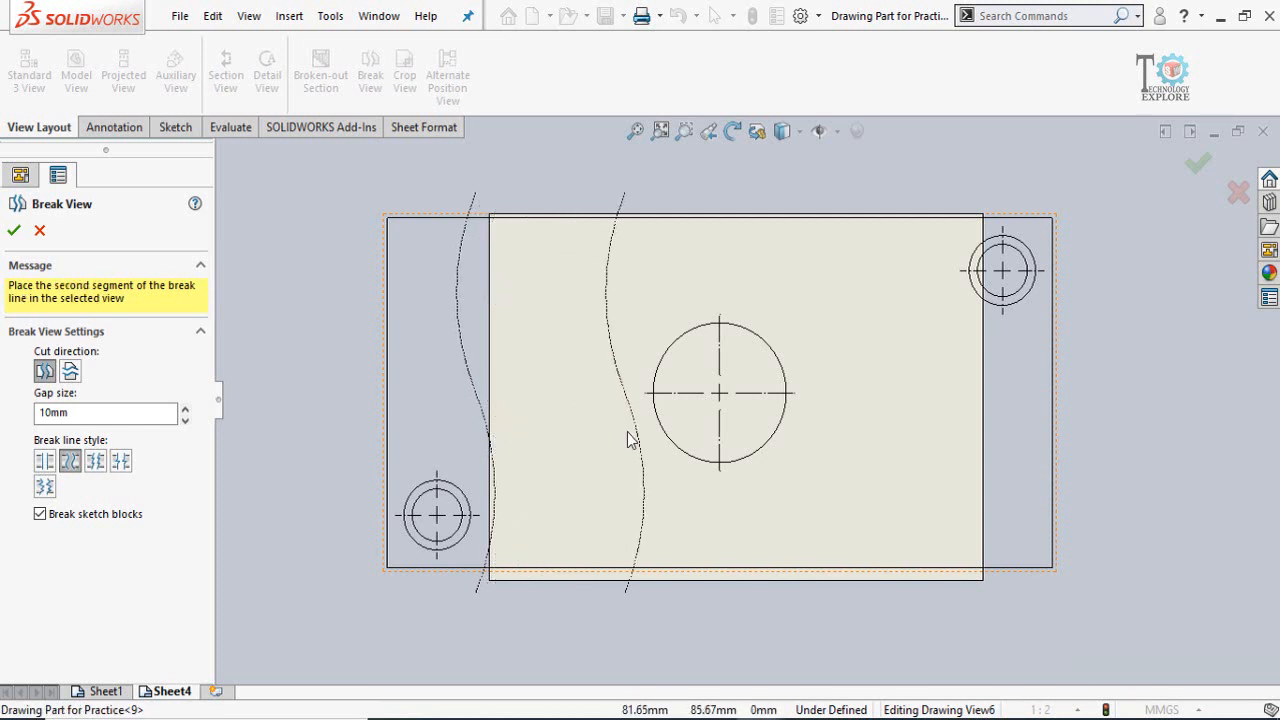
click(629, 436)
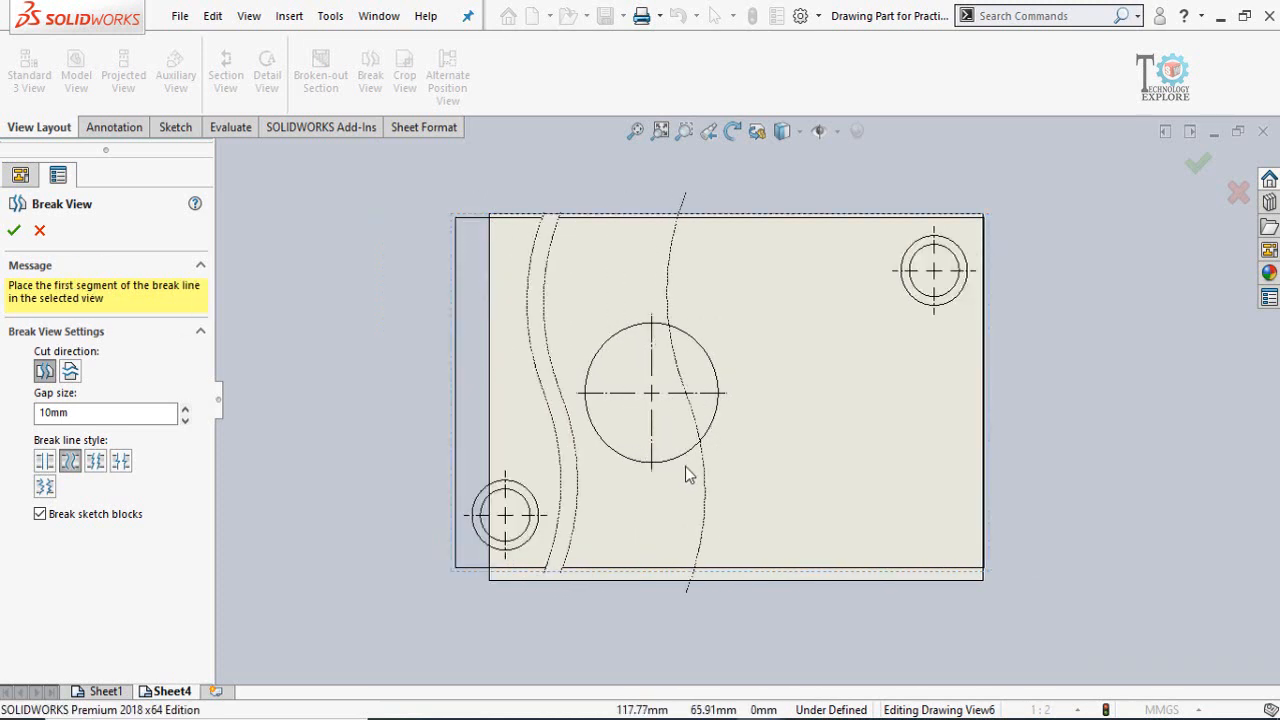
click(735, 440)
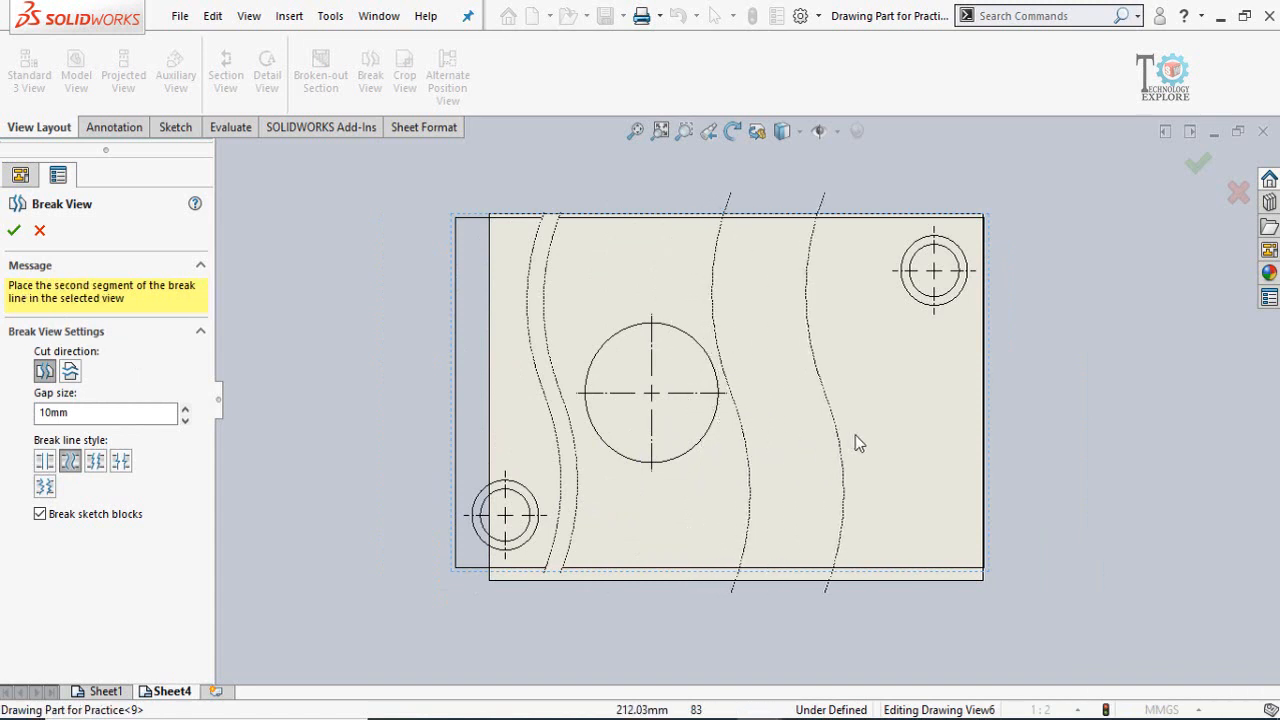
click(905, 446)
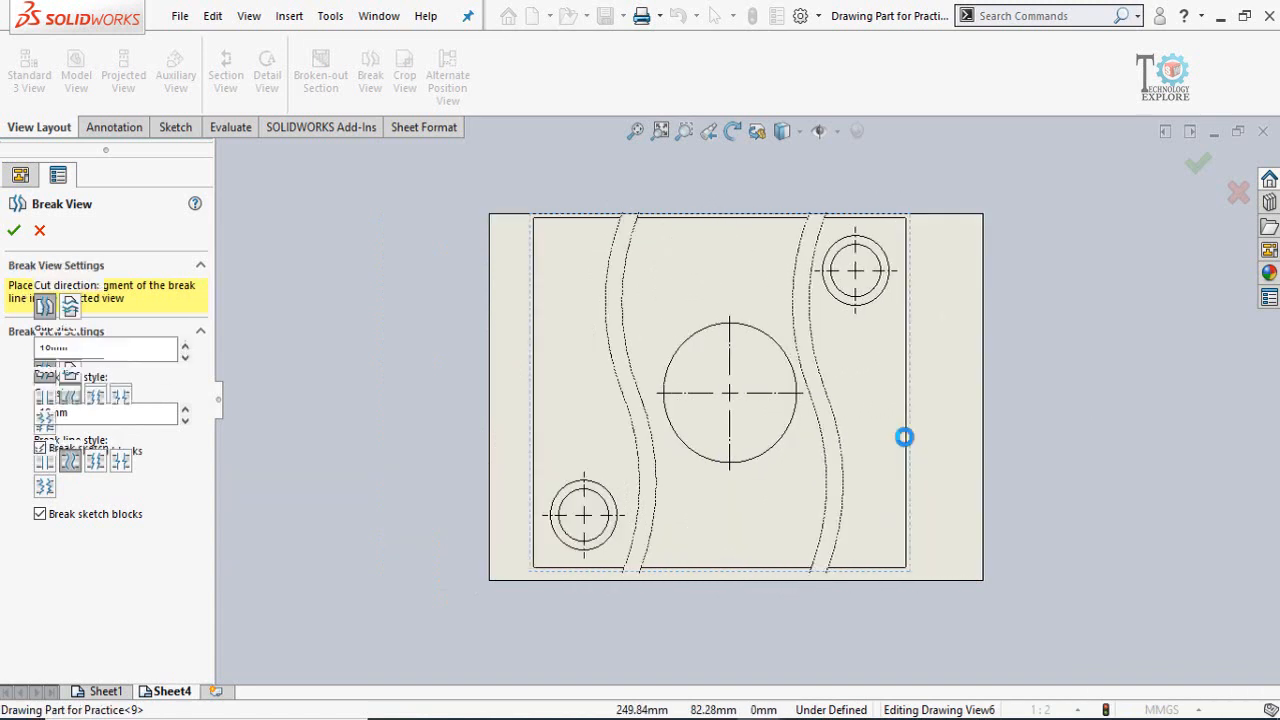
Set the gap size of the view breaks to 5 mm.
double_click(74, 415)
scroll(709, 453, down, 3)
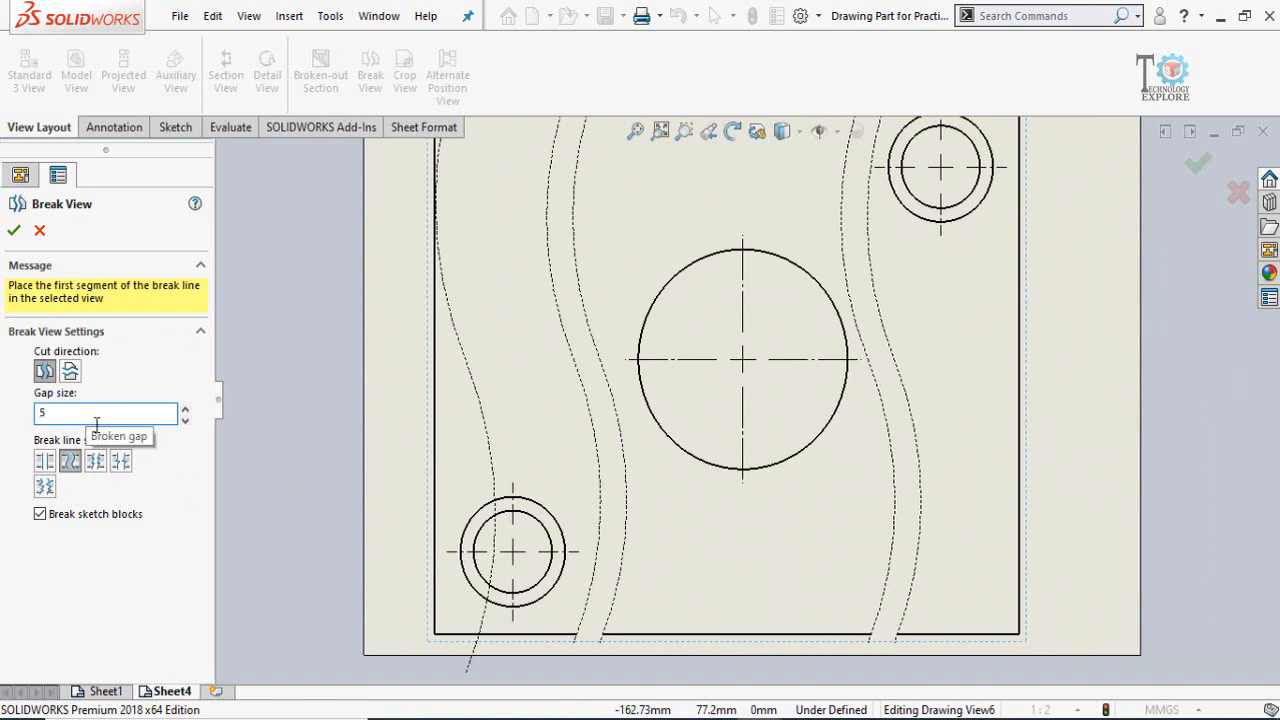
key(Return)
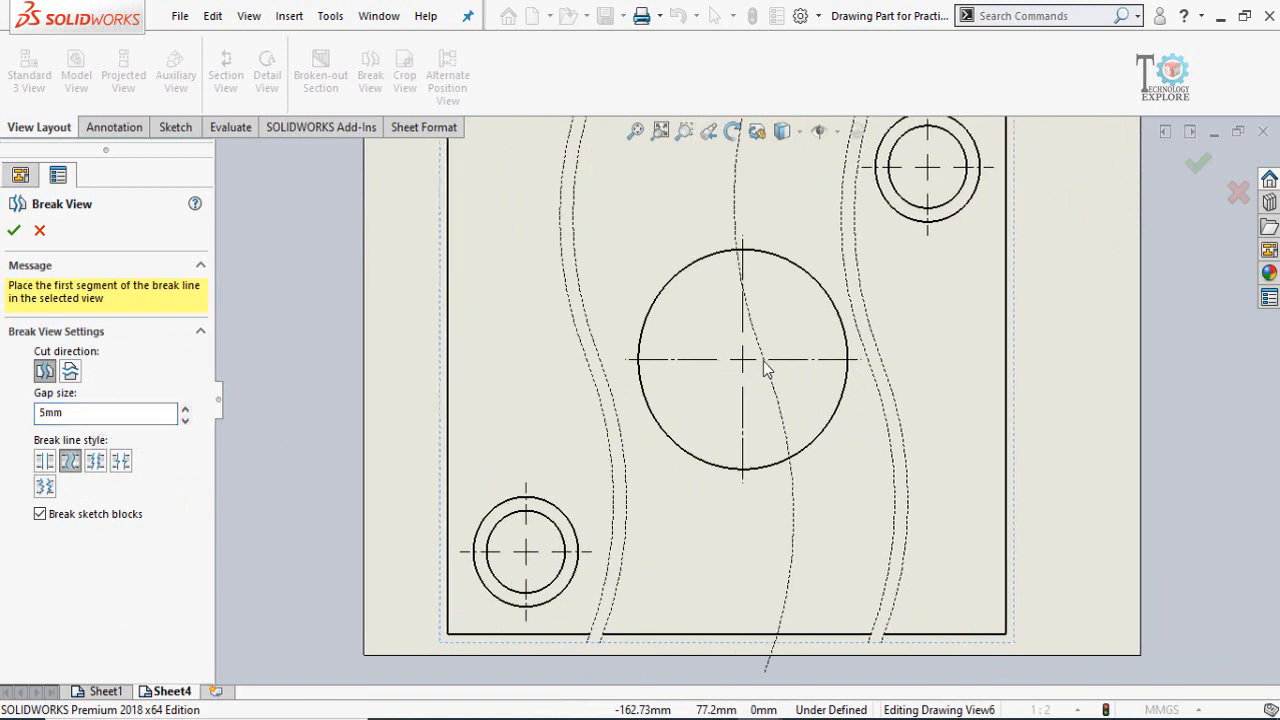
scroll(770, 370, up, 3)
scroll(840, 330, down, 2)
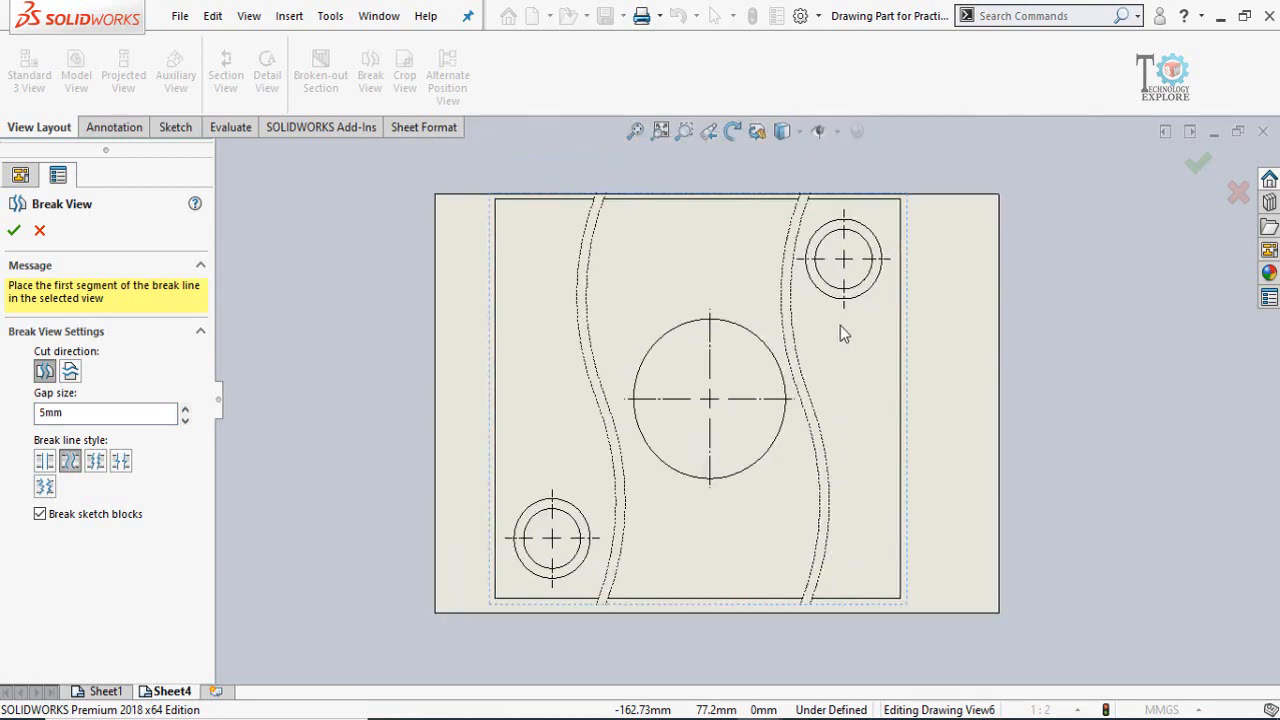
Try straight break lines, restore the curved break line style, and accept the broken view.
click(45, 463)
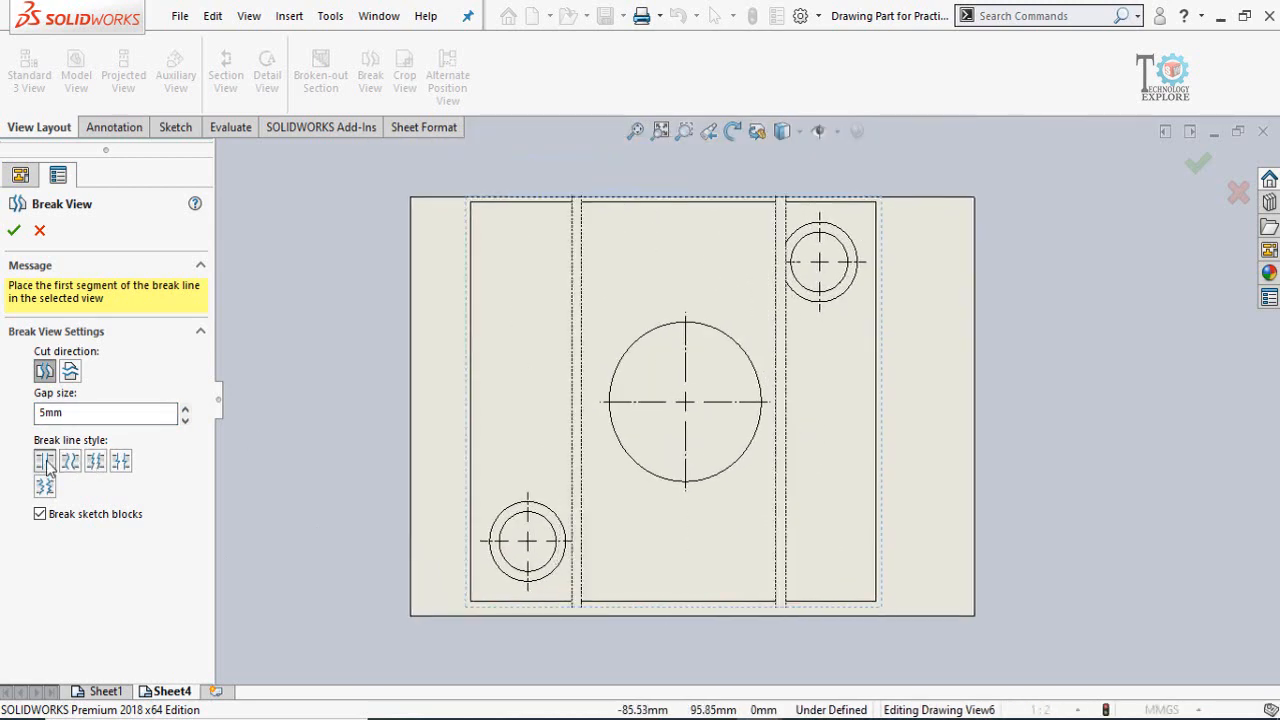
click(69, 463)
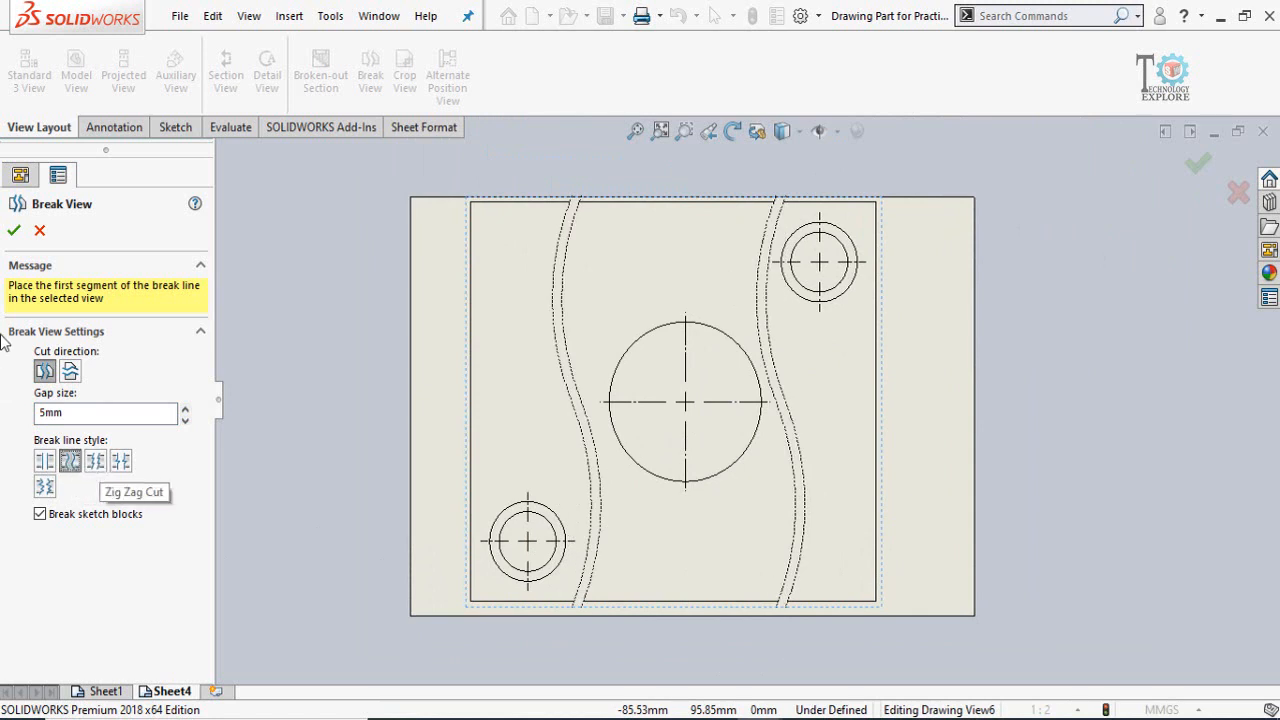
click(14, 230)
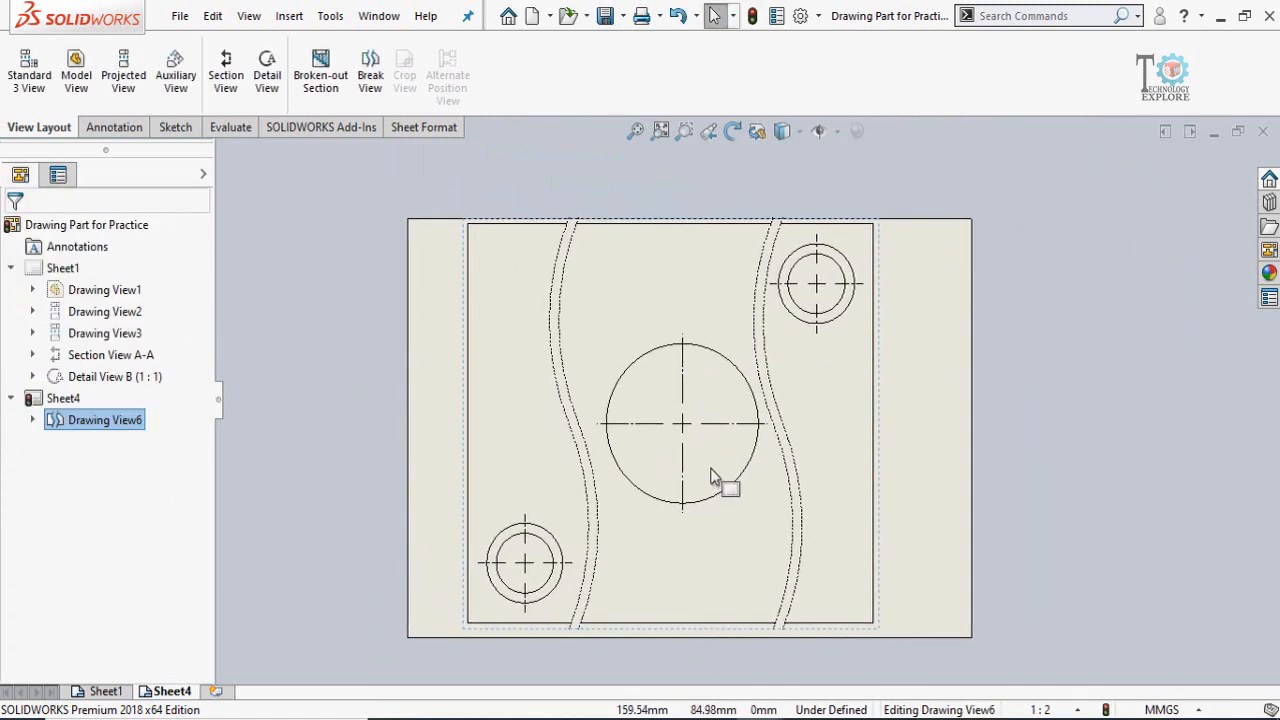
Dimension the plate's overall length above the upper edge of the broken view.
scroll(712, 470, up, 1)
middle_drag(698, 389, 693, 414)
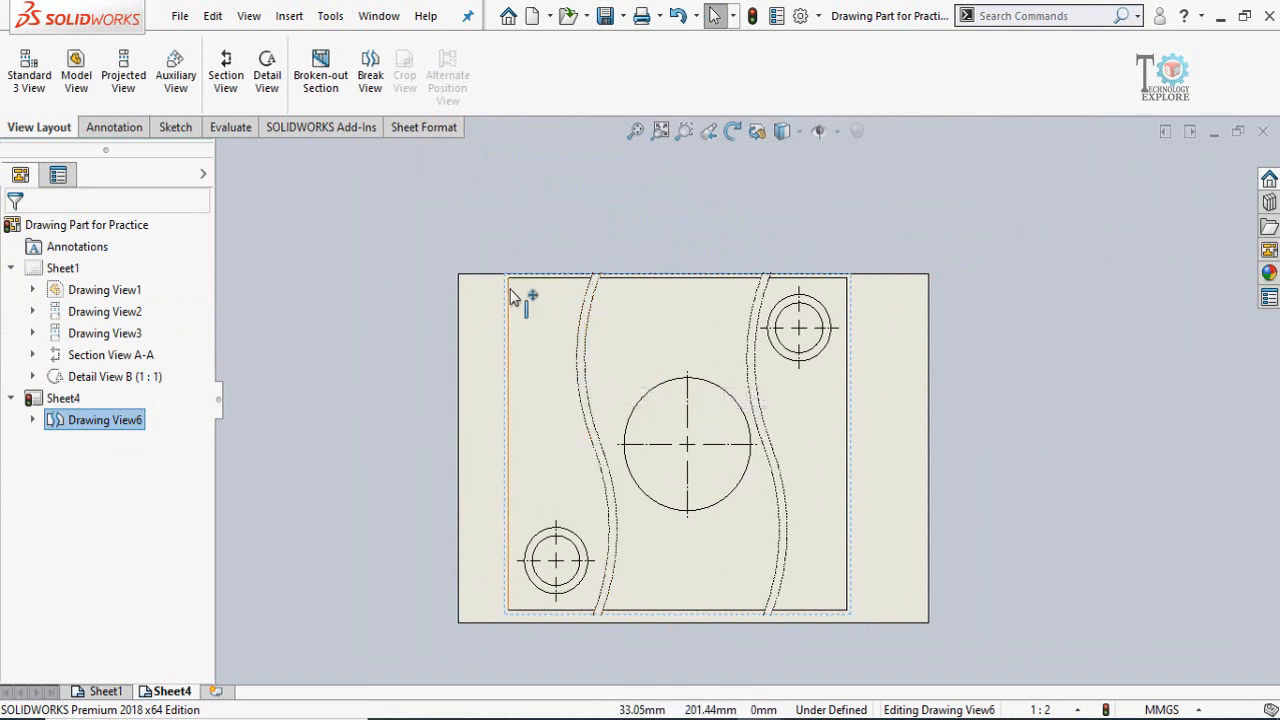
right_drag(979, 504, 969, 282)
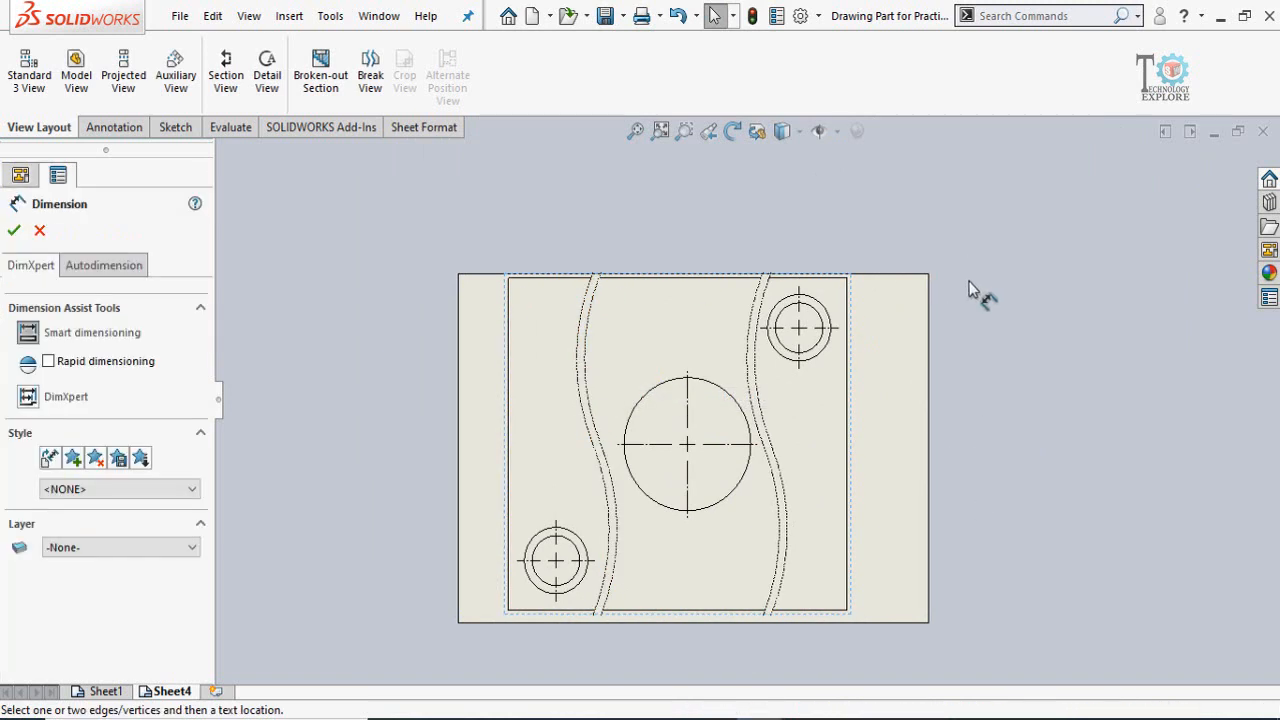
scroll(951, 380, down, 2)
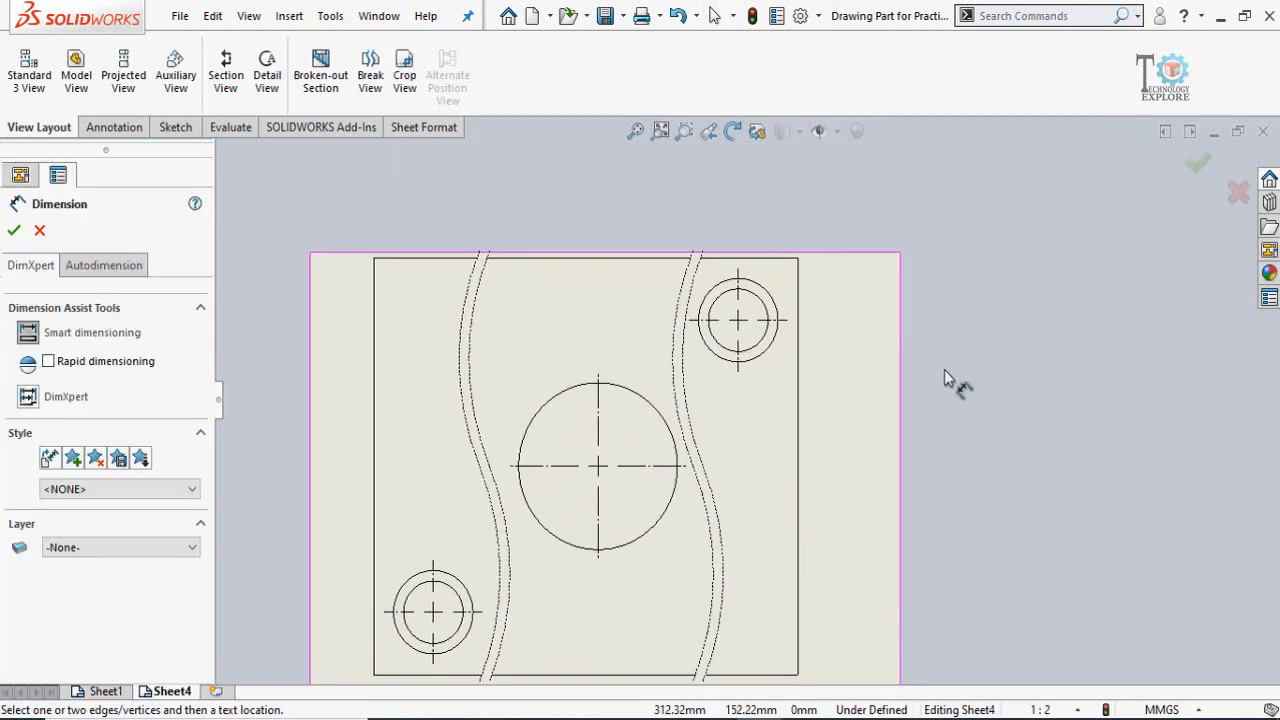
click(424, 260)
click(568, 204)
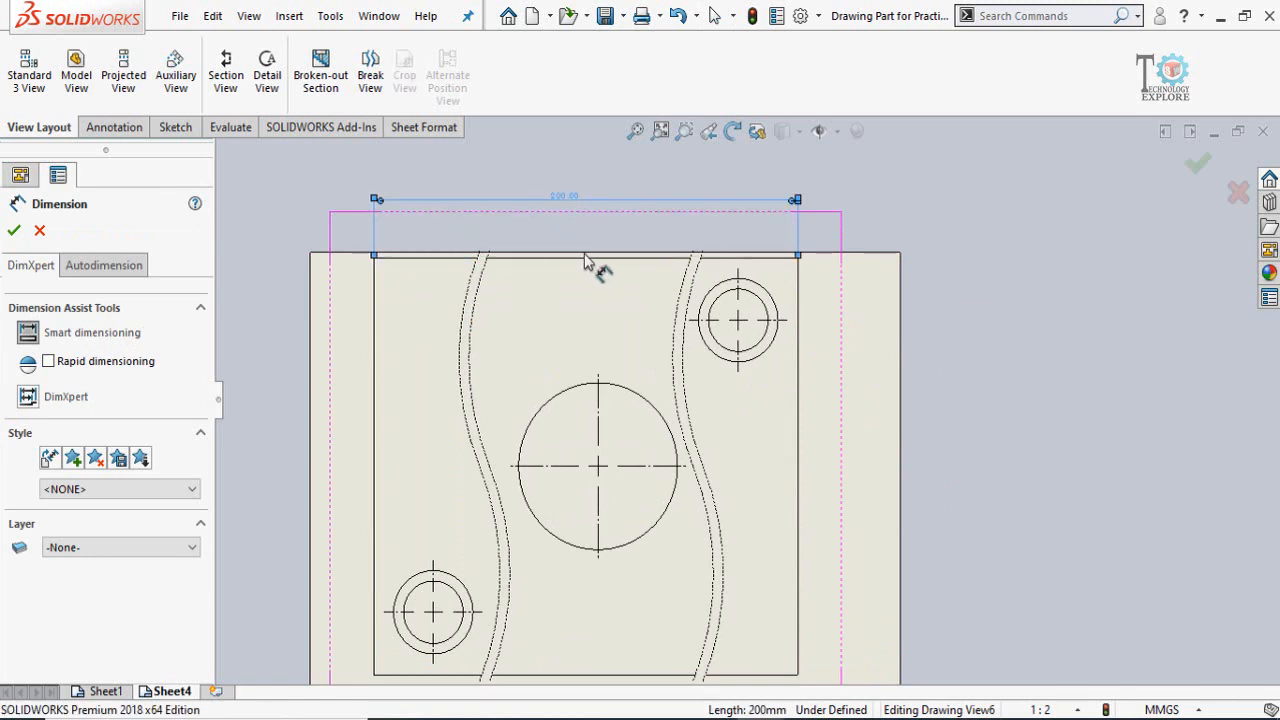
scroll(563, 223, down, 2)
scroll(628, 436, up, 1)
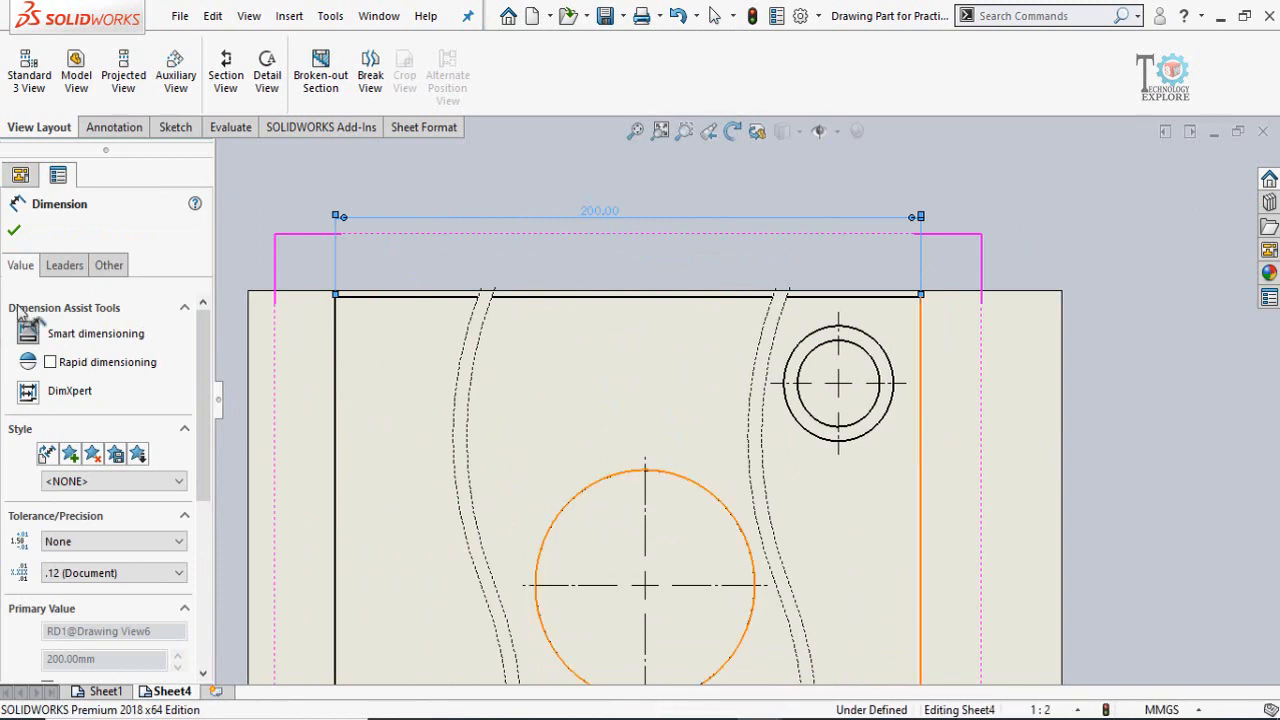
click(14, 230)
Compare the full-length plate views on Sheet1 with the broken view on Sheet4, ending on Sheet1.
click(106, 692)
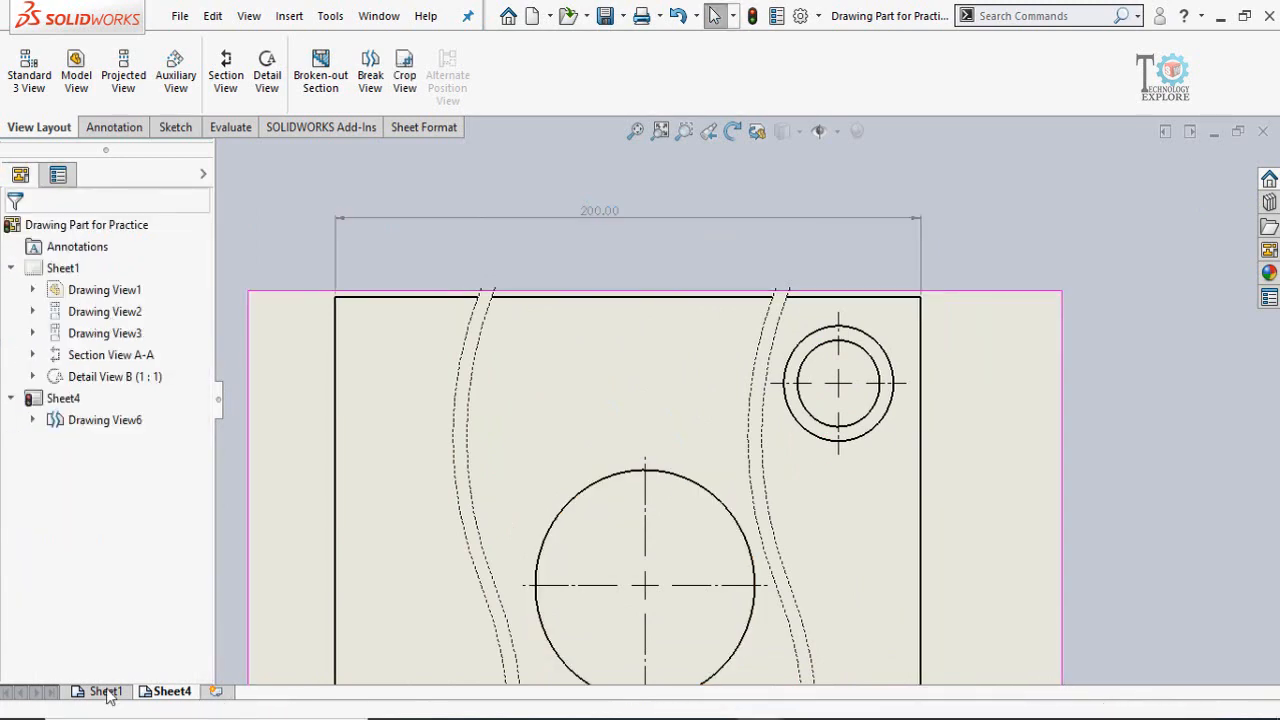
scroll(655, 440, up, 3)
scroll(580, 466, down, 5)
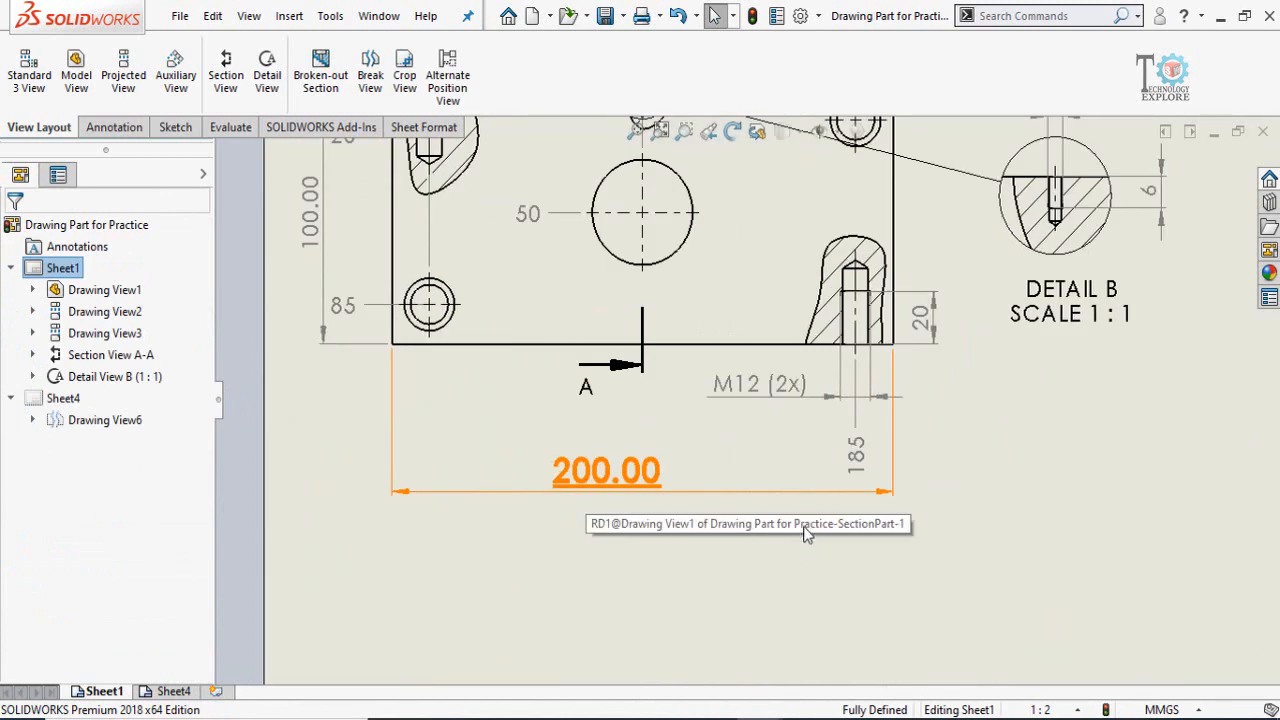
scroll(805, 533, up, 4)
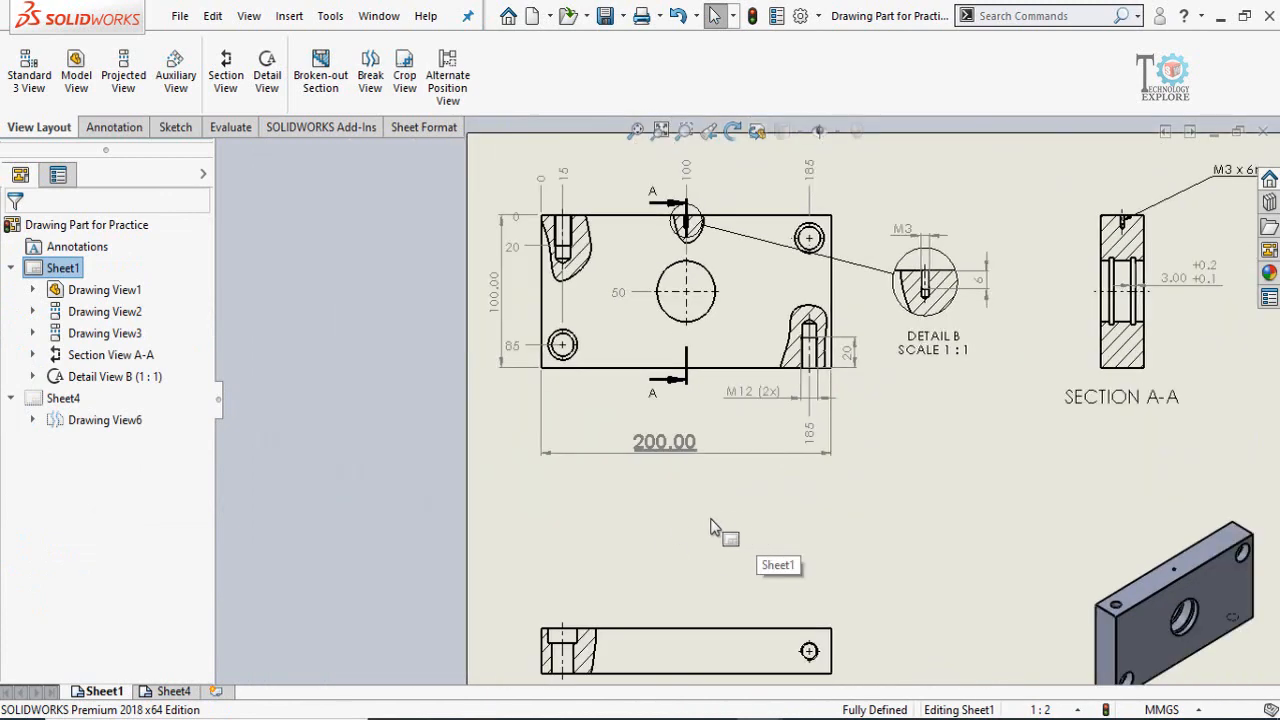
click(171, 691)
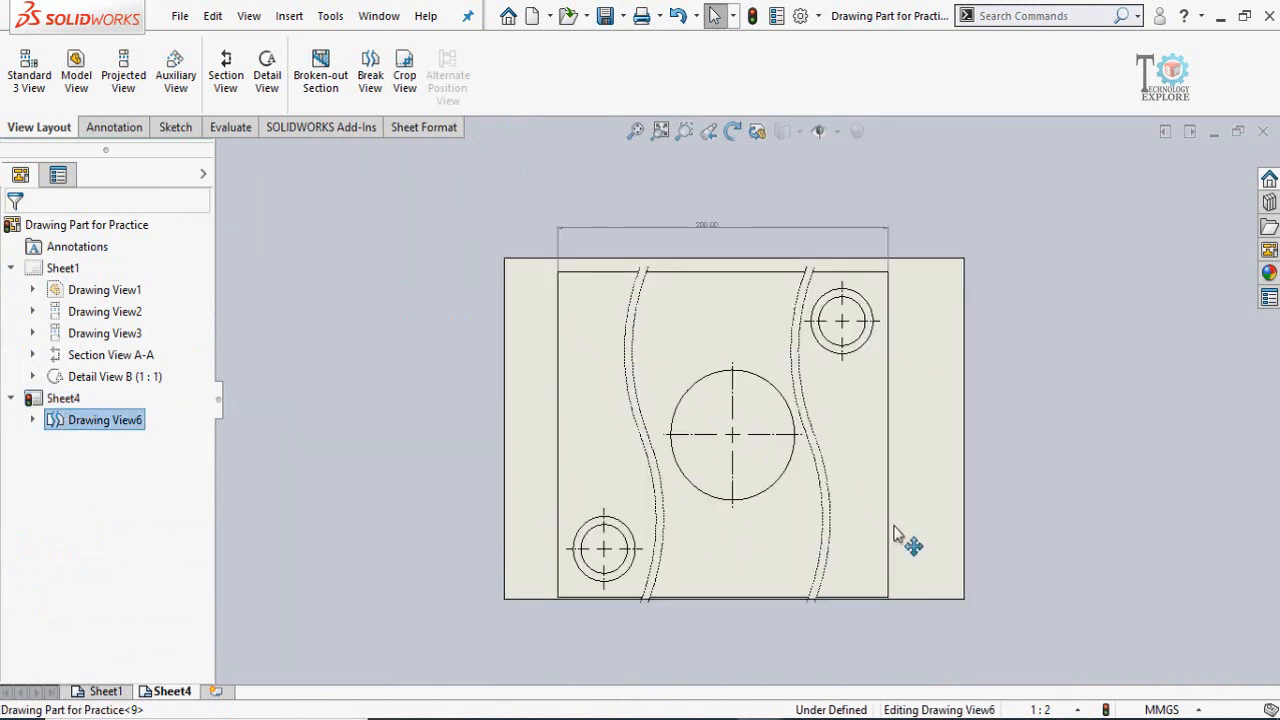
click(895, 535)
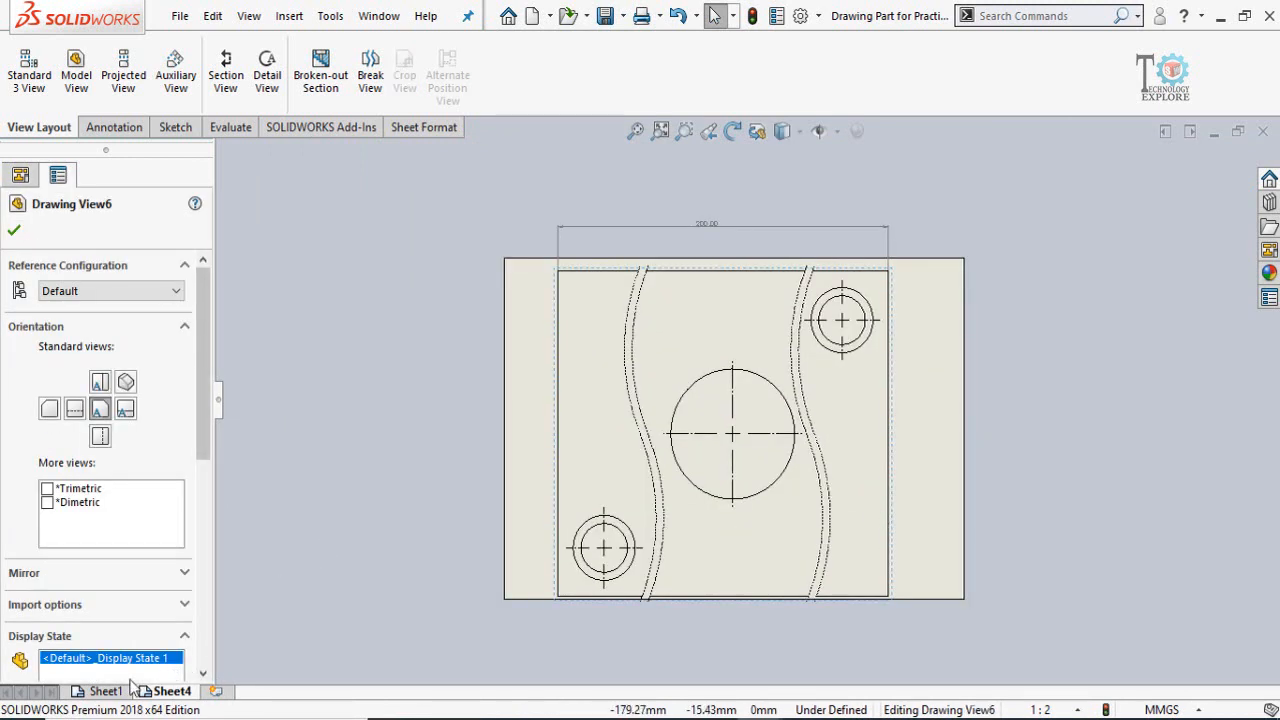
drag(112, 692, 674, 464)
scroll(678, 465, up, 4)
middle_drag(765, 470, 647, 478)
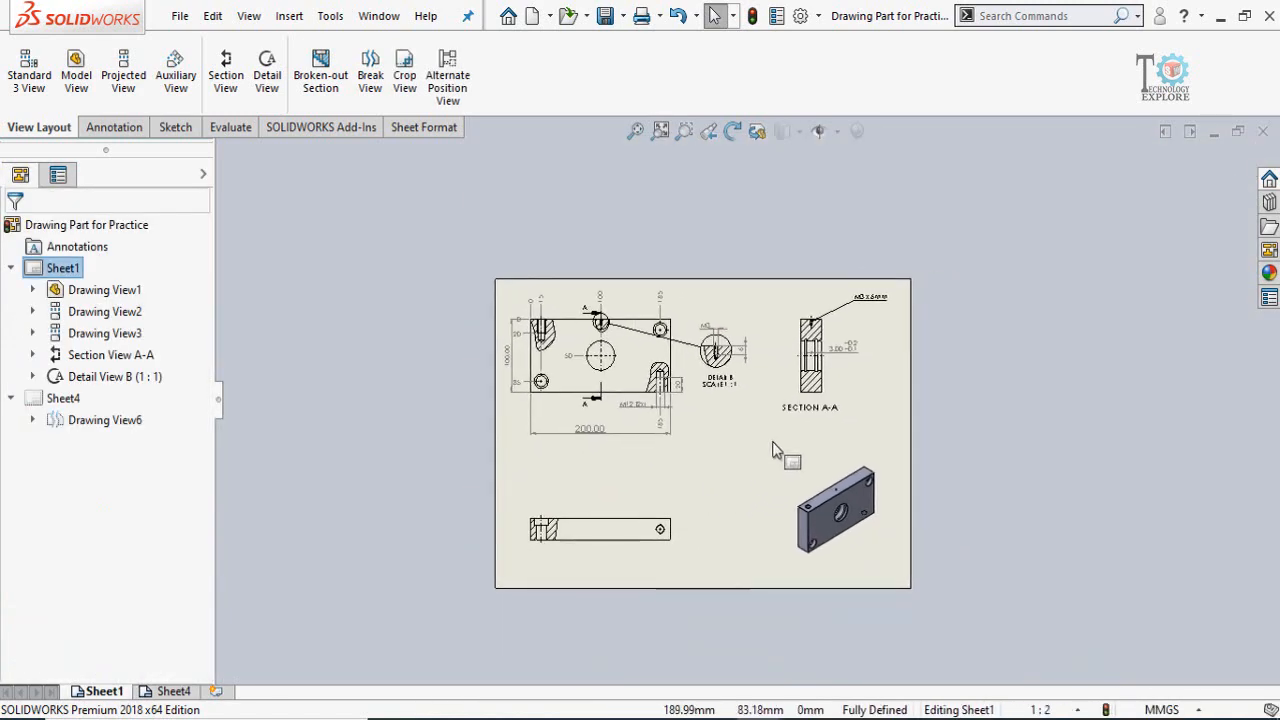
scroll(771, 447, down, 2)
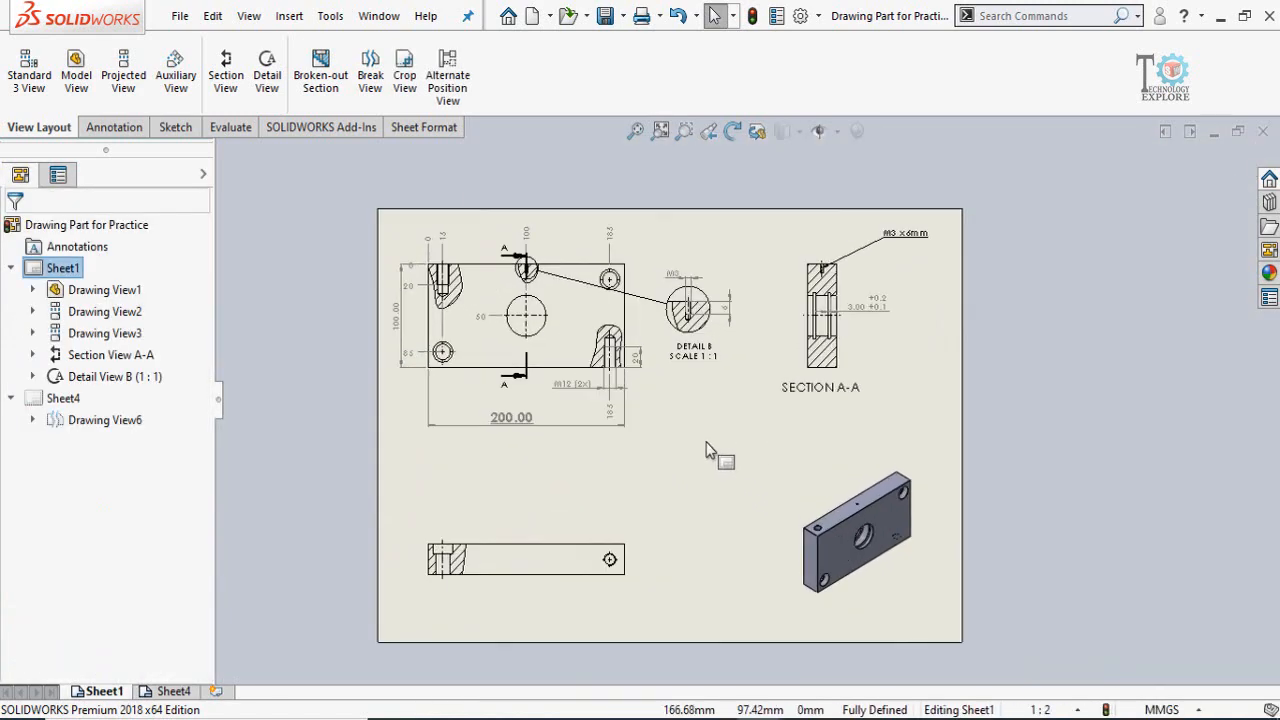